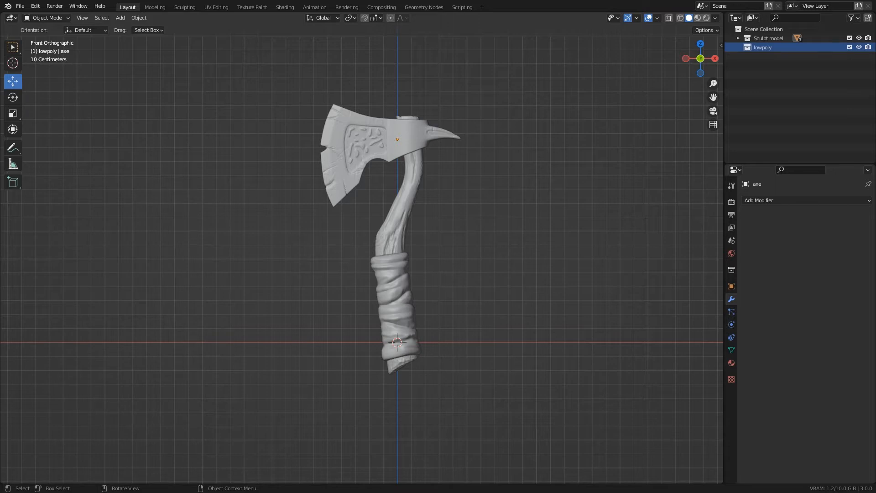
Inspect the sculpted handle's mesh density in Edit Mode, viewing the section above the wrapped grip
{"action": "left_click", "coordinate": [401, 209]}
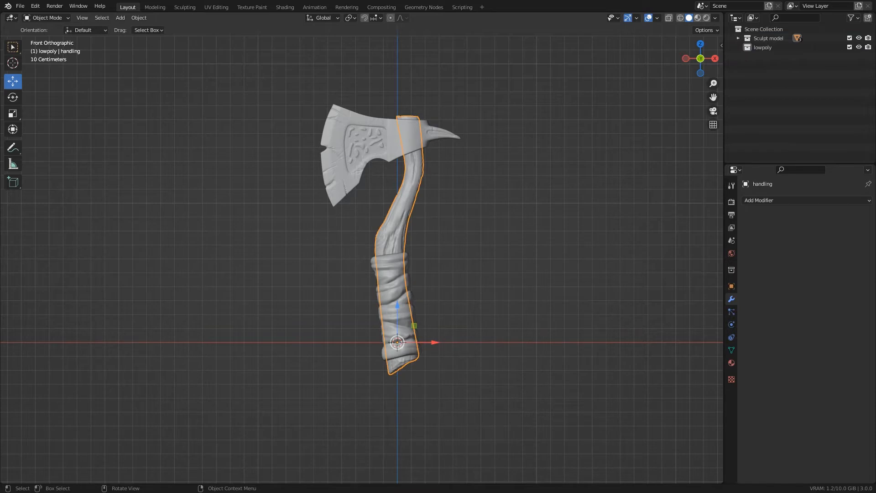
{"action": "key", "text": "Tab"}
{"action": "scroll", "coordinate": [397, 212], "scroll_direction": "up", "scroll_amount": 5}
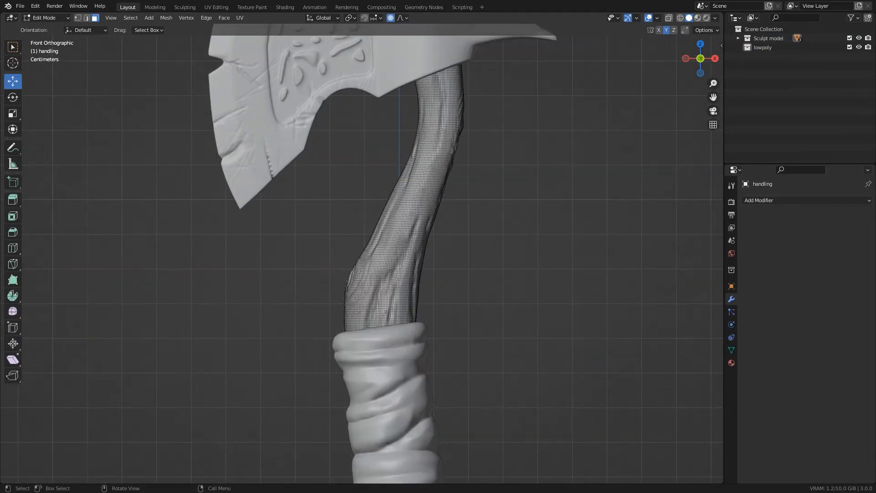
{"action": "scroll", "coordinate": [401, 233], "scroll_direction": "up", "scroll_amount": 4}
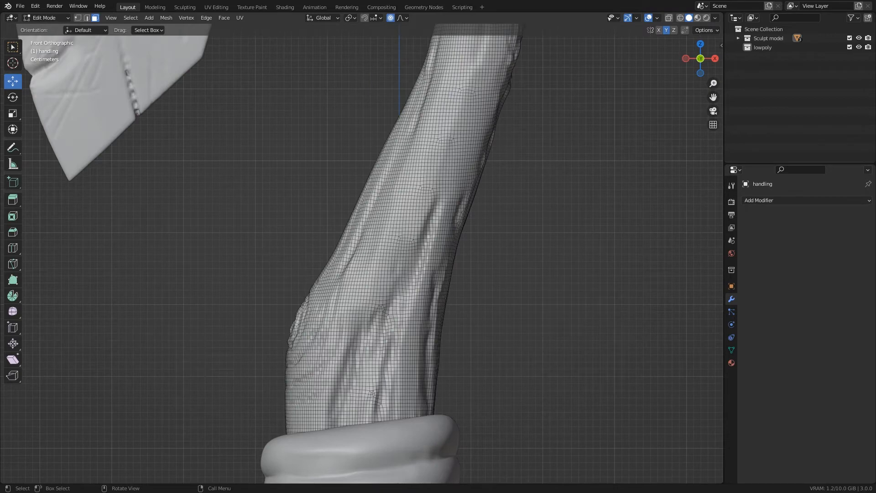
{"action": "scroll", "coordinate": [401, 251], "scroll_direction": "down", "scroll_amount": 8}
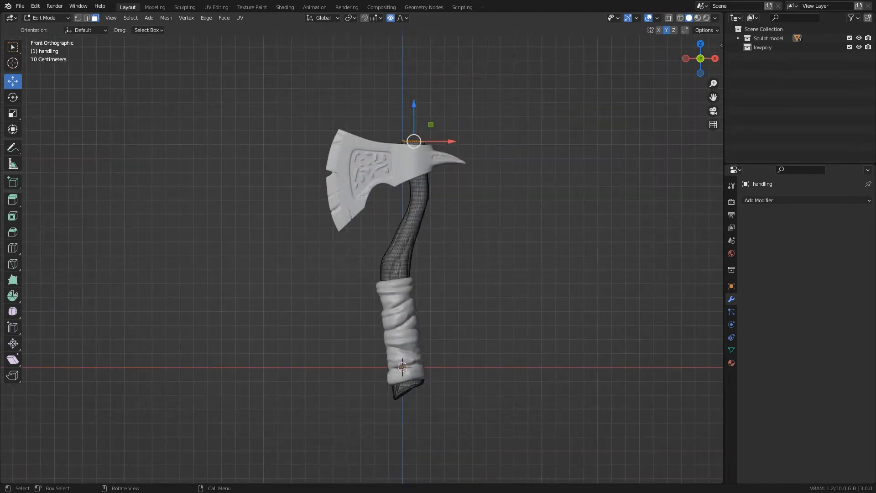
{"action": "key", "text": "Tab"}
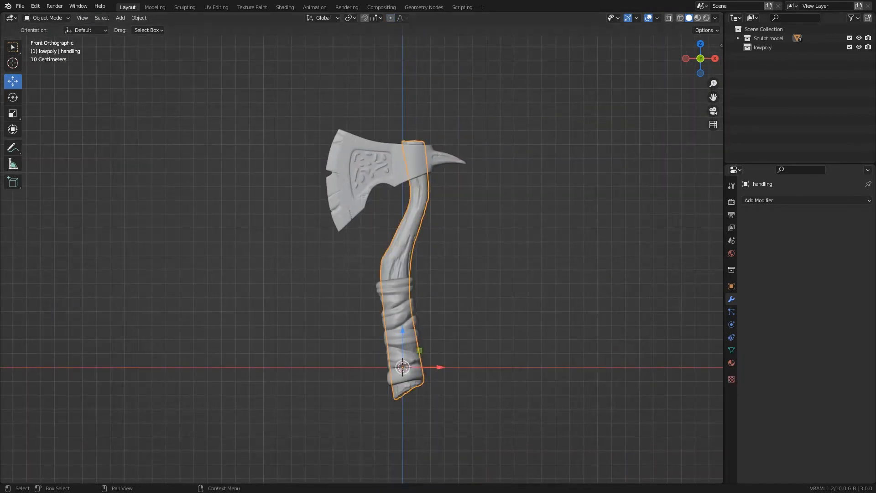
Expand the Sculpt model collection and check which part of the axe each of its objects represents
{"action": "left_click", "coordinate": [768, 38]}
{"action": "left_click", "coordinate": [739, 38]}
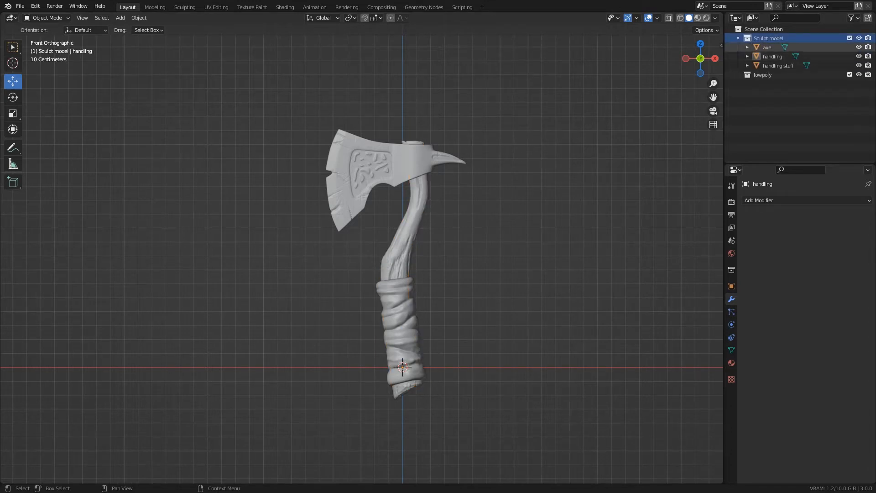
{"action": "left_click", "coordinate": [767, 47]}
{"action": "left_click", "coordinate": [773, 56]}
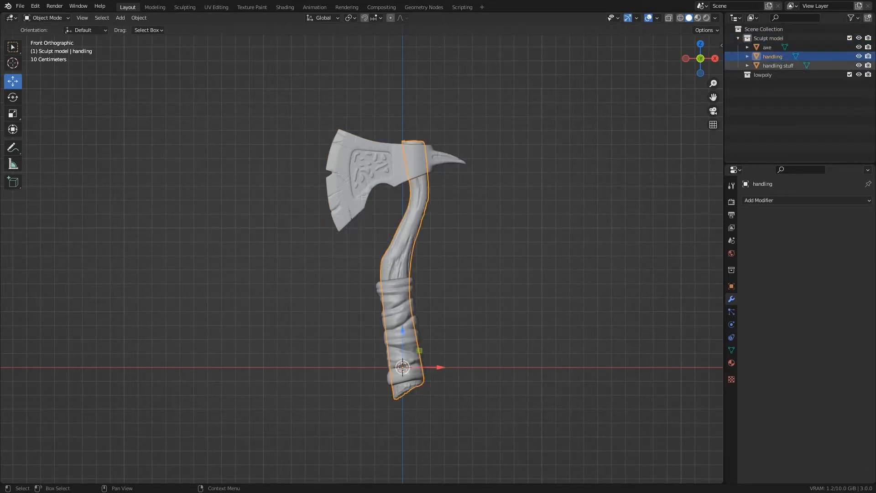
{"action": "left_click", "coordinate": [778, 66]}
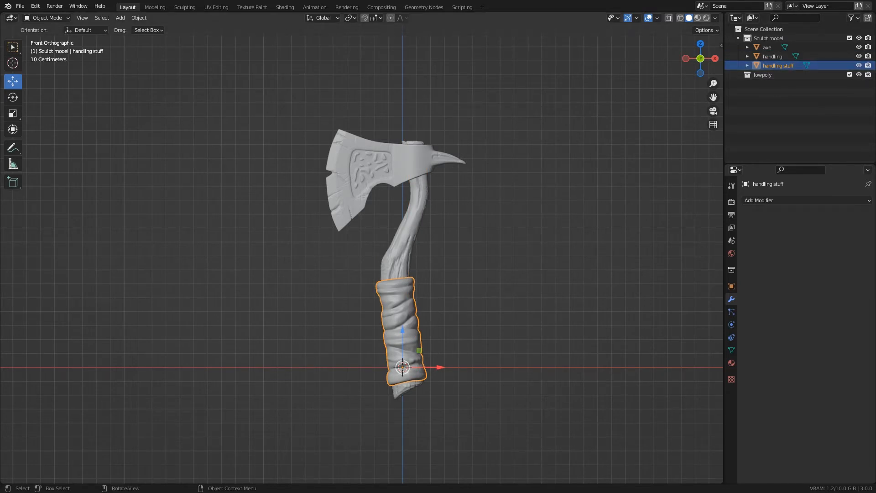
Make the lowpoly collection active and add a mesh circle to it at the world origin
{"action": "left_click", "coordinate": [762, 75]}
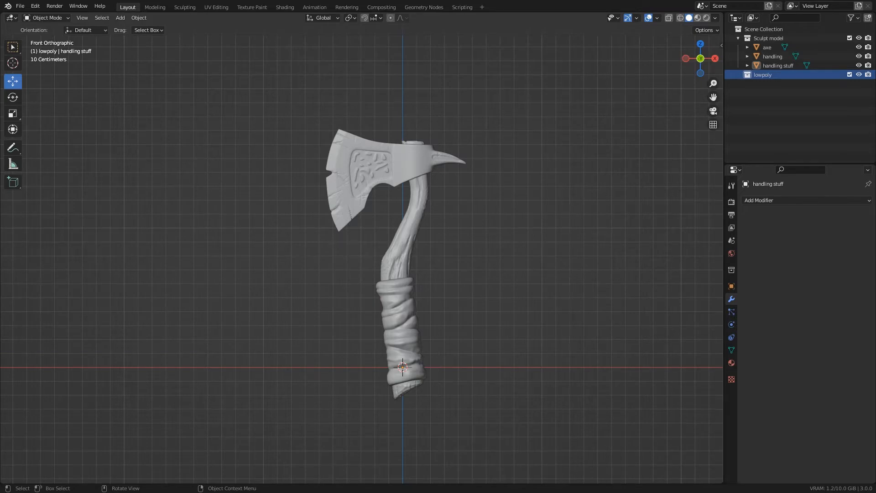
{"action": "scroll", "coordinate": [392, 114], "scroll_direction": "up", "scroll_amount": 5}
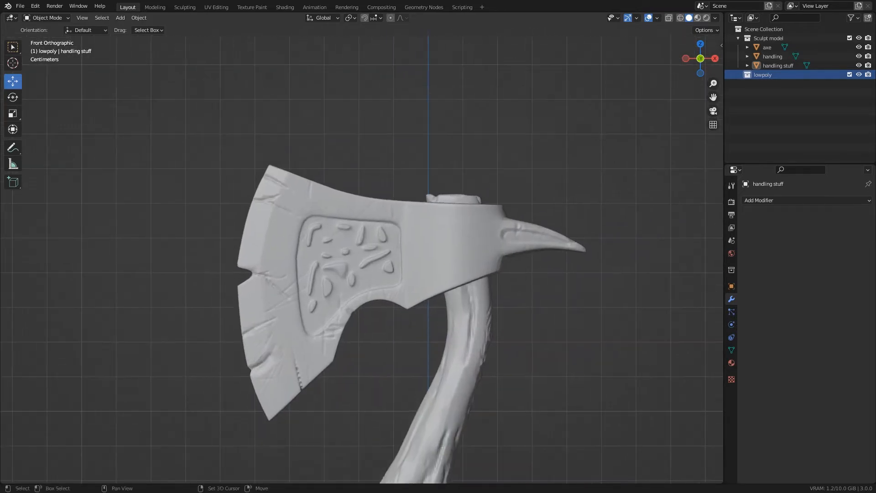
{"action": "scroll", "coordinate": [452, 196], "scroll_direction": "up", "scroll_amount": 4}
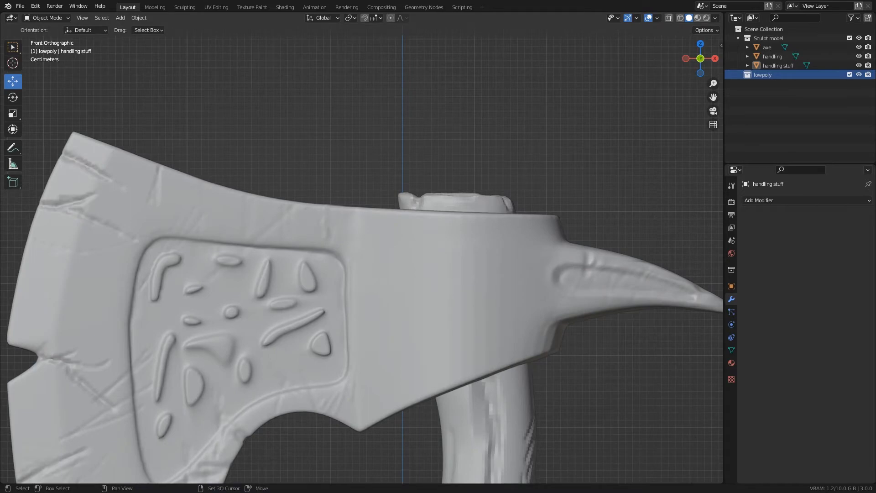
{"action": "key", "text": "shift+a"}
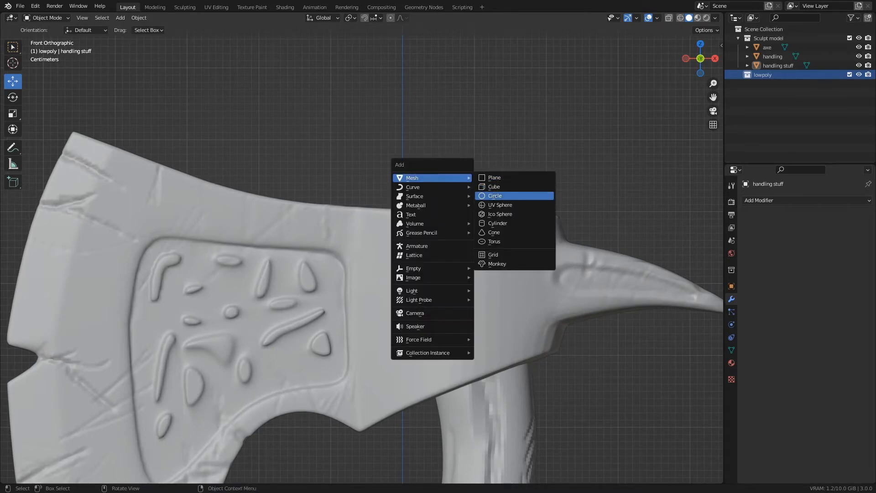
{"action": "left_click", "coordinate": [496, 196]}
{"action": "scroll", "coordinate": [502, 196], "scroll_direction": "down", "scroll_amount": 1}
{"action": "scroll", "coordinate": [520, 196], "scroll_direction": "down", "scroll_amount": 6}
{"action": "middle_click_drag", "start_coordinate": [520, 196], "coordinate": [499, 70], "text": "shift"}
{"action": "scroll", "coordinate": [515, 335], "scroll_direction": "up", "scroll_amount": 1}
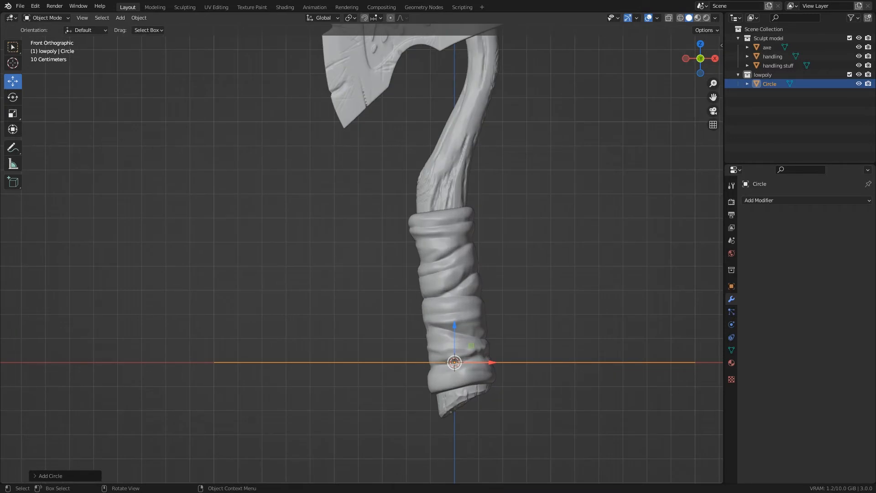
Set the new circle to 12 vertices with a radius of 0.15 m
{"action": "left_click", "coordinate": [50, 476]}
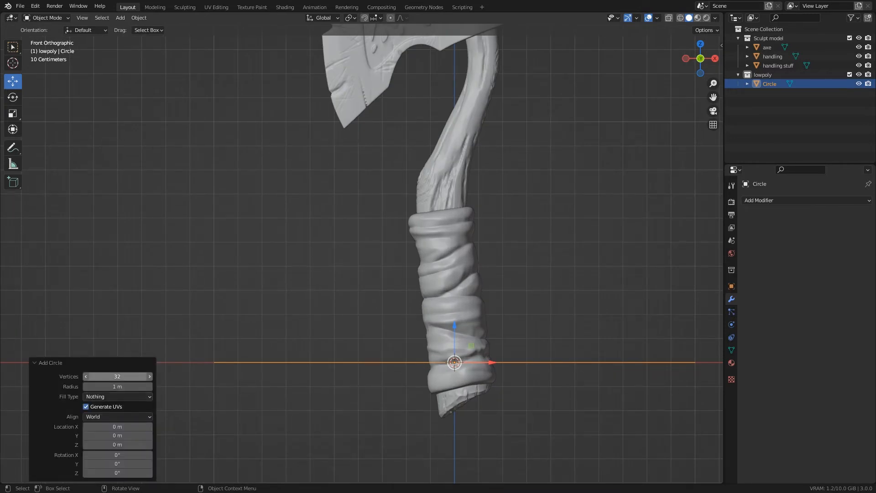
{"action": "left_click", "coordinate": [118, 376]}
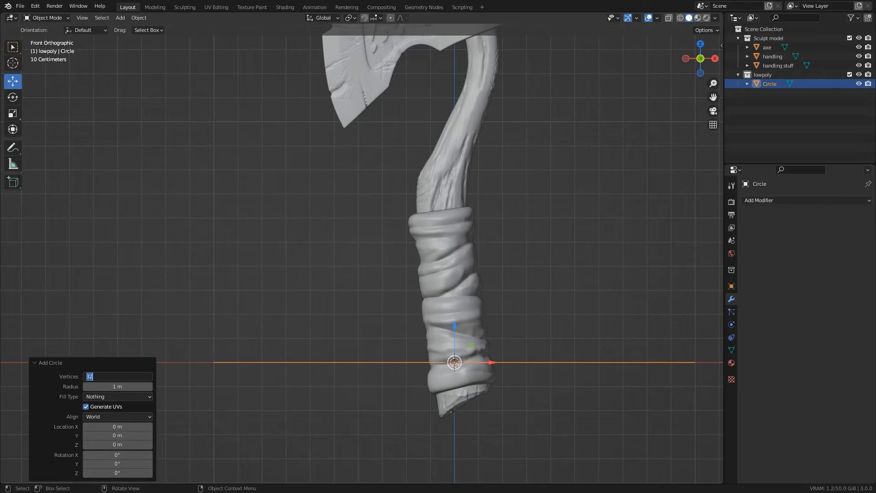
{"action": "type", "text": "12"}
{"action": "key", "text": "Return"}
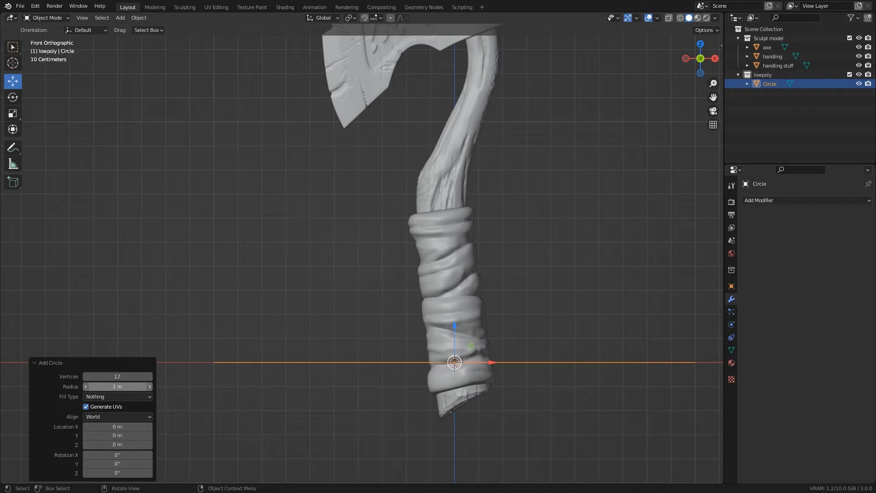
{"action": "left_click_drag", "start_coordinate": [117, 386], "coordinate": [37, 386]}
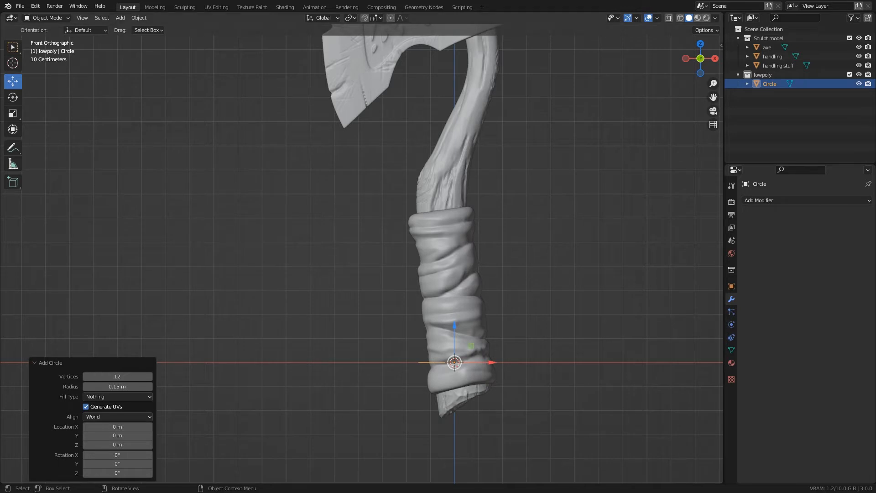
Turn on X-ray display and reduce the circle to 10 vertices
{"action": "key", "text": "alt+z"}
{"action": "scroll", "coordinate": [510, 367], "scroll_direction": "up", "scroll_amount": 4}
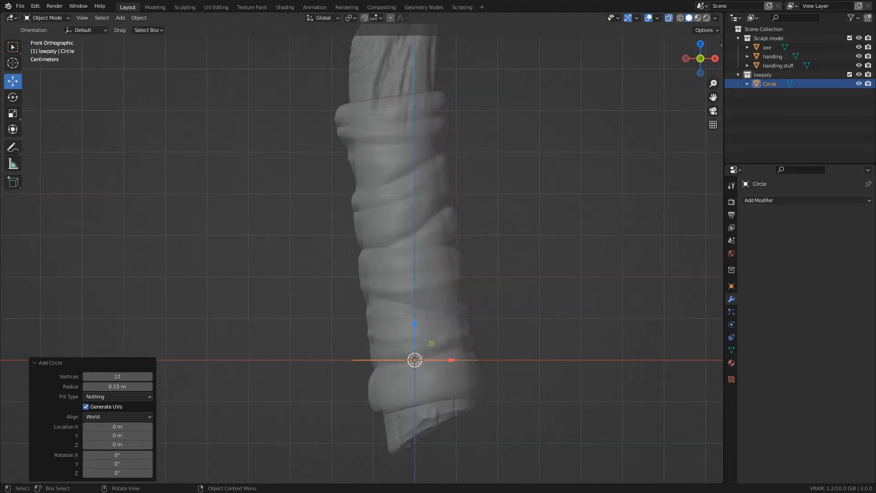
{"action": "middle_click_drag", "start_coordinate": [510, 367], "coordinate": [565, 253], "text": "shift"}
{"action": "scroll", "coordinate": [565, 253], "scroll_direction": "up", "scroll_amount": 1}
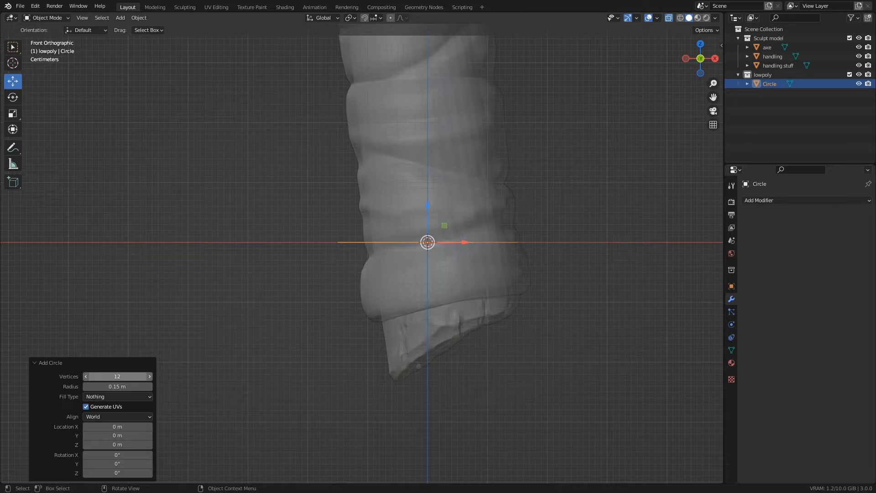
{"action": "left_click", "coordinate": [117, 376]}
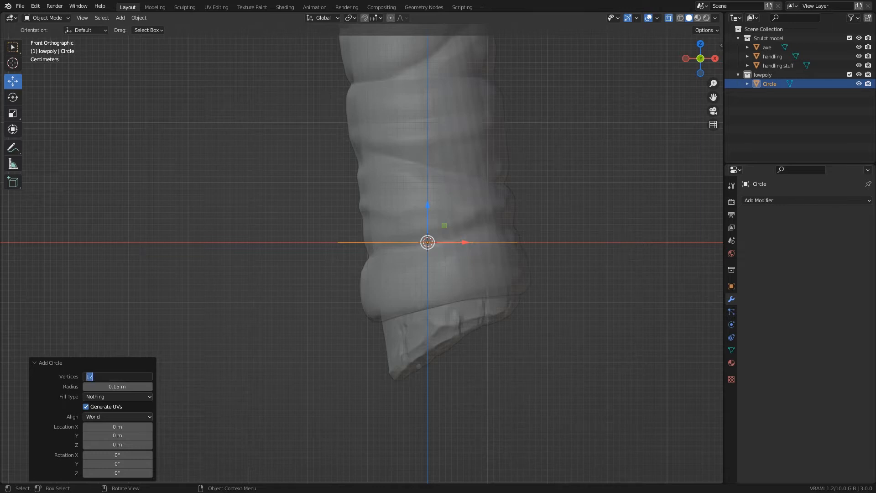
{"action": "type", "text": "10"}
{"action": "key", "text": "Return"}
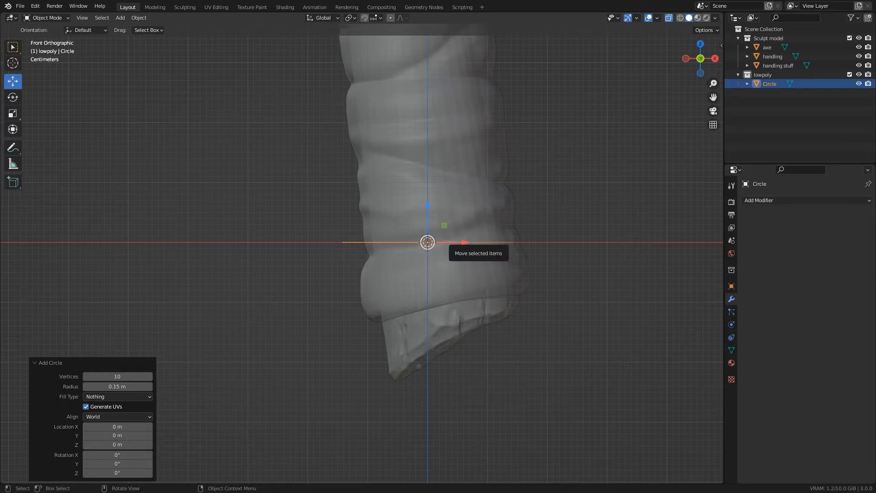
Move the circle about 0.026 m along X and -0.19 m along Z, then tilt it about 30° to match the handle's slanted lower end
{"action": "left_click_drag", "start_coordinate": [459, 243], "coordinate": [474, 243]}
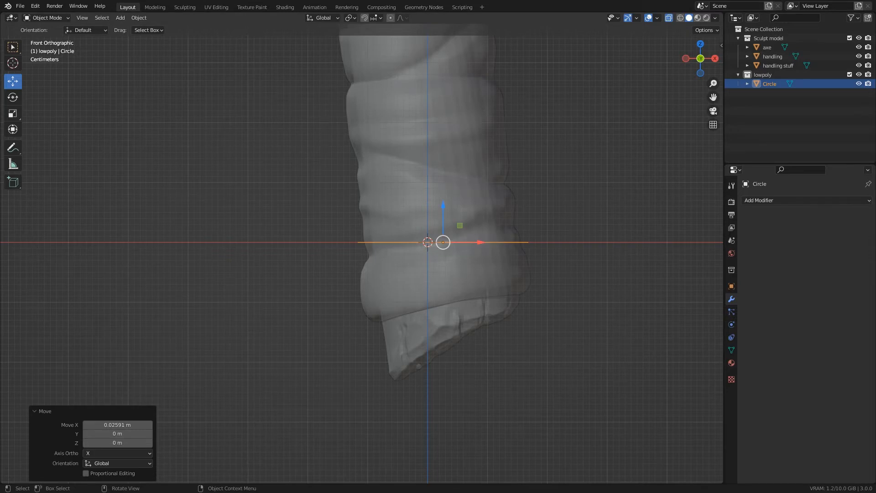
{"action": "left_click_drag", "start_coordinate": [443, 208], "coordinate": [443, 321]}
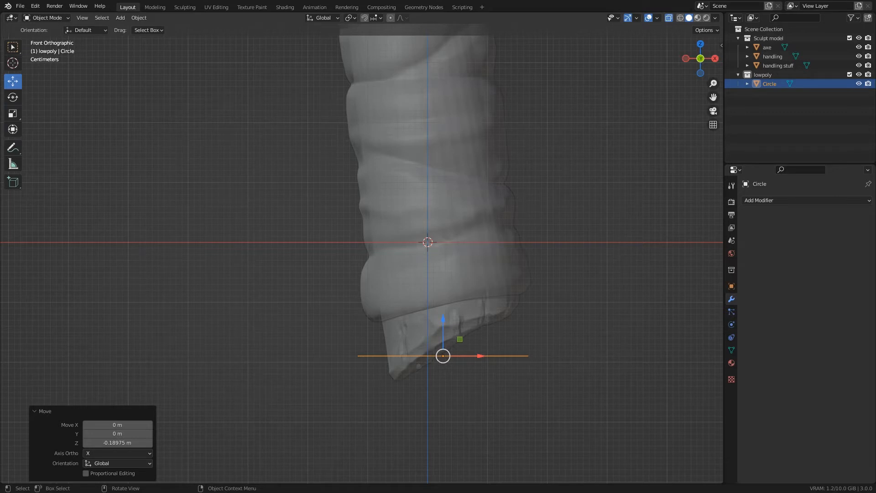
{"action": "key", "text": "r"}
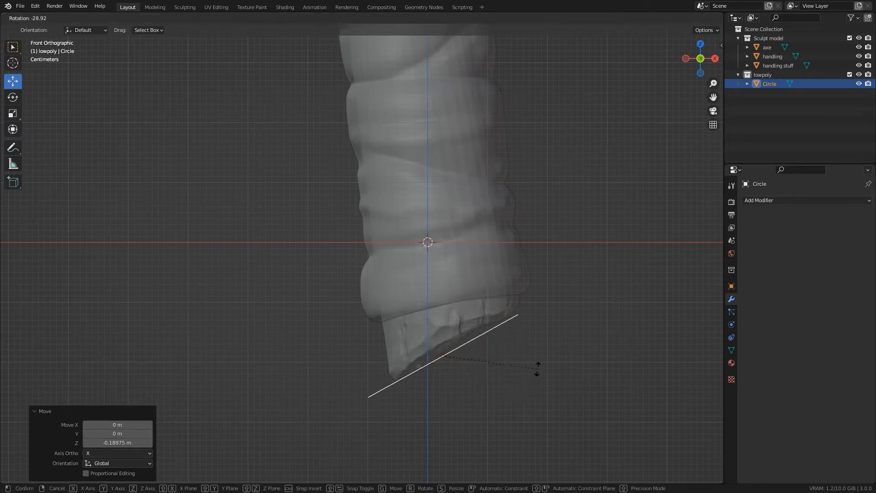
{"action": "left_click", "coordinate": [542, 360]}
Shift the tilted circle about 0.017 m along X and 0.01 m along Z, and scale it to about 0.732 to fit the handle end
{"action": "left_click_drag", "start_coordinate": [474, 356], "coordinate": [484, 356]}
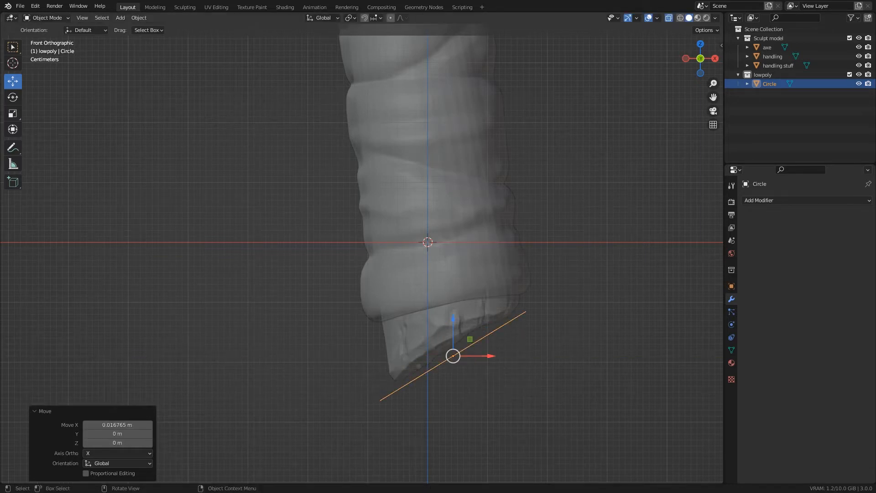
{"action": "left_click_drag", "start_coordinate": [453, 320], "coordinate": [453, 314]}
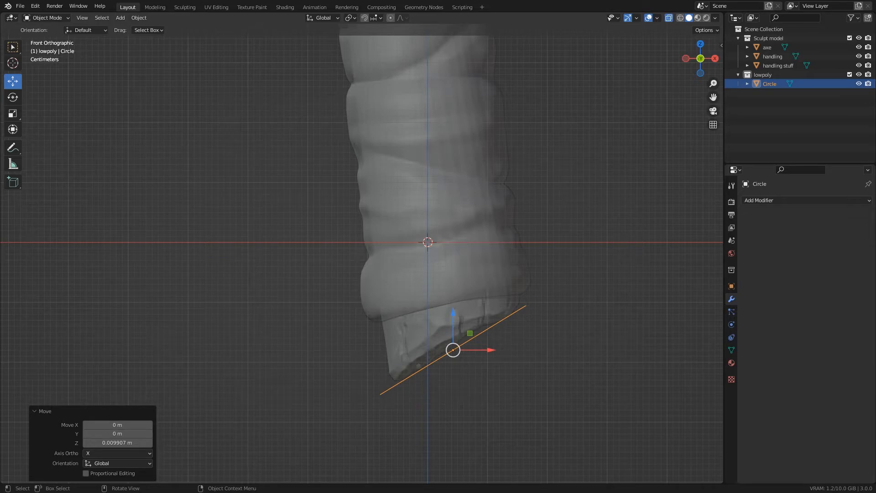
{"action": "key", "text": "s"}
{"action": "left_click", "coordinate": [560, 329]}
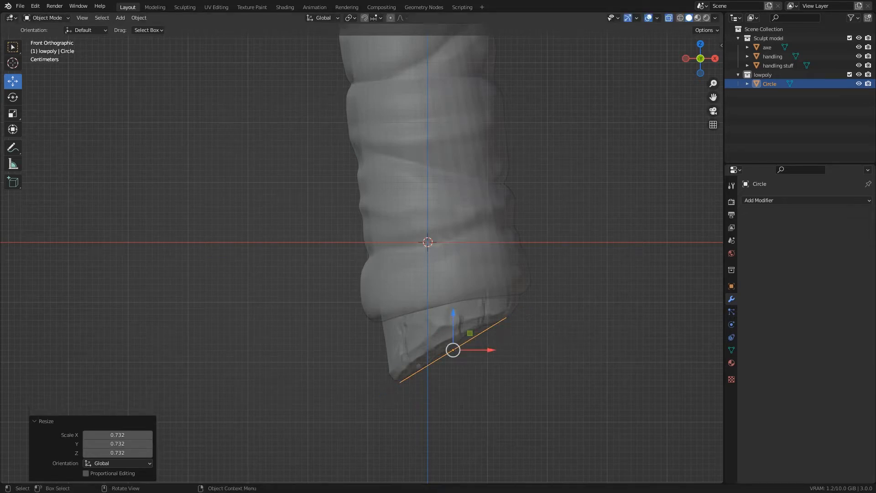
Put the circle in Edit Mode with vertex selection and select a single vertex near its higher end
{"action": "scroll", "coordinate": [489, 346], "scroll_direction": "up", "scroll_amount": 3}
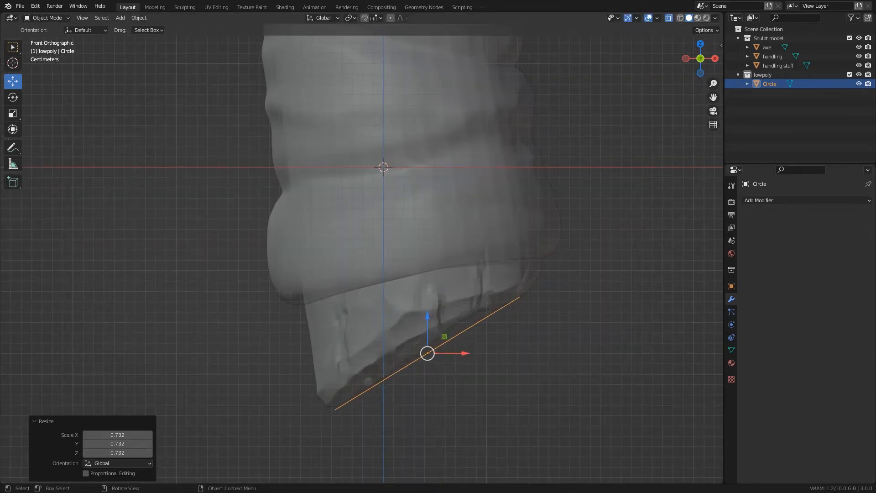
{"action": "key", "text": "Tab"}
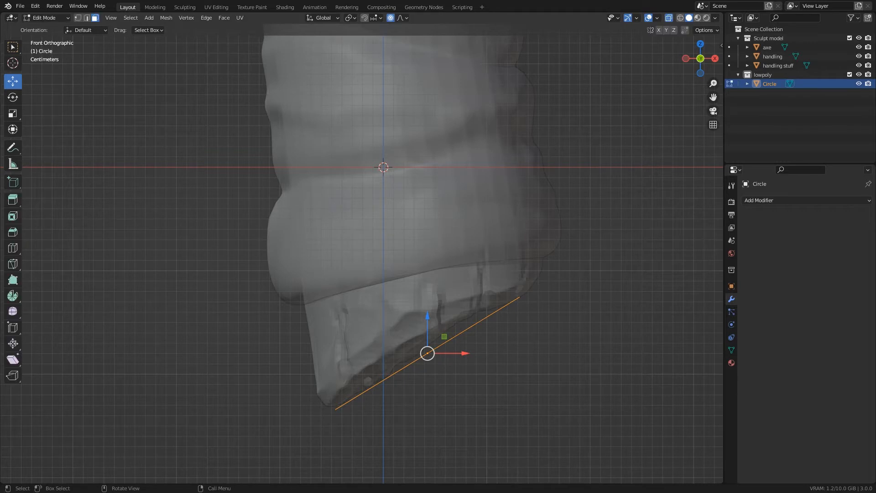
{"action": "key", "text": "1"}
{"action": "left_click", "coordinate": [87, 18]}
{"action": "left_click", "coordinate": [96, 17]}
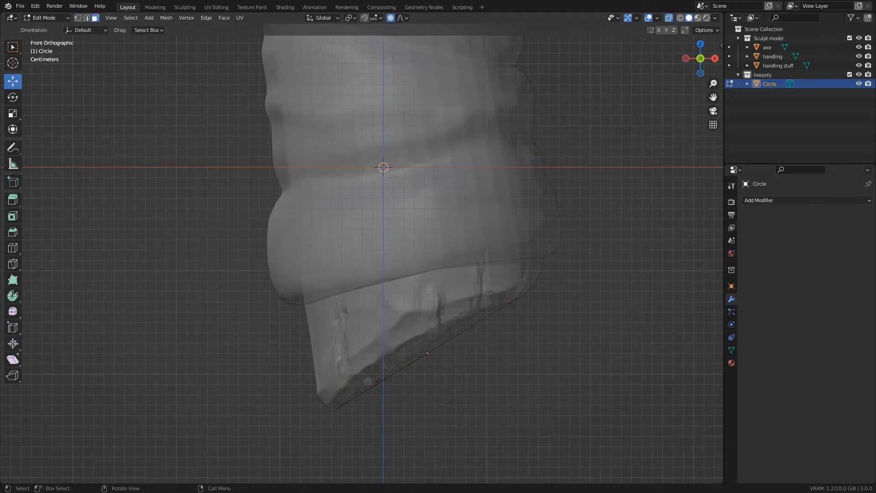
{"action": "key", "text": "1"}
{"action": "left_click", "coordinate": [484, 318]}
{"action": "left_click", "coordinate": [520, 297]}
{"action": "left_click", "coordinate": [484, 318]}
{"action": "scroll", "coordinate": [452, 351], "scroll_direction": "down", "scroll_amount": 3}
{"action": "middle_click_drag", "start_coordinate": [453, 352], "coordinate": [536, 358]}
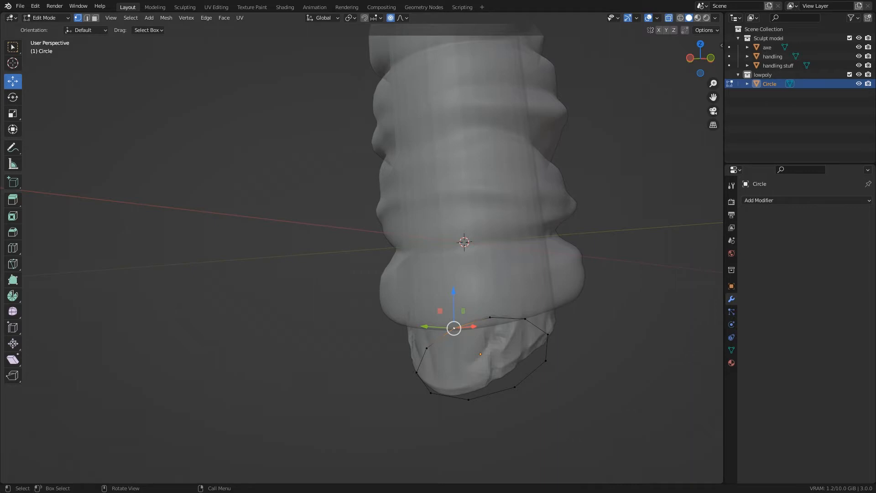
Subdivide the edge between two neighbouring vertices on the circle's higher side with one cut
{"action": "left_click", "coordinate": [490, 317]}
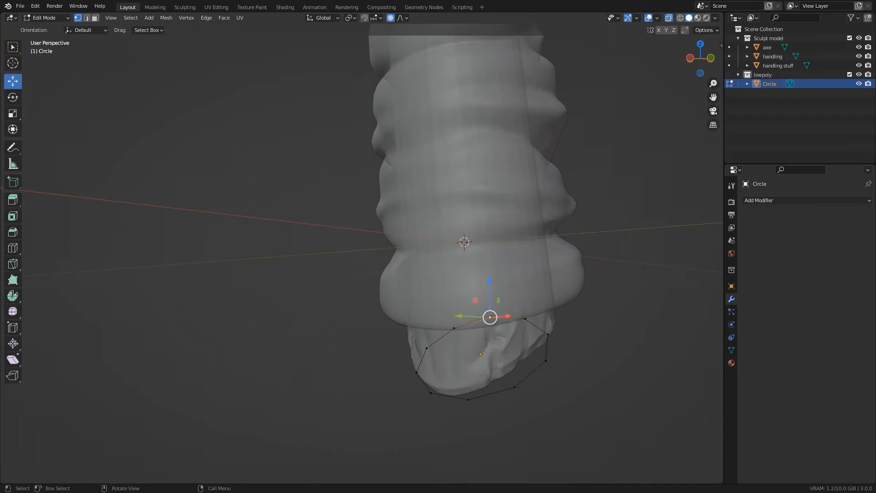
{"action": "left_click", "coordinate": [525, 319], "text": "shift"}
{"action": "left_click", "coordinate": [525, 319]}
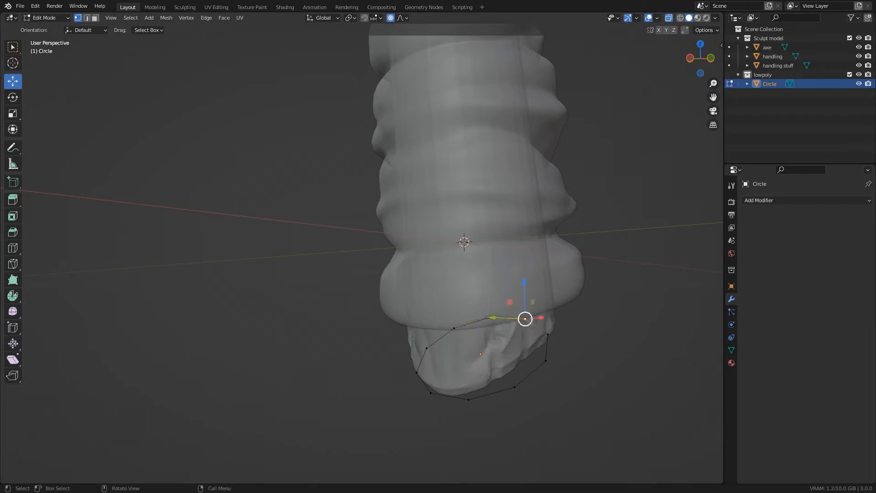
{"action": "left_click", "coordinate": [490, 317]}
{"action": "left_click", "coordinate": [525, 319], "text": "shift"}
{"action": "right_click", "coordinate": [491, 288]}
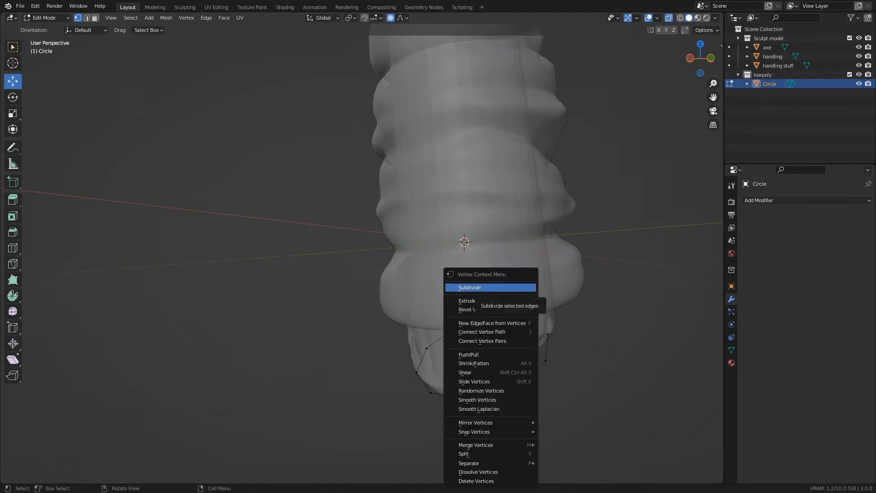
{"action": "left_click", "coordinate": [474, 287]}
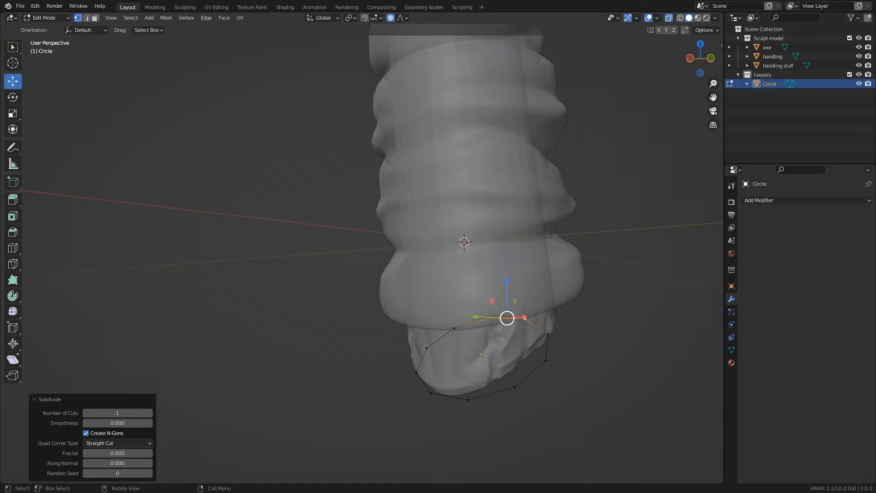
Turn on the Screencast Keys display for the viewport
{"action": "key", "text": "n"}
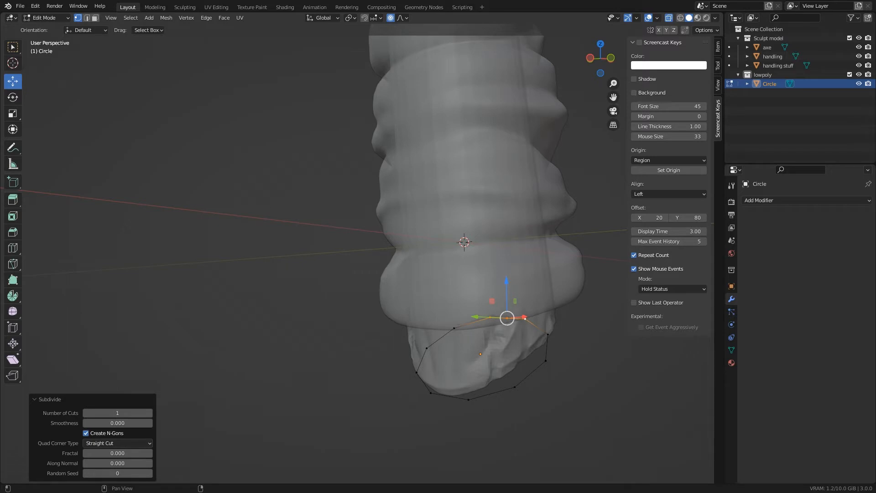
{"action": "left_click", "coordinate": [639, 42]}
{"action": "key", "text": "n"}
Subdivide the edge between the two neighbouring vertices at the circle's lowest side with one cut
{"action": "left_click", "coordinate": [469, 400]}
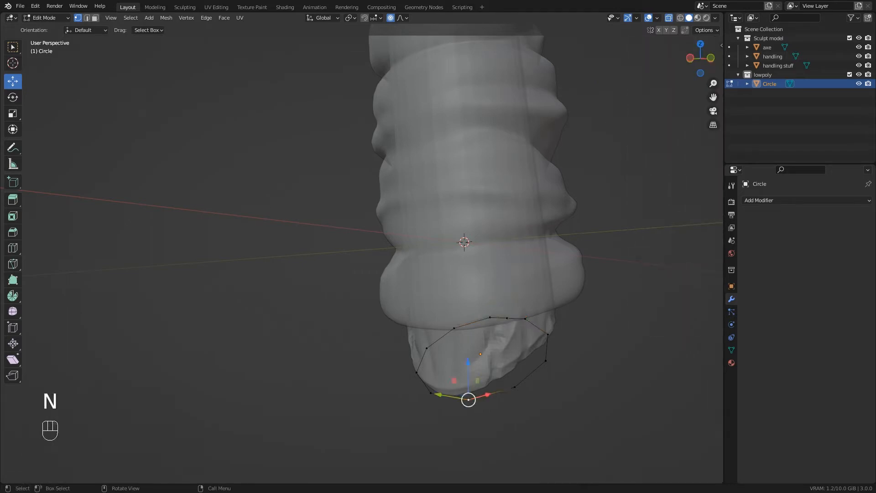
{"action": "left_click", "coordinate": [430, 392], "text": "shift"}
{"action": "right_click", "coordinate": [449, 396]}
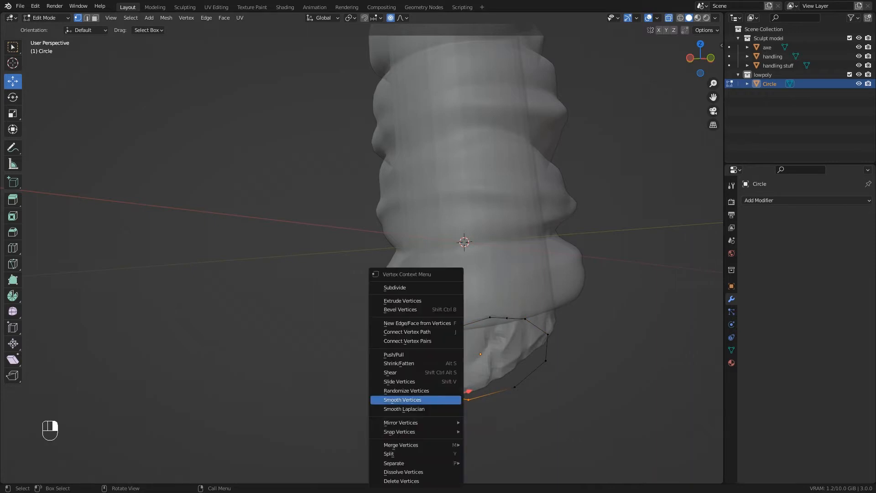
{"action": "left_click", "coordinate": [415, 288]}
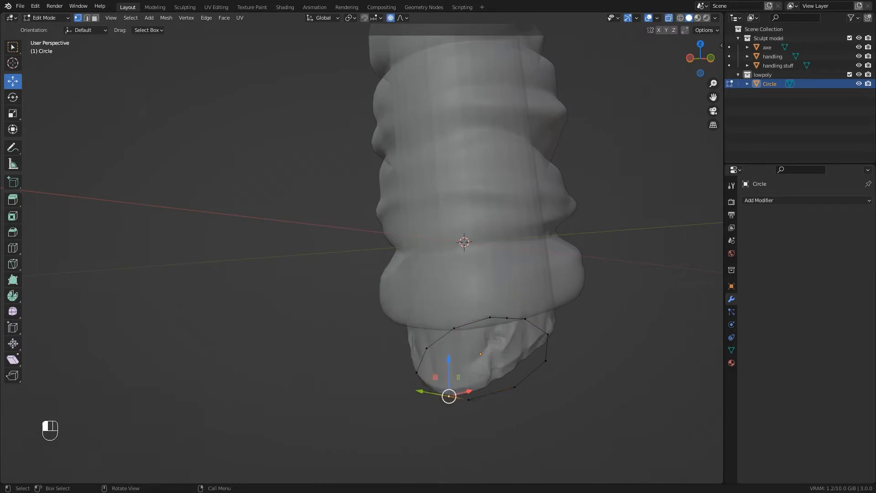
Delete the five circle vertices on one side between the two new midpoints, leaving half of the circle
{"action": "left_click", "coordinate": [507, 318]}
{"action": "left_click", "coordinate": [490, 317]}
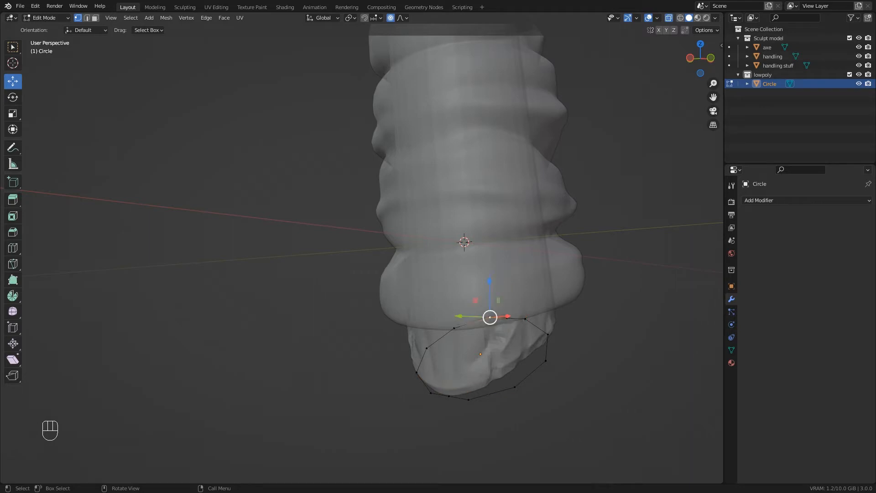
{"action": "left_click", "coordinate": [454, 328], "text": "shift"}
{"action": "left_click", "coordinate": [426, 348], "text": "shift"}
{"action": "left_click", "coordinate": [417, 372], "text": "shift"}
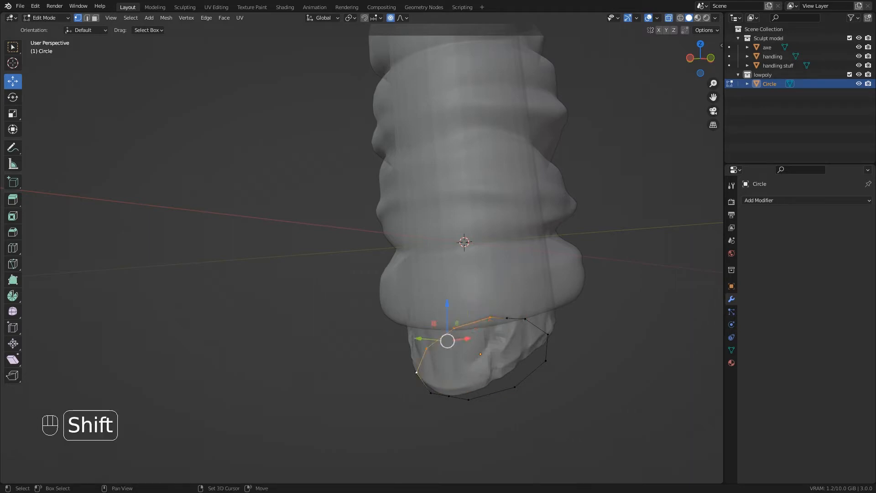
{"action": "left_click", "coordinate": [431, 392], "text": "shift"}
{"action": "key", "text": "Delete"}
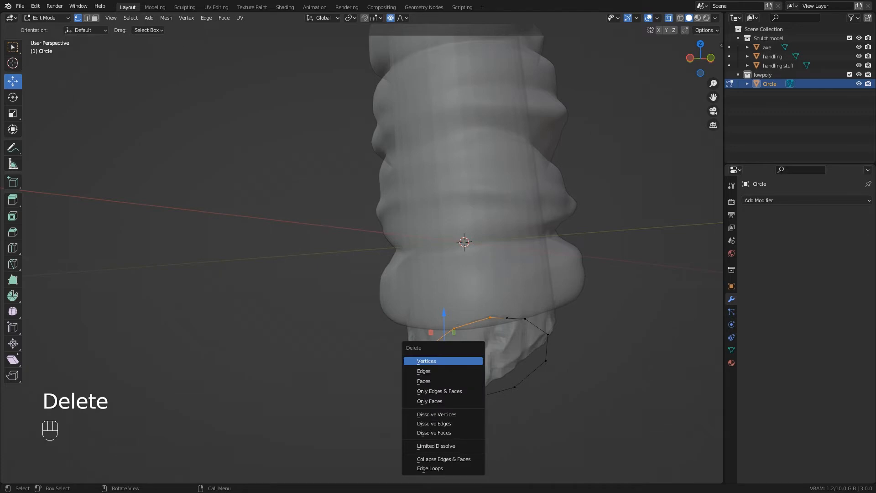
{"action": "left_click", "coordinate": [457, 361]}
Return to Object Mode and add a Mirror modifier to the half circle, with the mirror axis set to Y only
{"action": "key", "text": "Tab"}
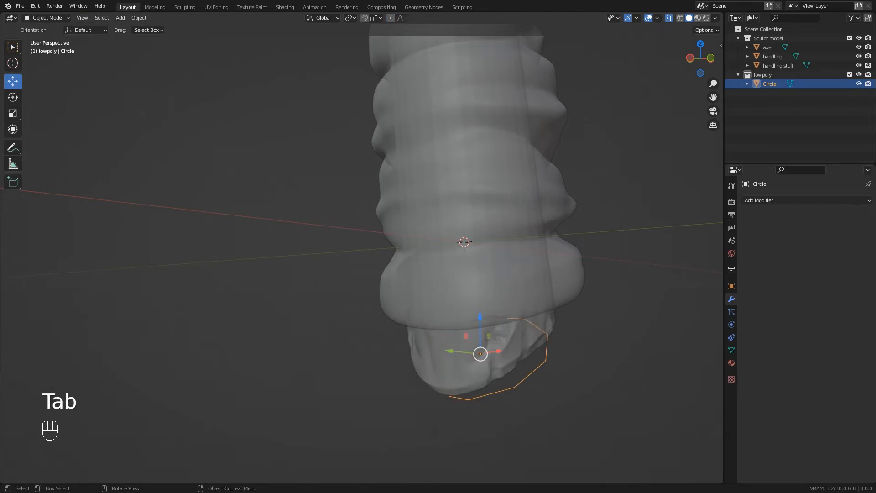
{"action": "left_click", "coordinate": [775, 200]}
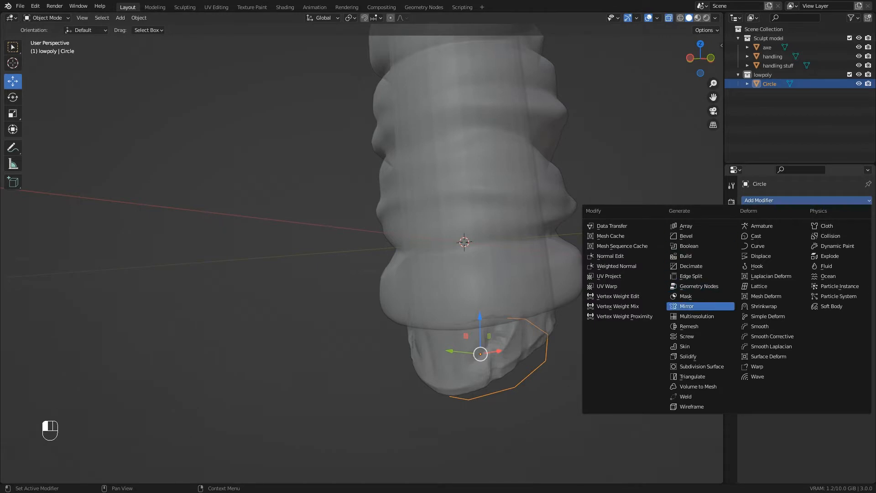
{"action": "left_click", "coordinate": [687, 306]}
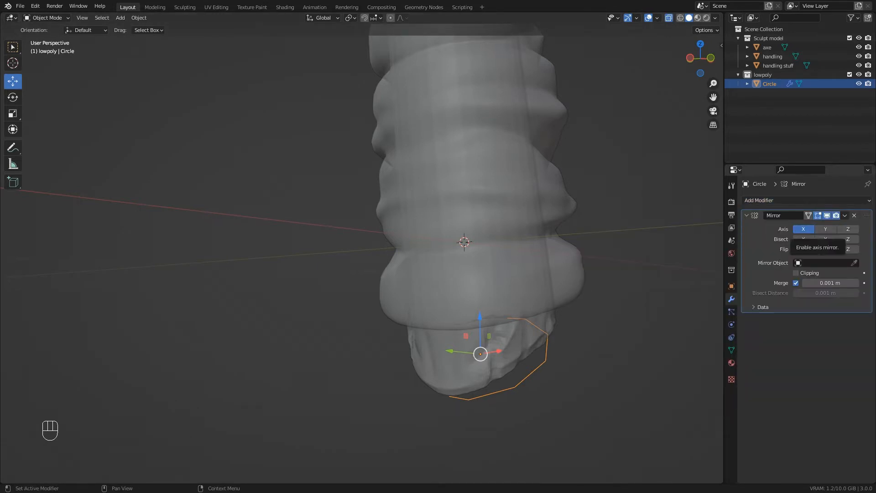
{"action": "scroll", "coordinate": [588, 299], "scroll_direction": "down", "scroll_amount": 2}
{"action": "middle_click_drag", "start_coordinate": [589, 299], "coordinate": [618, 331]}
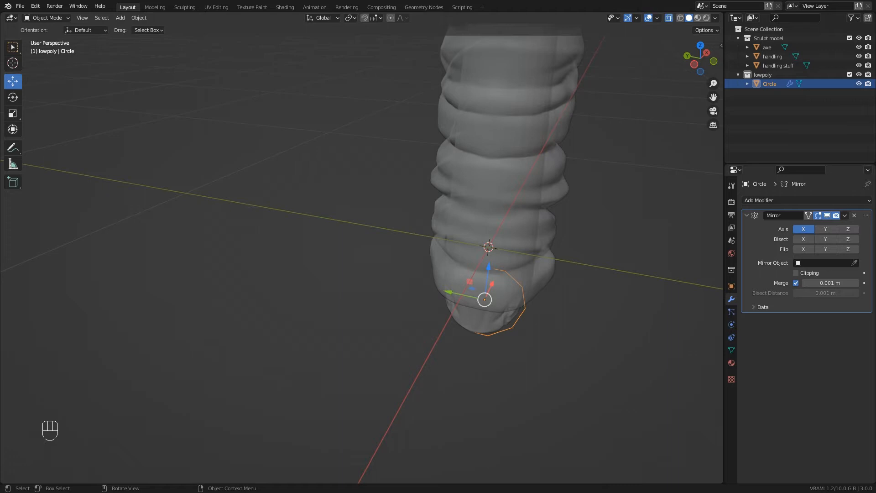
{"action": "left_click", "coordinate": [804, 229]}
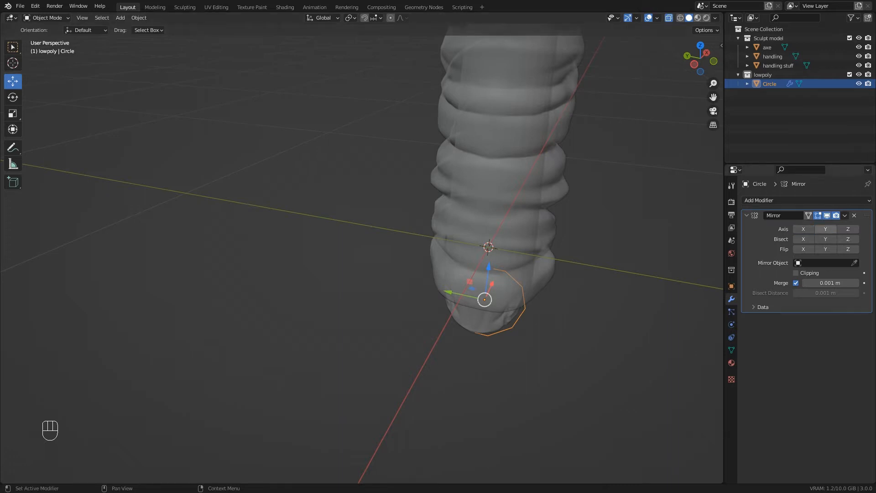
{"action": "left_click", "coordinate": [826, 229]}
In front view, extrude the whole half circle in Edit Mode by about 0.025 m along Z and -0.003 m along X
{"action": "middle_click_drag", "start_coordinate": [562, 269], "coordinate": [413, 260]}
{"action": "scroll", "coordinate": [420, 208], "scroll_direction": "up", "scroll_amount": 5}
{"action": "key", "text": "KP_1"}
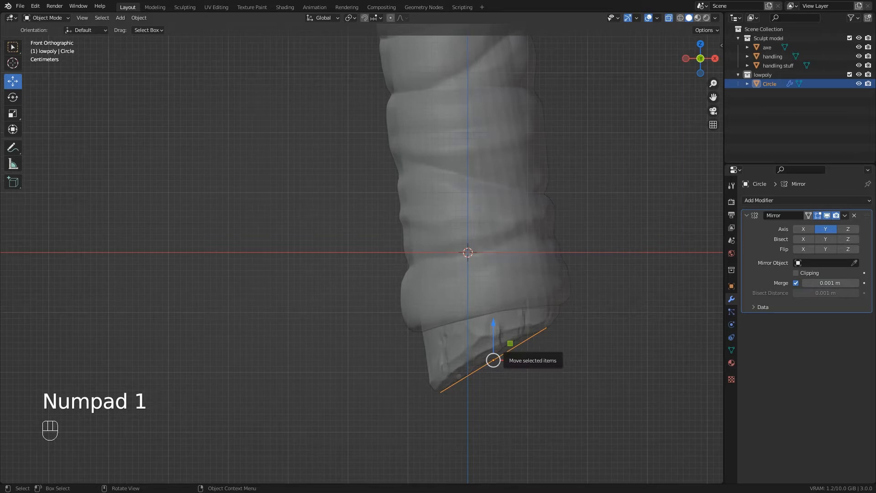
{"action": "key", "text": "Tab"}
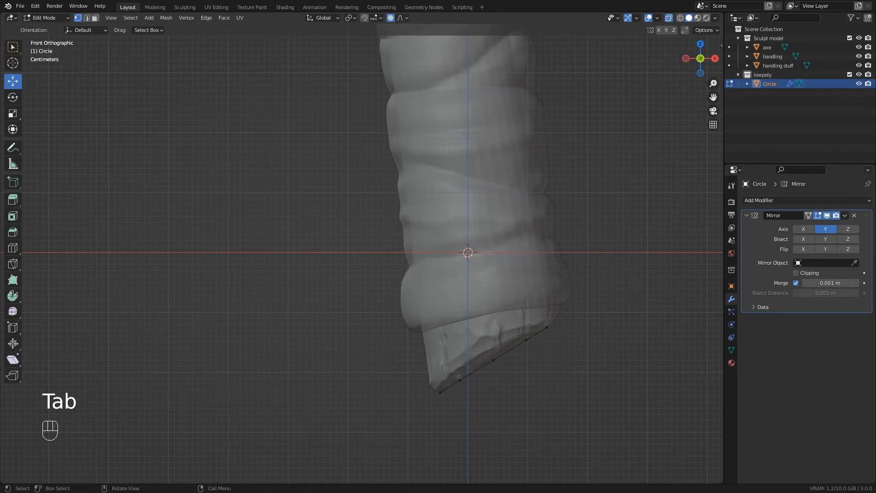
{"action": "key", "text": "a"}
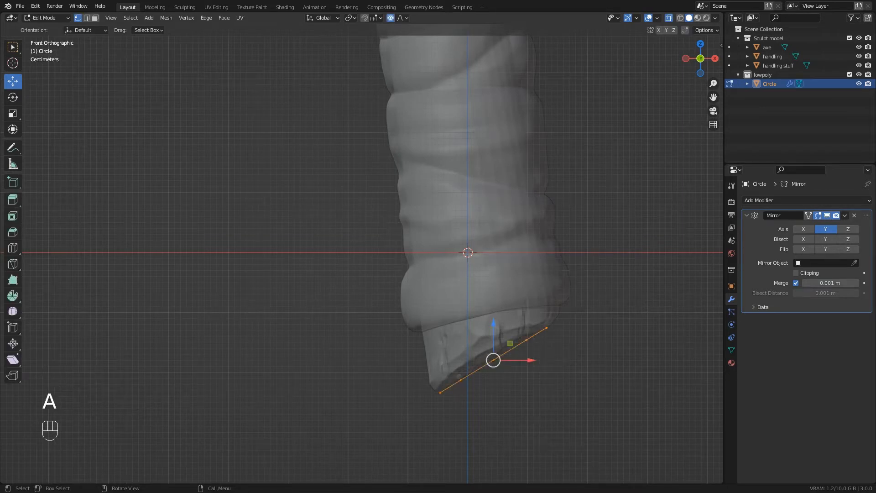
{"action": "scroll", "coordinate": [514, 351], "scroll_direction": "up", "scroll_amount": 2}
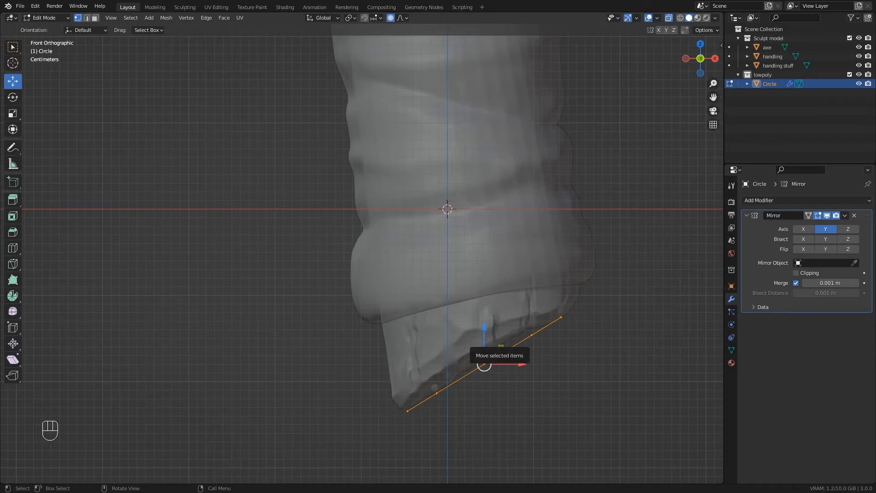
{"action": "key", "text": "e"}
{"action": "left_click", "coordinate": [482, 325]}
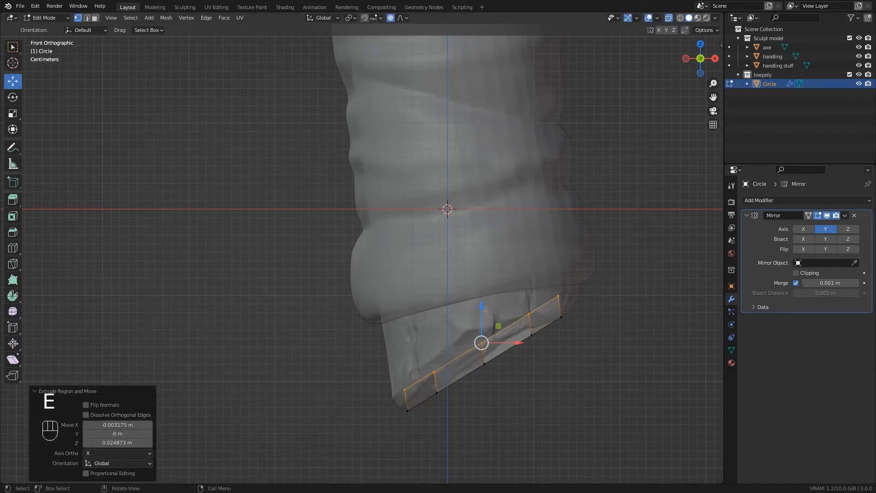
Turn off proportional editing and scale the extruded edge loop to about 1.24
{"action": "key", "text": "s"}
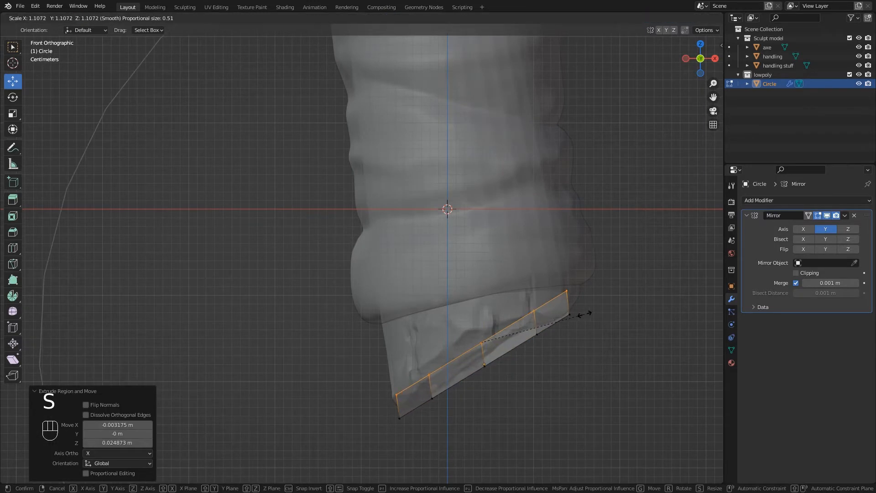
{"action": "key", "text": "Escape"}
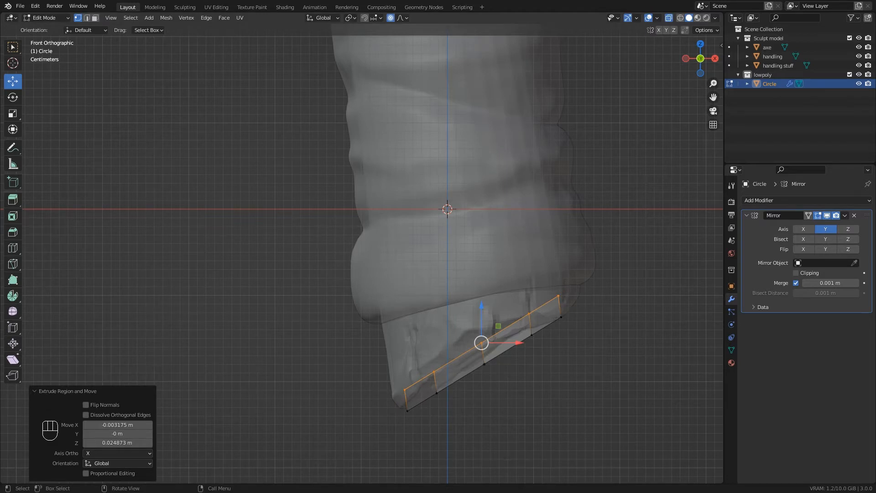
{"action": "left_click", "coordinate": [391, 17]}
{"action": "key", "text": "s"}
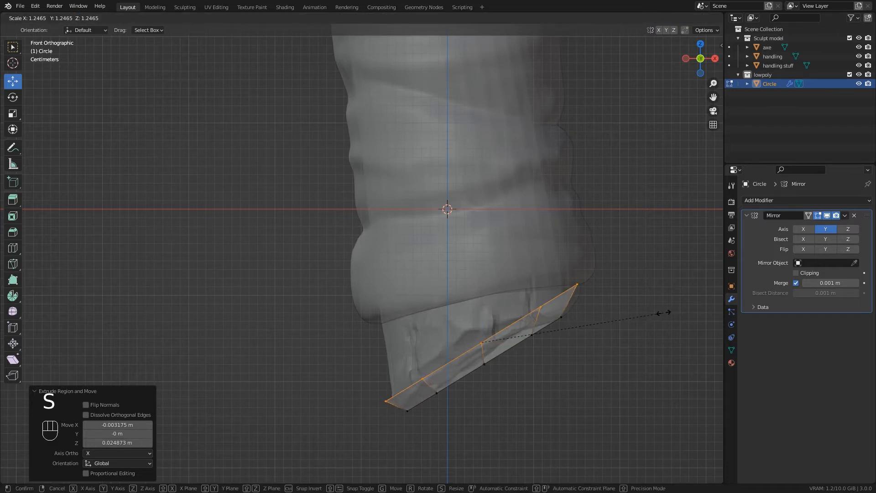
{"action": "left_click", "coordinate": [658, 313]}
Shift the extruded loop slightly along positive X and about -0.007 m along Z, then rotate it about 1.77°
{"action": "left_click_drag", "start_coordinate": [515, 343], "coordinate": [521, 342]}
{"action": "left_click_drag", "start_coordinate": [487, 304], "coordinate": [486, 311]}
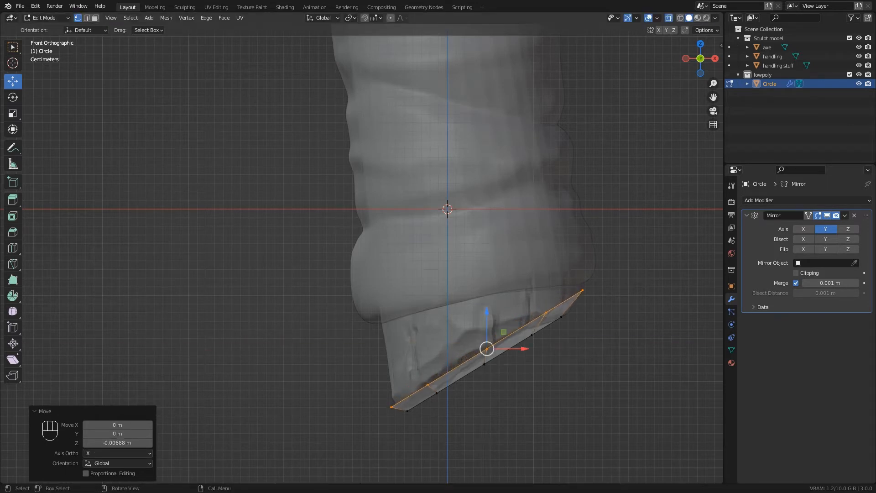
{"action": "key", "text": "r"}
{"action": "left_click", "coordinate": [622, 303]}
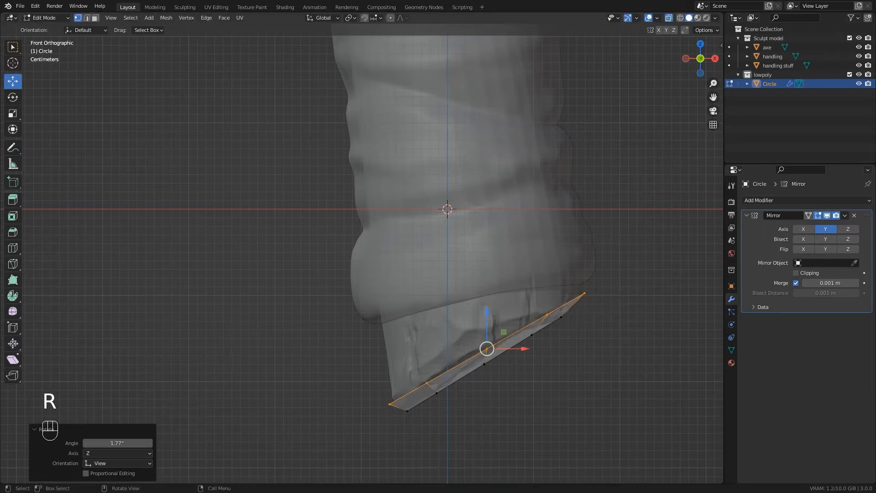
{"action": "left_click", "coordinate": [487, 312]}
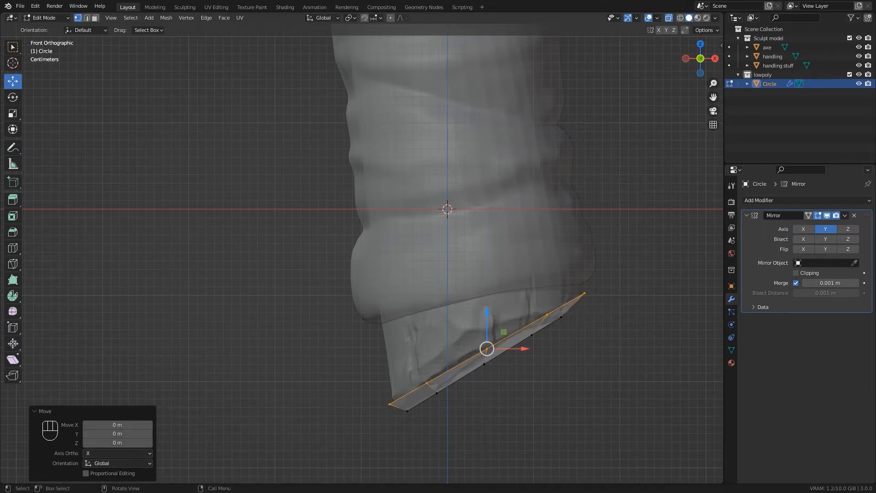
{"action": "left_click", "coordinate": [593, 360]}
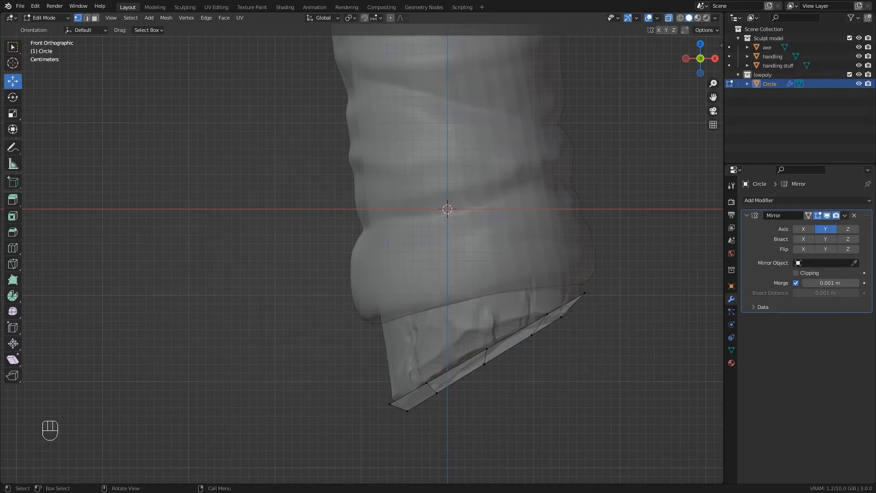
Select the extruded edge loop again, move it about 0.007 m up along Z and scale it to about 0.972
{"action": "left_click", "coordinate": [487, 348], "text": "alt"}
{"action": "left_click_drag", "start_coordinate": [487, 312], "coordinate": [486, 306]}
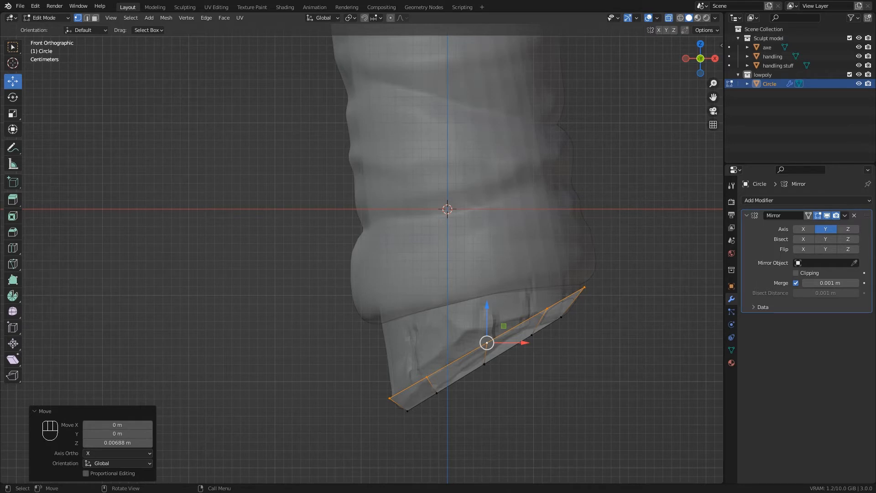
{"action": "key", "text": "s"}
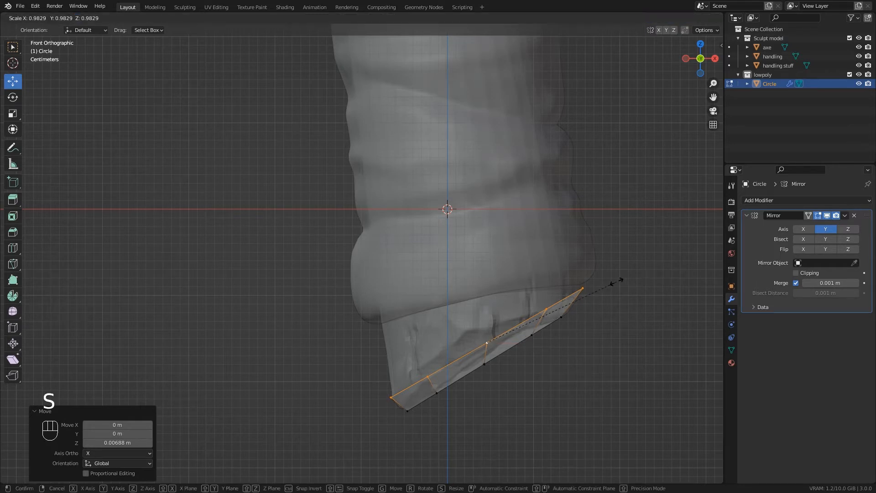
{"action": "left_click", "coordinate": [608, 284]}
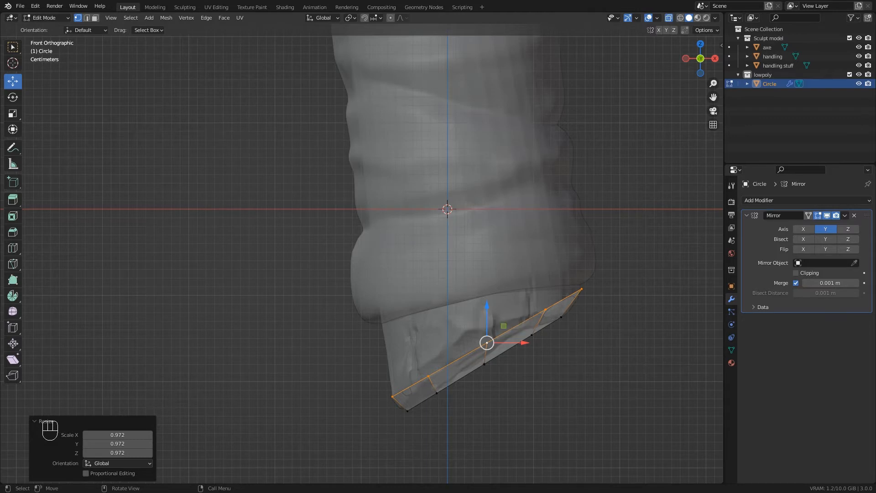
Extrude the upper edge loop about 0.053 m along Z and -0.007 m along X towards the handle wrapping
{"action": "scroll", "coordinate": [489, 312], "scroll_direction": "up", "scroll_amount": 1}
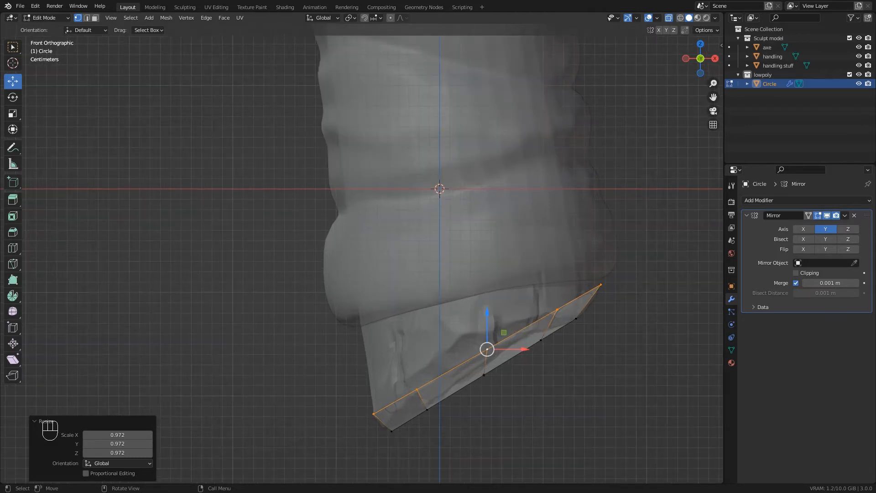
{"action": "key", "text": "e"}
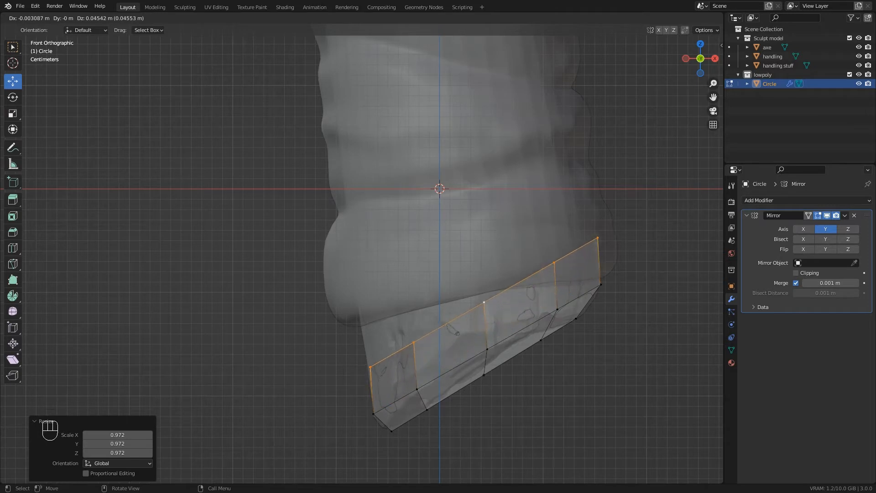
{"action": "left_click", "coordinate": [480, 294]}
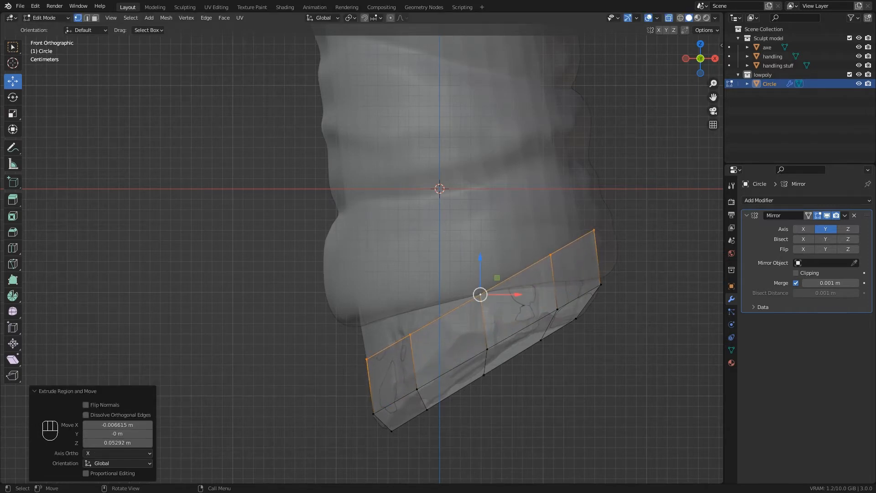
Rotate the new edge loop about 20° and scale it to about 0.938 to follow the wrapping's lower rim
{"action": "key", "text": "r"}
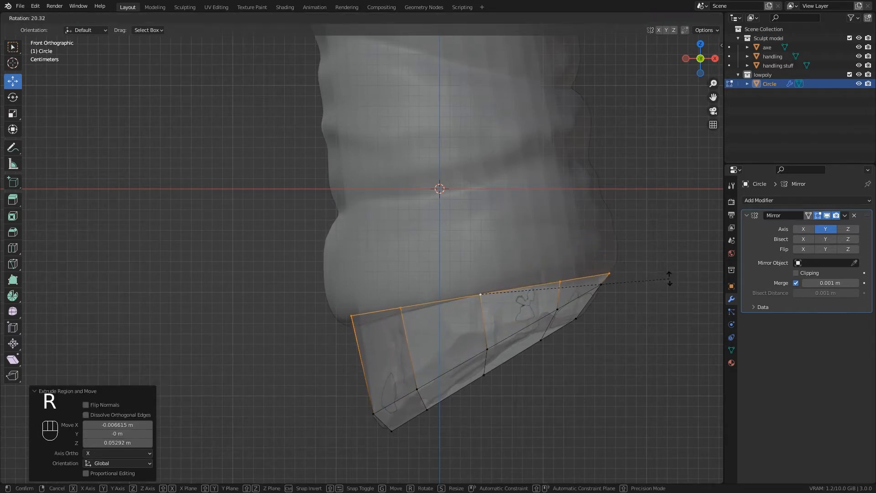
{"action": "left_click", "coordinate": [669, 279]}
{"action": "key", "text": "s"}
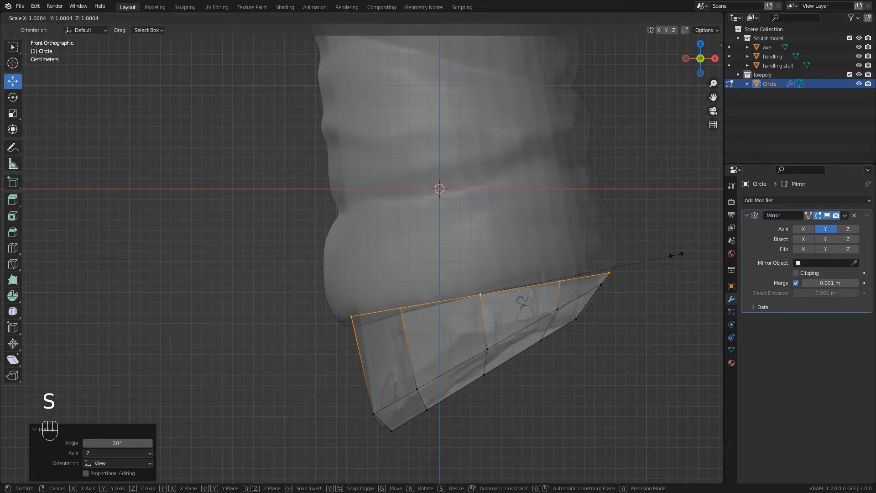
{"action": "left_click", "coordinate": [664, 253]}
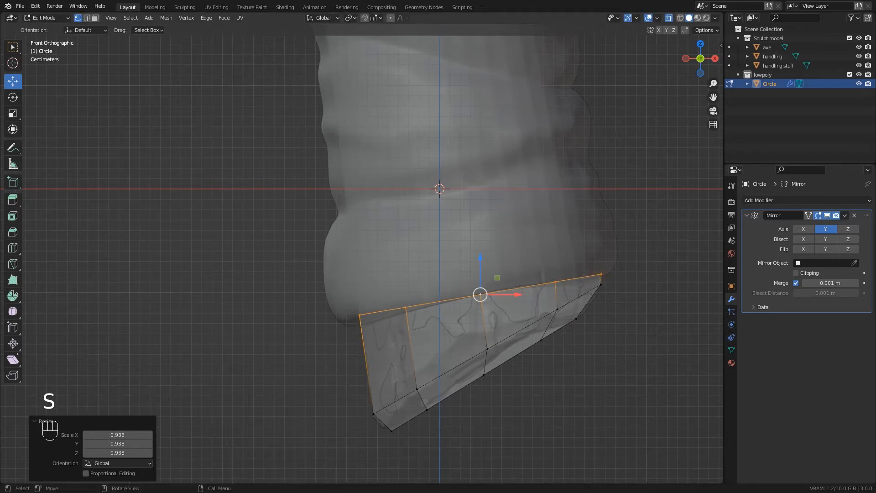
Nudge the top edge loop slightly along negative X and down along Z, then rotate it about -0.912°
{"action": "left_click_drag", "start_coordinate": [515, 294], "coordinate": [512, 294]}
{"action": "left_click_drag", "start_coordinate": [478, 261], "coordinate": [478, 269]}
{"action": "key", "text": "r"}
{"action": "left_click", "coordinate": [657, 316]}
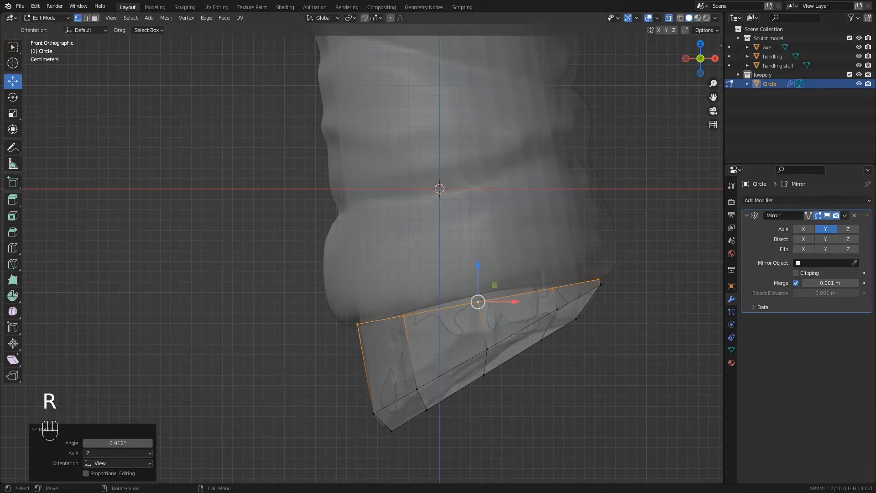
{"action": "scroll", "coordinate": [600, 280], "scroll_direction": "down", "scroll_amount": 1}
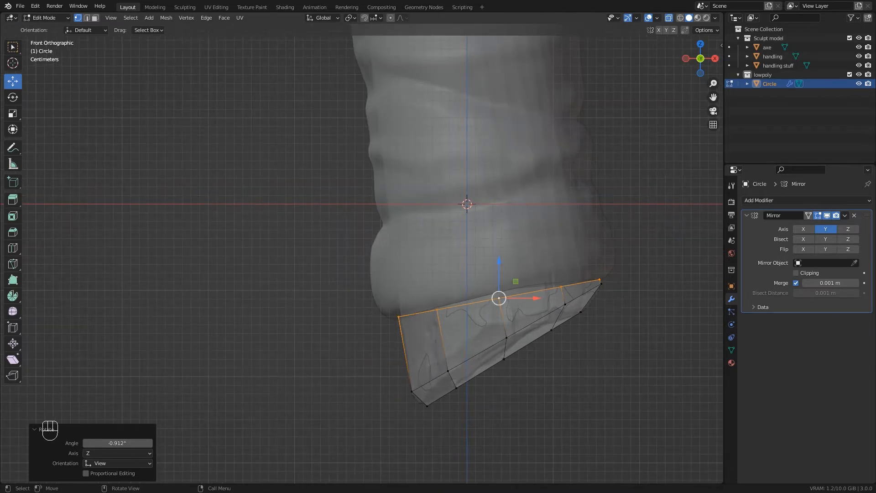
Examine the whole sculpted axe in front view, then frame the wrapped handle above the low-poly mesh
{"action": "scroll", "coordinate": [550, 274], "scroll_direction": "up", "scroll_amount": 1}
{"action": "scroll", "coordinate": [537, 259], "scroll_direction": "down", "scroll_amount": 3}
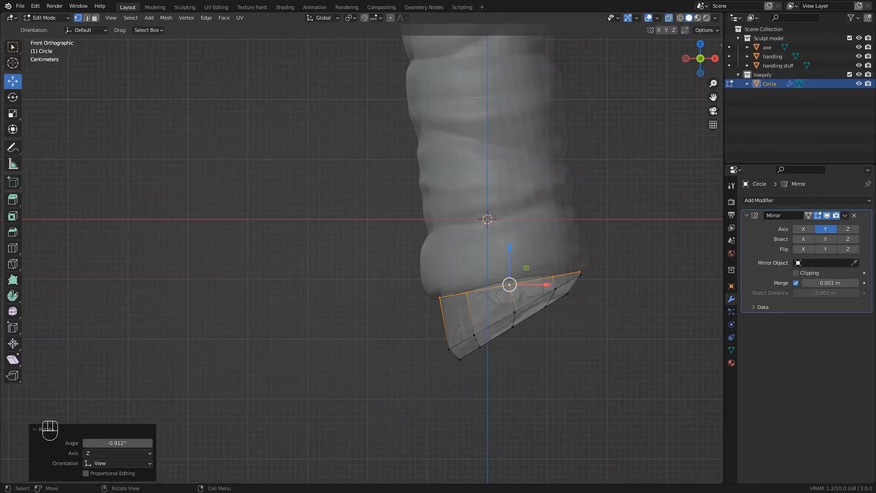
{"action": "middle_click_drag", "start_coordinate": [537, 259], "coordinate": [572, 452], "text": "shift"}
{"action": "scroll", "coordinate": [516, 311], "scroll_direction": "down", "scroll_amount": 5}
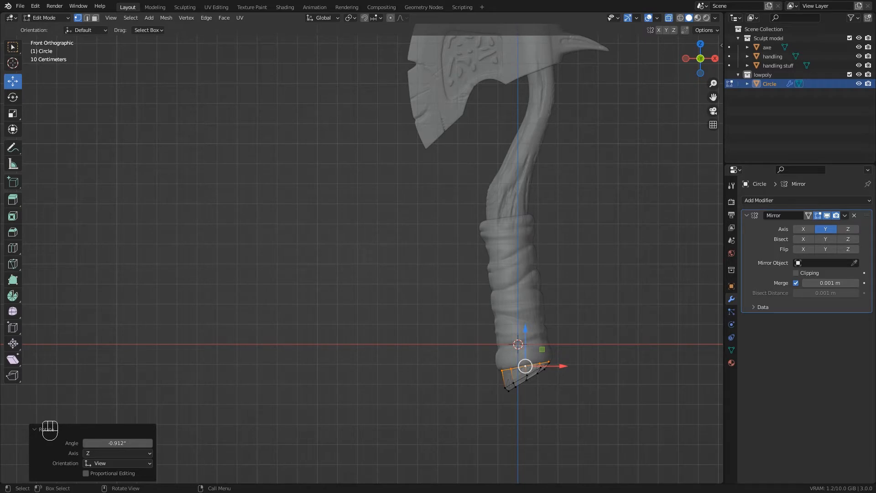
{"action": "middle_click_drag", "start_coordinate": [525, 274], "coordinate": [525, 341], "text": "shift"}
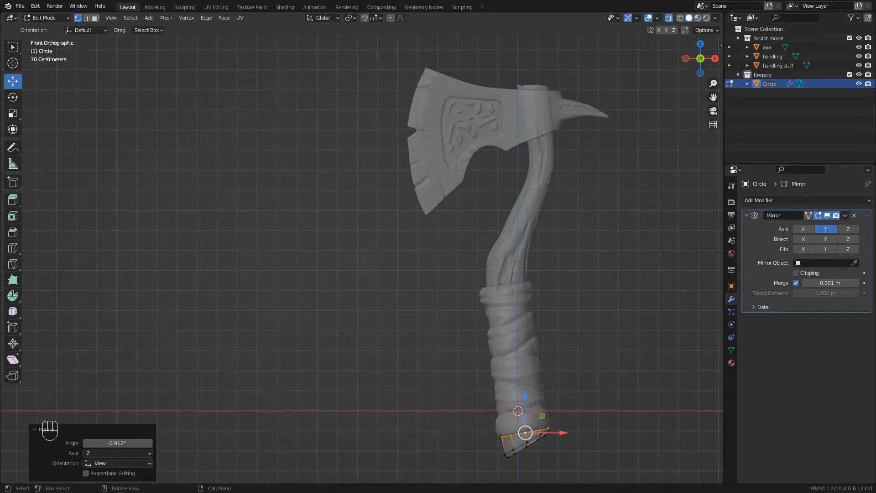
{"action": "scroll", "coordinate": [537, 335], "scroll_direction": "down", "scroll_amount": 4}
{"action": "middle_click_drag", "start_coordinate": [537, 336], "coordinate": [510, 253], "text": "shift"}
{"action": "scroll", "coordinate": [509, 267], "scroll_direction": "up", "scroll_amount": 8}
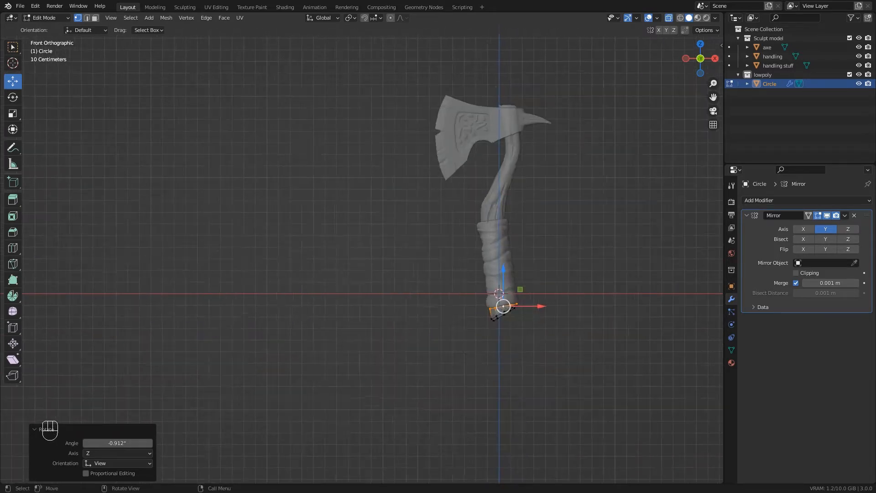
{"action": "scroll", "coordinate": [513, 366], "scroll_direction": "up", "scroll_amount": 2}
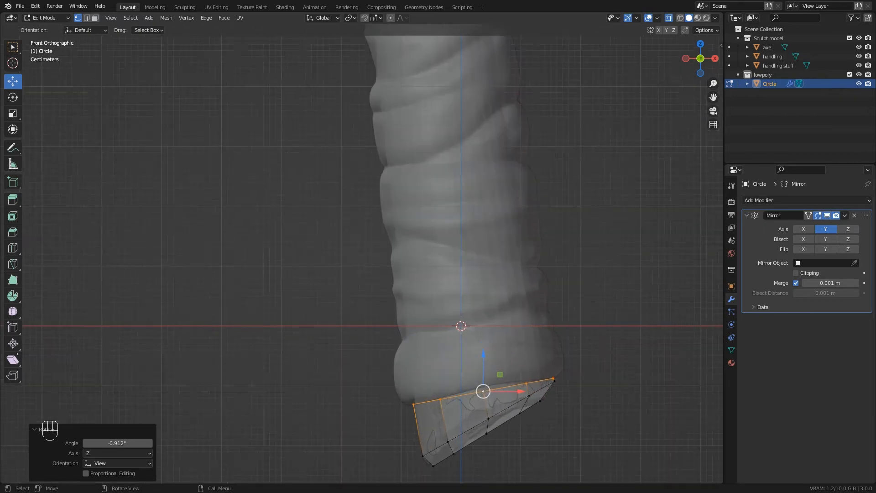
Extrude the top edge loop about 0.024 m along Z and -0.003 m along X, and scale it to 1.183
{"action": "key", "text": "e"}
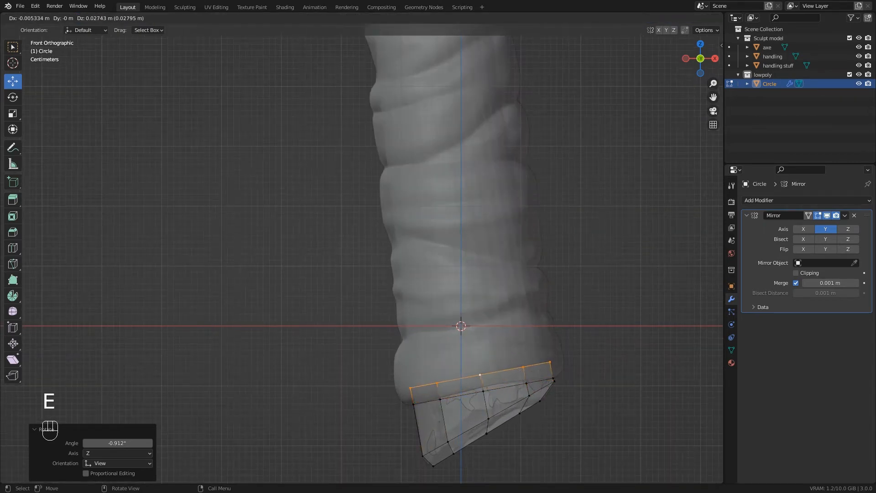
{"action": "left_click", "coordinate": [479, 375]}
{"action": "key", "text": "s"}
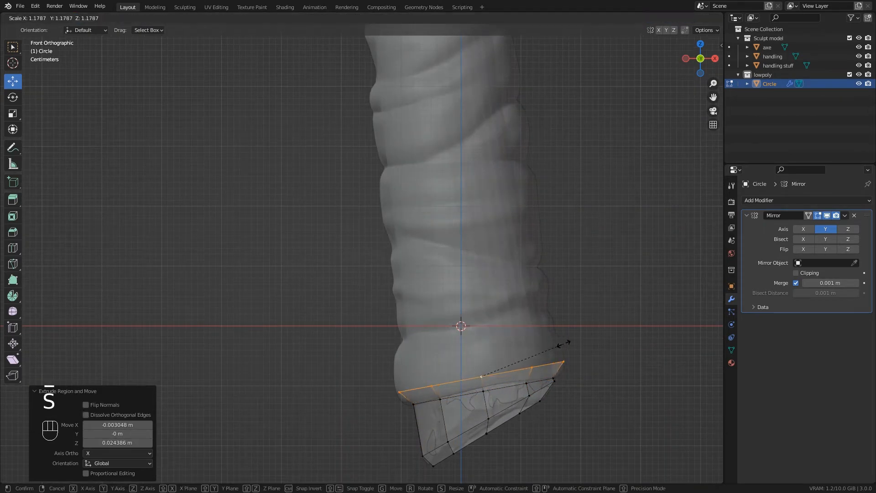
{"action": "left_click", "coordinate": [563, 344]}
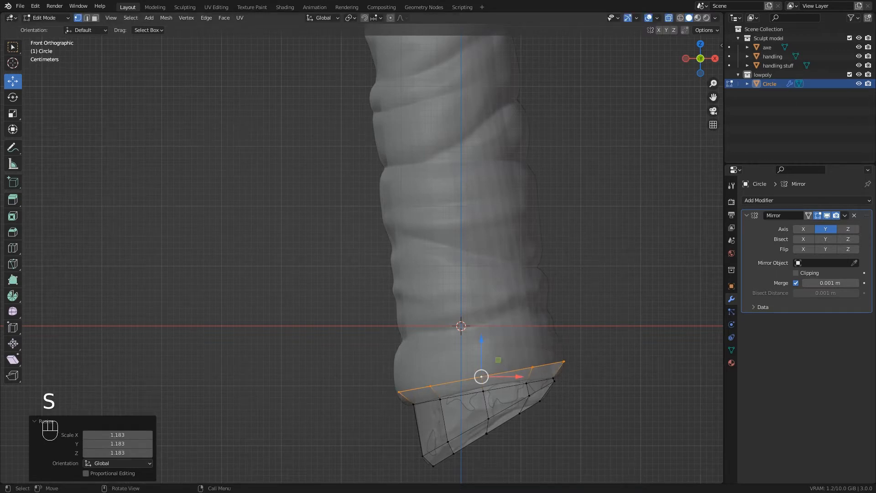
Enable clipping on the Mirror modifier and move the top edge loop outward along negative Y, with a final move of about 0.024 m
{"action": "middle_click_drag", "start_coordinate": [502, 365], "coordinate": [463, 328]}
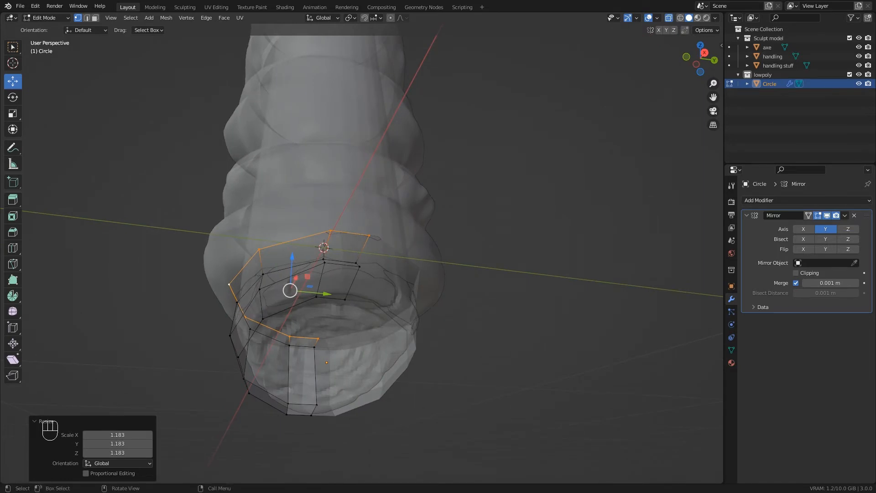
{"action": "left_click_drag", "start_coordinate": [327, 294], "coordinate": [296, 290]}
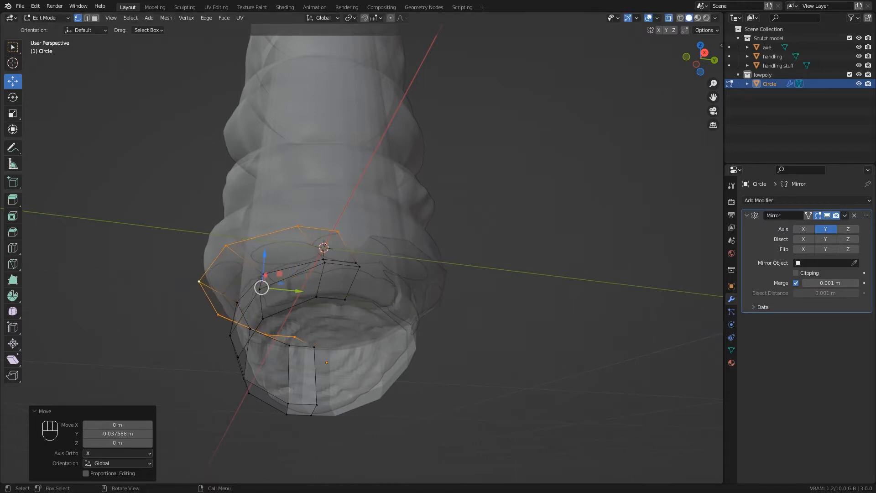
{"action": "scroll", "coordinate": [372, 253], "scroll_direction": "up", "scroll_amount": 5}
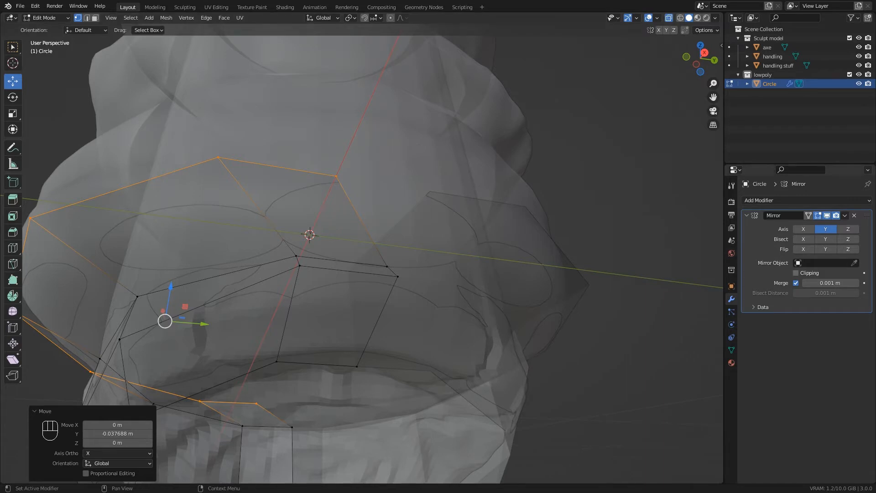
{"action": "left_click", "coordinate": [796, 273]}
{"action": "mouse_move", "coordinate": [193, 323]}
{"action": "left_mouse_down"}
{"action": "mouse_move", "coordinate": [243, 327]}
{"action": "mouse_move", "coordinate": [183, 323]}
{"action": "left_mouse_up"}
{"action": "scroll", "coordinate": [315, 260], "scroll_direction": "down", "scroll_amount": 4}
{"action": "middle_click_drag", "start_coordinate": [315, 261], "coordinate": [335, 265]}
{"action": "scroll", "coordinate": [361, 277], "scroll_direction": "up", "scroll_amount": 1}
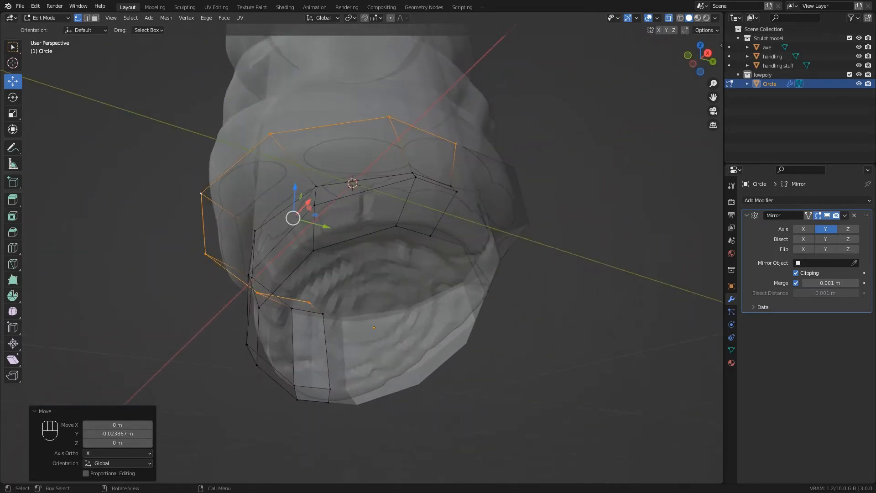
Select the edges along the mirror seam, flatten them to scale 0 along Y and move them about -0.014 m along Y onto the centre line
{"action": "key", "text": "KP_1"}
{"action": "key", "text": "KP_3"}
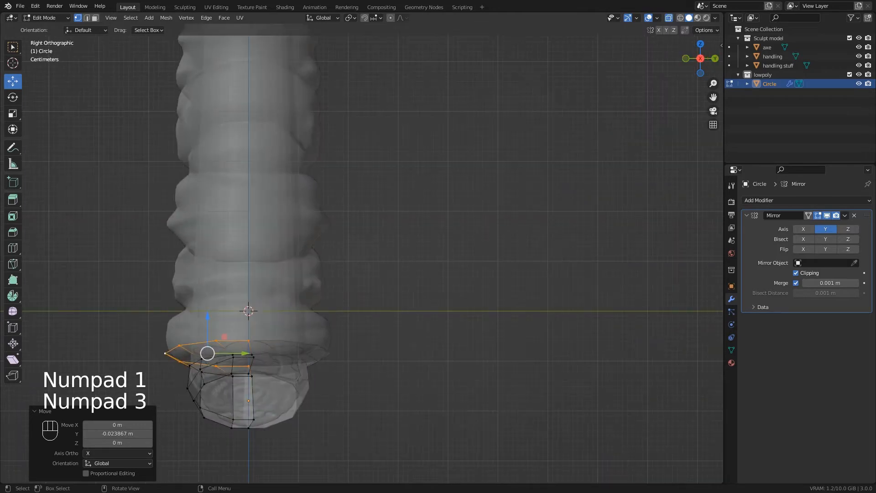
{"action": "middle_click_drag", "start_coordinate": [248, 310], "coordinate": [383, 205], "text": "shift"}
{"action": "scroll", "coordinate": [384, 205], "scroll_direction": "up", "scroll_amount": 2}
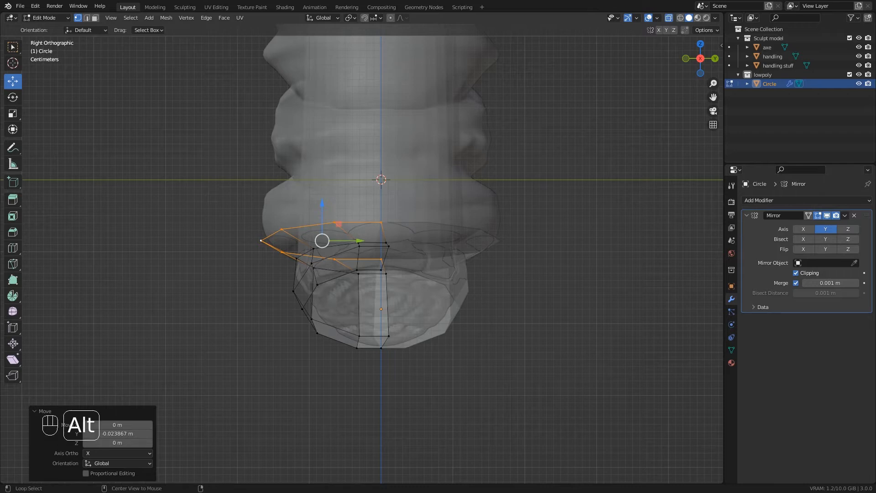
{"action": "left_click", "coordinate": [386, 280], "text": "alt"}
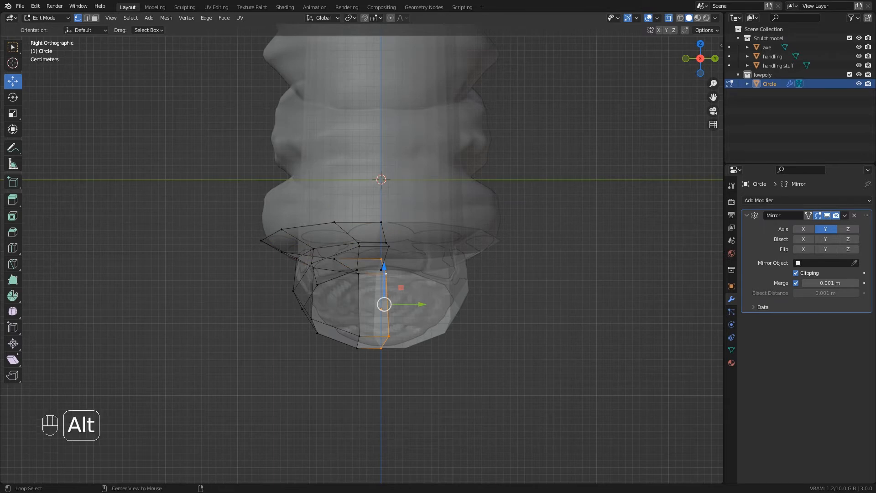
{"action": "left_click", "coordinate": [387, 251], "text": "alt+shift"}
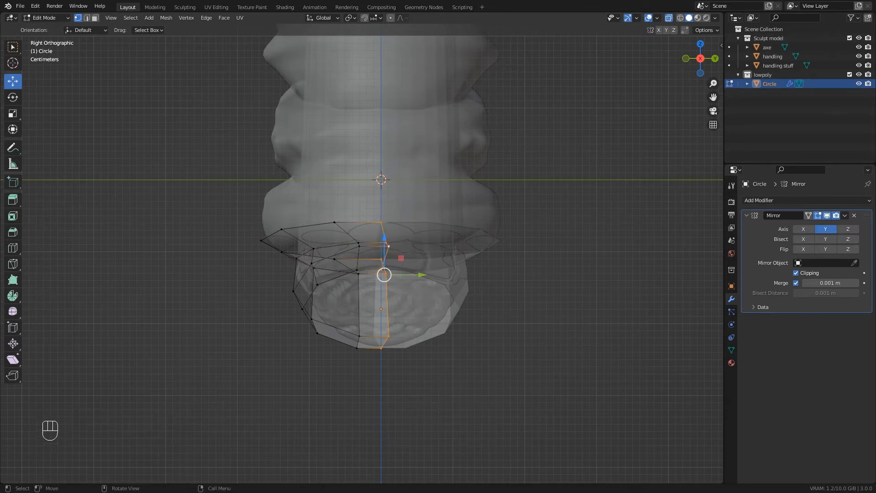
{"action": "key", "text": "s"}
{"action": "type", "text": "y"}
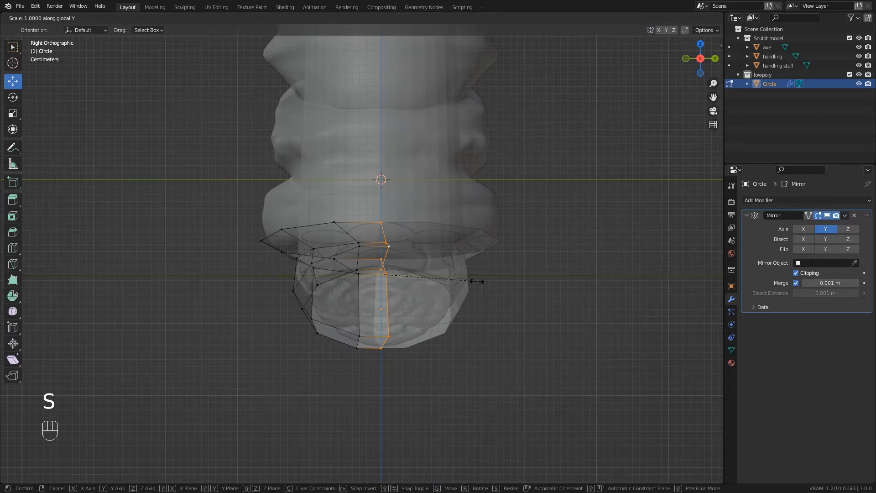
{"action": "type", "text": "0"}
{"action": "left_click", "coordinate": [477, 281]}
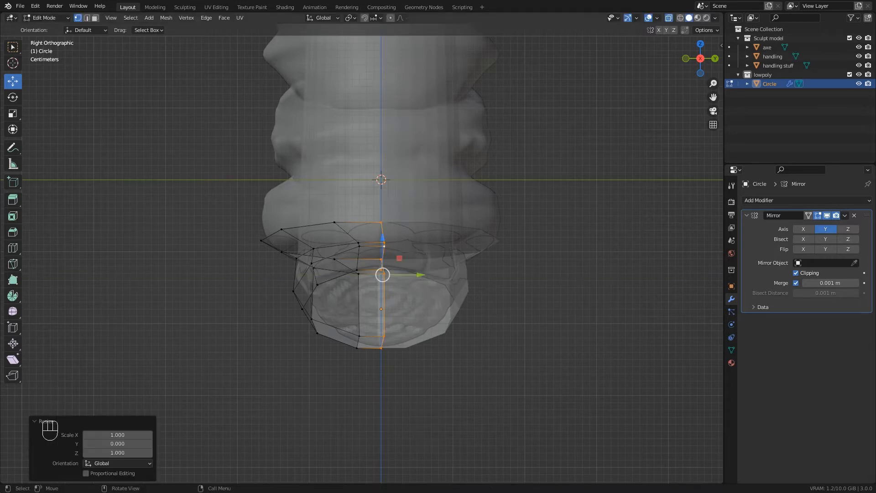
{"action": "left_click_drag", "start_coordinate": [421, 274], "coordinate": [411, 275]}
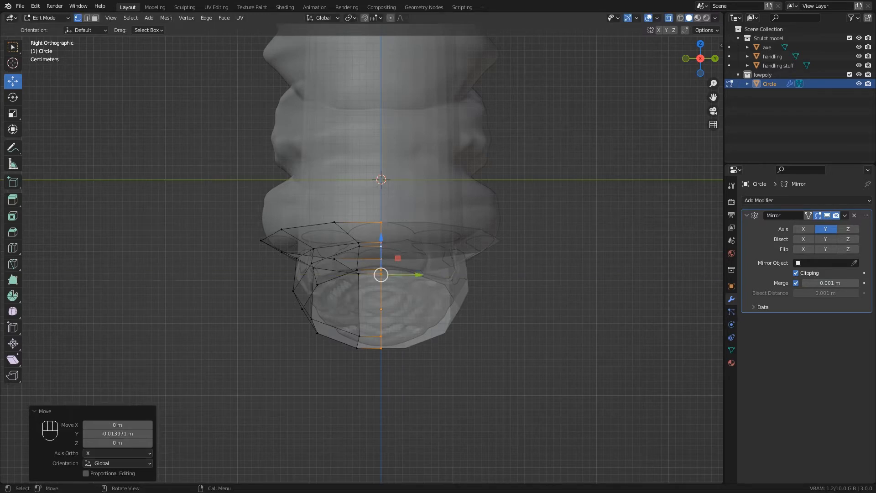
Select the top edge loop in front view and extrude it about 0.065 m along Z and -0.012 m along X
{"action": "middle_click_drag", "start_coordinate": [411, 275], "coordinate": [430, 294]}
{"action": "scroll", "coordinate": [477, 269], "scroll_direction": "down", "scroll_amount": 4}
{"action": "key", "text": "KP_1"}
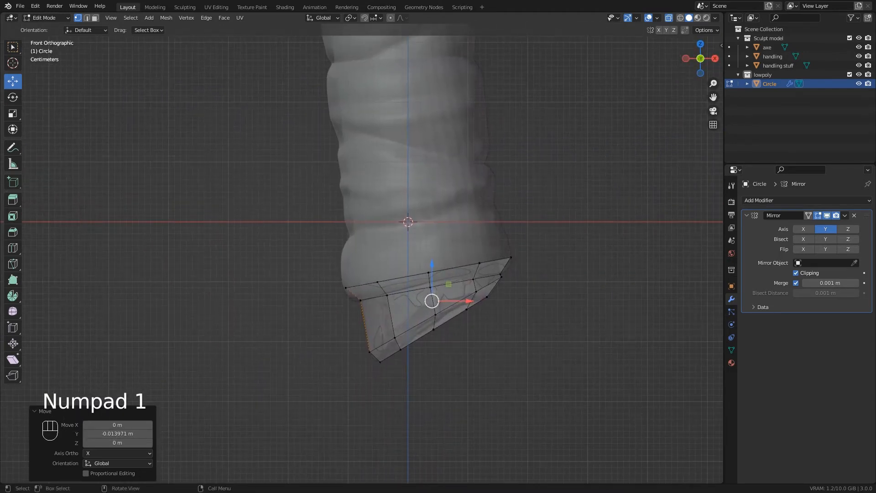
{"action": "left_click", "coordinate": [393, 279], "text": "alt"}
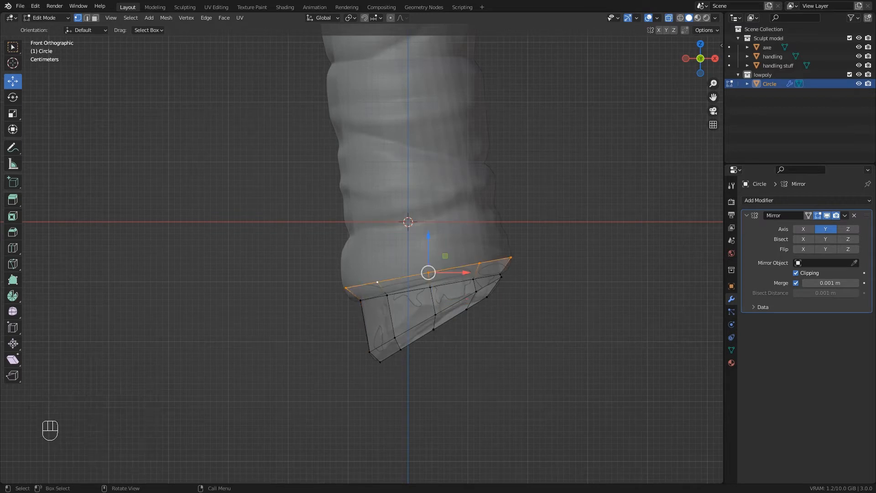
{"action": "key", "text": "e"}
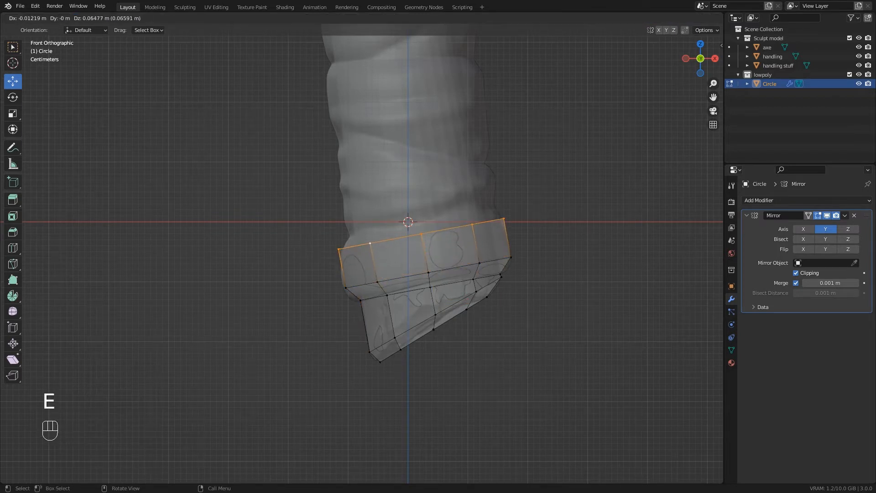
{"action": "left_click", "coordinate": [386, 241]}
Extrude the top loop about 0.023 m along Z, scale it to 0.883 and shift it about 0.009 m along X into the wrapping's groove
{"action": "key", "text": "e"}
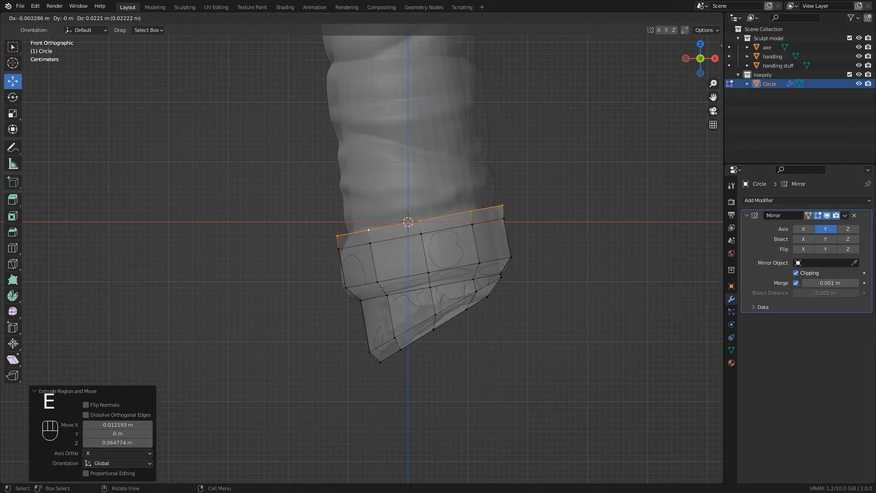
{"action": "left_click", "coordinate": [382, 228]}
{"action": "key", "text": "s"}
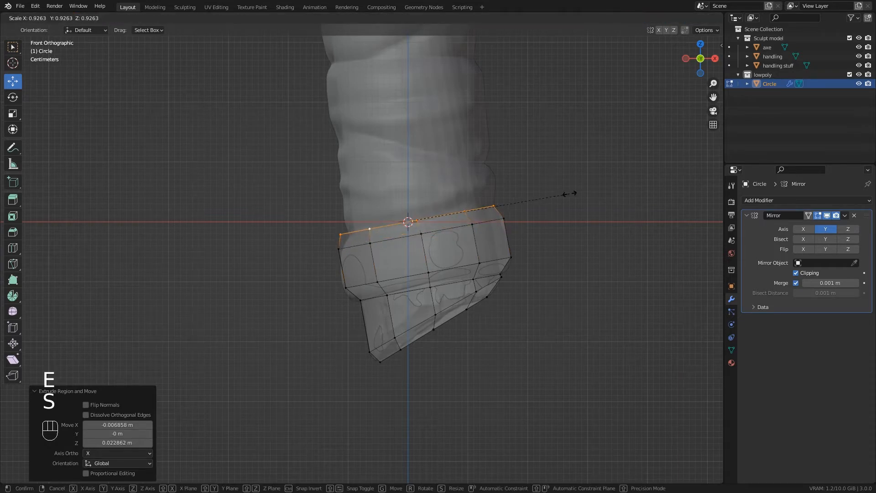
{"action": "left_click", "coordinate": [555, 194]}
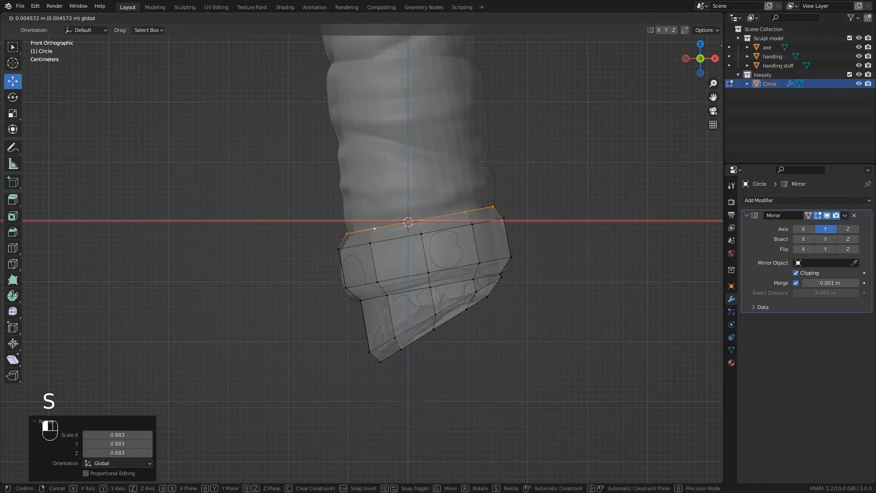
{"action": "left_click_drag", "start_coordinate": [454, 220], "coordinate": [459, 220]}
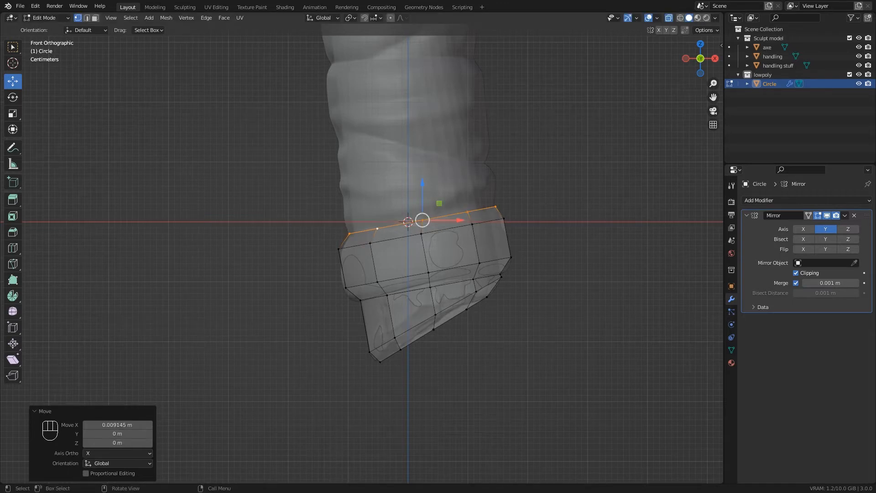
Extrude the groove loop about 0.023 m along Z and scale it to 1.081, and extrude that loop about 0.040 m up along the wrapping
{"action": "key", "text": "e"}
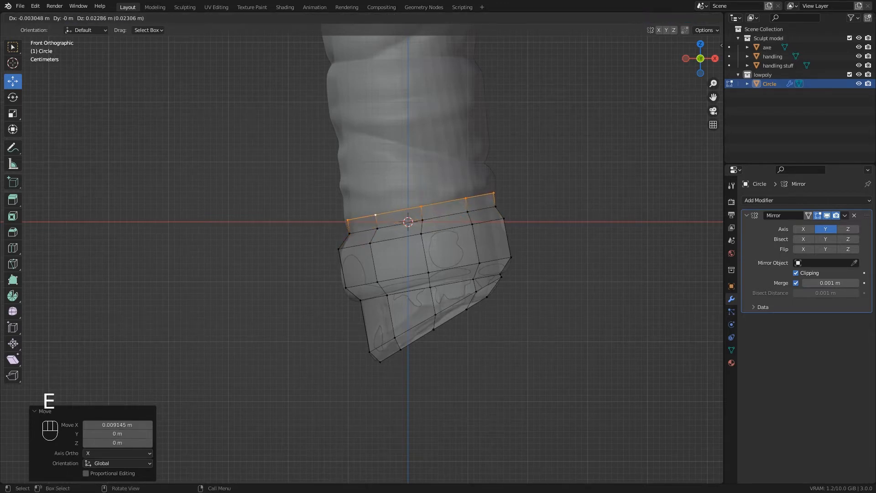
{"action": "left_click", "coordinate": [529, 190]}
{"action": "key", "text": "s"}
{"action": "left_click", "coordinate": [543, 190]}
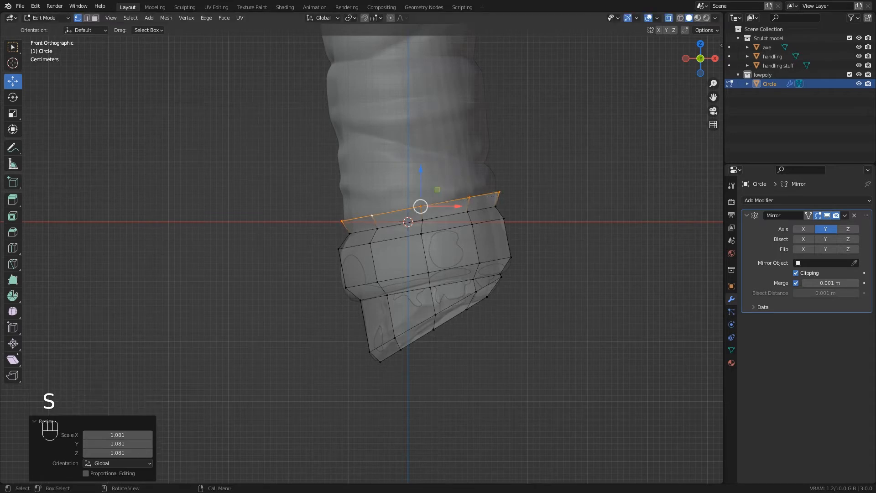
{"action": "key", "text": "e"}
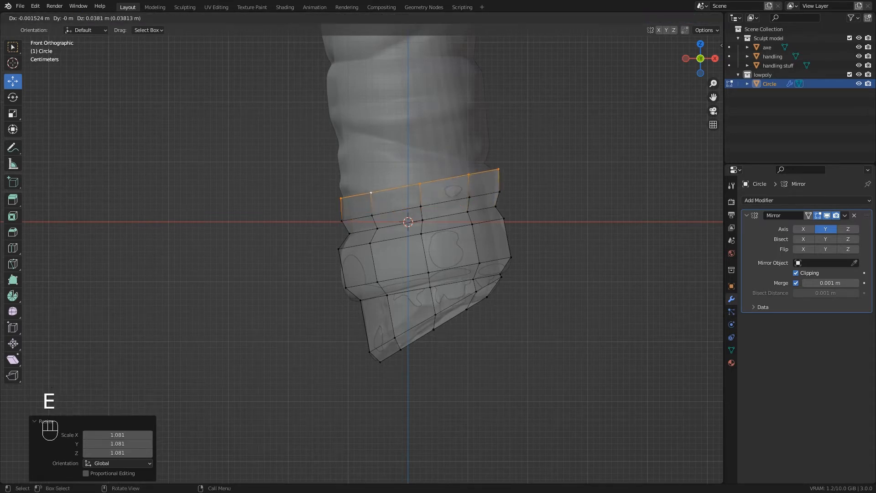
{"action": "key", "text": "Return"}
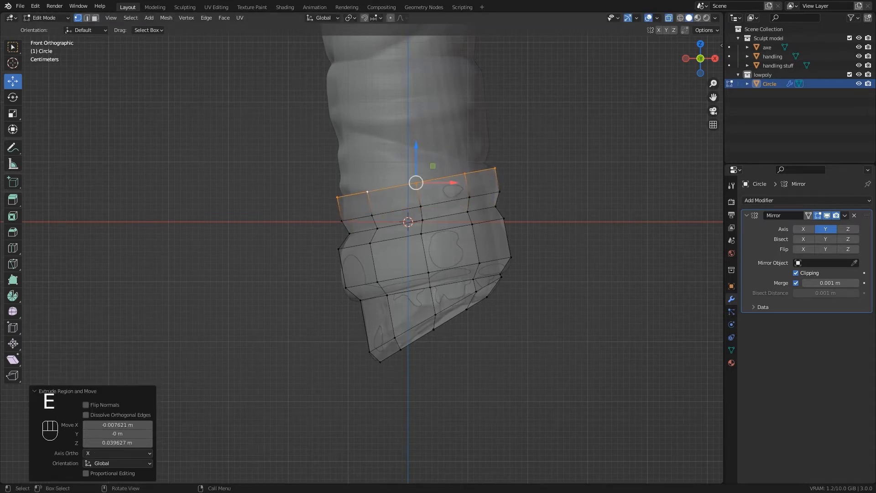
Extrude the top loop about 0.011 m along Z, scale it to 0.929 and shift it about -0.002 m along X
{"action": "key", "text": "e"}
{"action": "key", "text": "Return"}
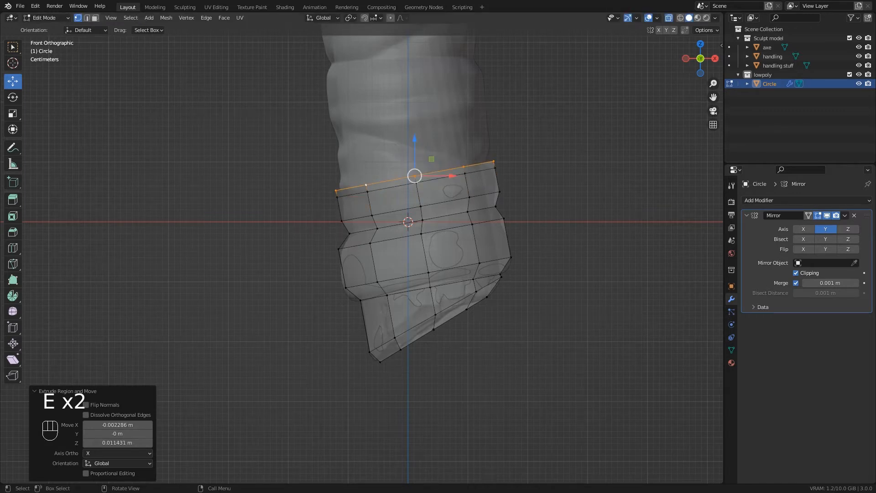
{"action": "key", "text": "s"}
{"action": "left_click", "coordinate": [561, 165]}
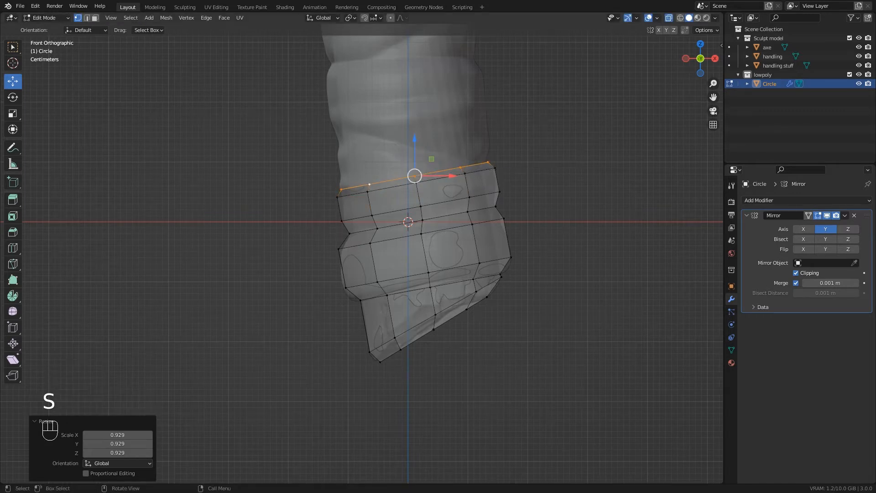
{"action": "left_click_drag", "start_coordinate": [452, 176], "coordinate": [450, 176]}
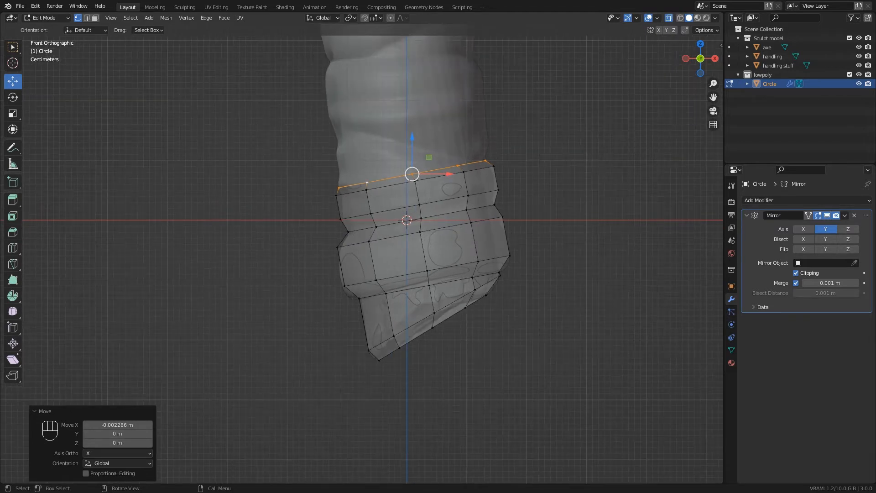
Extrude the narrowed top loop about 0.051 m along Z and -0.008 m along X up the wrapping
{"action": "middle_click_drag", "start_coordinate": [365, 228], "coordinate": [400, 354], "text": "shift"}
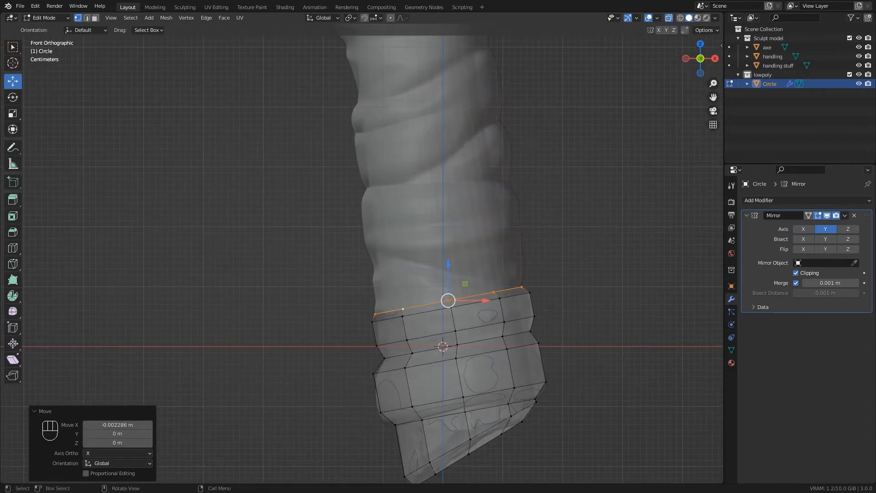
{"action": "key", "text": "e"}
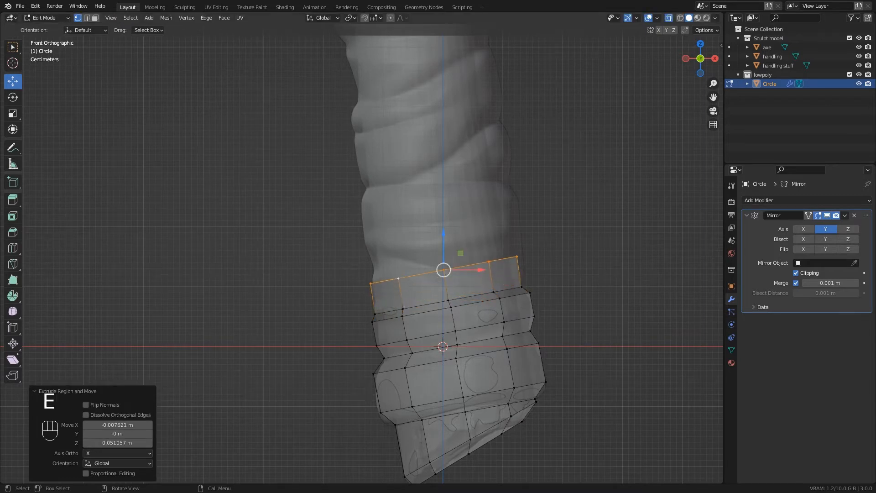
Rotate the top edge loop 19.8° in the view and shift it about 0.003 m along X to follow the wrapping
{"action": "key", "text": "r"}
{"action": "left_click", "coordinate": [552, 254]}
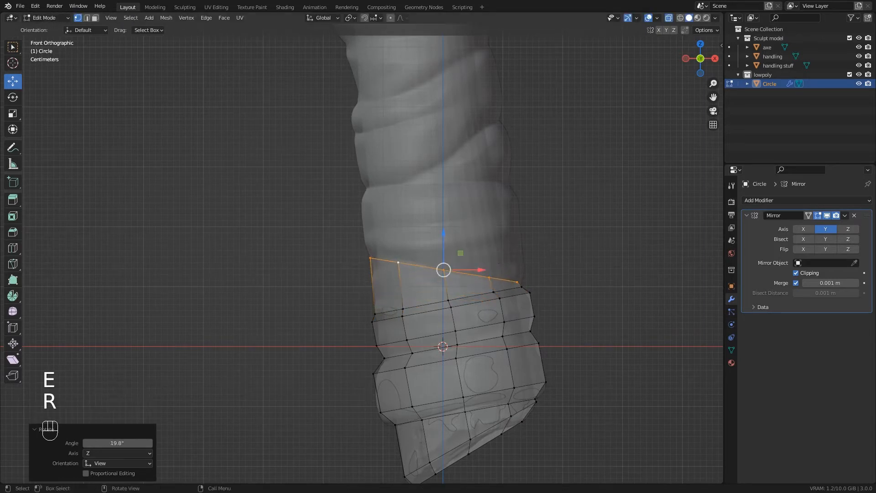
{"action": "left_click_drag", "start_coordinate": [480, 270], "coordinate": [482, 269]}
Extrude the top loop about 0.062 m along Z, rotate it -16.7°, shift it about 0.006 m along X and scale it to 1.069
{"action": "key", "text": "e"}
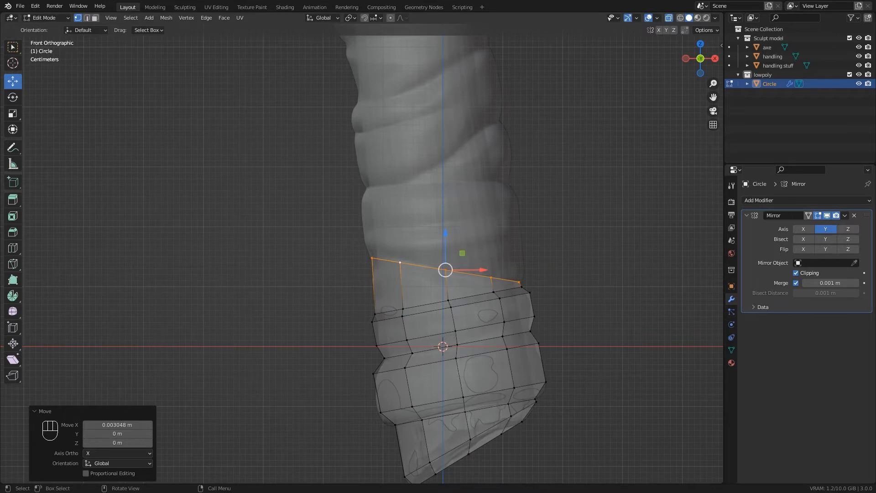
{"action": "left_click", "coordinate": [476, 233]}
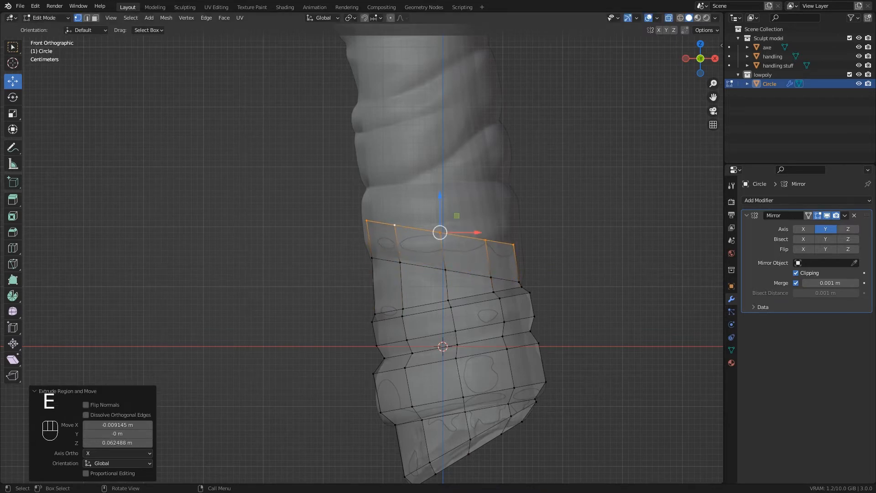
{"action": "key", "text": "r"}
{"action": "left_click", "coordinate": [581, 254]}
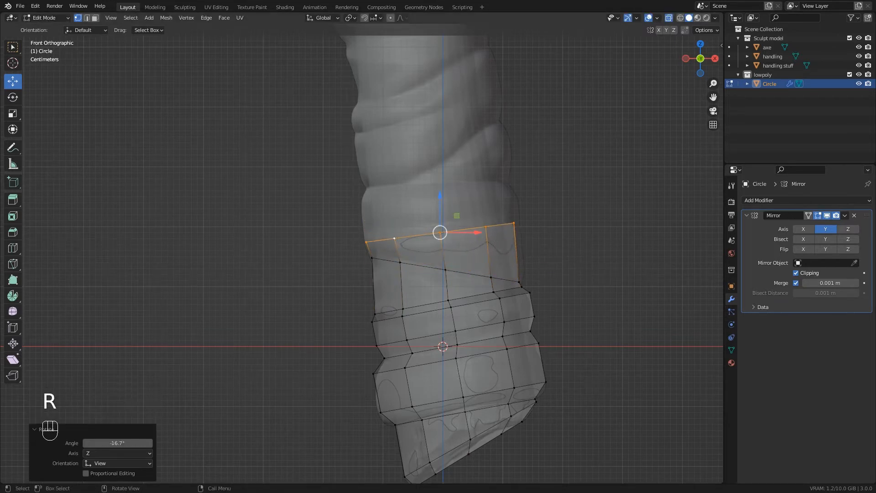
{"action": "left_click_drag", "start_coordinate": [477, 232], "coordinate": [480, 233]}
{"action": "key", "text": "s"}
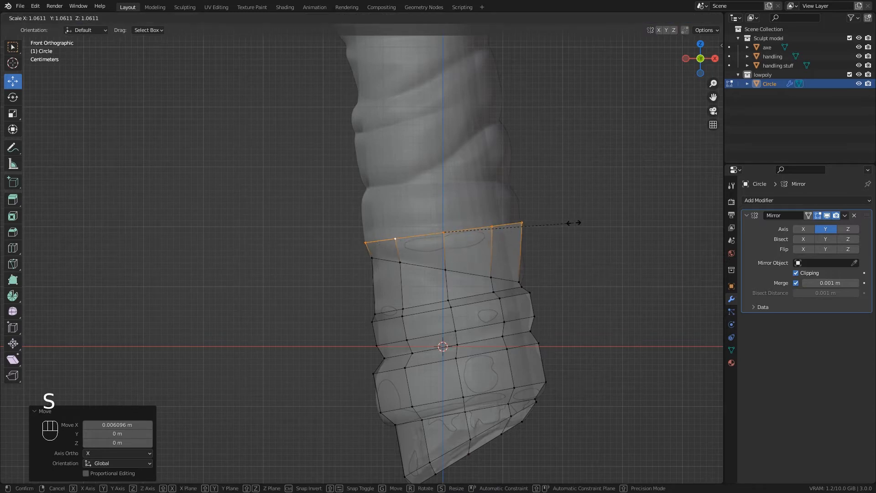
{"action": "left_click", "coordinate": [574, 222]}
Extrude the widened top loop twice up the wrapping, about 0.052 m and about 0.032 m along Z
{"action": "key", "text": "e"}
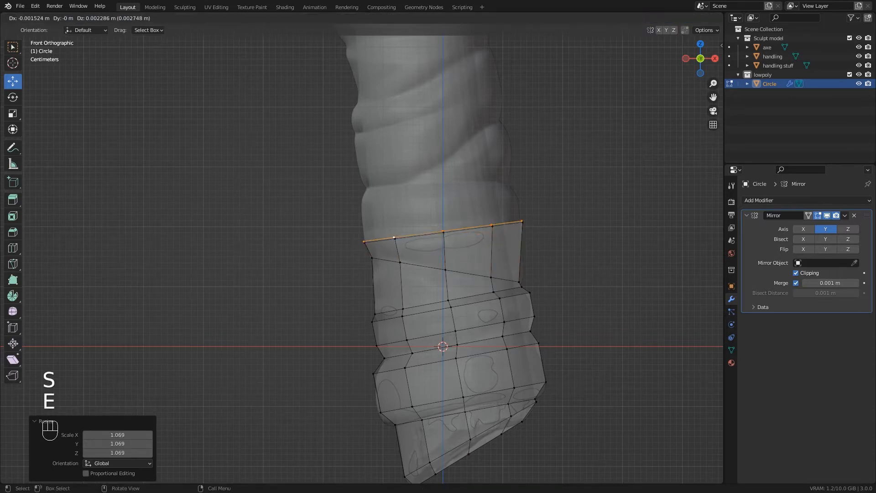
{"action": "left_click", "coordinate": [569, 192]}
{"action": "key", "text": "e"}
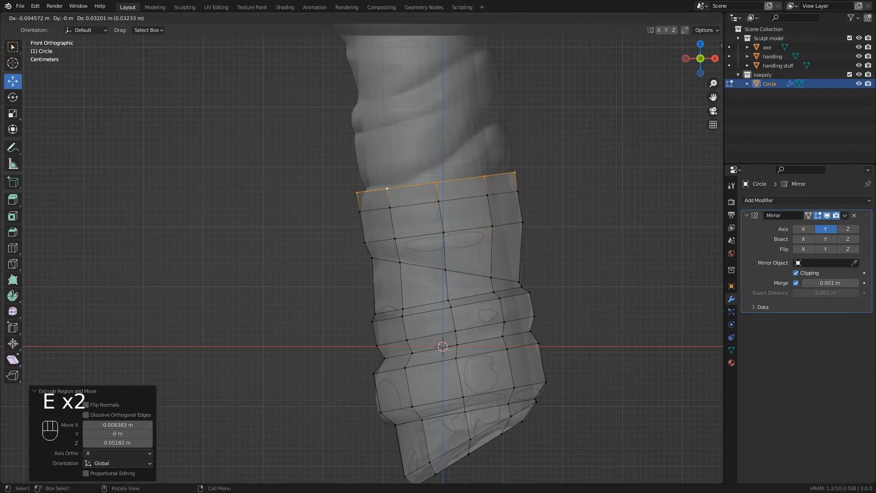
{"action": "key", "text": "Return"}
Rotate the top loop until it is nearly horizontal and scale it to 0.932 at the wrapping's groove
{"action": "key", "text": "r"}
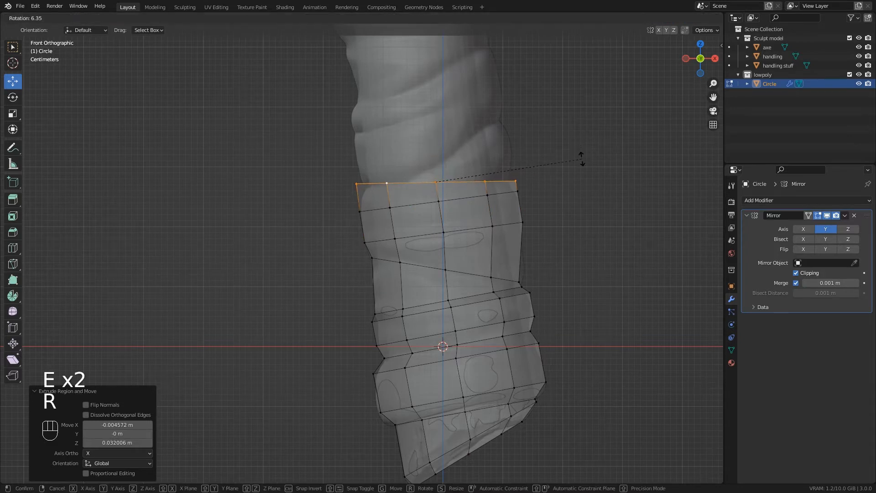
{"action": "left_click", "coordinate": [607, 162]}
{"action": "key", "text": "s"}
{"action": "left_click", "coordinate": [589, 173]}
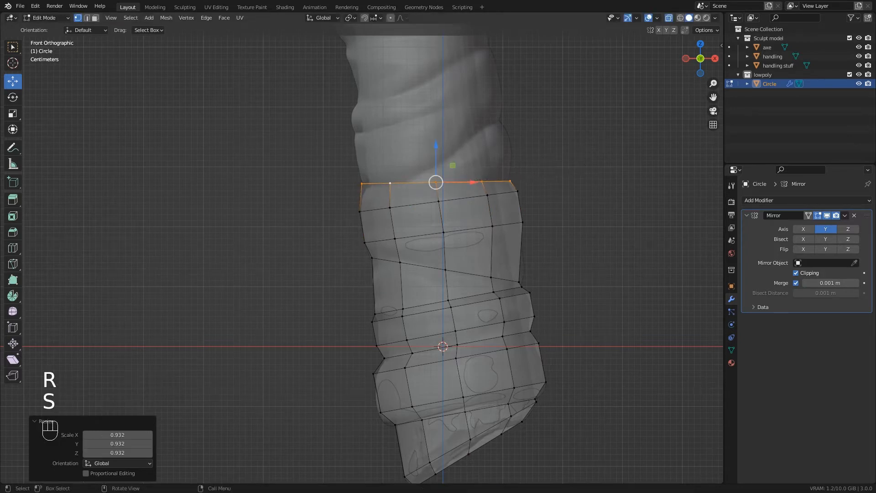
Extrude the groove loop about 0.059 m along Z, rotate it about -8° and scale it to 1.040
{"action": "key", "text": "e"}
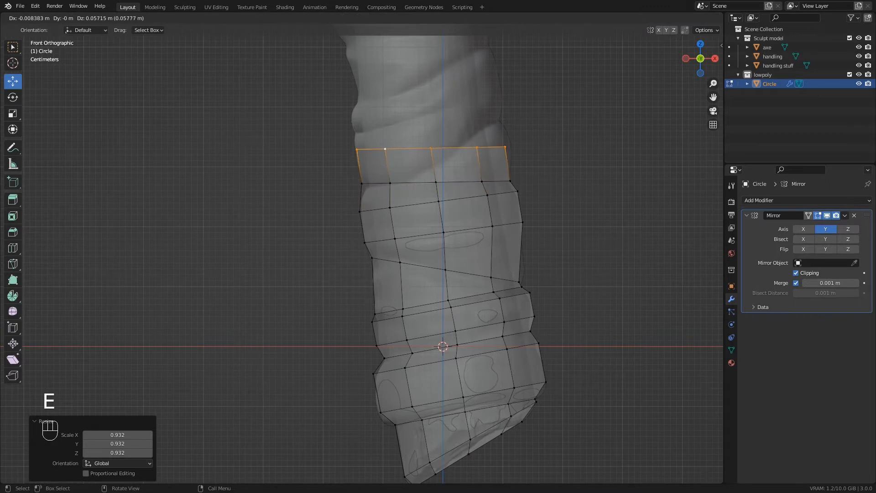
{"action": "left_click", "coordinate": [584, 138]}
{"action": "key", "text": "r"}
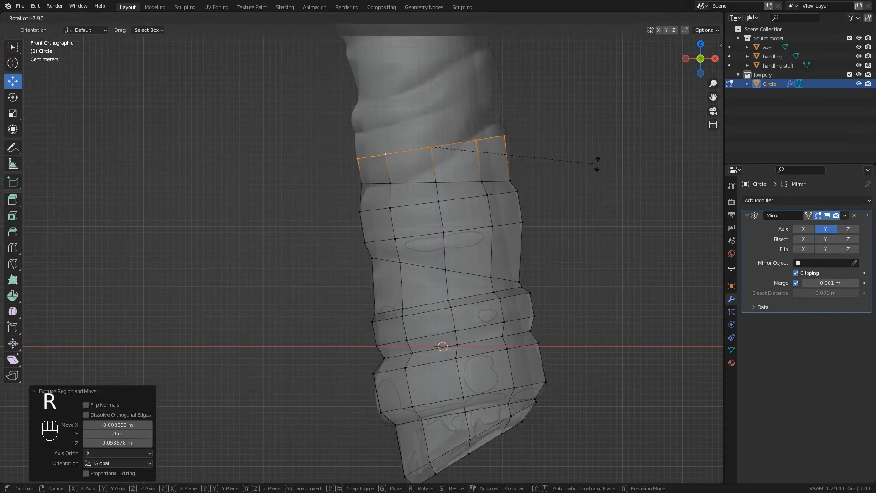
{"action": "left_click", "coordinate": [597, 164]}
{"action": "key", "text": "s"}
{"action": "left_click", "coordinate": [548, 148]}
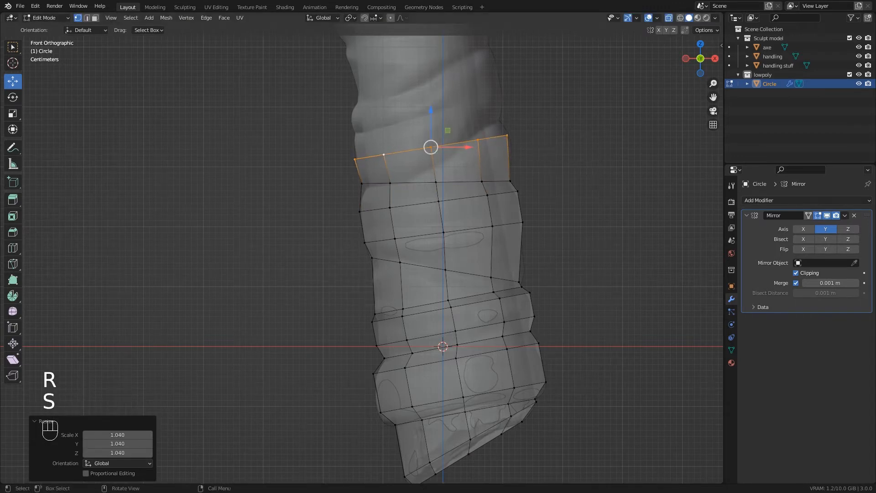
Extrude the top loop about 0.027 m along Z, narrow it, shift it slightly toward negative X and rescale it by 1.032
{"action": "key", "text": "e"}
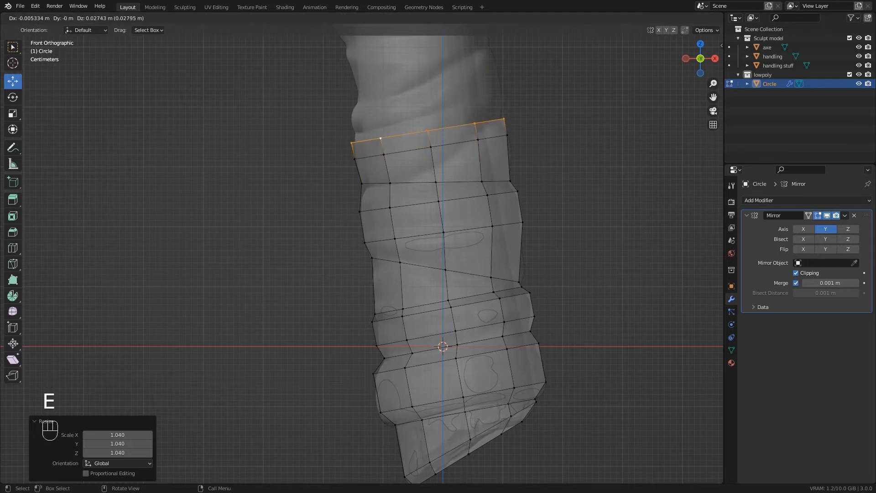
{"action": "left_click", "coordinate": [547, 132]}
{"action": "key", "text": "s"}
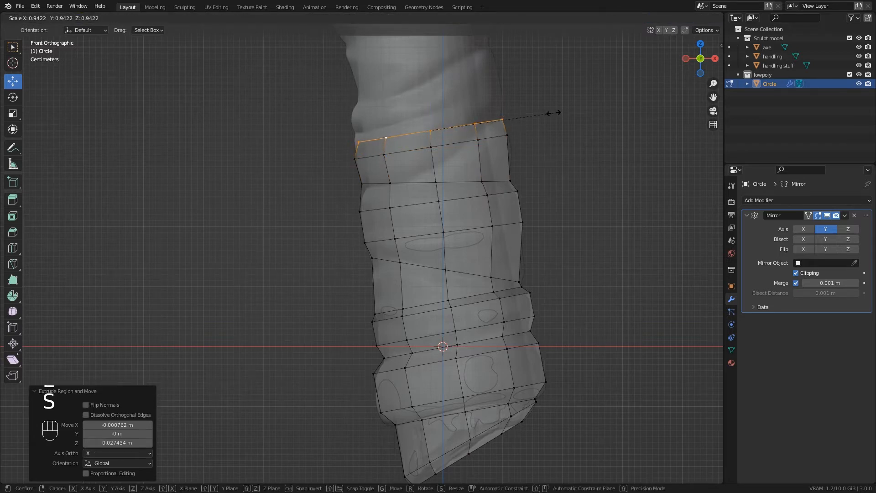
{"action": "left_click", "coordinate": [544, 113]}
{"action": "left_click_drag", "start_coordinate": [469, 131], "coordinate": [466, 131]}
{"action": "key", "text": "s"}
{"action": "left_click", "coordinate": [557, 116]}
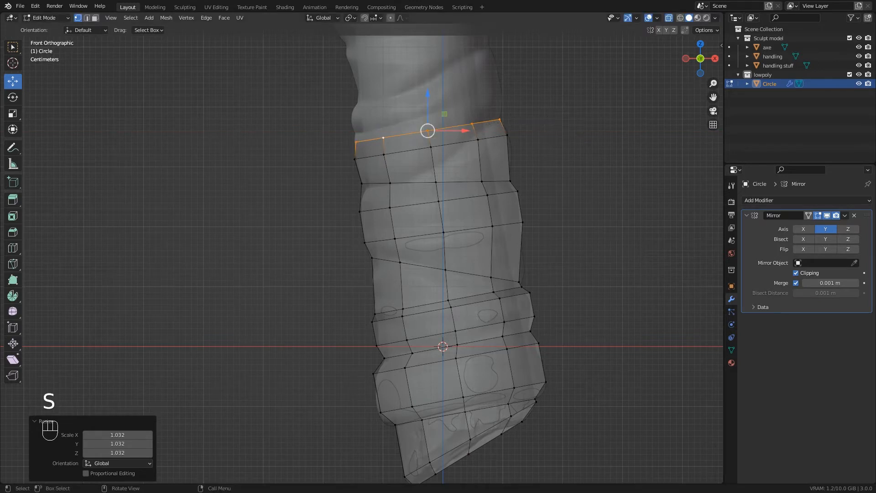
Extrude the top loop three times up the wrapping, the first two about 0.021 m and 0.073 m along Z
{"action": "key", "text": "e"}
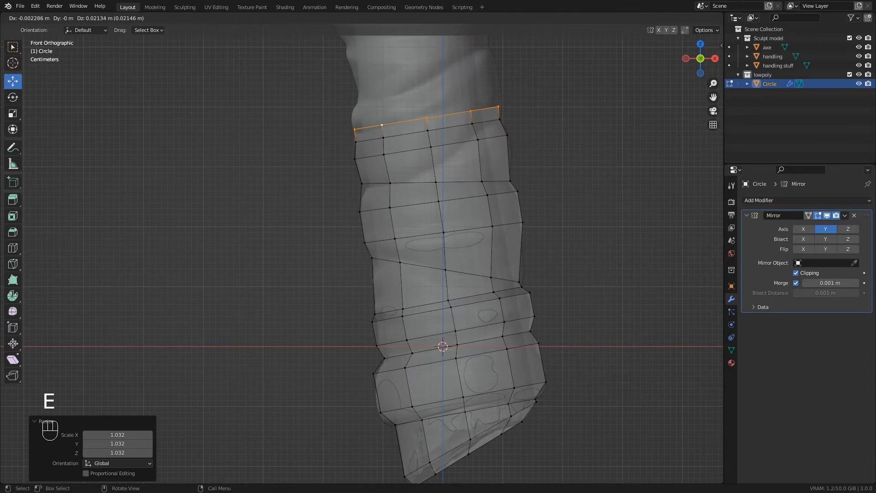
{"action": "key", "text": "e"}
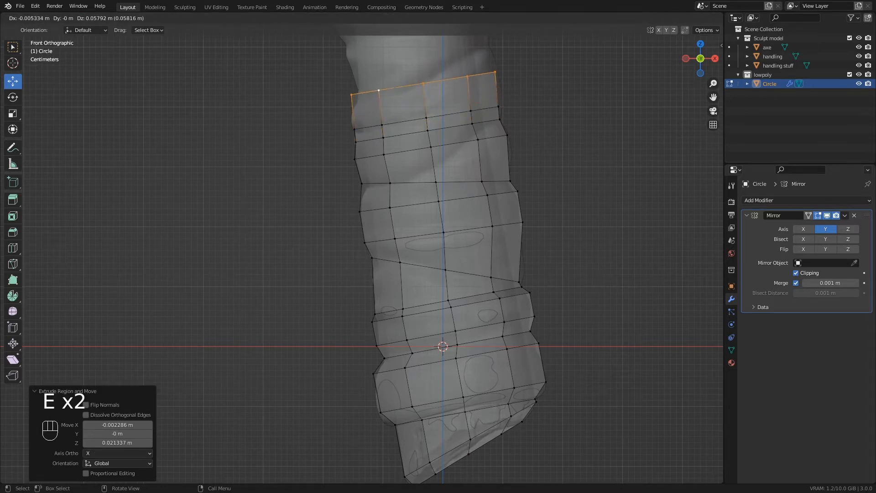
{"action": "left_click", "coordinate": [423, 74]}
{"action": "key", "text": "e"}
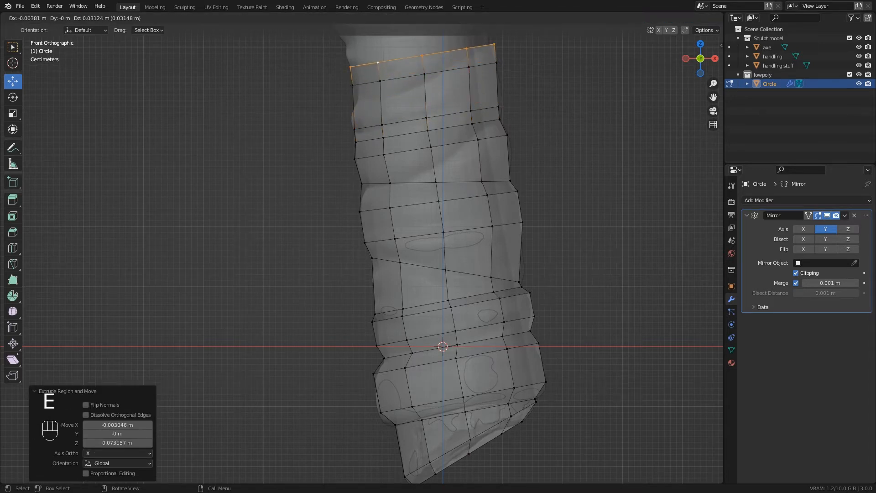
{"action": "left_click", "coordinate": [416, 51]}
Rotate the loop just below the top one about -11° and shift it about -0.005 m along X to match the diagonal groove
{"action": "left_click", "coordinate": [424, 74], "text": "alt"}
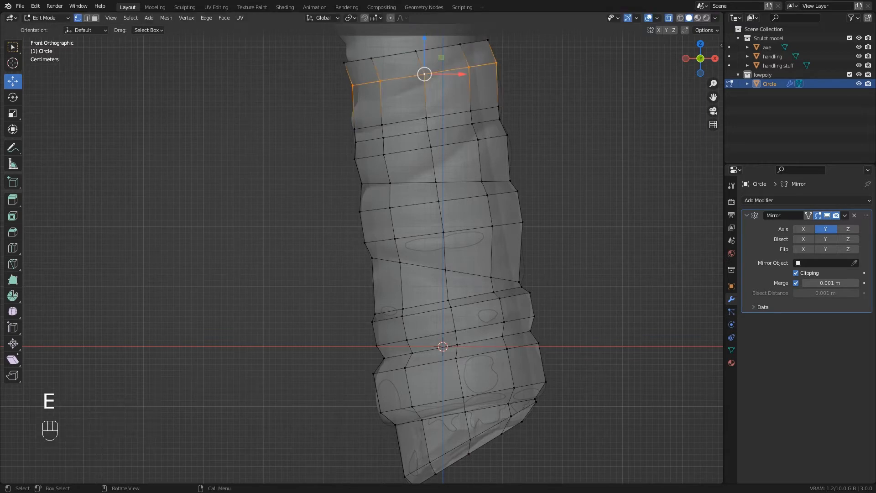
{"action": "key", "text": "r"}
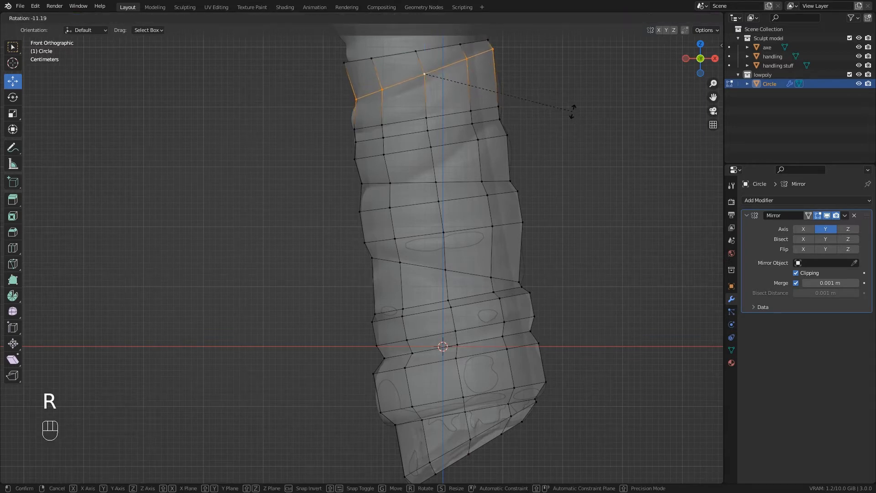
{"action": "left_click", "coordinate": [573, 108]}
{"action": "left_click_drag", "start_coordinate": [457, 74], "coordinate": [453, 74]}
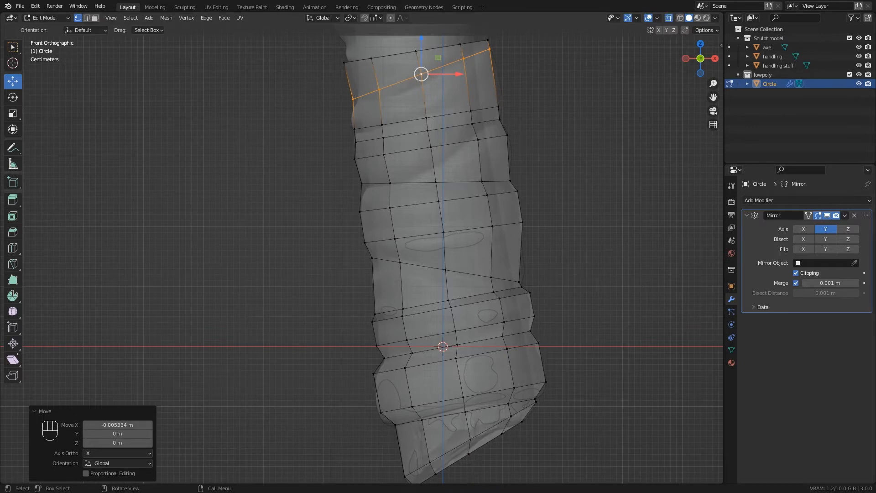
Move the loop below the tilted one about 0.021 m up along Z and scale it to 1.085 to fit the wrapping's bulge
{"action": "left_click", "coordinate": [427, 118], "text": "alt"}
{"action": "left_click_drag", "start_coordinate": [426, 84], "coordinate": [426, 71]}
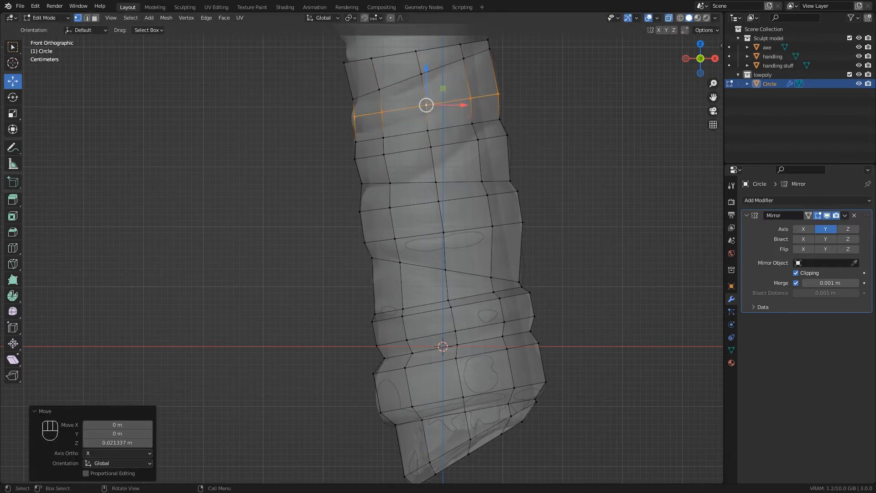
{"action": "key", "text": "s"}
{"action": "left_click", "coordinate": [554, 108]}
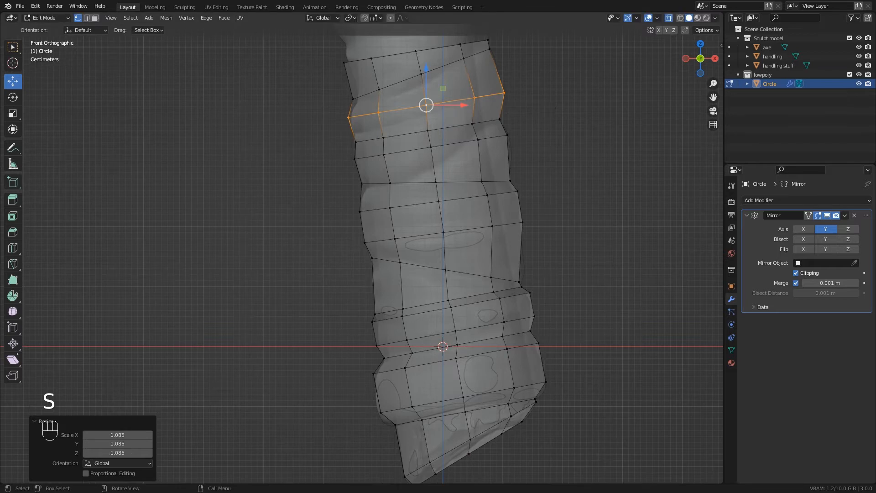
Extrude the mesh's topmost loop twice toward the collar, about 0.033 m and about 0.041 m along Z
{"action": "middle_click_drag", "start_coordinate": [555, 107], "coordinate": [590, 254], "text": "shift"}
{"action": "left_click", "coordinate": [457, 198], "text": "alt"}
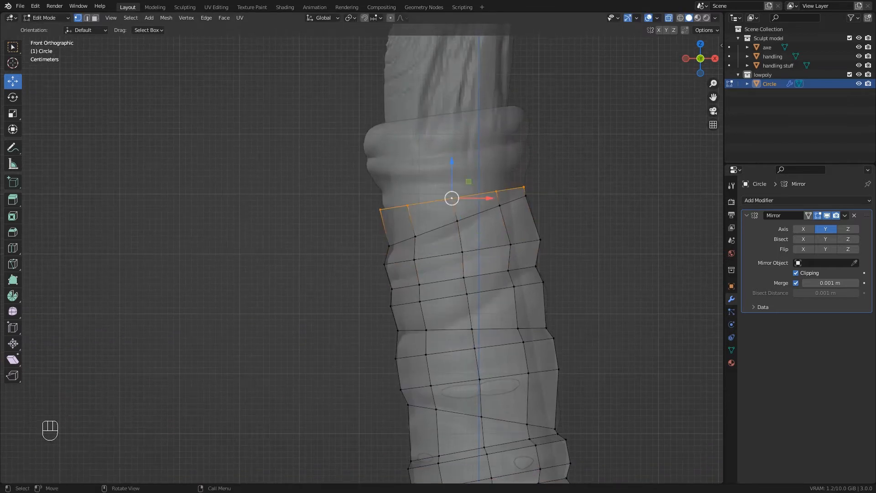
{"action": "key", "text": "e"}
{"action": "left_click", "coordinate": [454, 178]}
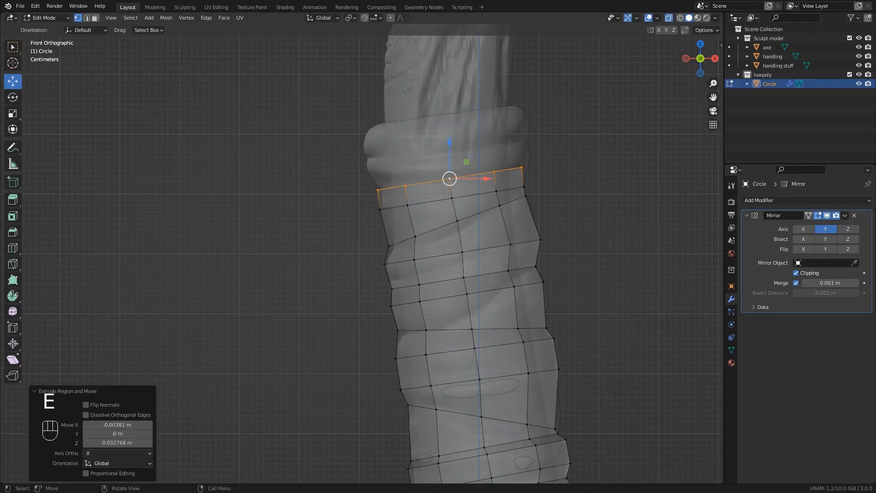
{"action": "key", "text": "e"}
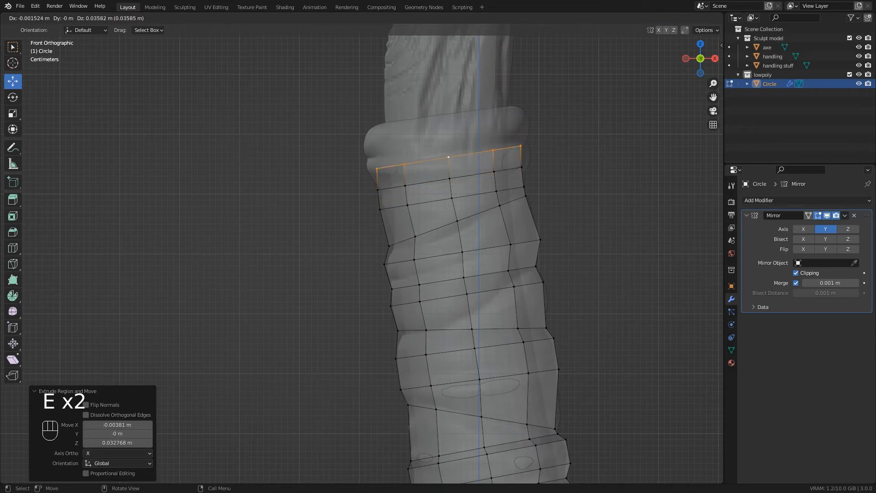
{"action": "left_click", "coordinate": [449, 154]}
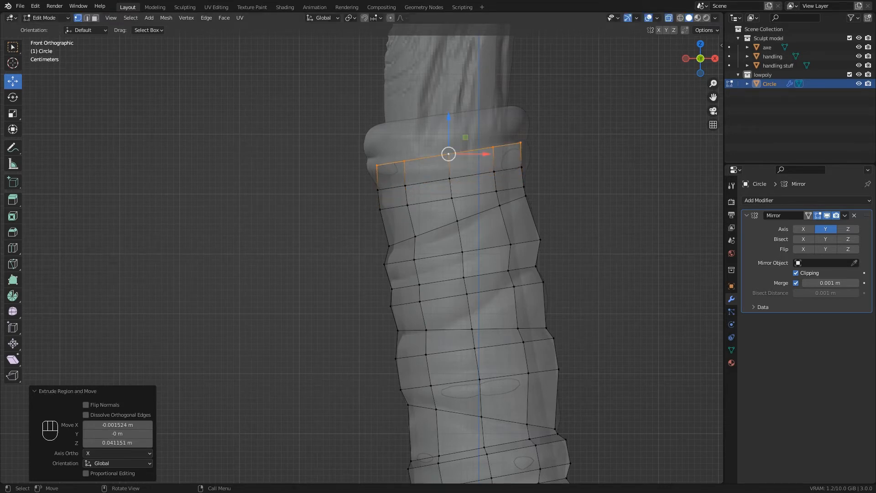
Rotate the top loop 2.77°, raise it about 0.007 m along Z and scale it to 1.139 to match the collar's width
{"action": "key", "text": "r"}
{"action": "left_click", "coordinate": [569, 143]}
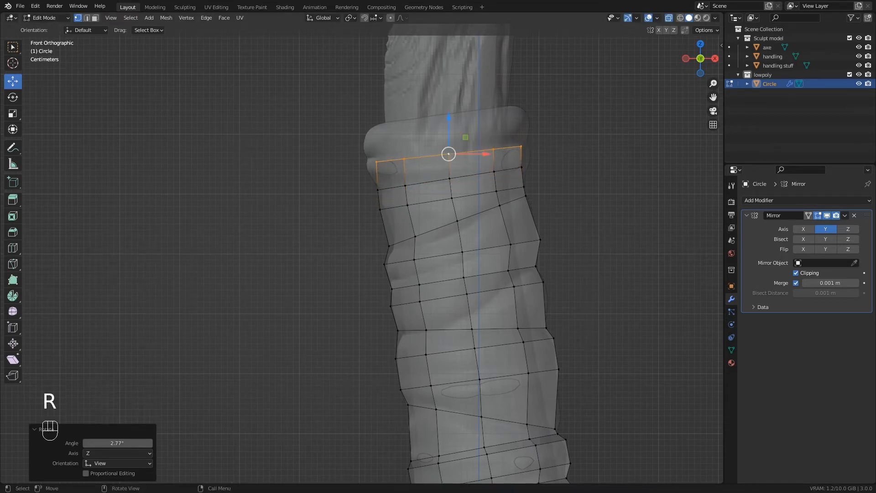
{"action": "left_click_drag", "start_coordinate": [448, 118], "coordinate": [448, 114]}
{"action": "key", "text": "s"}
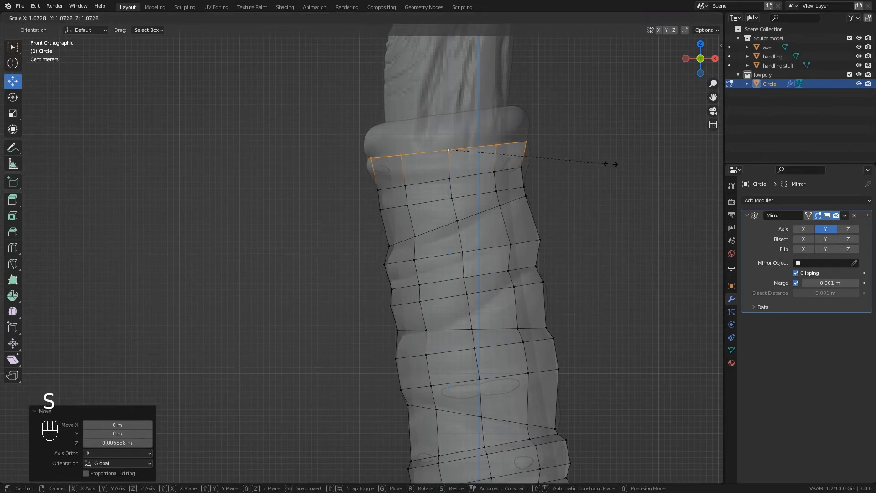
{"action": "left_click", "coordinate": [622, 164]}
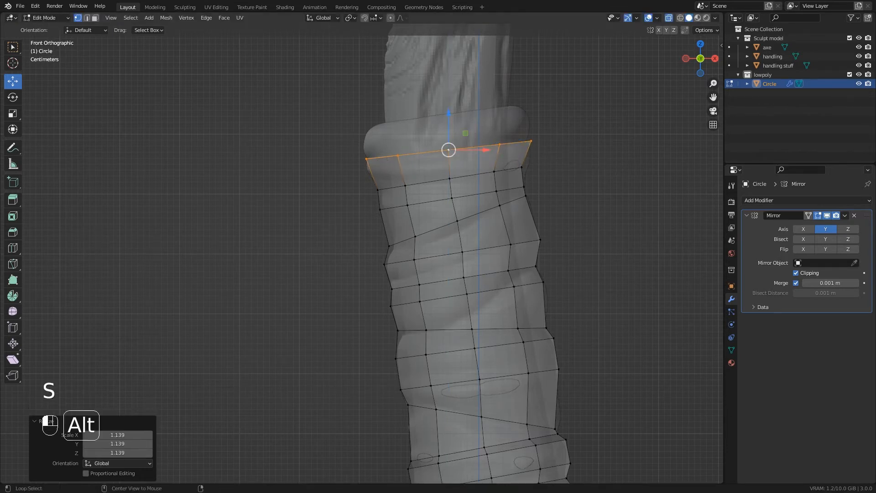
Scale the loop directly below the top one to about 1.1 and shift it about 0.007 m along X
{"action": "left_click", "coordinate": [472, 176], "text": "alt"}
{"action": "key", "text": "s"}
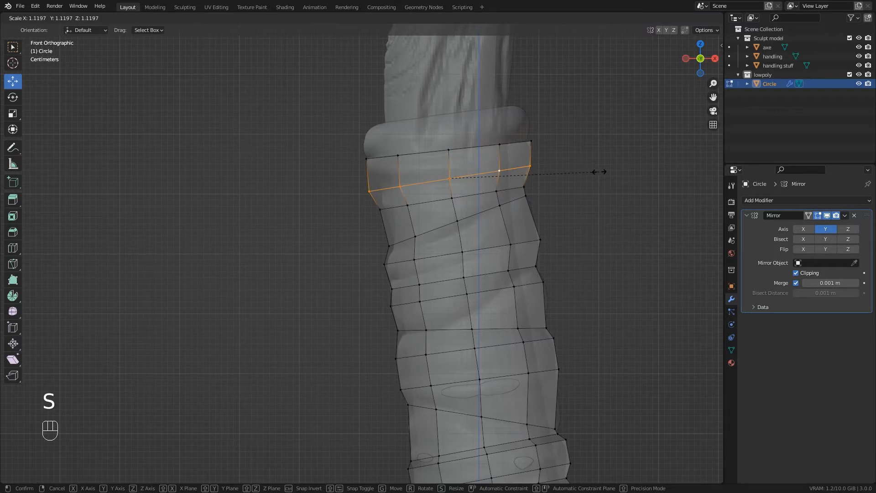
{"action": "left_click", "coordinate": [596, 171]}
{"action": "left_click_drag", "start_coordinate": [487, 178], "coordinate": [491, 178]}
Extrude the mesh's topmost loop about 0.055 m up the collar, rotate it -1.5° and lower it about 0.013 m along Z
{"action": "scroll", "coordinate": [433, 162], "scroll_direction": "up", "scroll_amount": 1}
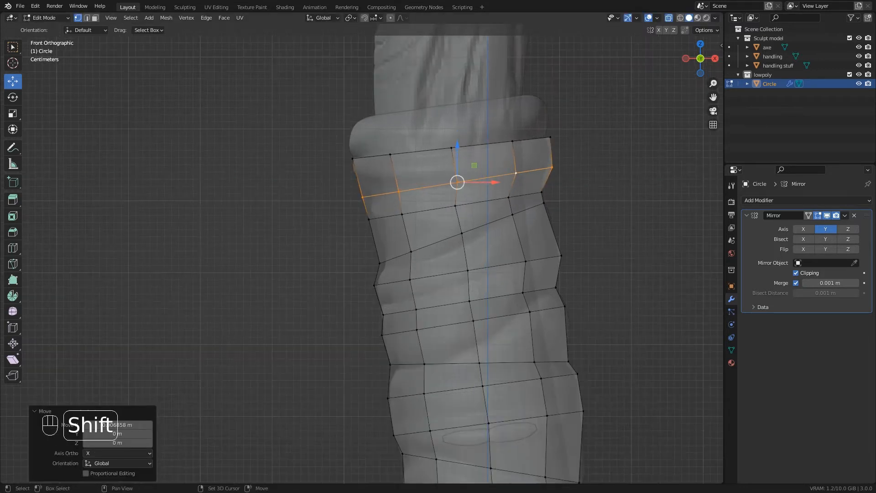
{"action": "middle_click_drag", "start_coordinate": [433, 162], "coordinate": [446, 226], "text": "shift"}
{"action": "left_click", "coordinate": [445, 213], "text": "alt"}
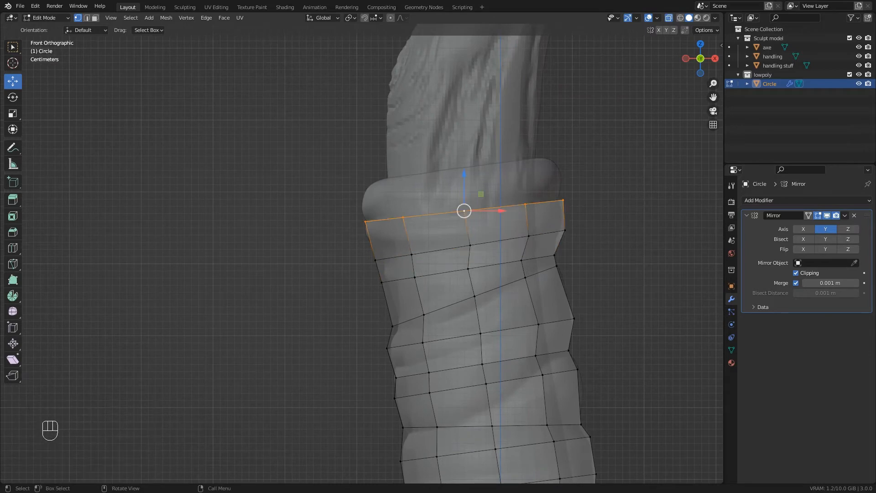
{"action": "key", "text": "e"}
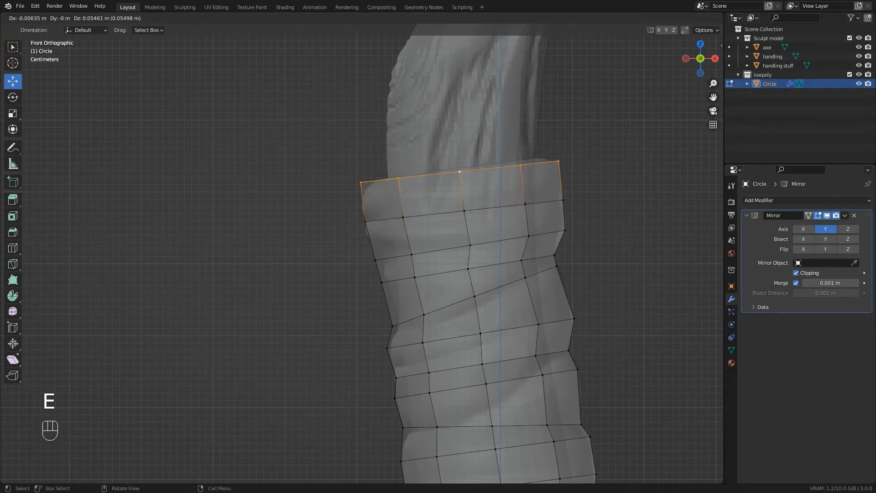
{"action": "left_click", "coordinate": [441, 174]}
{"action": "key", "text": "r"}
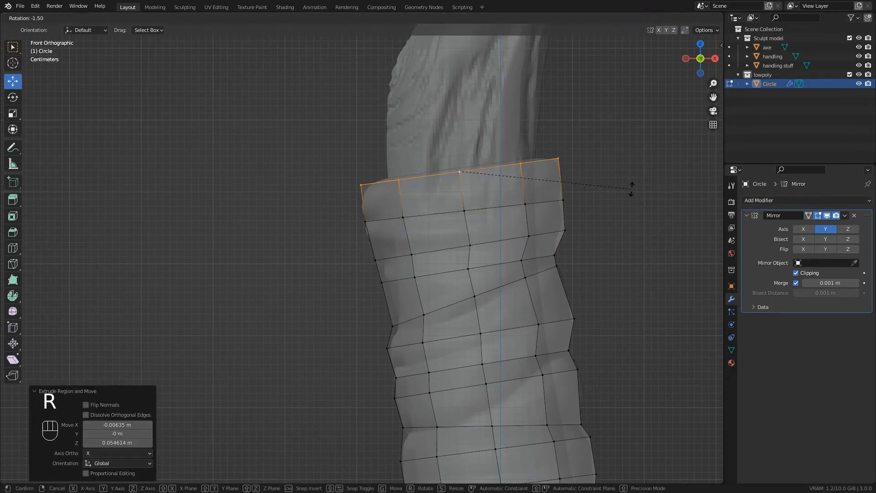
{"action": "left_click", "coordinate": [631, 189]}
{"action": "left_click_drag", "start_coordinate": [459, 135], "coordinate": [460, 141]}
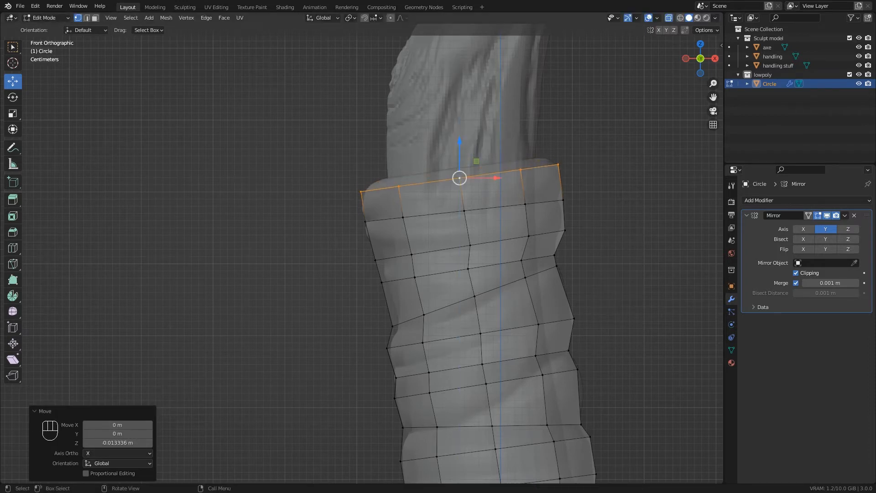
Extrude the top loop about 0.014 m along Z and scale it to 0.888 to round off the collar's upper edge
{"action": "key", "text": "e"}
{"action": "left_click", "coordinate": [460, 131]}
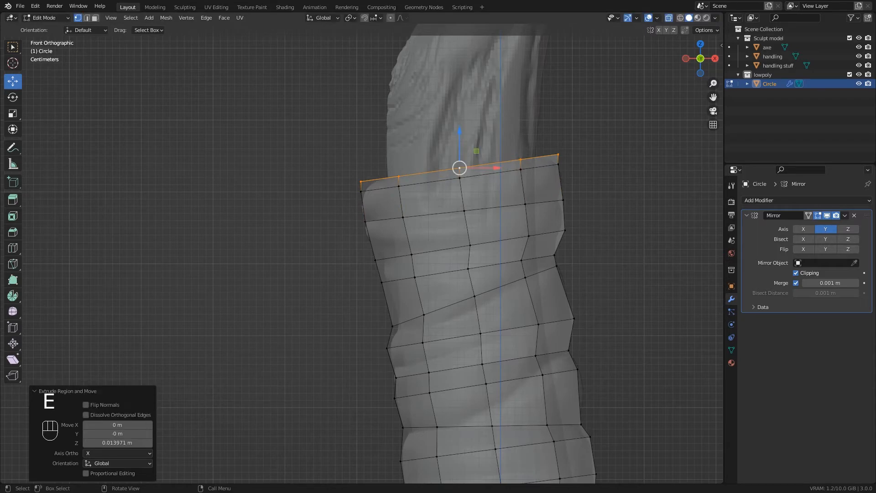
{"action": "key", "text": "s"}
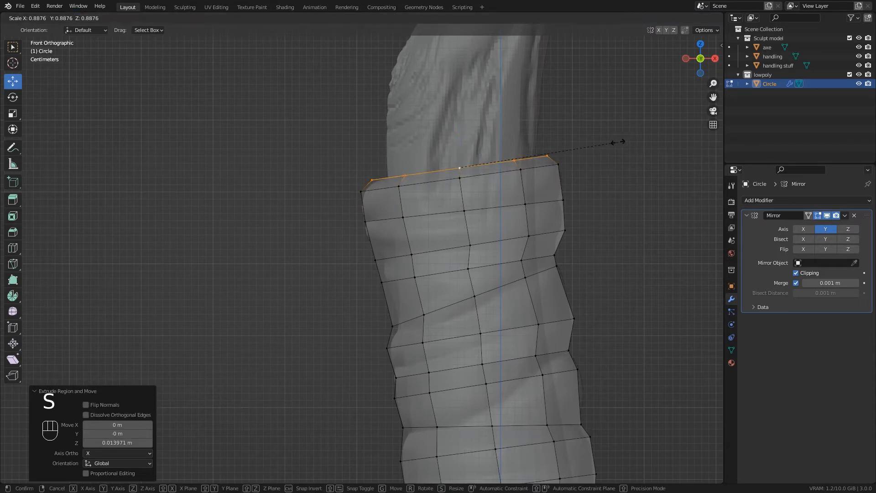
{"action": "left_click", "coordinate": [609, 142]}
Extrude the collar's top loop in place and scale it to 0.876 to form an inner ring toward the handle
{"action": "scroll", "coordinate": [504, 168], "scroll_direction": "down", "scroll_amount": 1}
{"action": "middle_click_drag", "start_coordinate": [504, 168], "coordinate": [517, 261], "text": "shift"}
{"action": "scroll", "coordinate": [517, 261], "scroll_direction": "up", "scroll_amount": 3}
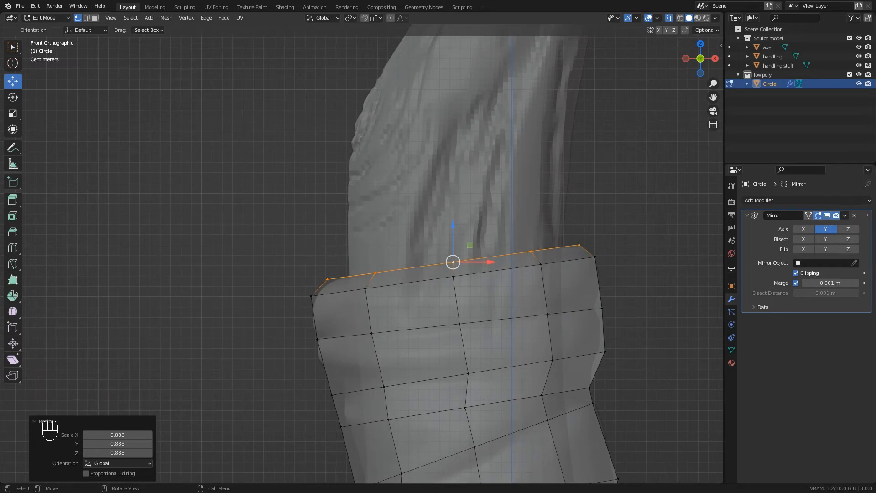
{"action": "scroll", "coordinate": [499, 296], "scroll_direction": "down", "scroll_amount": 3}
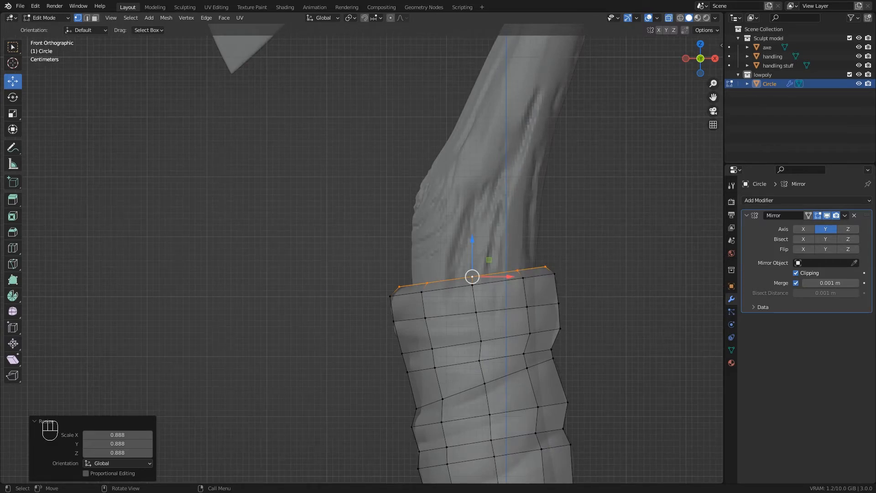
{"action": "scroll", "coordinate": [558, 229], "scroll_direction": "down", "scroll_amount": 4}
{"action": "middle_click_drag", "start_coordinate": [558, 229], "coordinate": [516, 256]}
{"action": "scroll", "coordinate": [538, 283], "scroll_direction": "up", "scroll_amount": 4}
{"action": "middle_click_drag", "start_coordinate": [538, 283], "coordinate": [535, 289]}
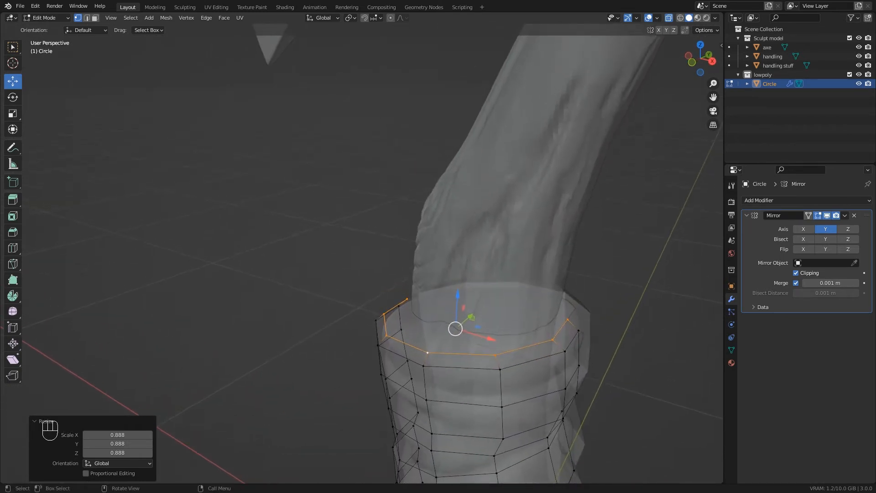
{"action": "key", "text": "e"}
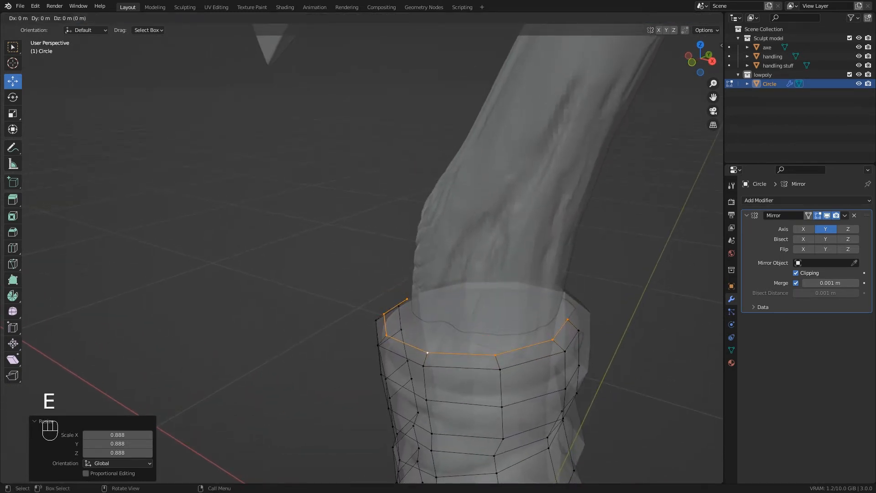
{"action": "right_click", "coordinate": [535, 289]}
{"action": "key", "text": "s"}
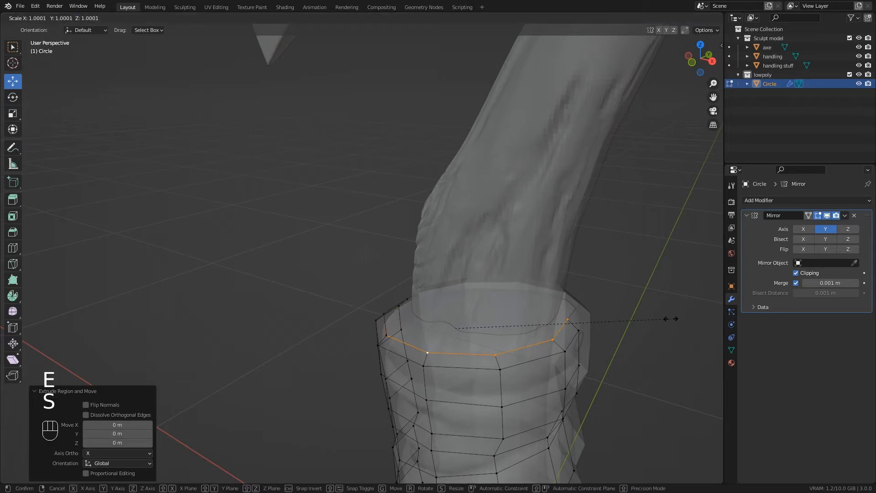
{"action": "left_click", "coordinate": [646, 311]}
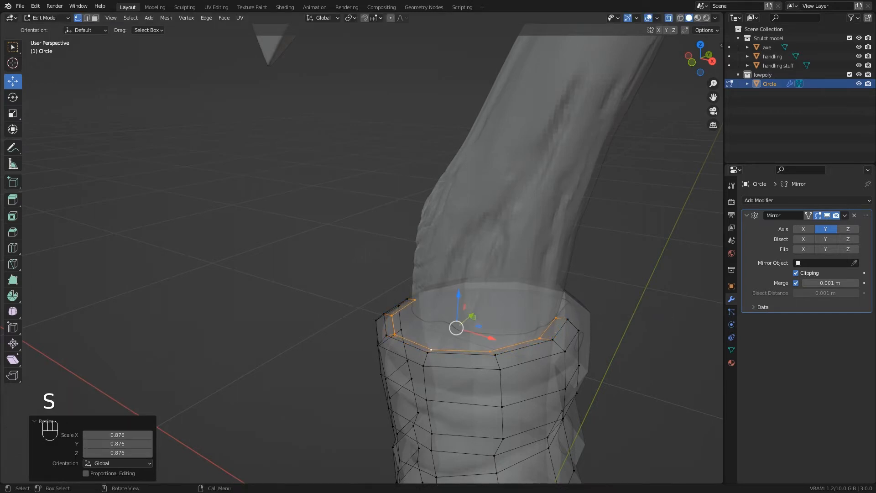
Move the collar's inner ring about 0.036 m along Y toward the bare handle
{"action": "middle_click_drag", "start_coordinate": [645, 311], "coordinate": [616, 312]}
{"action": "key", "text": "g"}
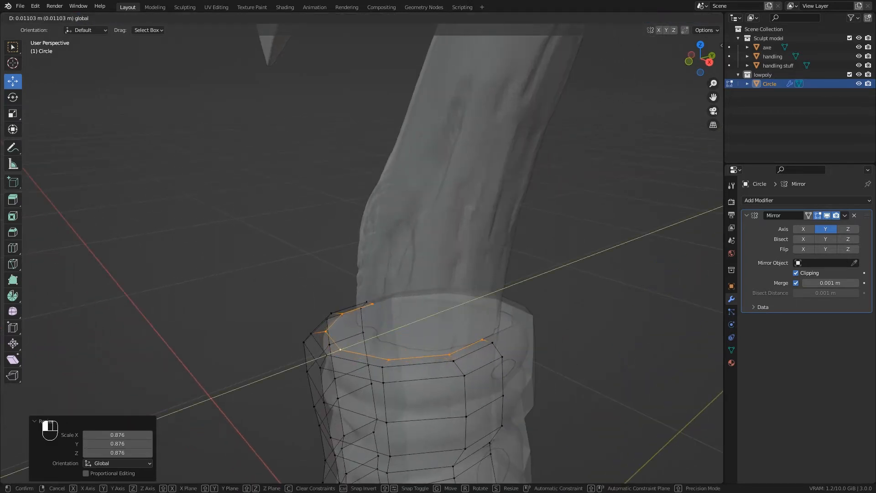
{"action": "left_click_drag", "start_coordinate": [420, 320], "coordinate": [419, 321]}
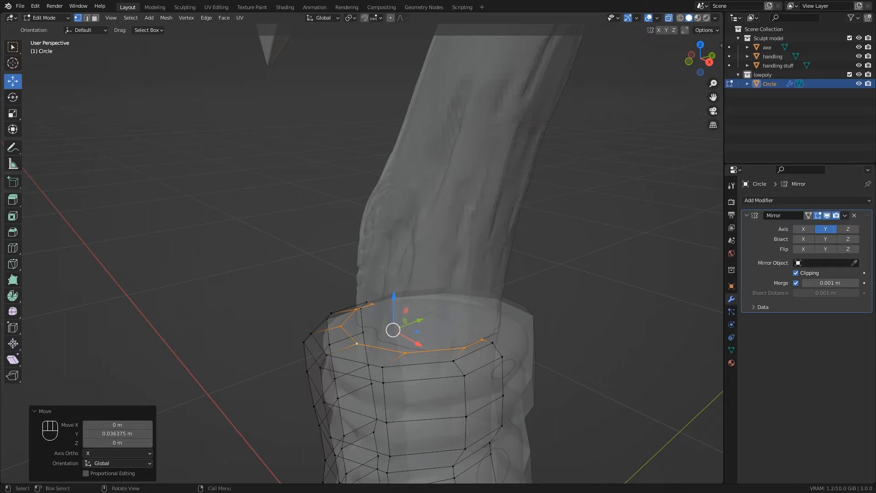
{"action": "middle_click_drag", "start_coordinate": [393, 329], "coordinate": [415, 294]}
{"action": "middle_click_drag", "start_coordinate": [415, 294], "coordinate": [399, 294]}
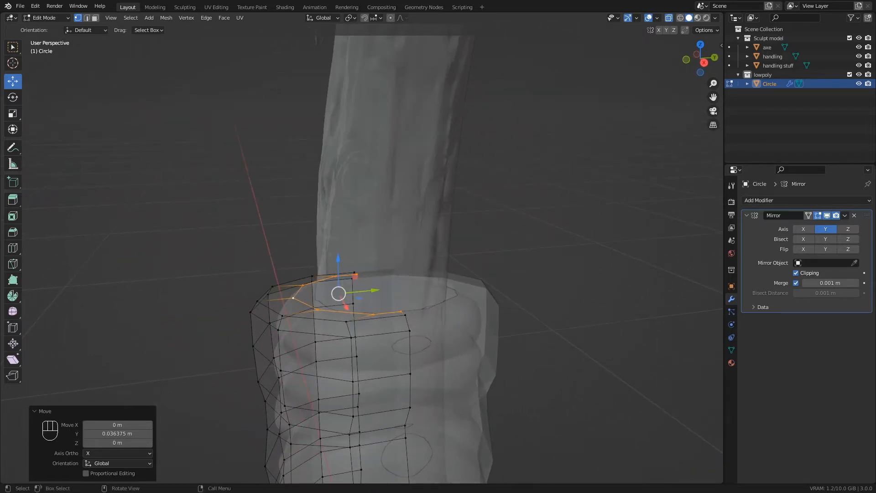
{"action": "left_click_drag", "start_coordinate": [374, 290], "coordinate": [374, 290]}
{"action": "right_click", "coordinate": [374, 290]}
Select the inner ring's three outermost side vertices and move them about 0.013 m along Y
{"action": "left_click", "coordinate": [310, 281]}
{"action": "left_click", "coordinate": [294, 298], "text": "shift"}
{"action": "middle_click_drag", "start_coordinate": [294, 299], "coordinate": [320, 304]}
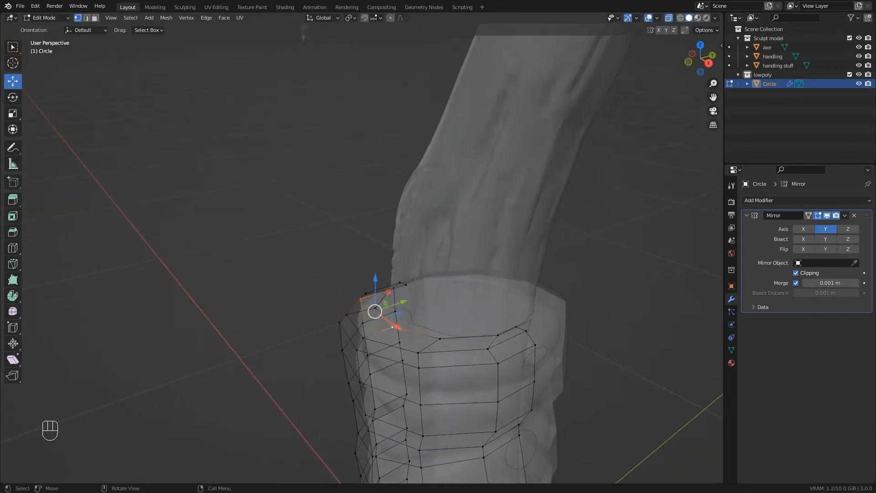
{"action": "left_click", "coordinate": [440, 338]}
{"action": "left_click", "coordinate": [392, 327], "text": "shift"}
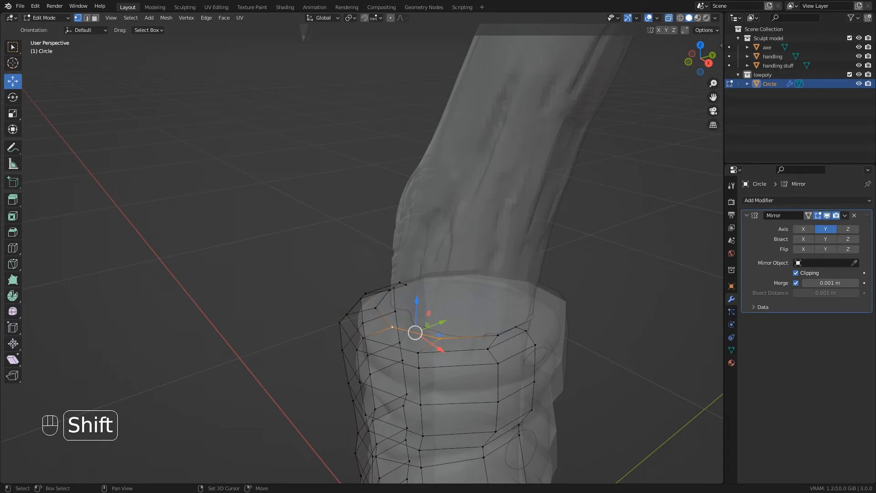
{"action": "left_click", "coordinate": [375, 308], "text": "shift"}
{"action": "left_click_drag", "start_coordinate": [429, 314], "coordinate": [436, 312]}
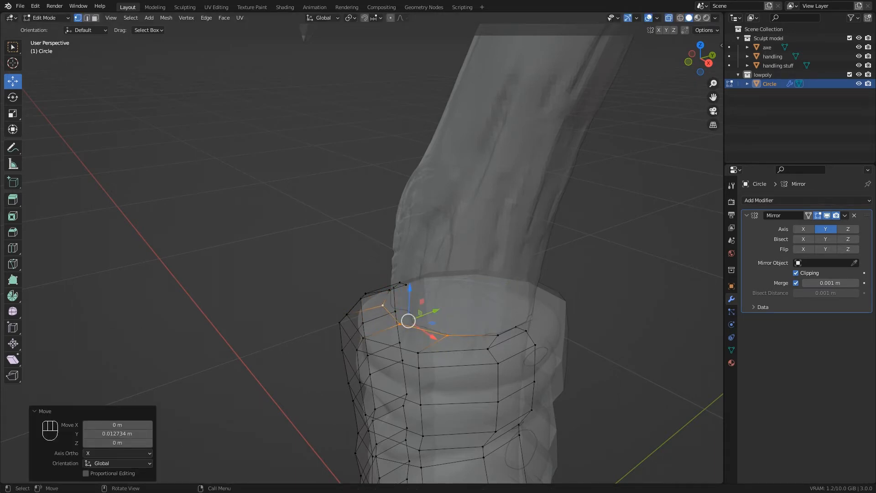
Extrude the whole inner ring about 0.102 m along Z up the bare handle and rotate the new loop 8.64° in front view
{"action": "left_click", "coordinate": [460, 335], "text": "alt"}
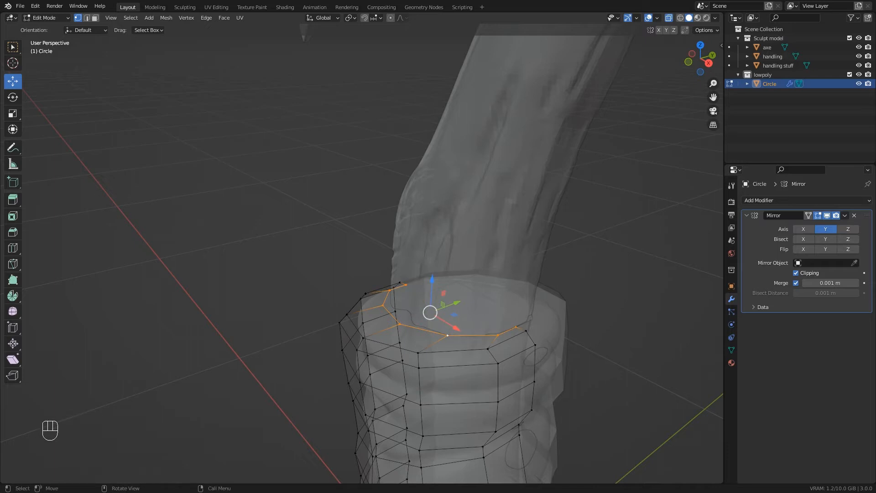
{"action": "key", "text": "KP_1"}
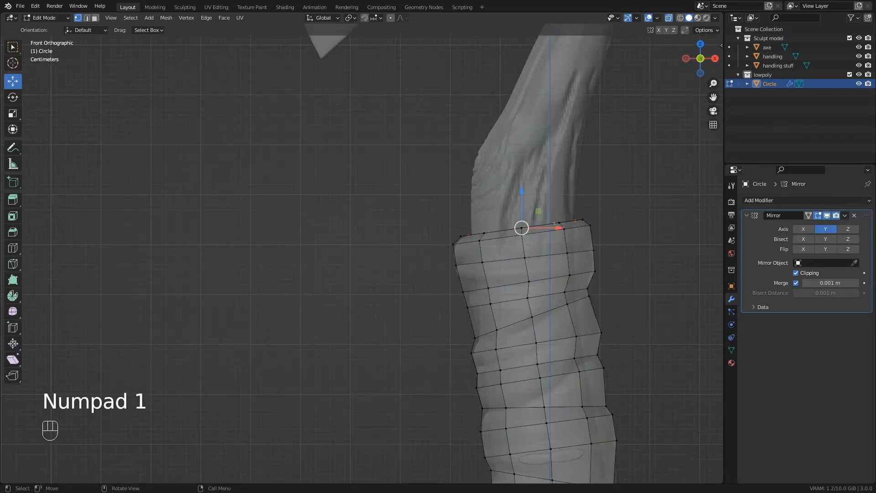
{"action": "scroll", "coordinate": [477, 276], "scroll_direction": "up", "scroll_amount": 2}
{"action": "middle_click_drag", "start_coordinate": [478, 276], "coordinate": [392, 413], "text": "shift"}
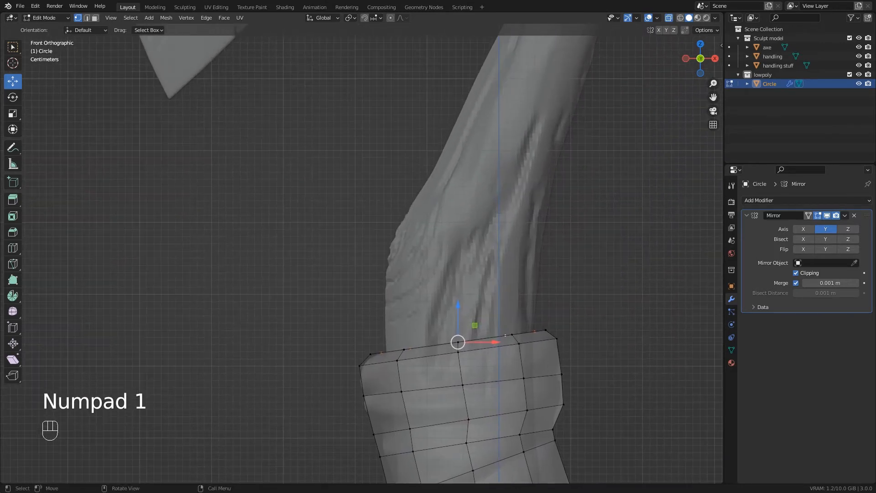
{"action": "key", "text": "e"}
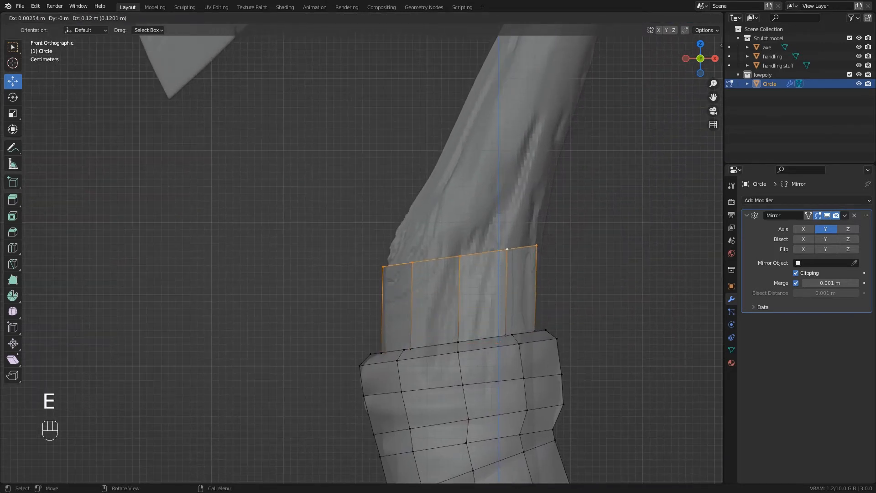
{"action": "left_click", "coordinate": [394, 339]}
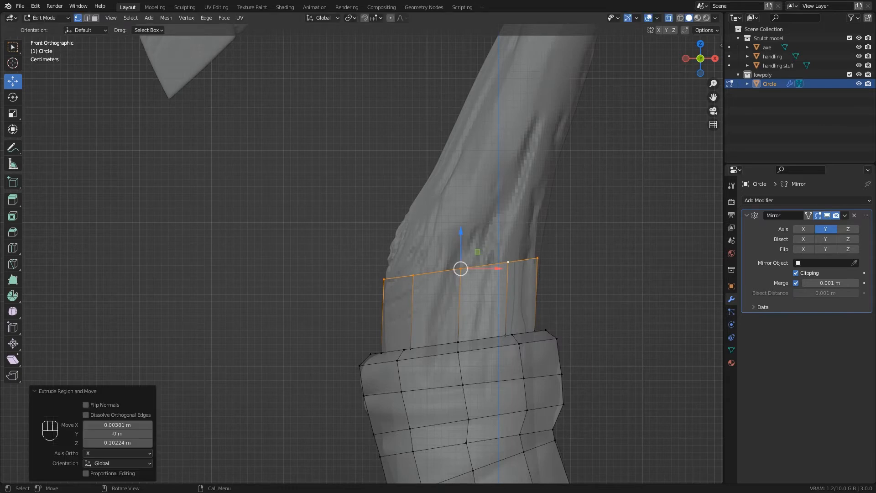
{"action": "key", "text": "r"}
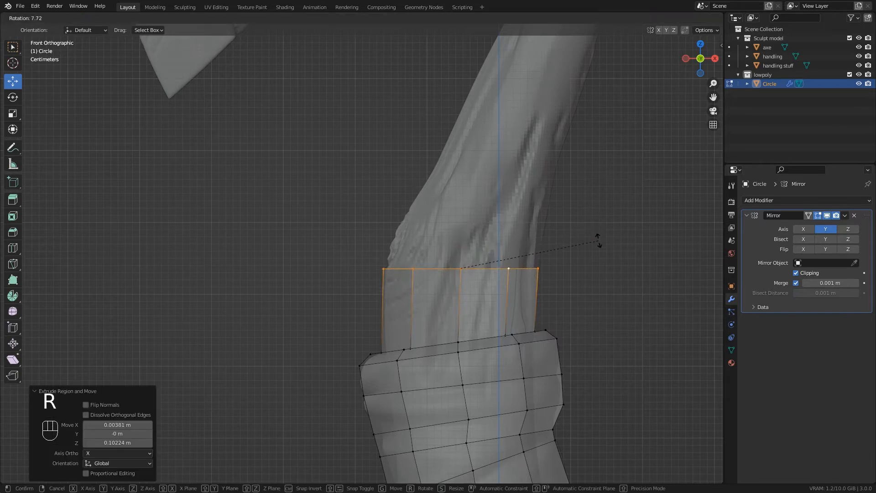
{"action": "left_click", "coordinate": [597, 241]}
Extrude the top loop about 0.06 m along Z and 0.01 m along X, and rotate it 11.6° to follow the handle's bend
{"action": "key", "text": "e"}
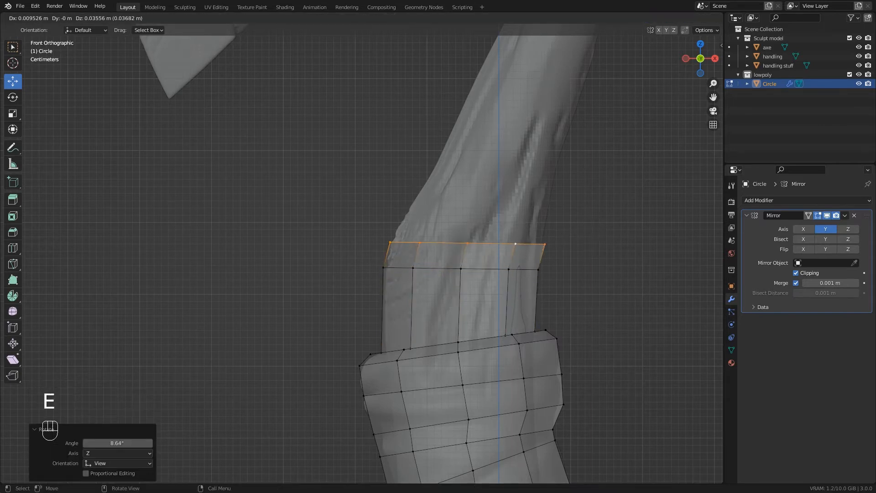
{"action": "left_click", "coordinate": [605, 199]}
{"action": "key", "text": "r"}
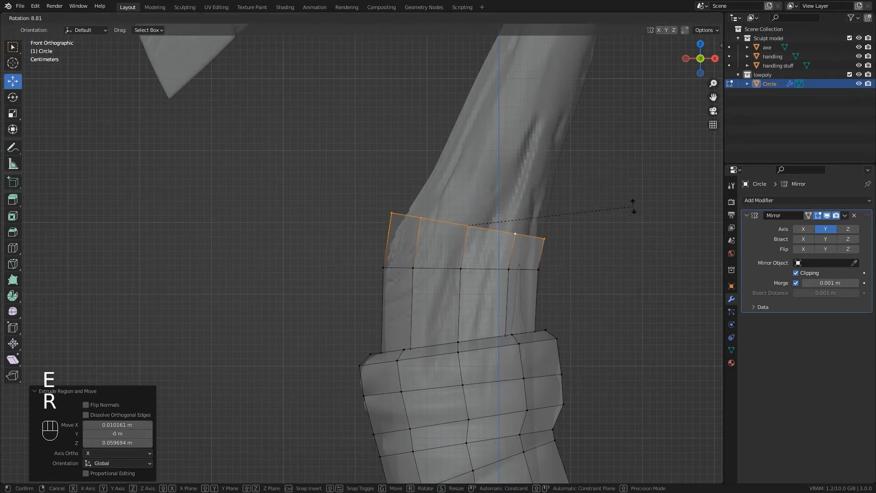
{"action": "left_click", "coordinate": [630, 212]}
Scale the top loop to 0.907 along X and shift it about 0.01 m along X to match the handle's outline
{"action": "key", "text": "s"}
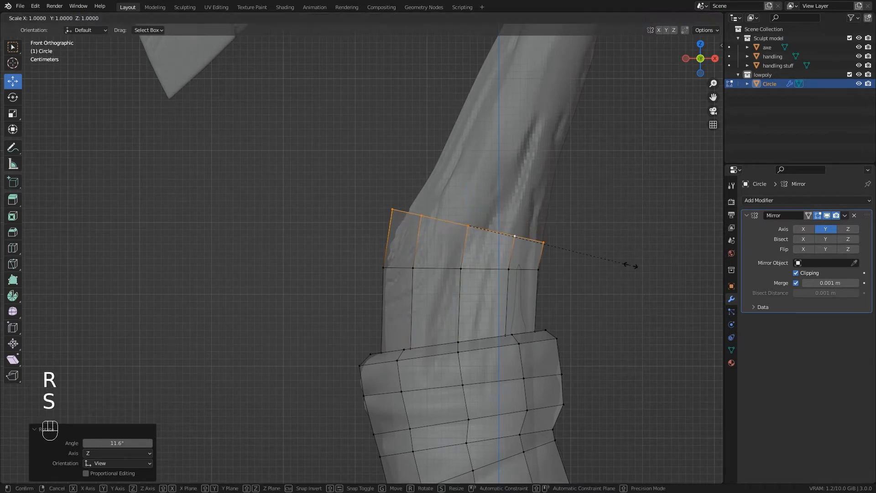
{"action": "key", "text": "y"}
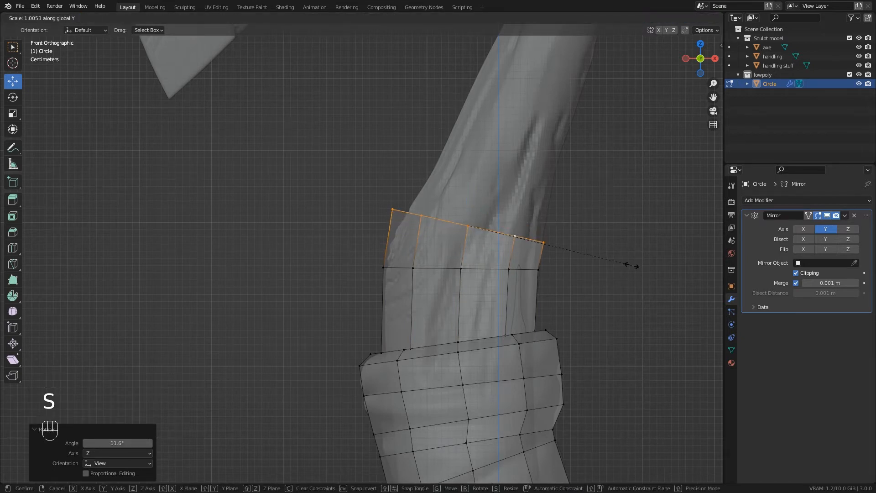
{"action": "key", "text": "x"}
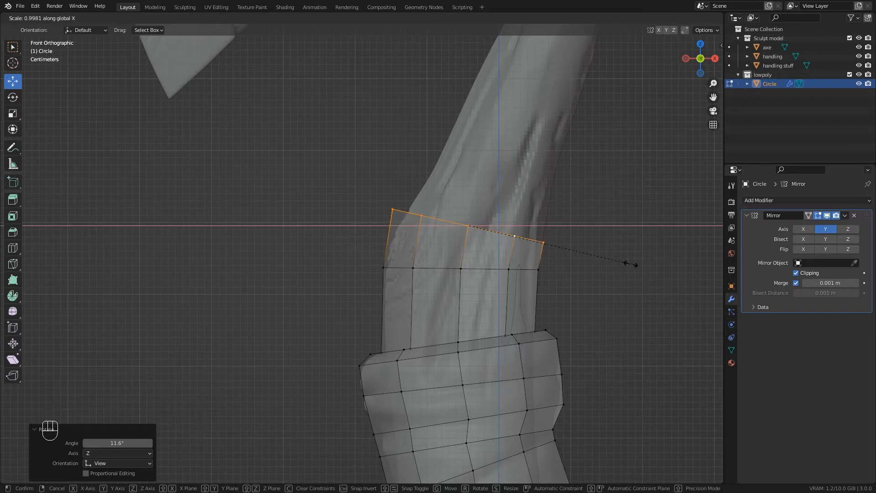
{"action": "left_click", "coordinate": [619, 258]}
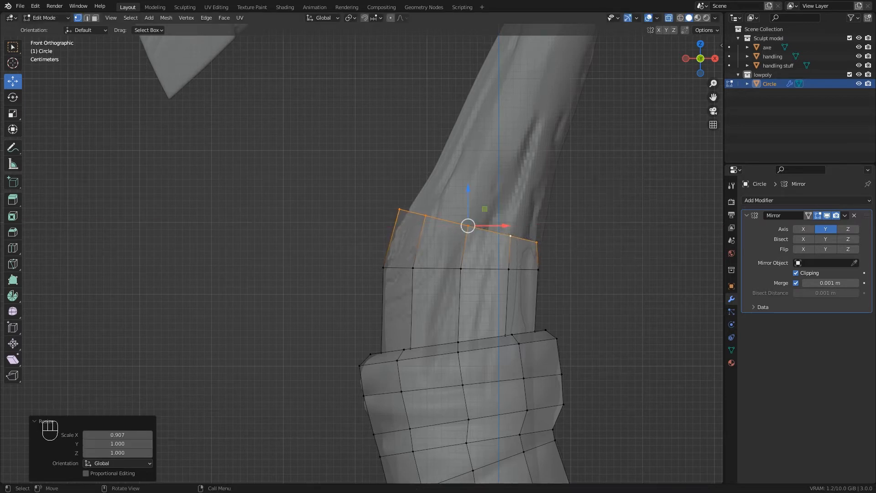
{"action": "left_click_drag", "start_coordinate": [504, 226], "coordinate": [512, 224]}
Extrude the top loop about 0.179 m along Z and 0.07 m along X, and scale it down to the handle's width
{"action": "scroll", "coordinate": [511, 221], "scroll_direction": "down", "scroll_amount": 3}
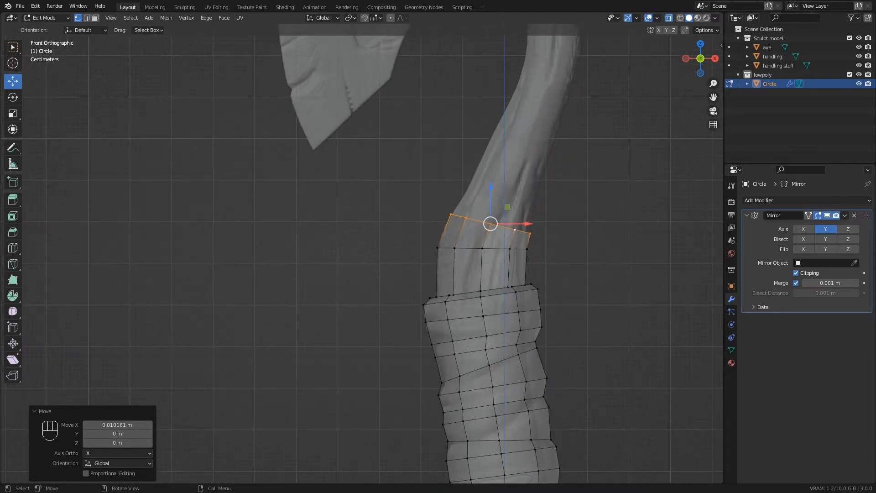
{"action": "scroll", "coordinate": [512, 221], "scroll_direction": "up", "scroll_amount": 5, "text": "shift"}
{"action": "key", "text": "e"}
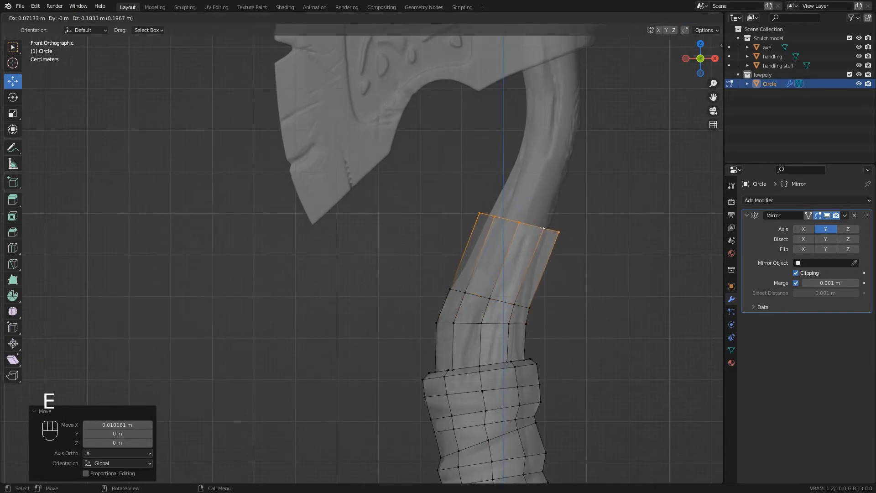
{"action": "left_click", "coordinate": [541, 146]}
{"action": "key", "text": "s"}
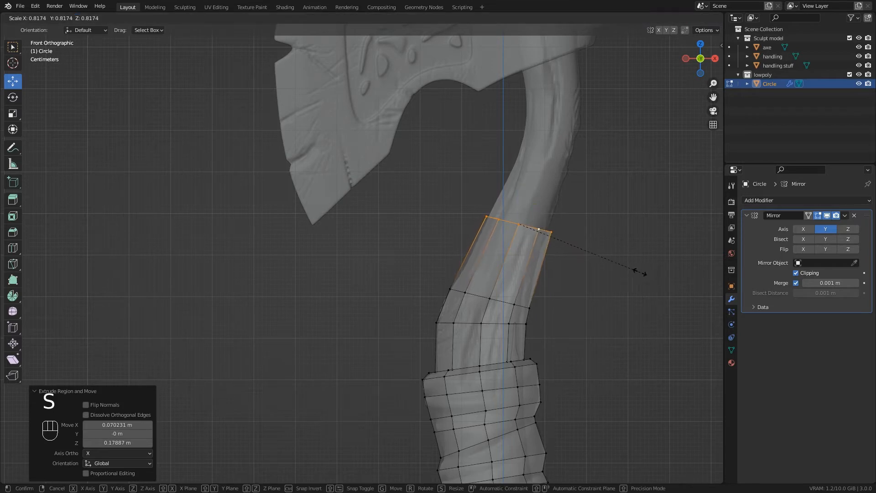
{"action": "left_click", "coordinate": [632, 268]}
Nudge the new top loop about 0.003 m along X and rotate it 4.45° in front view
{"action": "left_click_drag", "start_coordinate": [557, 224], "coordinate": [555, 224]}
{"action": "key", "text": "r"}
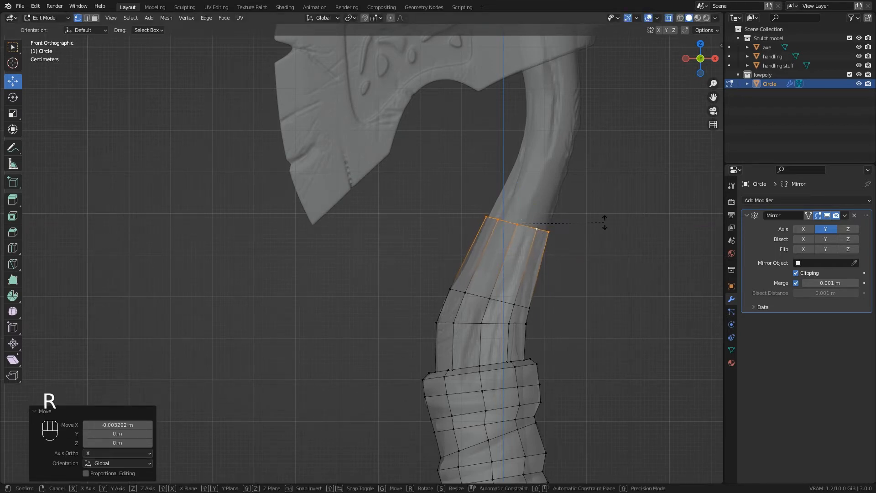
{"action": "left_click", "coordinate": [606, 232]}
Extrude the top loop about 0.177 m along Z and 0.075 m along X, and scale it to 0.817
{"action": "key", "text": "e"}
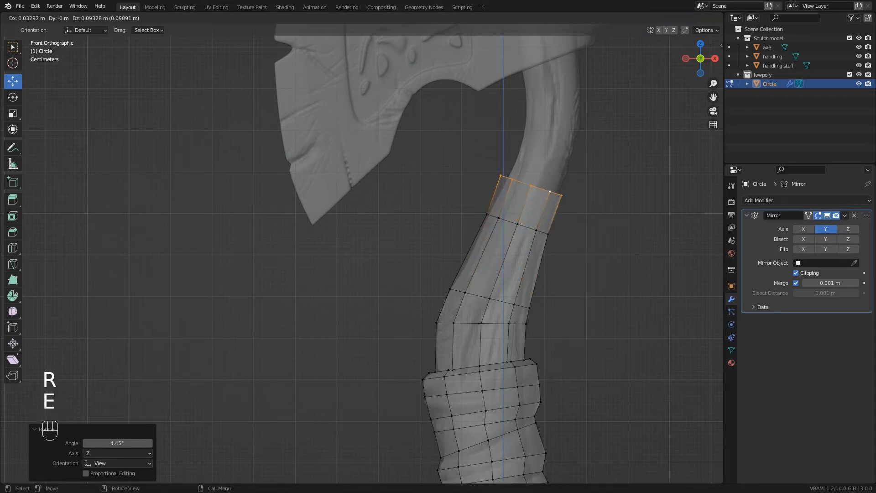
{"action": "left_click", "coordinate": [637, 158]}
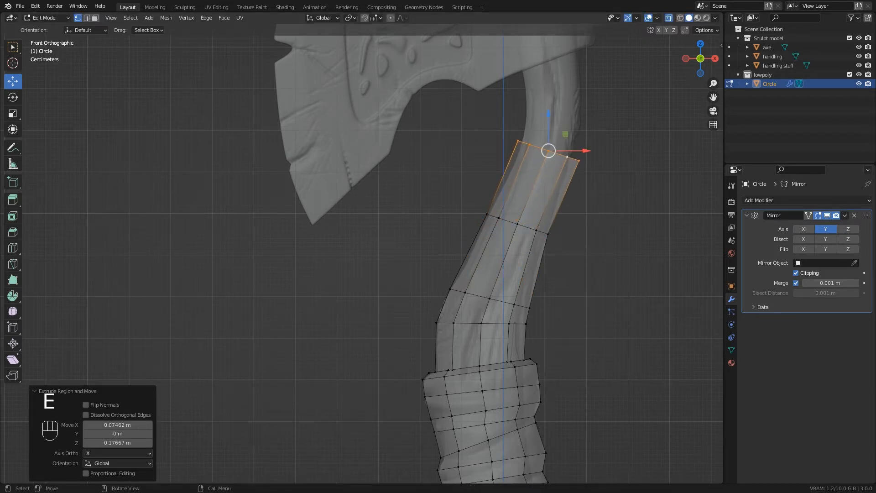
{"action": "key", "text": "s"}
{"action": "left_click", "coordinate": [657, 204]}
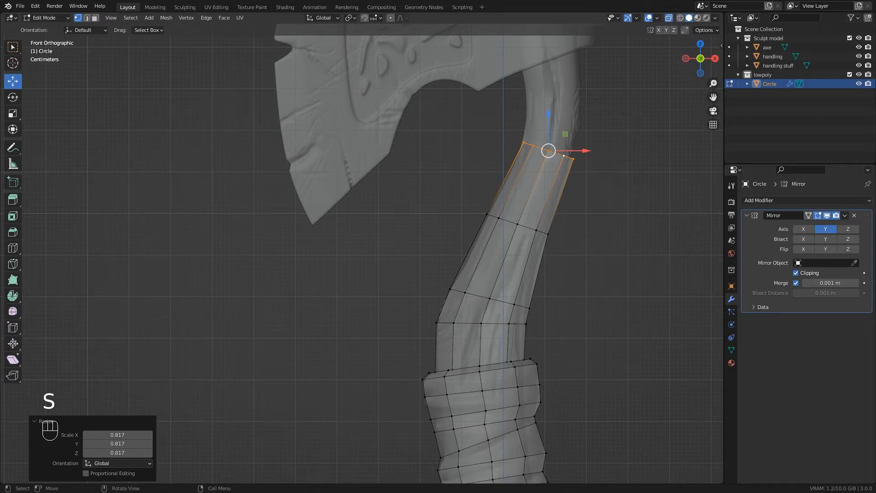
Shift the top loop about -0.007 m along X and 0.004 m along Y to fit the handle
{"action": "left_click_drag", "start_coordinate": [587, 150], "coordinate": [584, 151]}
{"action": "scroll", "coordinate": [560, 156], "scroll_direction": "up", "scroll_amount": 2}
{"action": "middle_click_drag", "start_coordinate": [559, 156], "coordinate": [561, 224], "text": "shift"}
{"action": "middle_click_drag", "start_coordinate": [560, 223], "coordinate": [472, 237]}
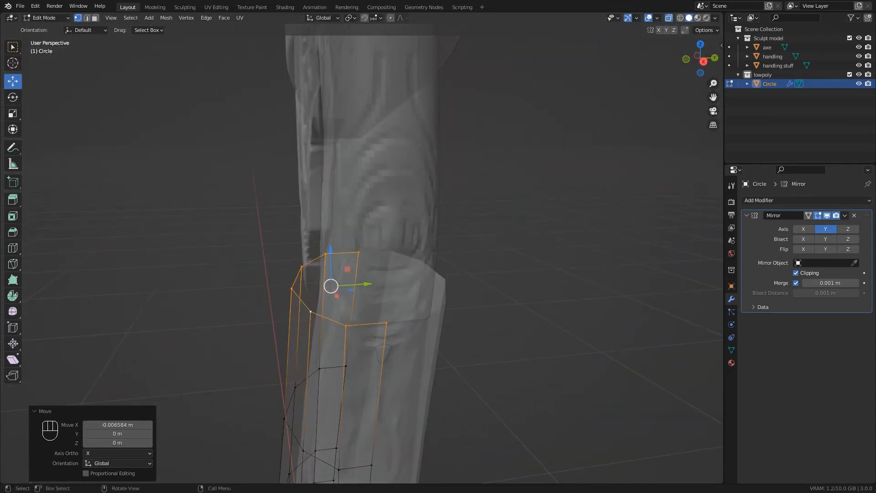
{"action": "left_click_drag", "start_coordinate": [360, 284], "coordinate": [364, 284]}
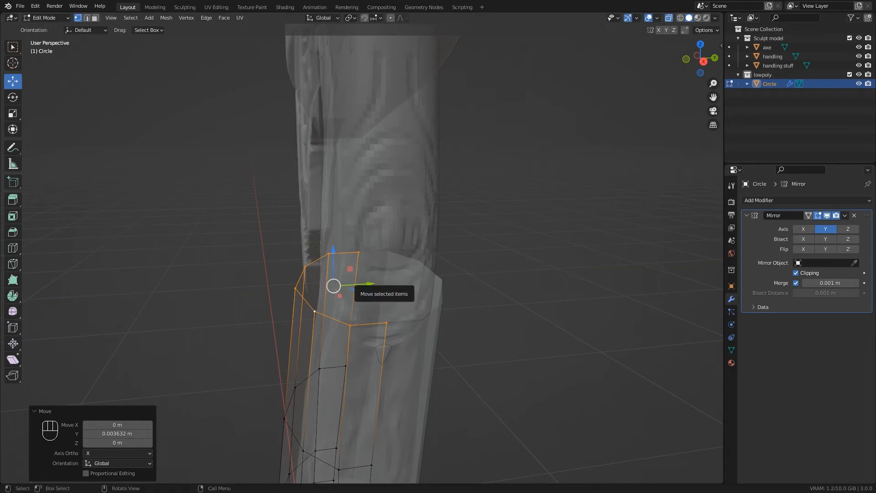
Extrude the top loop about 0.079 m along Z and 0.021 m along X, rotate it -16.5° and scale it to 1.096
{"action": "key", "text": "KP_1"}
{"action": "scroll", "coordinate": [702, 256], "scroll_direction": "up", "scroll_amount": 2}
{"action": "middle_click_drag", "start_coordinate": [702, 256], "coordinate": [712, 308], "text": "shift"}
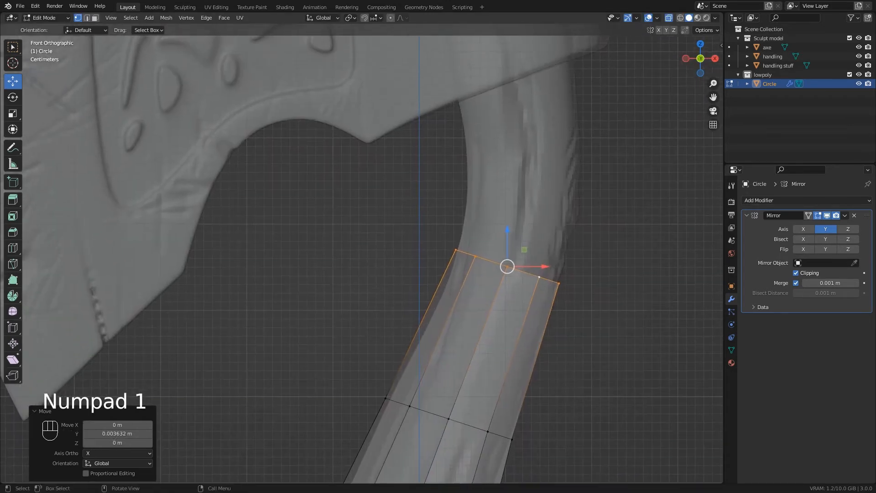
{"action": "key", "text": "e"}
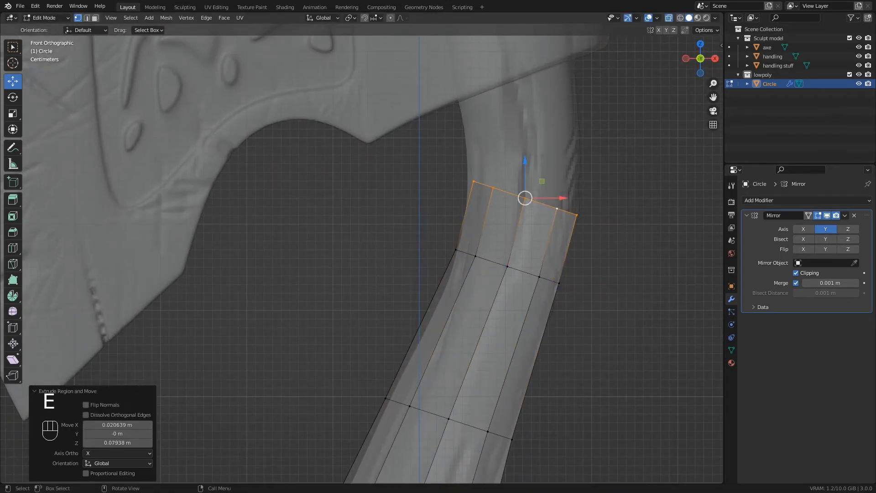
{"action": "key", "text": "r"}
{"action": "left_click", "coordinate": [652, 203]}
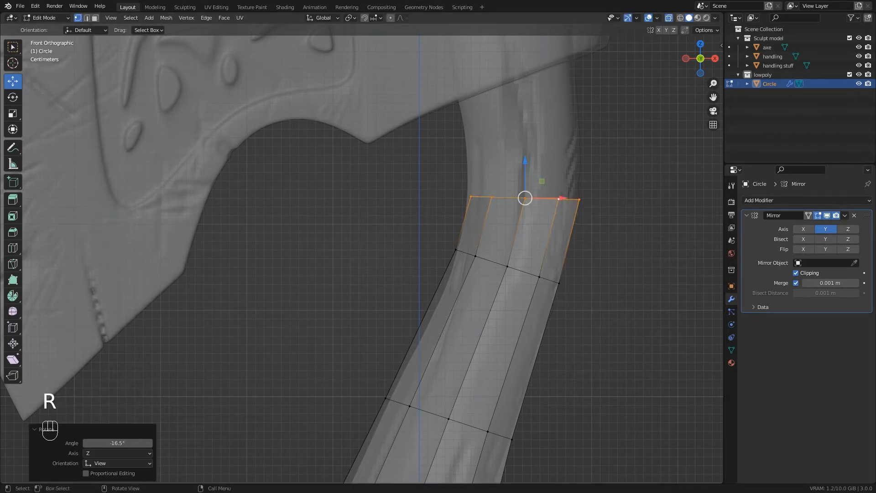
{"action": "key", "text": "s"}
{"action": "left_click", "coordinate": [660, 201]}
Extrude the top loop about 0.087 m along Z and -0.005 m along X, and rotate it -12.3° in front view
{"action": "key", "text": "e"}
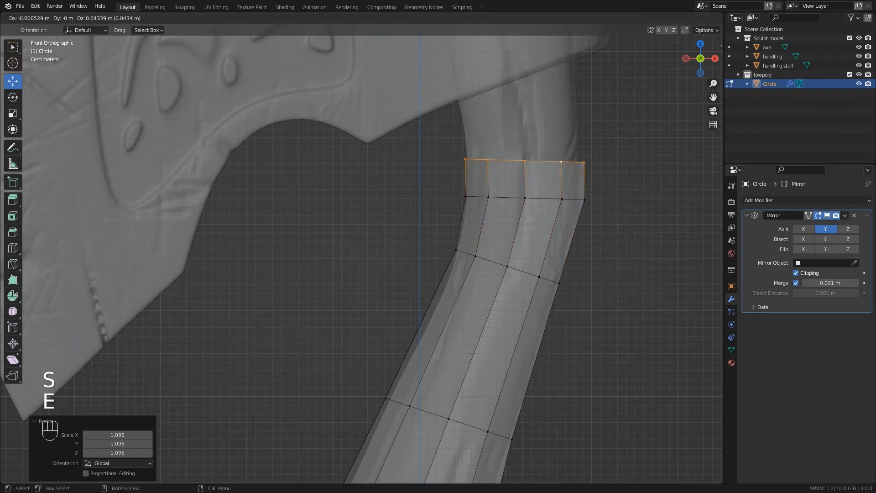
{"action": "left_click", "coordinate": [656, 126]}
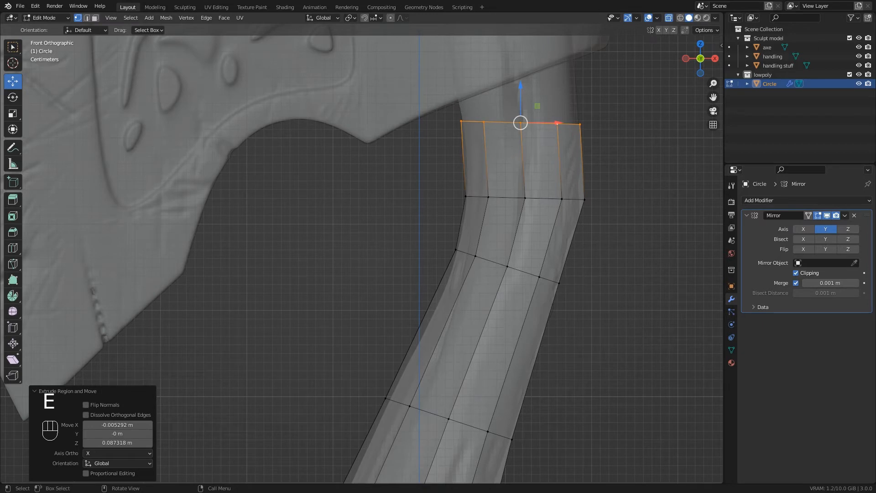
{"action": "key", "text": "r"}
{"action": "left_click", "coordinate": [651, 218]}
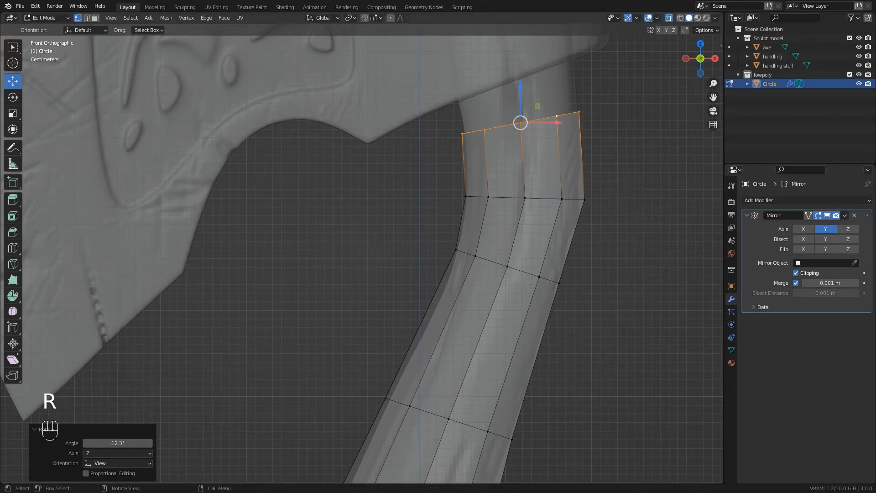
Extrude the top loop about 0.052 m along Z to the axe head's underside and rotate it about -10.4° to match the edge
{"action": "key", "text": "e"}
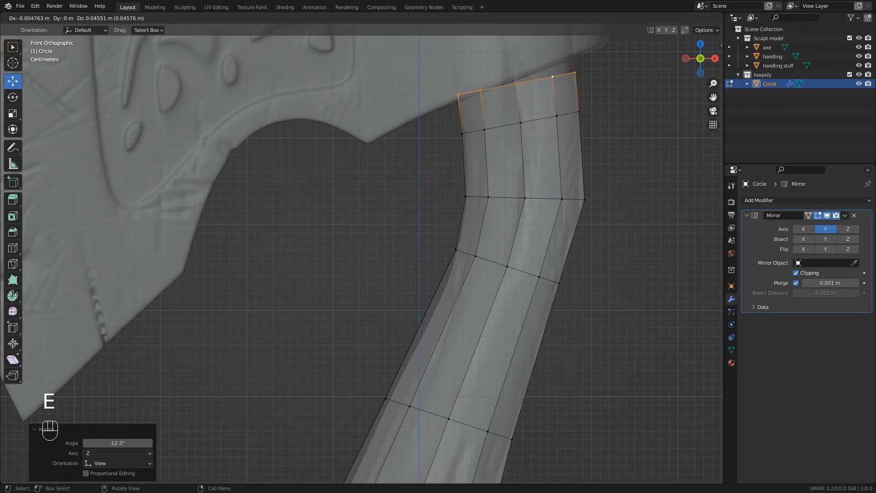
{"action": "left_click", "coordinate": [647, 173]}
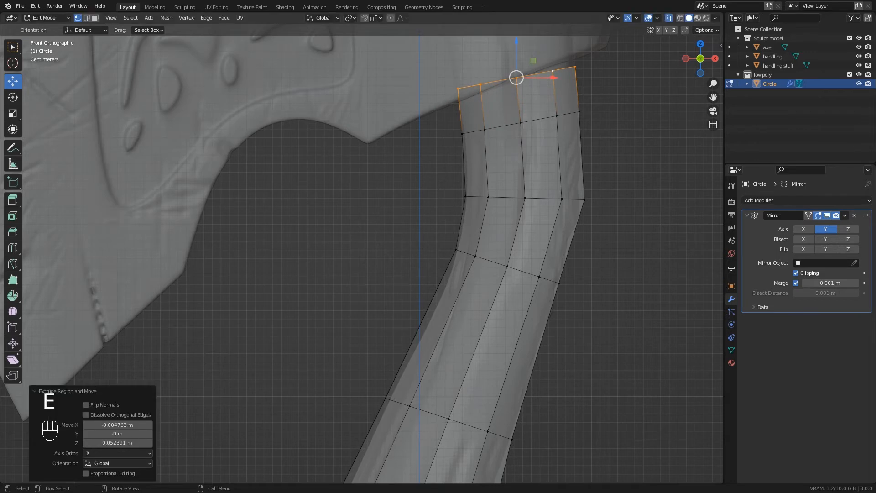
{"action": "key", "text": "r"}
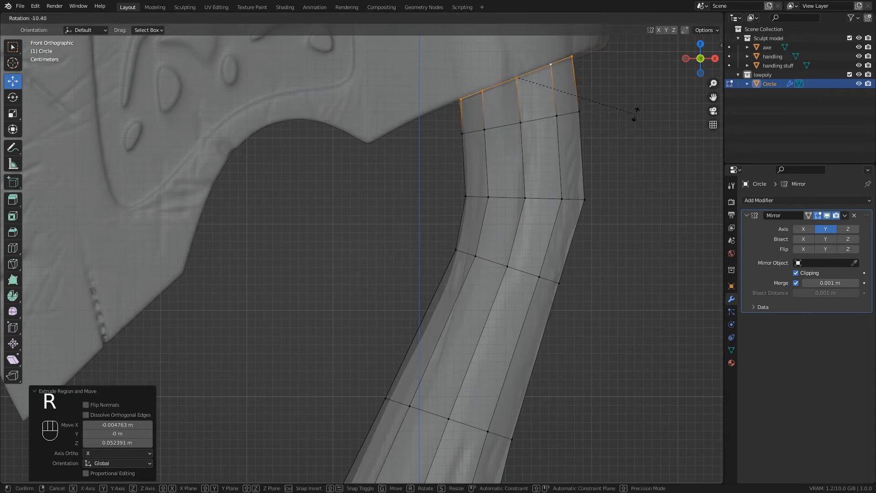
{"action": "left_click", "coordinate": [634, 117]}
{"action": "scroll", "coordinate": [634, 117], "scroll_direction": "up", "scroll_amount": 3}
{"action": "middle_click_drag", "start_coordinate": [634, 117], "coordinate": [542, 303], "text": "shift"}
{"action": "left_click_drag", "start_coordinate": [536, 107], "coordinate": [536, 113]}
Leave Edit Mode, turn off X-ray and inspect the low-poly handle beneath the axe head
{"action": "scroll", "coordinate": [542, 175], "scroll_direction": "down", "scroll_amount": 5}
{"action": "middle_click_drag", "start_coordinate": [542, 176], "coordinate": [491, 98], "text": "shift"}
{"action": "scroll", "coordinate": [470, 228], "scroll_direction": "down", "scroll_amount": 7}
{"action": "key", "text": "Tab"}
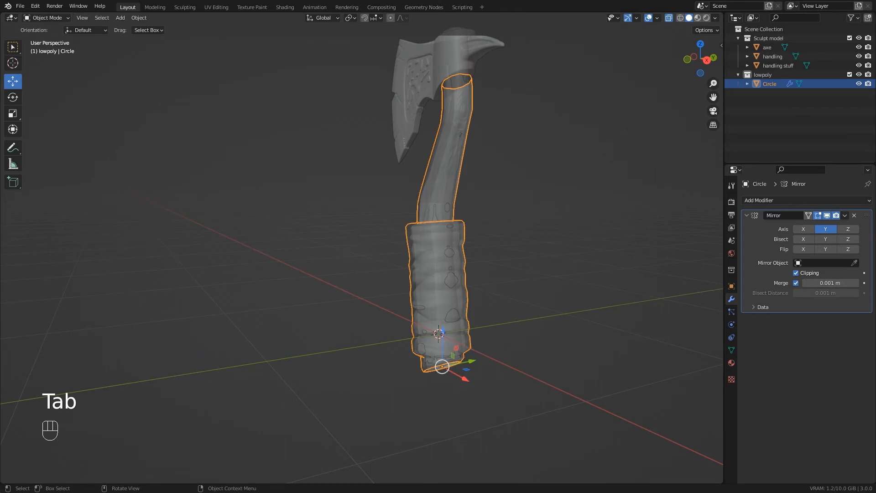
{"action": "left_click", "coordinate": [669, 18]}
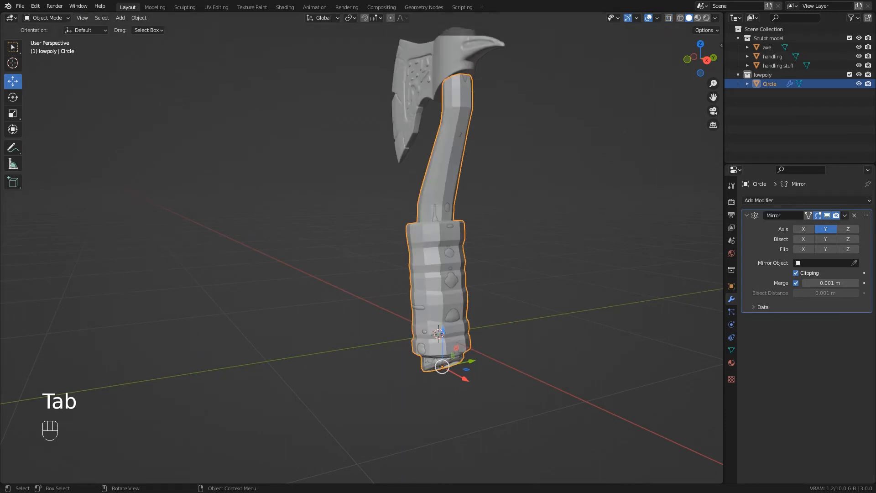
{"action": "mouse_move", "coordinate": [538, 137]}
{"action": "middle_mouse_down"}
{"action": "mouse_move", "coordinate": [575, 137]}
{"action": "mouse_move", "coordinate": [539, 135]}
{"action": "mouse_move", "coordinate": [504, 151]}
{"action": "mouse_move", "coordinate": [504, 345]}
{"action": "middle_mouse_up"}
{"action": "scroll", "coordinate": [505, 197], "scroll_direction": "up", "scroll_amount": 4}
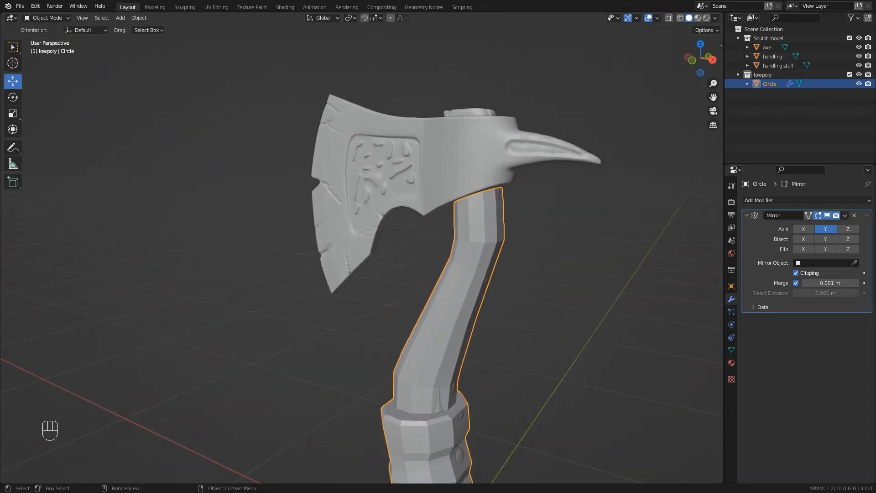
In Edit Mode, duplicate the handle's top loop about 0.259 m along Z and -0.036 m along X, and rotate the copy 21°
{"action": "key", "text": "KP_1"}
{"action": "scroll", "coordinate": [475, 214], "scroll_direction": "up", "scroll_amount": 4}
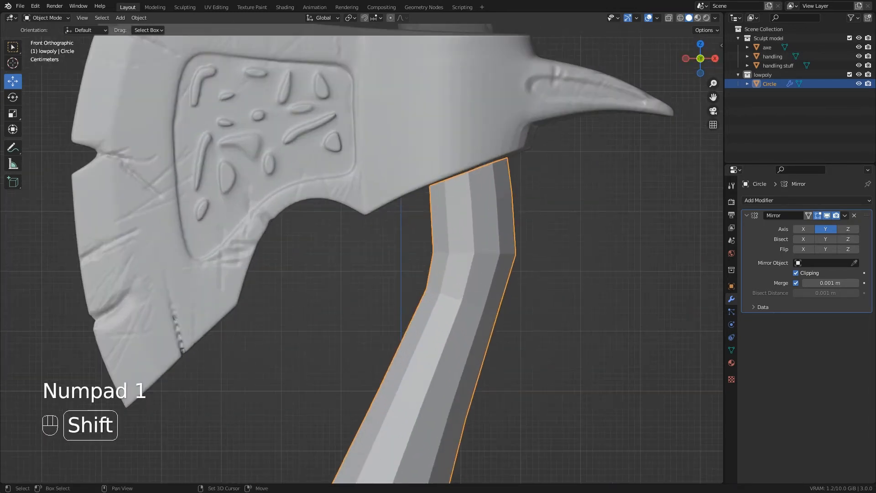
{"action": "middle_click_drag", "start_coordinate": [474, 214], "coordinate": [466, 263], "text": "shift"}
{"action": "key", "text": "Tab"}
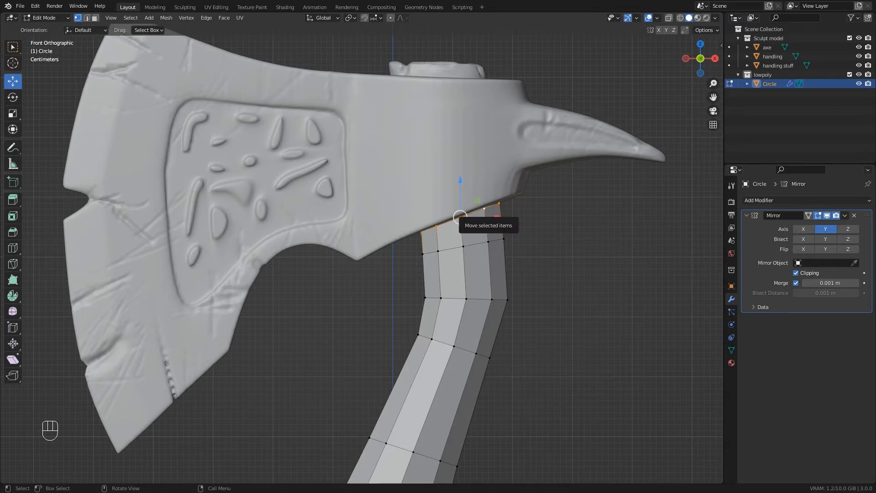
{"action": "key", "text": "shift+d"}
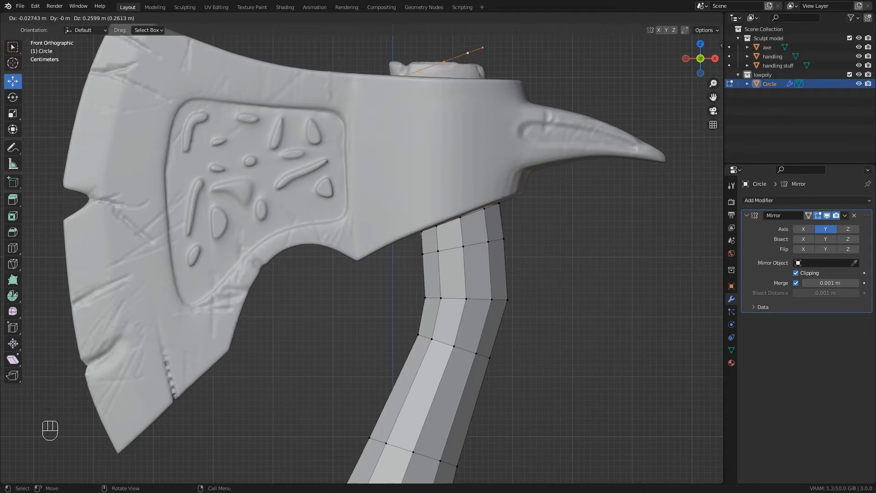
{"action": "left_click", "coordinate": [456, 57]}
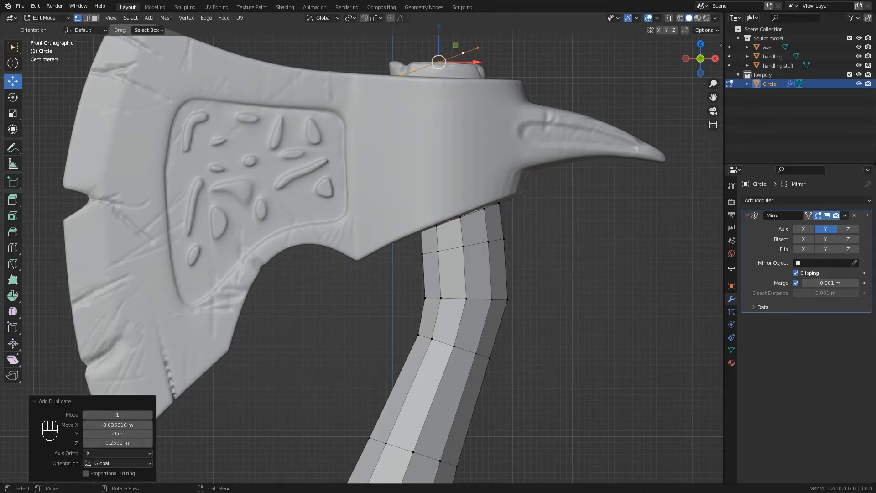
{"action": "key", "text": "r"}
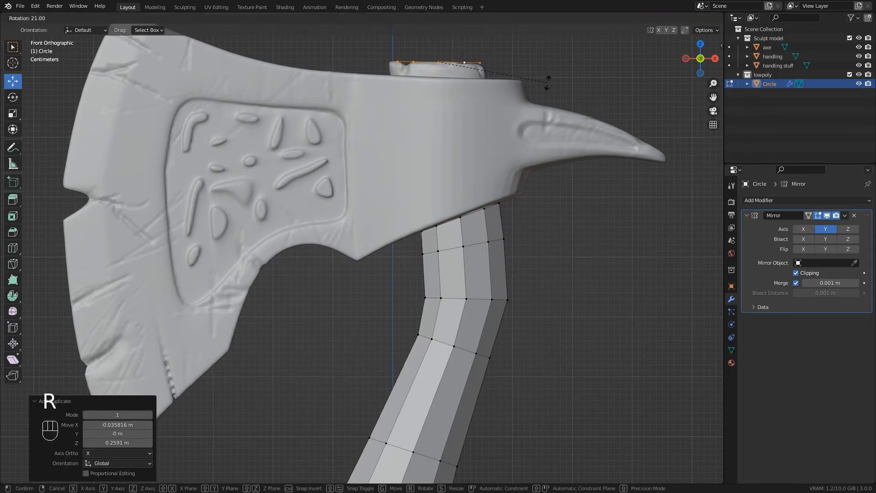
{"action": "left_click", "coordinate": [547, 83]}
Lower the duplicated loop about 0.025 m along Z to the base of the handle's end cap and scale it to 1.166
{"action": "scroll", "coordinate": [460, 74], "scroll_direction": "up", "scroll_amount": 4}
{"action": "middle_click_drag", "start_coordinate": [458, 72], "coordinate": [545, 221], "text": "shift"}
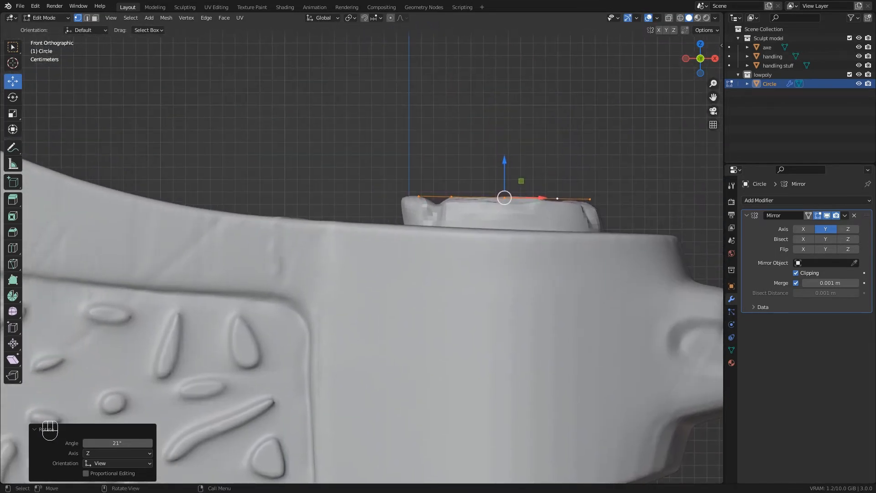
{"action": "key", "text": "g"}
{"action": "key", "text": "z"}
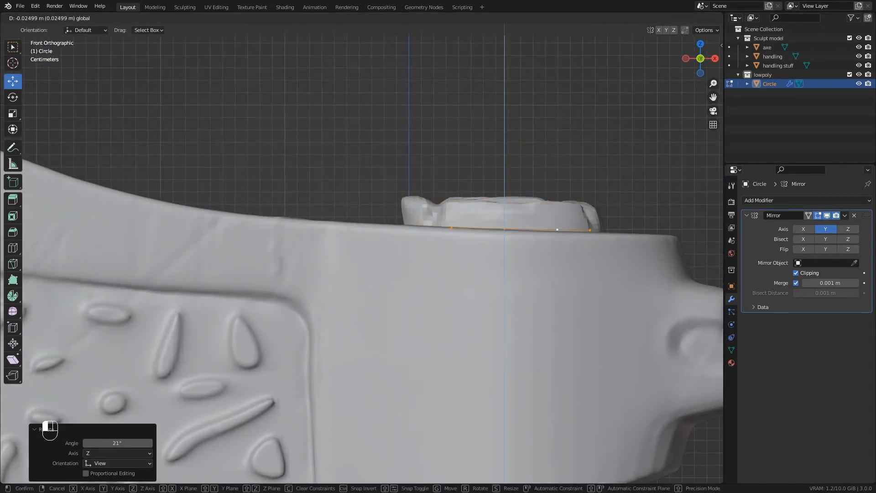
{"action": "left_click_drag", "start_coordinate": [504, 191], "coordinate": [504, 192]}
{"action": "key", "text": "s"}
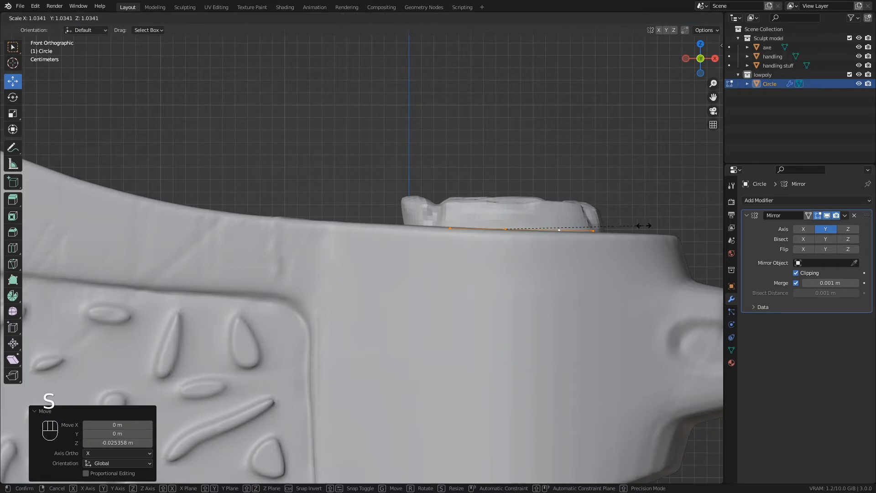
{"action": "left_click", "coordinate": [657, 226]}
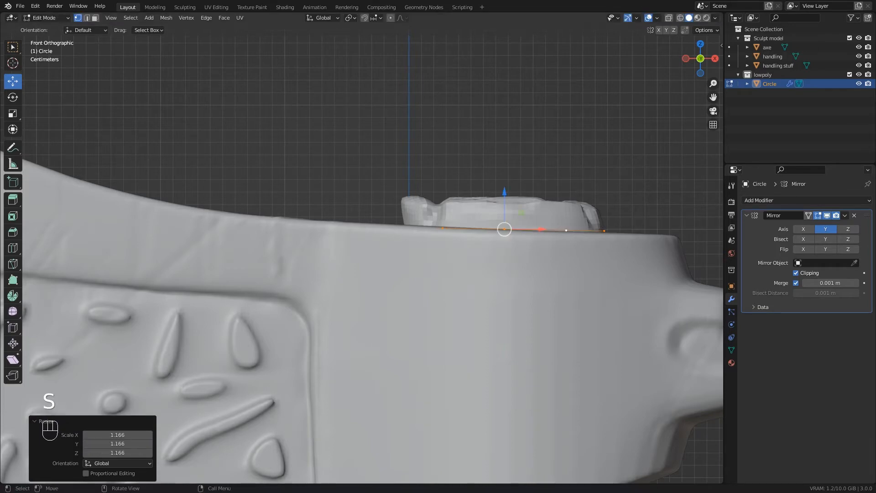
Turn on X-ray and move the duplicated loop about 0.016 m along Y to fit around the cap
{"action": "middle_click_drag", "start_coordinate": [657, 225], "coordinate": [647, 289]}
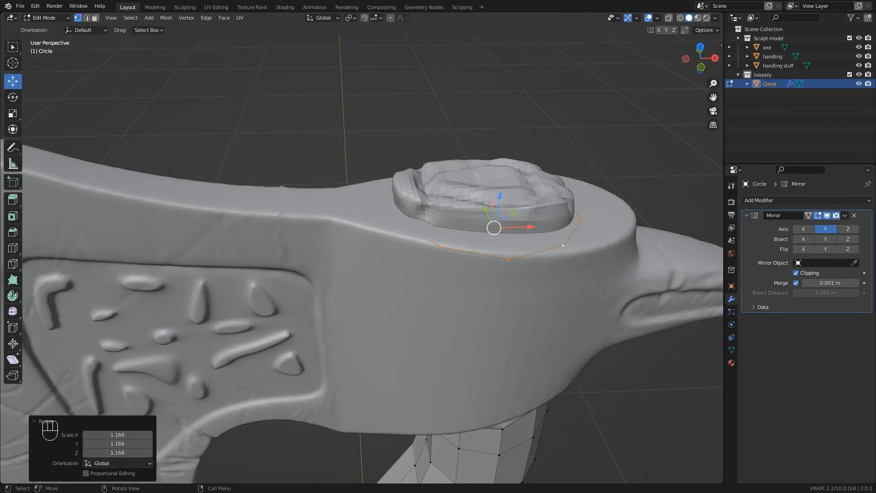
{"action": "key", "text": "alt+z"}
{"action": "middle_click_drag", "start_coordinate": [639, 283], "coordinate": [570, 297]}
{"action": "scroll", "coordinate": [605, 294], "scroll_direction": "up", "scroll_amount": 1}
{"action": "middle_click_drag", "start_coordinate": [460, 359], "coordinate": [430, 278], "text": "shift"}
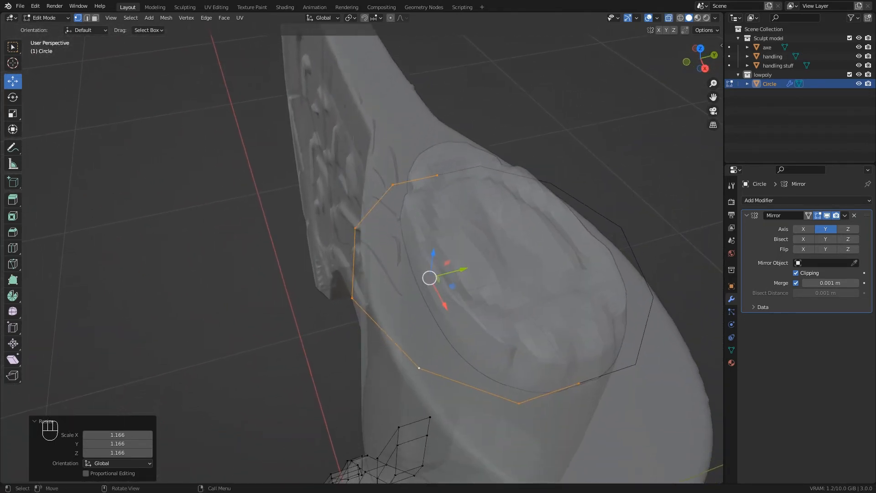
{"action": "key", "text": "g"}
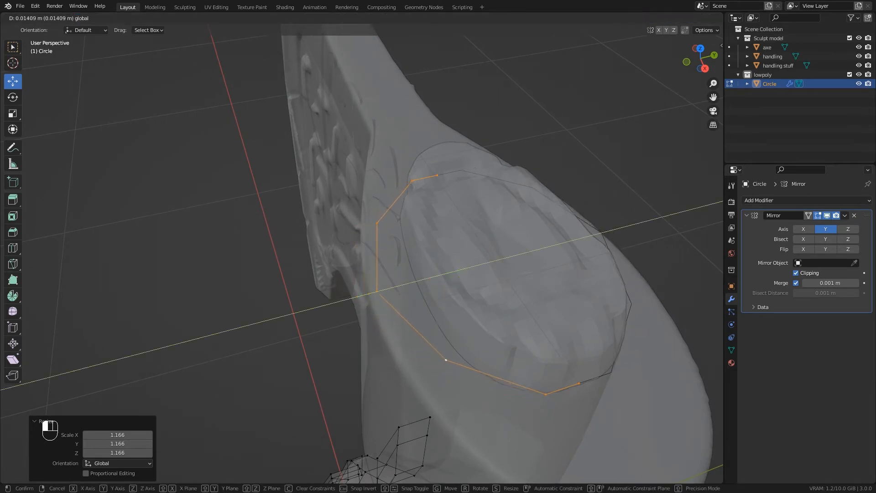
{"action": "left_click_drag", "start_coordinate": [482, 265], "coordinate": [482, 264]}
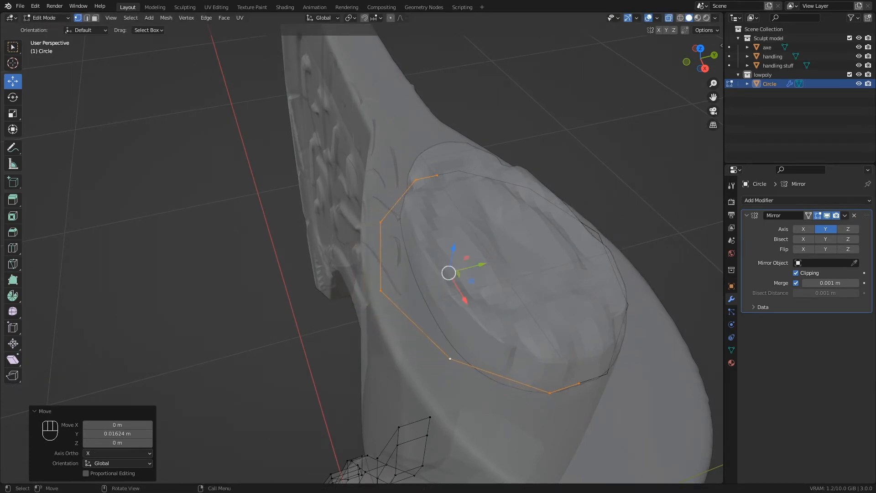
Move the three side vertices of the loop around the handle's end cap about 0.0055 m along Y
{"action": "left_click", "coordinate": [381, 222]}
{"action": "left_click", "coordinate": [380, 291], "text": "shift"}
{"action": "left_click", "coordinate": [450, 359], "text": "shift"}
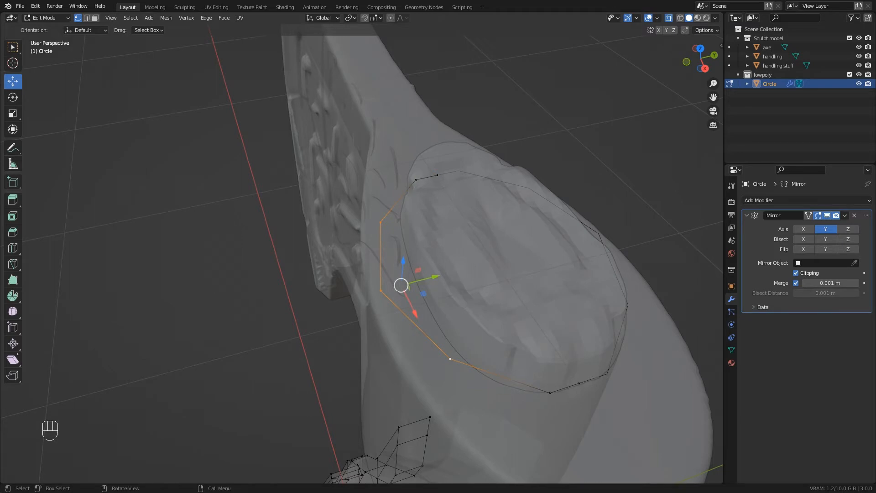
{"action": "left_click_drag", "start_coordinate": [436, 276], "coordinate": [445, 275]}
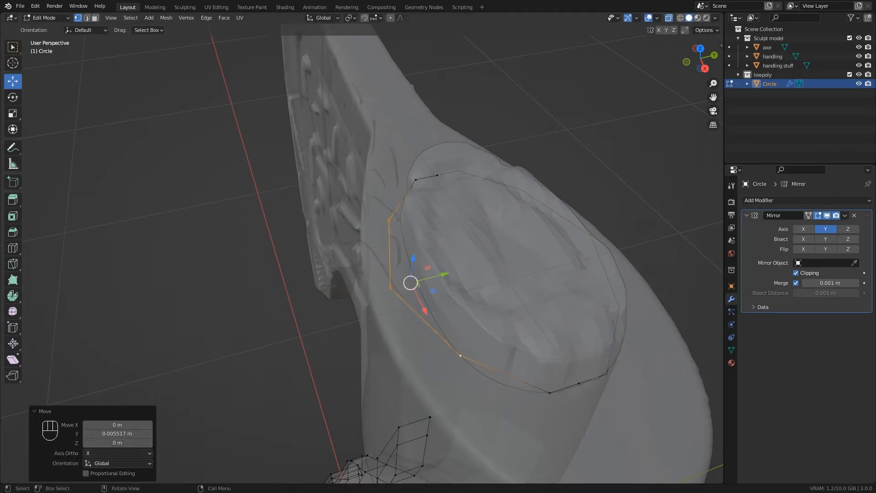
Extrude the whole end-cap loop upward about 0.0145 m along Z
{"action": "middle_click_drag", "start_coordinate": [446, 274], "coordinate": [480, 251]}
{"action": "left_click", "coordinate": [478, 212], "text": "alt"}
{"action": "key", "text": "e"}
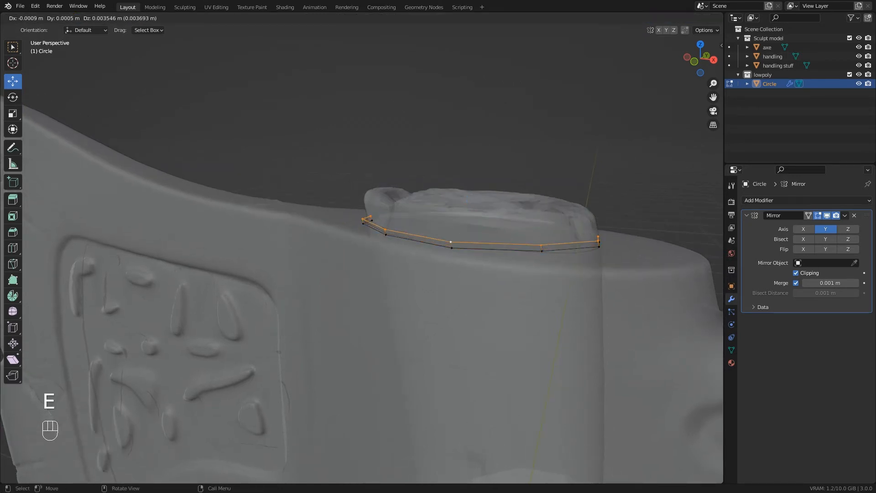
{"action": "key", "text": "z"}
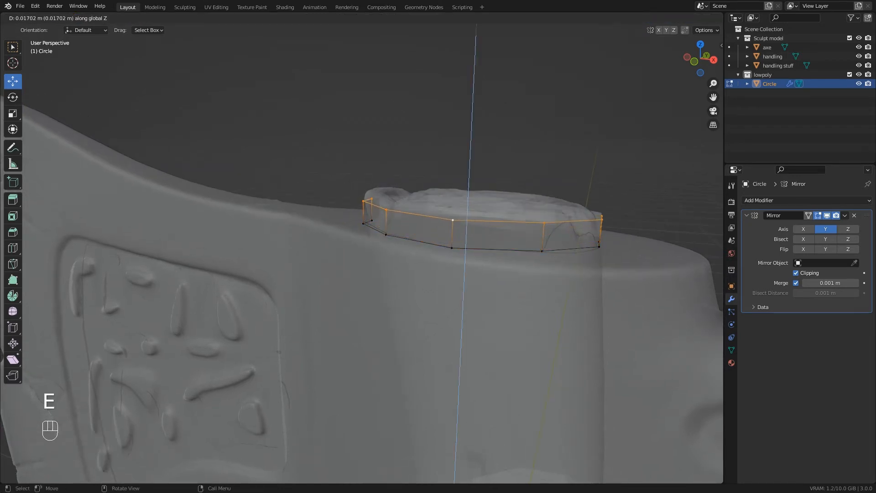
{"action": "left_click", "coordinate": [480, 227]}
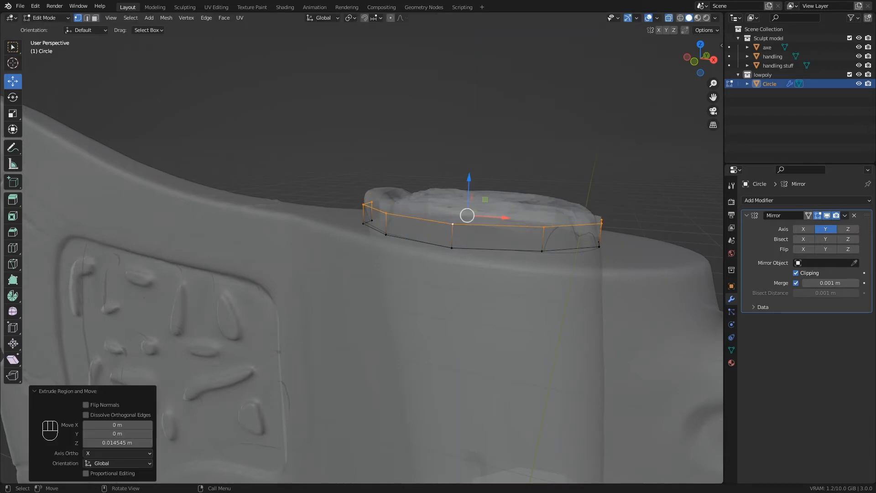
Extrude the cap's upper loop again about 0.011 m upward, scale it to 0.859 and move it about -0.0039 m along X
{"action": "key", "text": "e"}
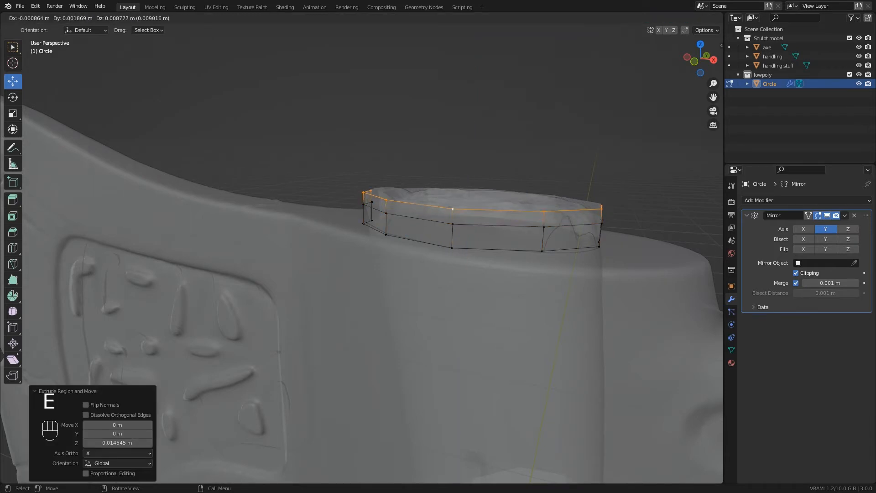
{"action": "left_click", "coordinate": [638, 214]}
{"action": "key", "text": "s"}
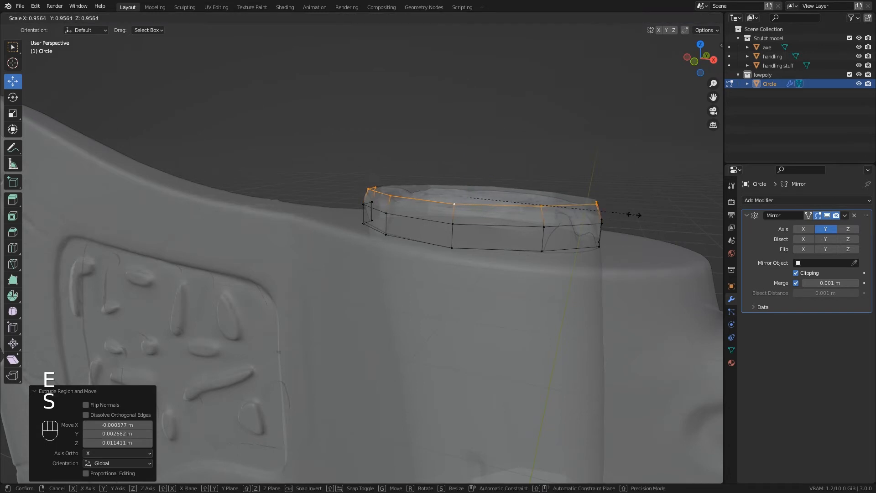
{"action": "left_click", "coordinate": [616, 211]}
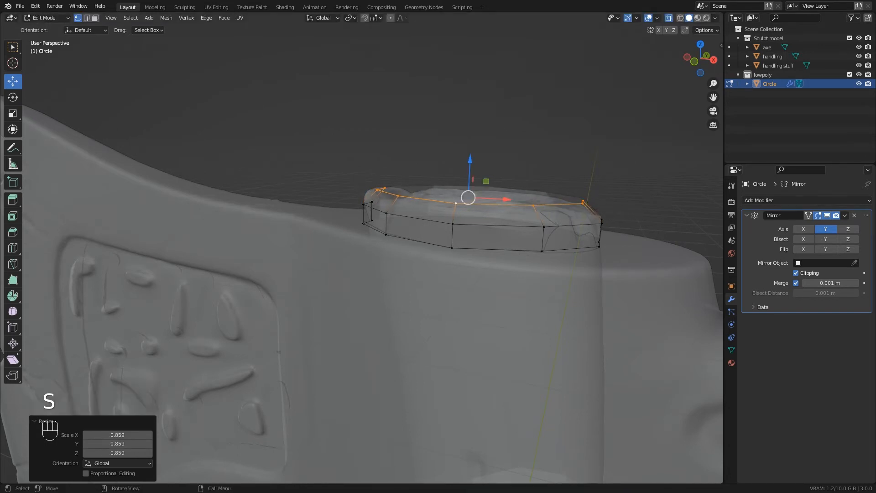
{"action": "key", "text": "g"}
{"action": "key", "text": "x"}
{"action": "left_click_drag", "start_coordinate": [496, 199], "coordinate": [502, 200]}
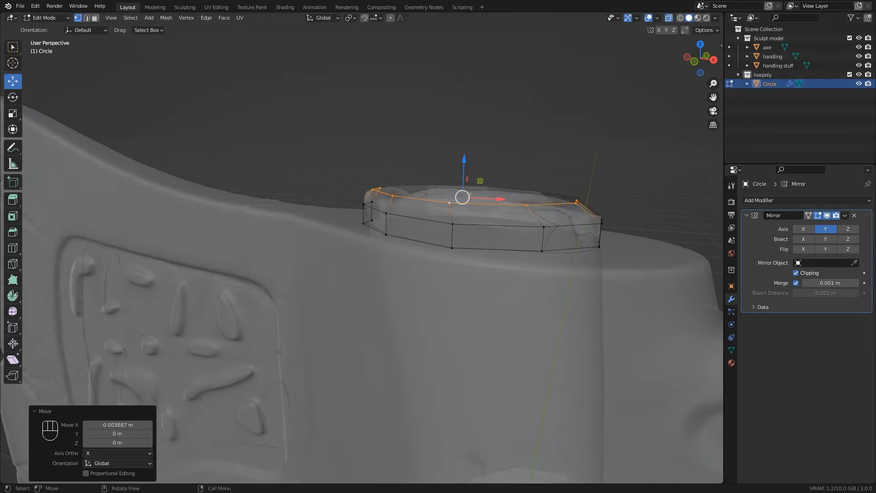
Join the two centre-line end vertices of the cap's top loop with an edge and subdivide it with one cut
{"action": "middle_click_drag", "start_coordinate": [502, 201], "coordinate": [475, 233]}
{"action": "scroll", "coordinate": [472, 225], "scroll_direction": "down", "scroll_amount": 4}
{"action": "scroll", "coordinate": [472, 224], "scroll_direction": "up", "scroll_amount": 1}
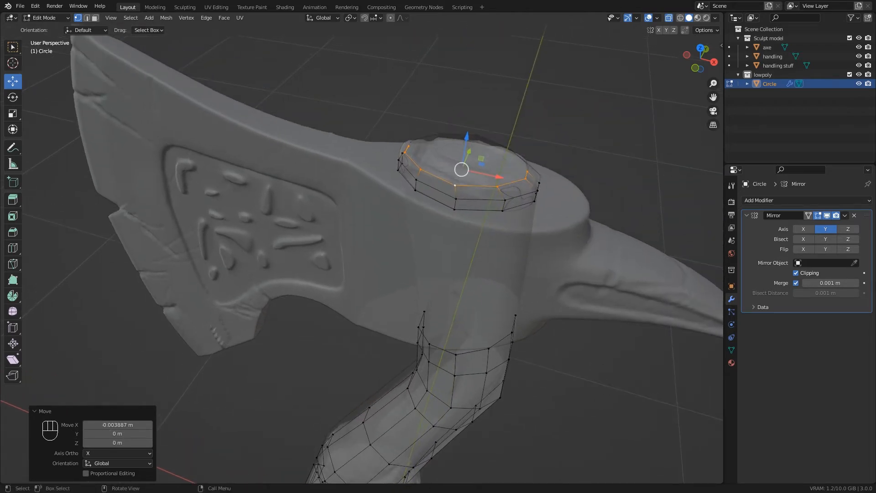
{"action": "scroll", "coordinate": [475, 165], "scroll_direction": "up", "scroll_amount": 3}
{"action": "middle_click_drag", "start_coordinate": [475, 164], "coordinate": [474, 221], "text": "shift"}
{"action": "middle_click_drag", "start_coordinate": [475, 221], "coordinate": [433, 209]}
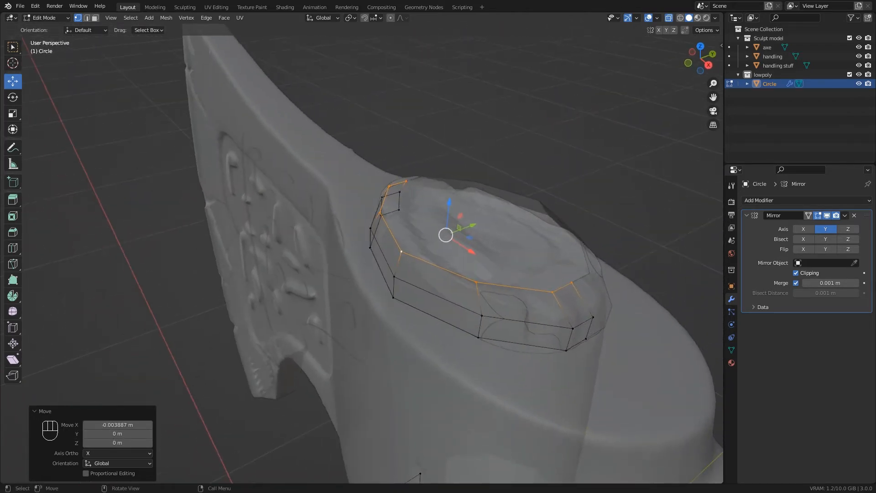
{"action": "left_click", "coordinate": [406, 181]}
{"action": "left_click", "coordinate": [572, 282], "text": "shift"}
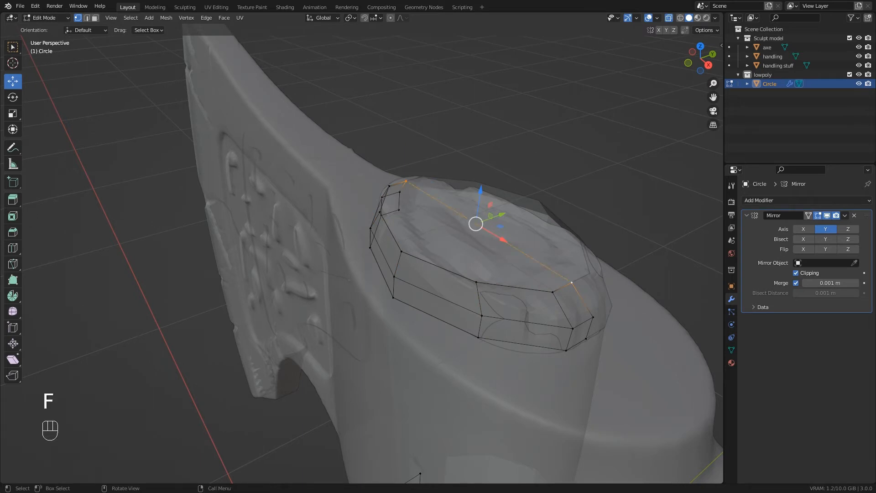
{"action": "right_click", "coordinate": [475, 220]}
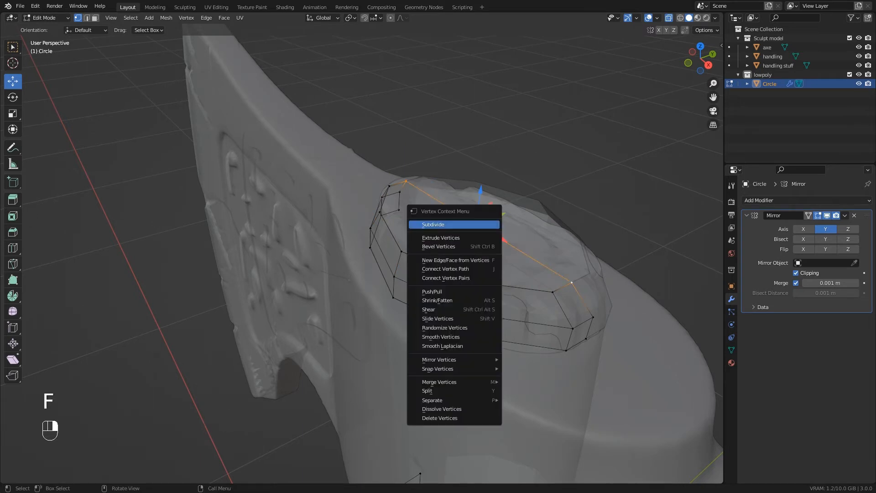
{"action": "left_click", "coordinate": [475, 223]}
{"action": "left_click", "coordinate": [476, 223]}
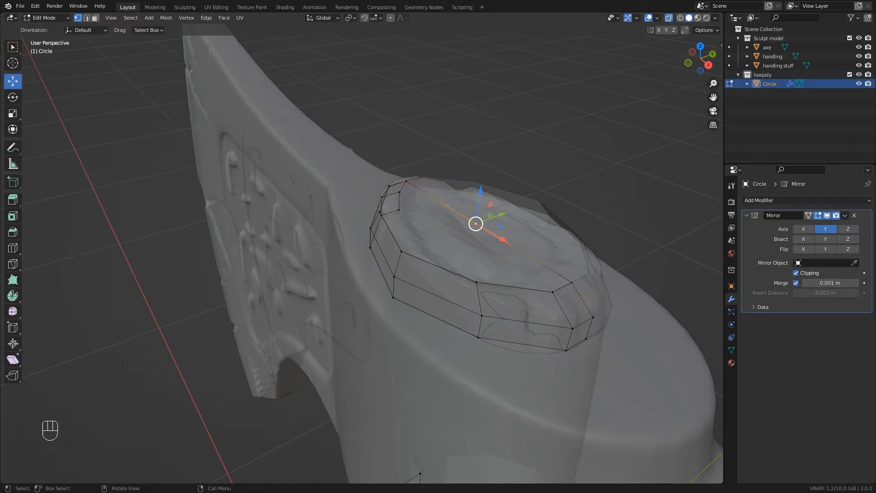
Connect the centre edge's midpoint to the side vertex of the cap's top loop and subdivide the new edge with one cut
{"action": "left_click", "coordinate": [401, 251], "text": "shift"}
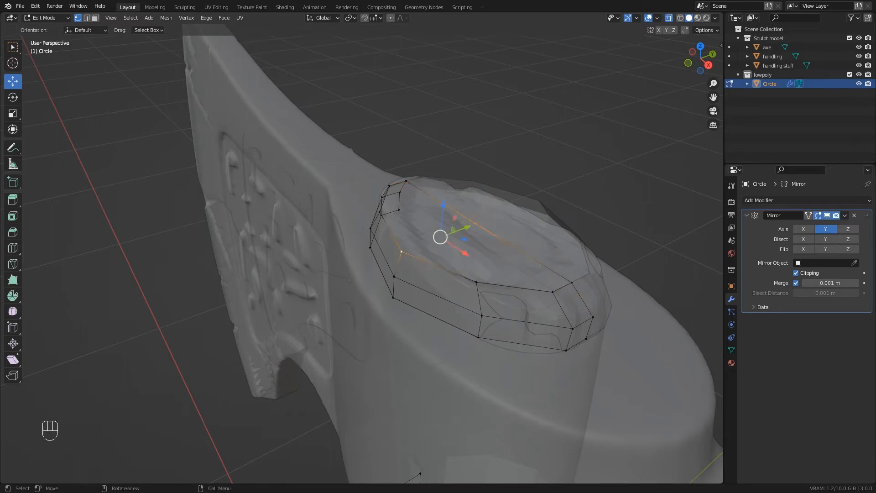
{"action": "right_click", "coordinate": [439, 234]}
{"action": "key", "text": "f"}
{"action": "right_click", "coordinate": [439, 233]}
{"action": "left_click", "coordinate": [439, 232]}
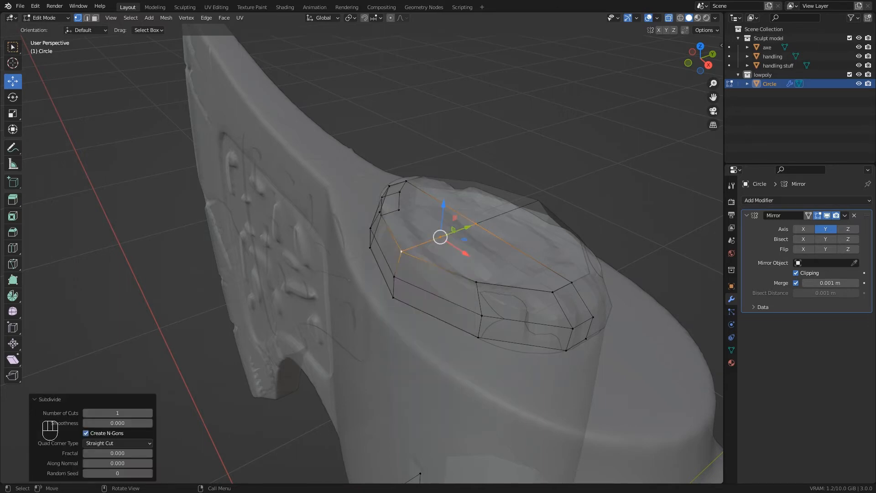
Fill the top of the end cap with faces on both sides of the subdivided cross edge
{"action": "left_click", "coordinate": [476, 282]}
{"action": "left_click", "coordinate": [401, 251], "text": "shift"}
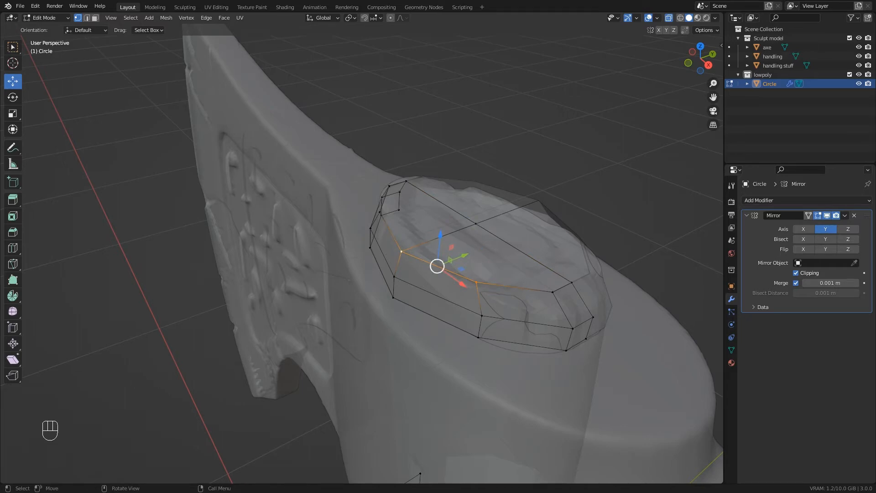
{"action": "key", "text": "f"}
{"action": "key", "text": "f"}
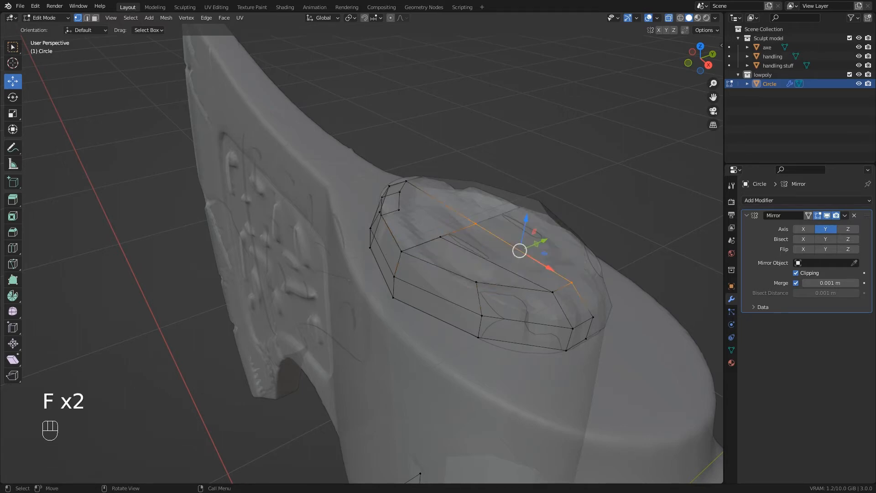
{"action": "left_click", "coordinate": [401, 252]}
{"action": "left_click", "coordinate": [380, 214], "text": "shift"}
{"action": "middle_click_drag", "start_coordinate": [381, 214], "coordinate": [441, 227]}
{"action": "left_click", "coordinate": [379, 208]}
{"action": "left_click", "coordinate": [449, 227], "text": "shift"}
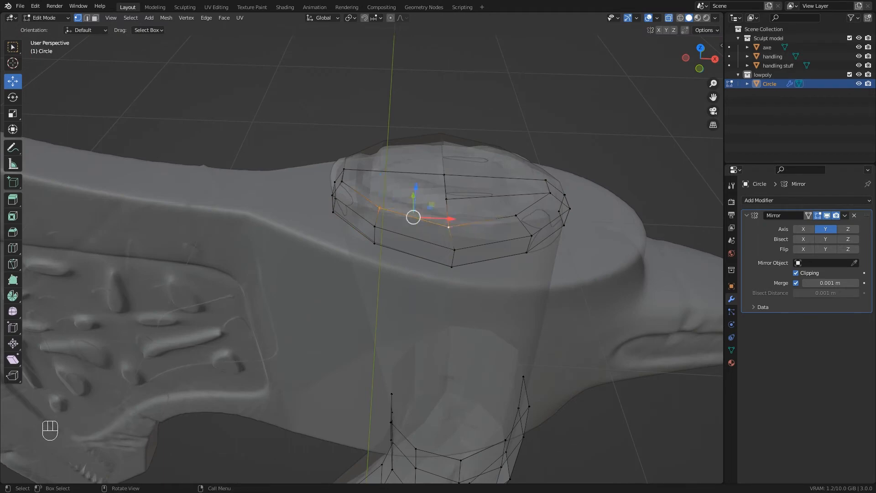
{"action": "key", "text": "f"}
{"action": "key", "text": "f"}
{"action": "middle_click_drag", "start_coordinate": [449, 226], "coordinate": [488, 219]}
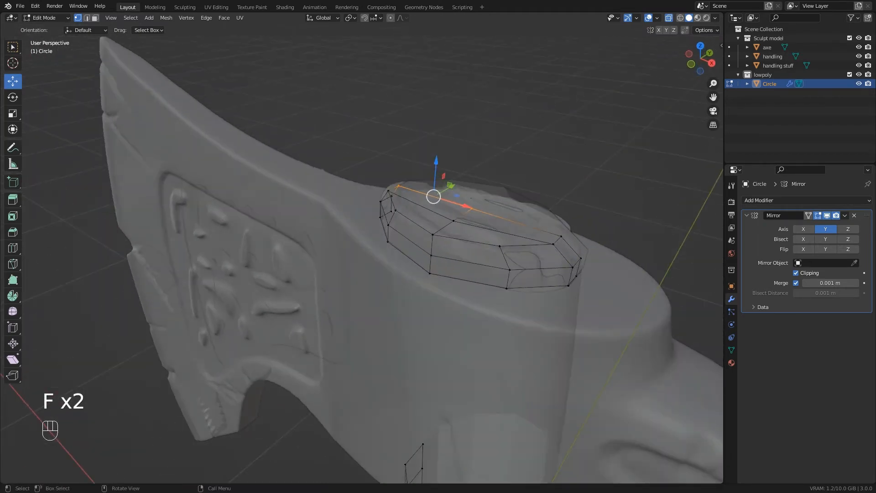
Leave Edit Mode, turn off X-ray and inspect the open underside of the handle's grip
{"action": "key", "text": "Tab"}
{"action": "scroll", "coordinate": [434, 255], "scroll_direction": "down", "scroll_amount": 5}
{"action": "middle_click_drag", "start_coordinate": [447, 319], "coordinate": [443, 87], "text": "shift"}
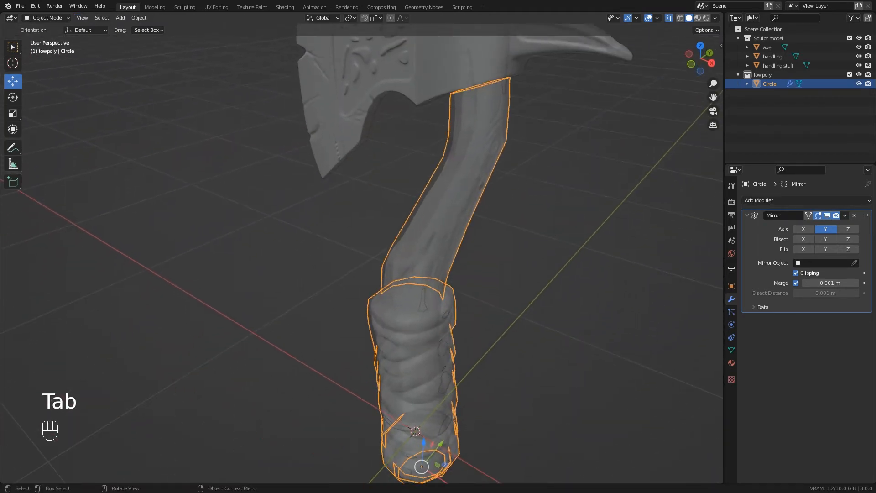
{"action": "scroll", "coordinate": [438, 256], "scroll_direction": "down", "scroll_amount": 4}
{"action": "middle_click_drag", "start_coordinate": [438, 274], "coordinate": [440, 201]}
{"action": "middle_click_drag", "start_coordinate": [456, 319], "coordinate": [434, 201], "text": "shift"}
{"action": "scroll", "coordinate": [438, 256], "scroll_direction": "up", "scroll_amount": 3}
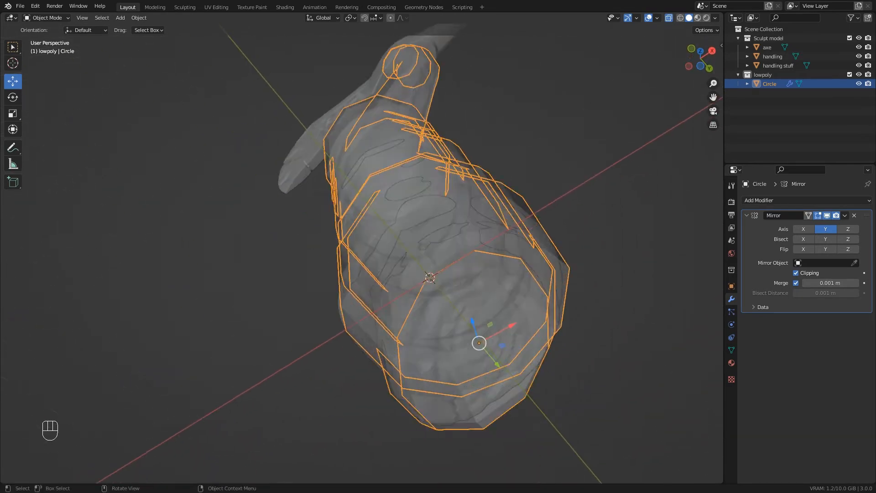
{"action": "middle_click_drag", "start_coordinate": [440, 256], "coordinate": [438, 283]}
{"action": "middle_click_drag", "start_coordinate": [439, 319], "coordinate": [439, 196], "text": "shift"}
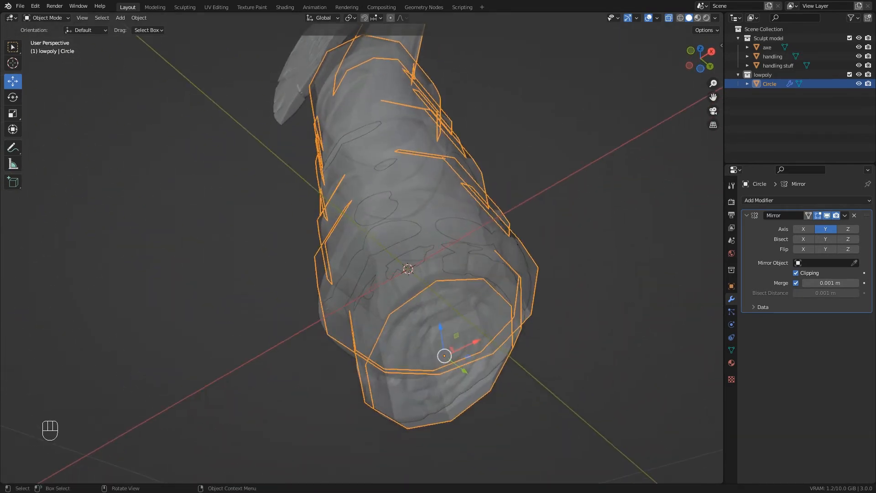
{"action": "key", "text": "alt+z"}
{"action": "scroll", "coordinate": [520, 256], "scroll_direction": "up", "scroll_amount": 3}
{"action": "middle_click_drag", "start_coordinate": [520, 255], "coordinate": [559, 151], "text": "shift"}
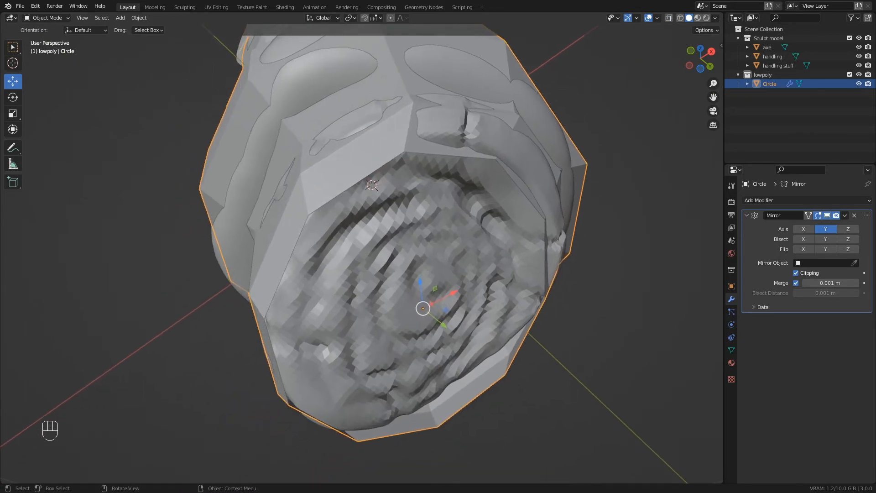
In Edit Mode, join the two centre-line vertices of the handle's bottom opening with an edge and subdivide it once
{"action": "key", "text": "Tab"}
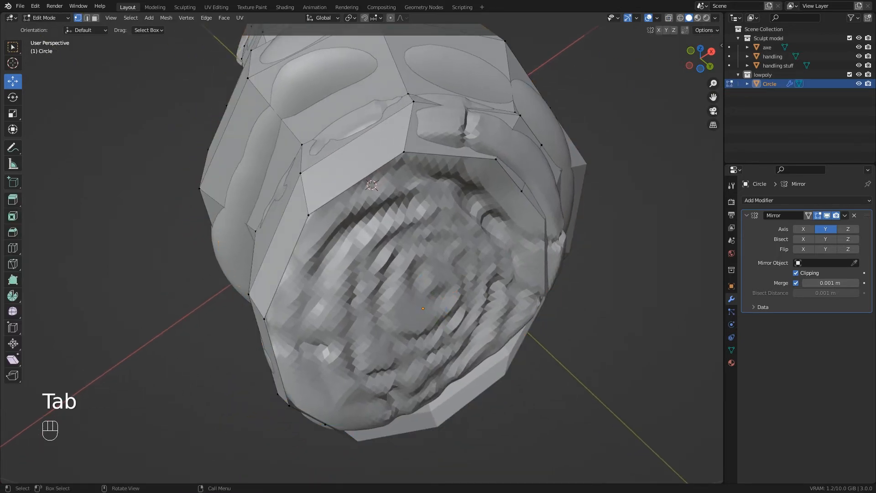
{"action": "left_click", "coordinate": [522, 191]}
{"action": "middle_click_drag", "start_coordinate": [521, 190], "coordinate": [525, 60], "text": "shift"}
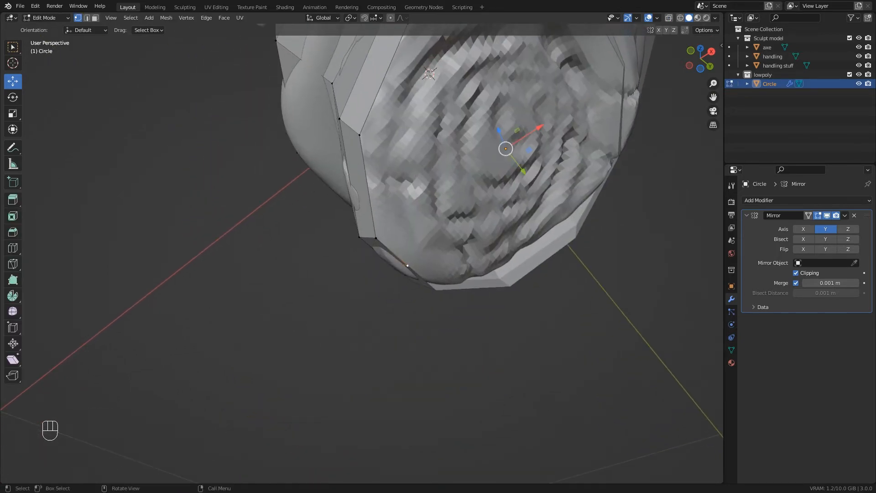
{"action": "middle_click_drag", "start_coordinate": [408, 265], "coordinate": [341, 386], "text": "shift"}
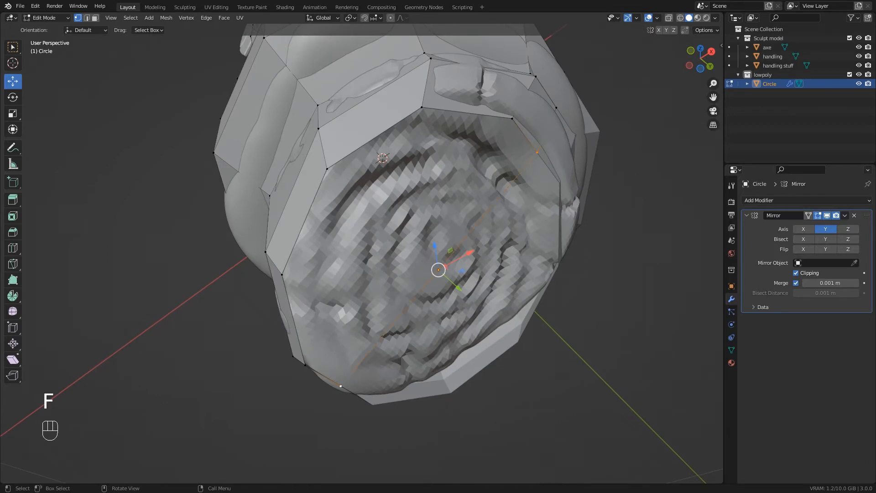
{"action": "right_click", "coordinate": [450, 218]}
{"action": "left_click", "coordinate": [449, 219]}
{"action": "key", "text": "f"}
Connect the bottom centre edge's midpoint to the side vertex of the opening and subdivide the new edge with one cut
{"action": "left_click", "coordinate": [327, 169], "text": "shift"}
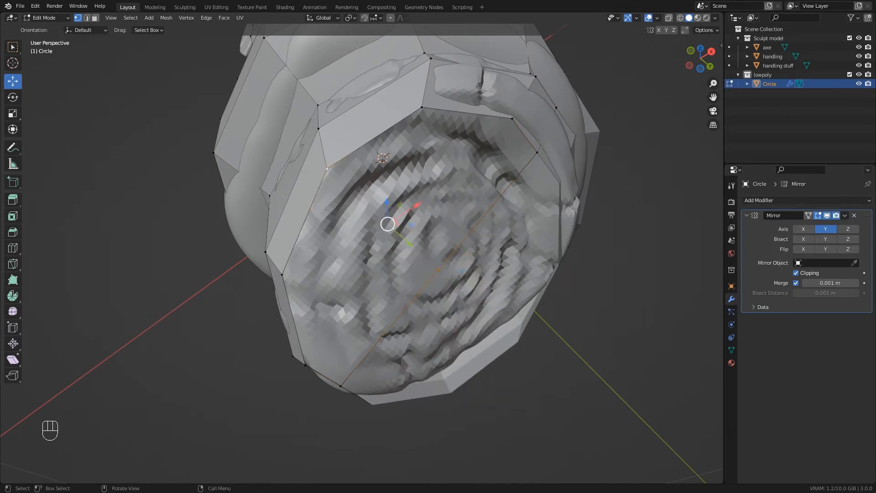
{"action": "key", "text": "f"}
{"action": "right_click", "coordinate": [369, 229]}
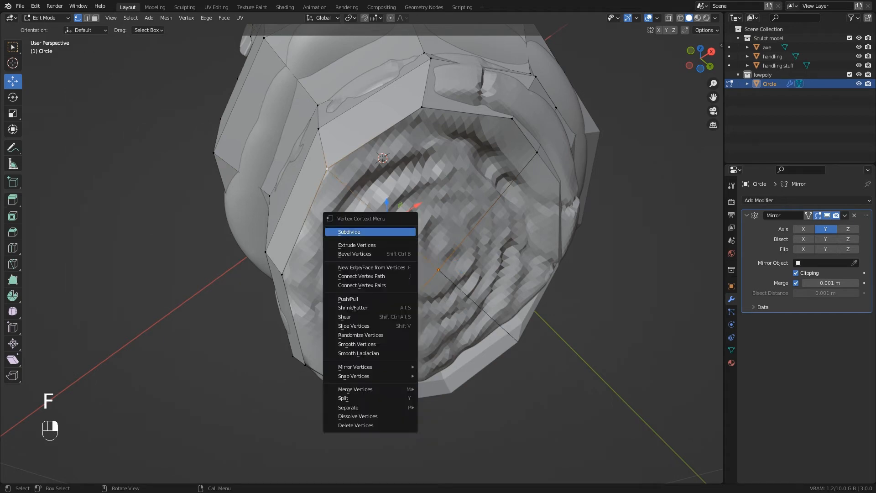
{"action": "left_click", "coordinate": [369, 229]}
{"action": "key", "text": "shift"}
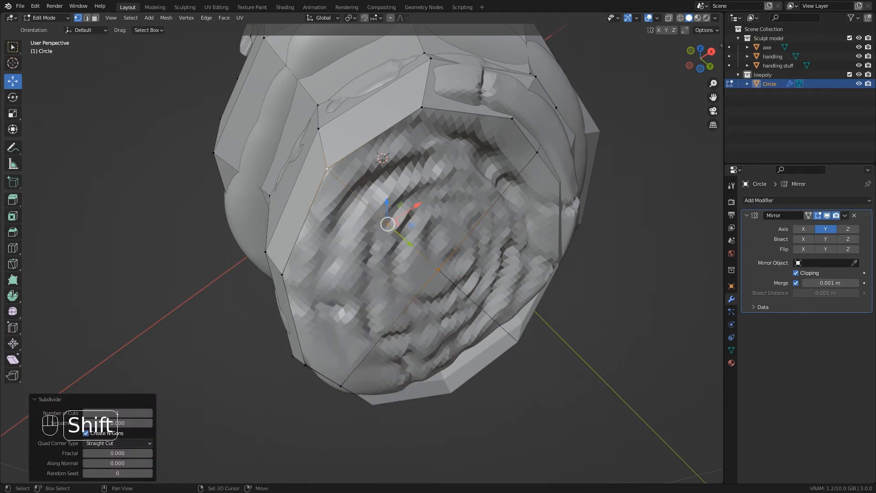
{"action": "left_click", "coordinate": [282, 274], "text": "shift"}
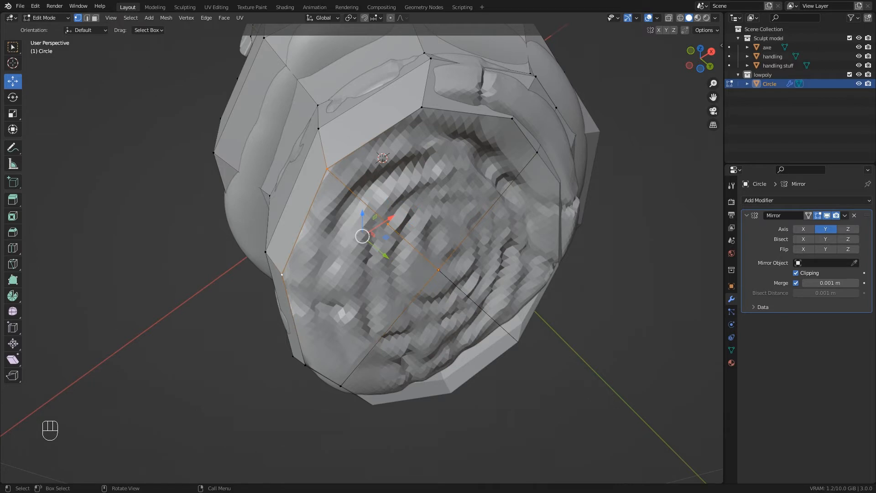
{"action": "key", "text": "f"}
{"action": "key", "text": "ctrl+z"}
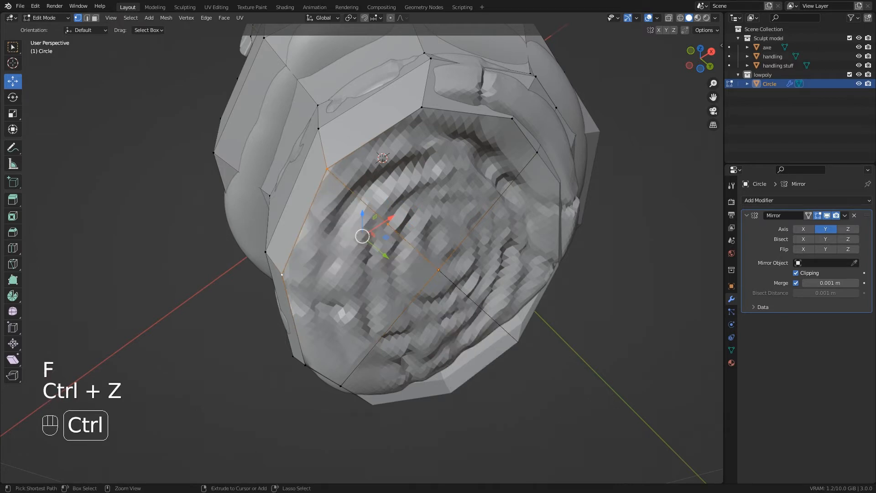
Fill the handle's bottom opening with faces on both sides of the subdivided cross edge
{"action": "left_click", "coordinate": [387, 224]}
{"action": "left_click", "coordinate": [327, 169]}
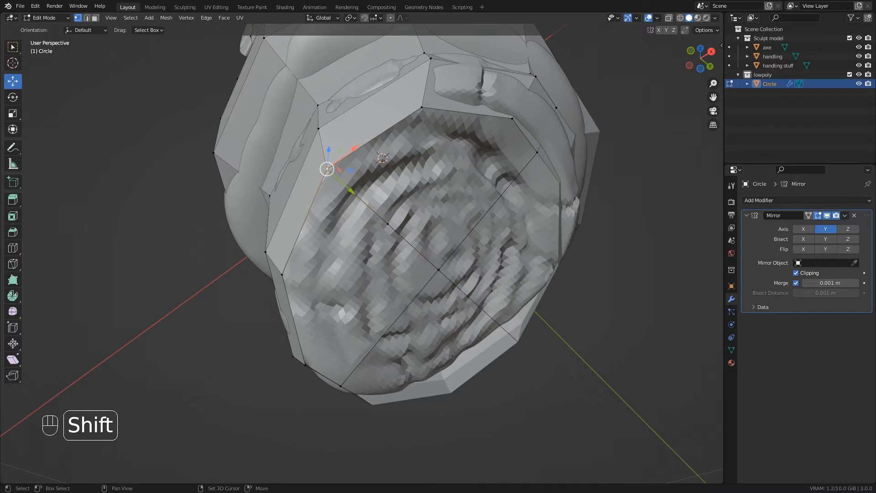
{"action": "left_click", "coordinate": [282, 275], "text": "shift"}
{"action": "left_click", "coordinate": [282, 274]}
{"action": "left_click", "coordinate": [327, 168], "text": "shift"}
{"action": "key", "text": "f"}
{"action": "key", "text": "f"}
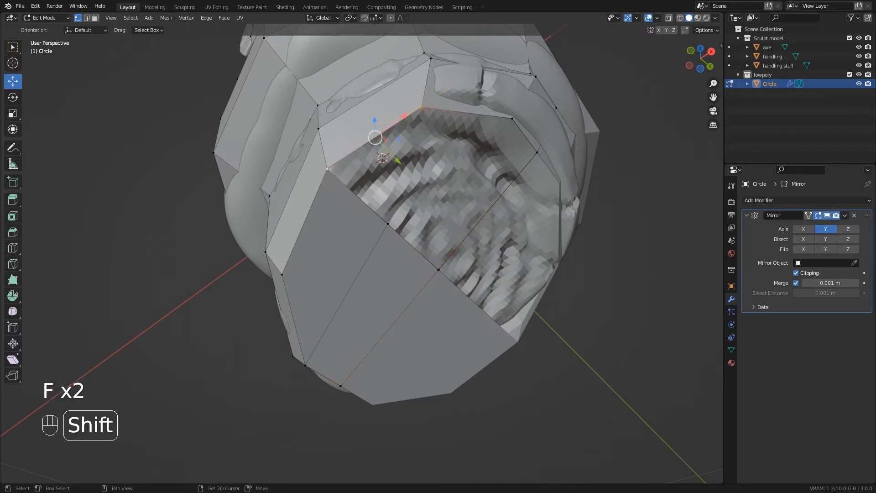
{"action": "key", "text": "f"}
{"action": "key", "text": "f"}
{"action": "scroll", "coordinate": [408, 164], "scroll_direction": "down", "scroll_amount": 7}
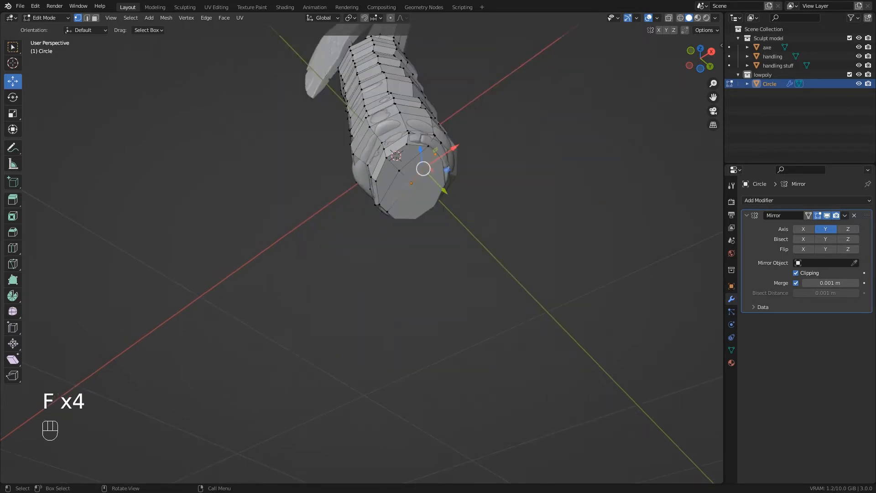
Extrude the lower edge loop of the handle's top cap outward over the axe head, scaling it to about 1.71
{"action": "middle_click_drag", "start_coordinate": [408, 163], "coordinate": [434, 244]}
{"action": "key", "text": "Tab"}
{"action": "middle_click_drag", "start_coordinate": [433, 244], "coordinate": [335, 449], "text": "shift"}
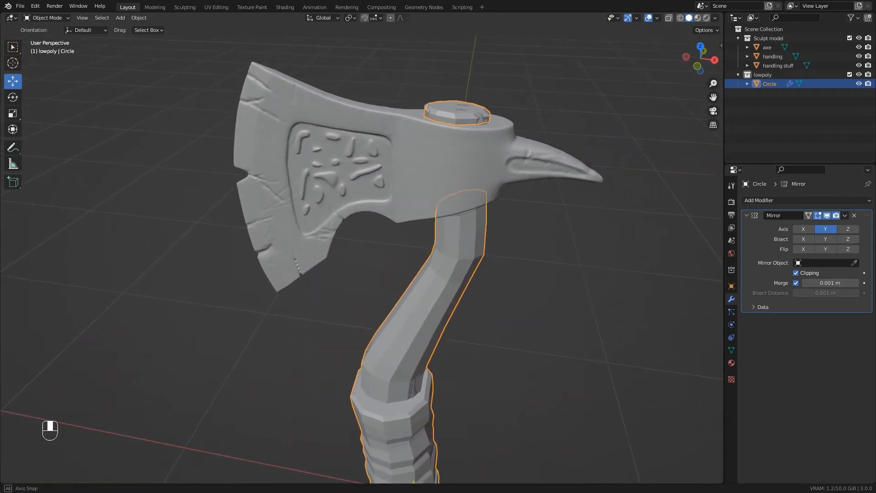
{"action": "scroll", "coordinate": [484, 148], "scroll_direction": "up", "scroll_amount": 4}
{"action": "middle_click_drag", "start_coordinate": [456, 182], "coordinate": [467, 263], "text": "shift"}
{"action": "key", "text": "Tab"}
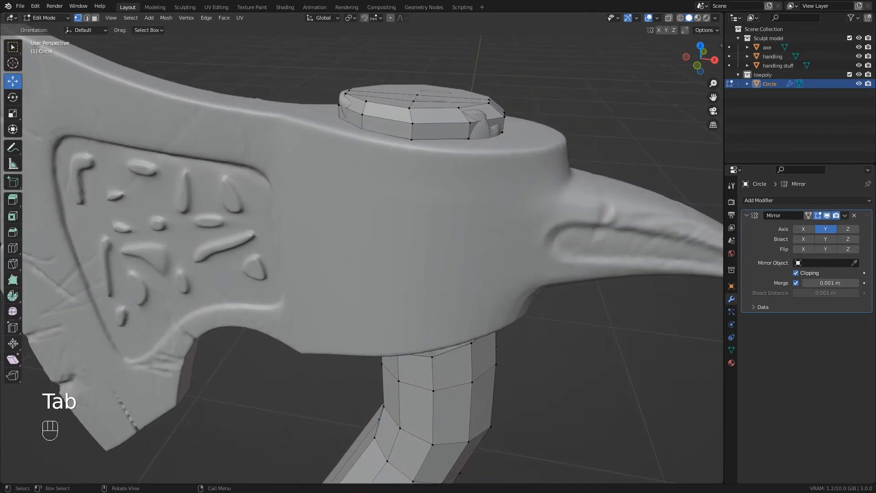
{"action": "left_click", "coordinate": [416, 128], "text": "alt"}
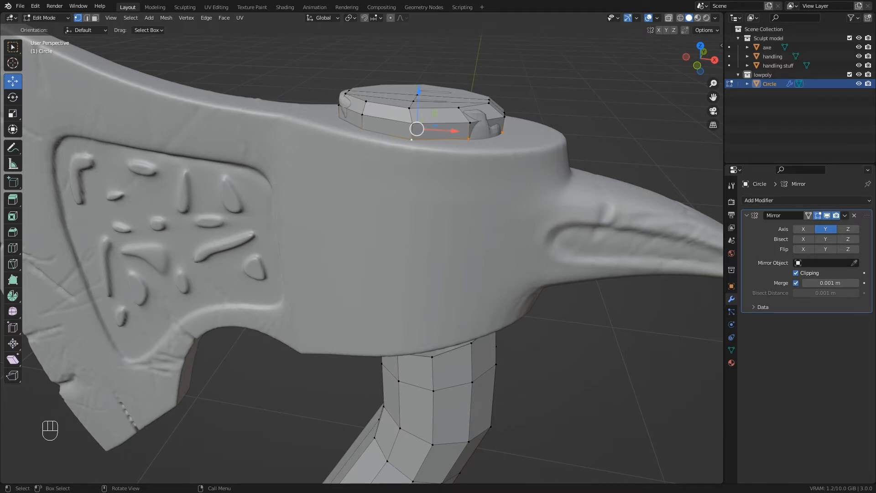
{"action": "key", "text": "alt+z"}
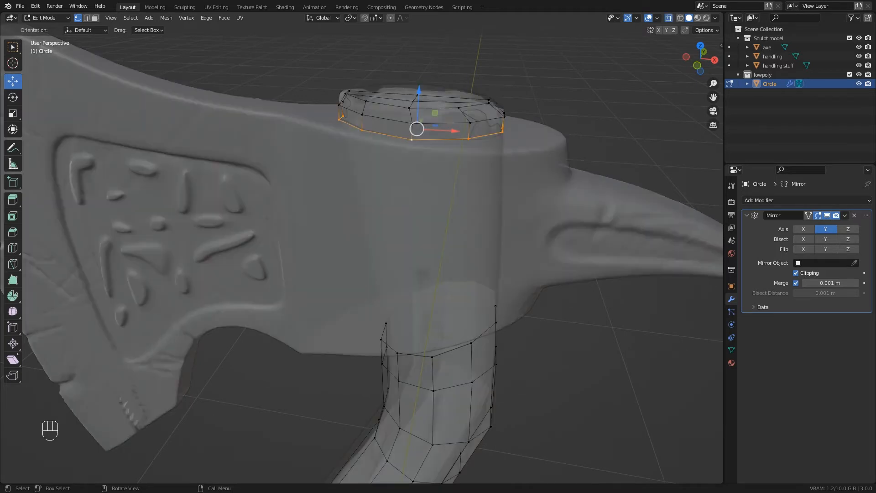
{"action": "key", "text": "e"}
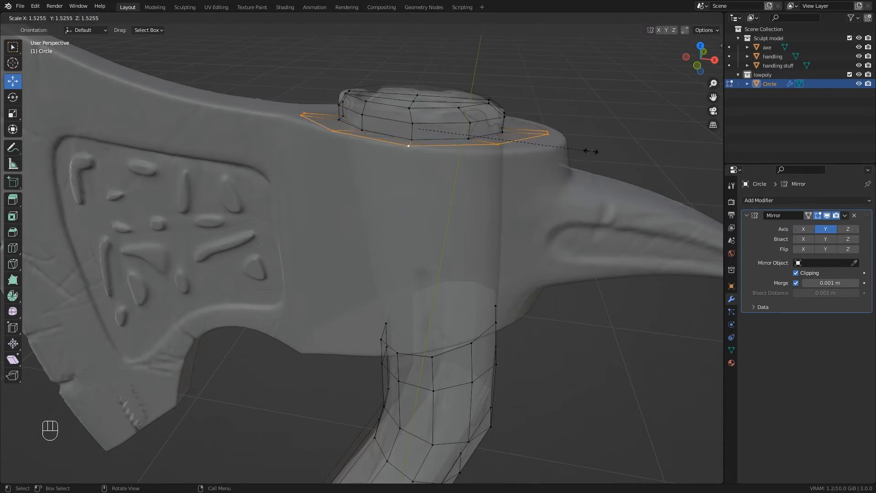
{"action": "left_click", "coordinate": [613, 156]}
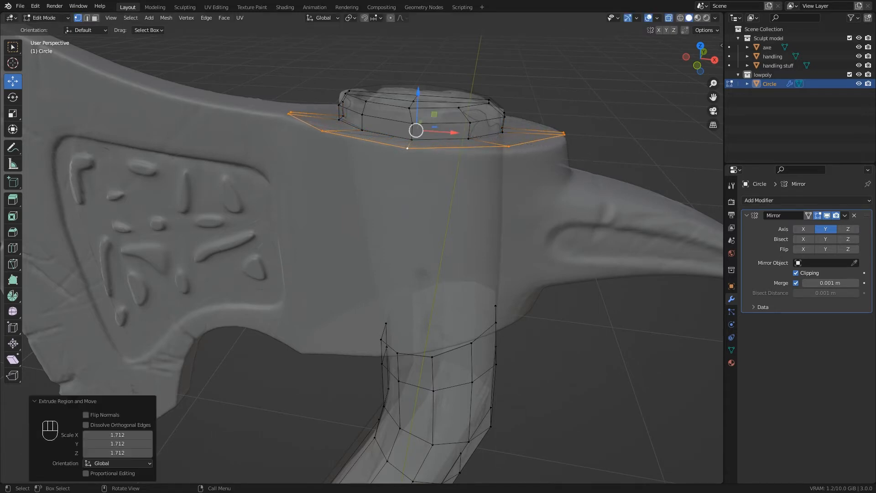
In top view, fit the extruded rim's middle and spike-side vertices to the outline of the sculpted head
{"action": "middle_click_drag", "start_coordinate": [613, 156], "coordinate": [572, 57]}
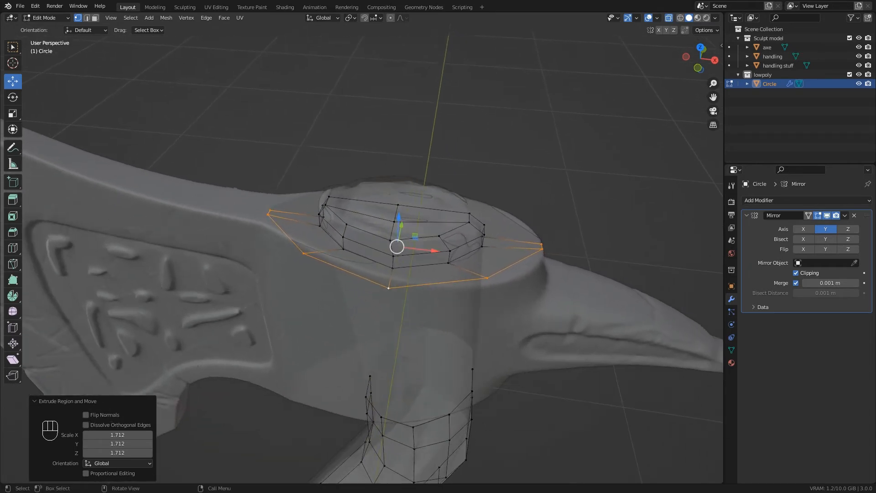
{"action": "key", "text": "KP_7"}
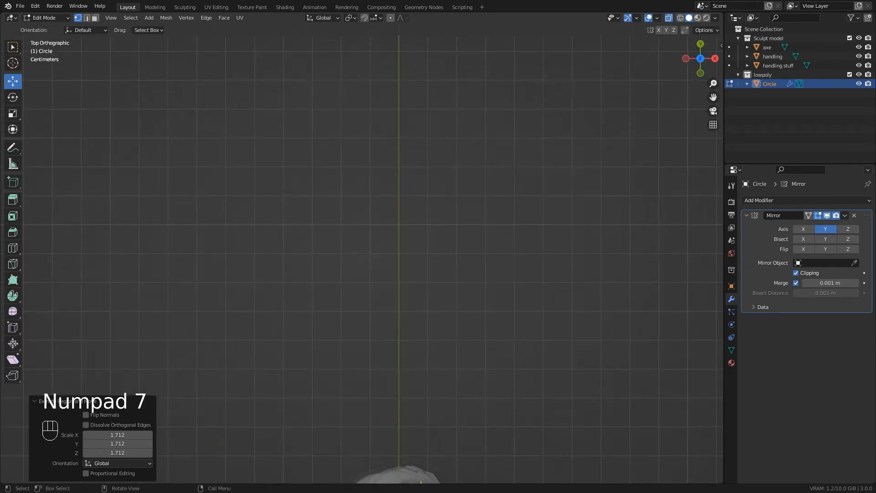
{"action": "middle_click_drag", "start_coordinate": [502, 365], "coordinate": [543, 122], "text": "shift"}
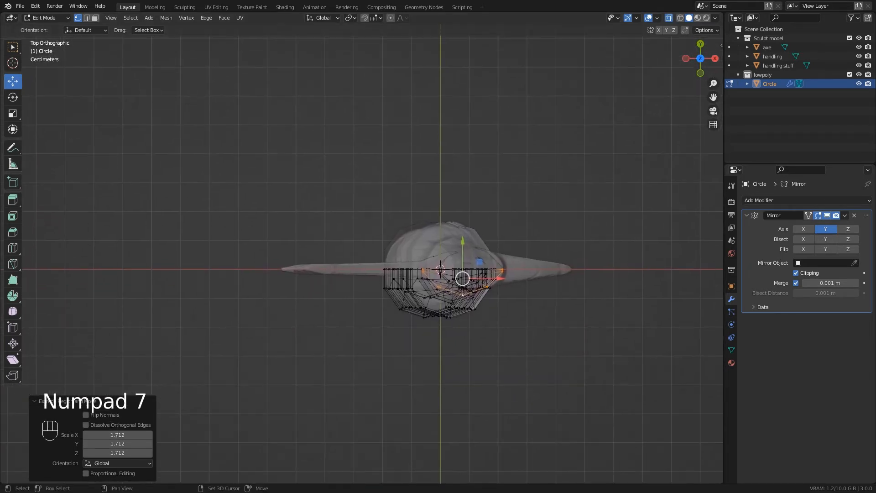
{"action": "key", "text": "KP_Decimal"}
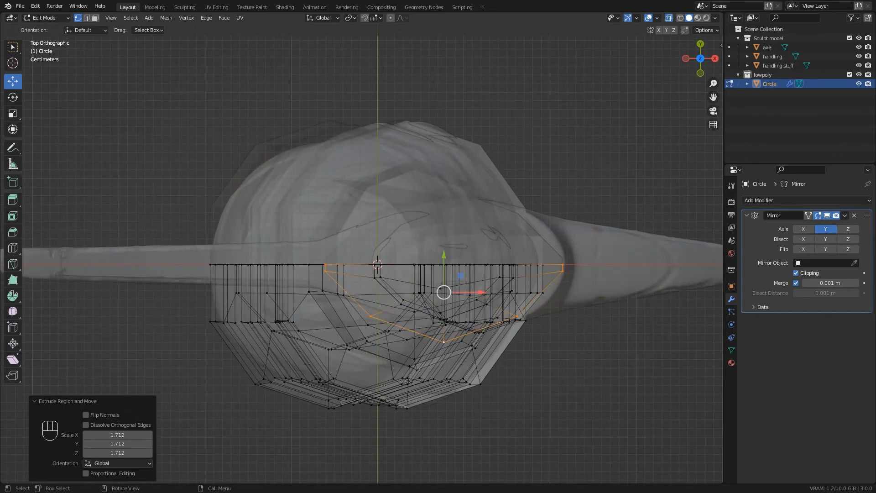
{"action": "key", "text": "alt+z"}
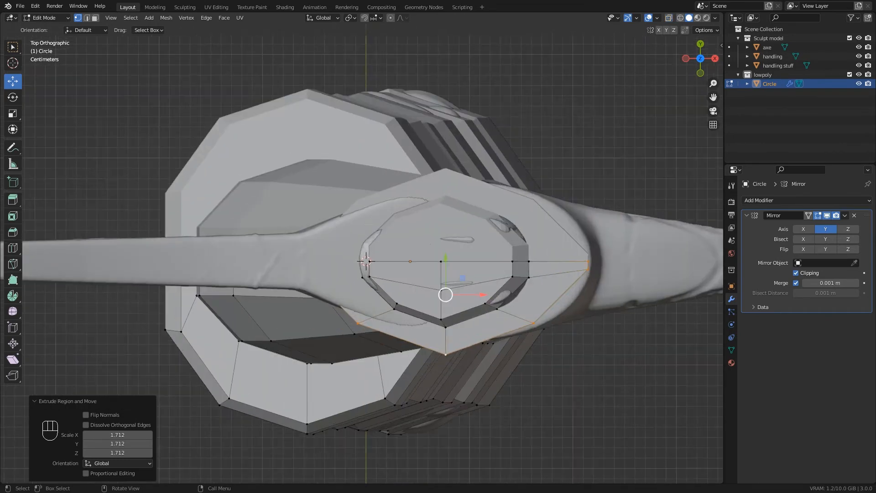
{"action": "middle_click_drag", "start_coordinate": [373, 255], "coordinate": [400, 221], "text": "shift"}
{"action": "left_click", "coordinate": [471, 317]}
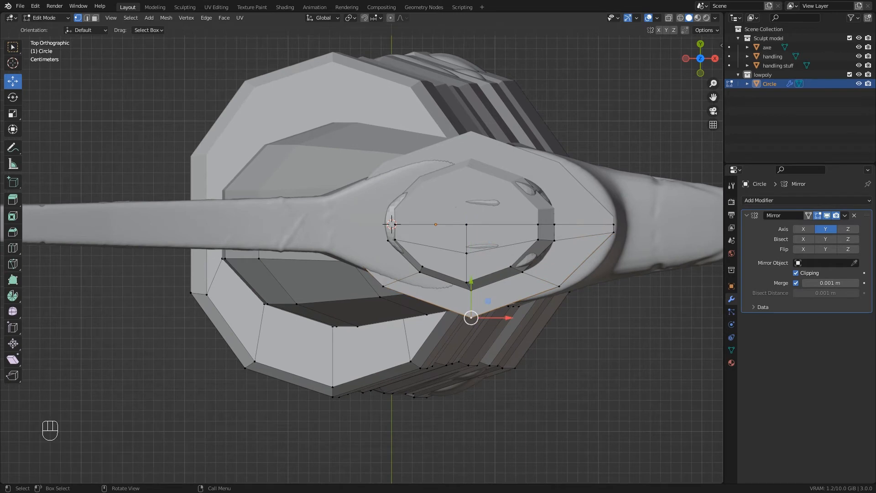
{"action": "left_click_drag", "start_coordinate": [471, 280], "coordinate": [470, 265]}
{"action": "left_click", "coordinate": [559, 286]}
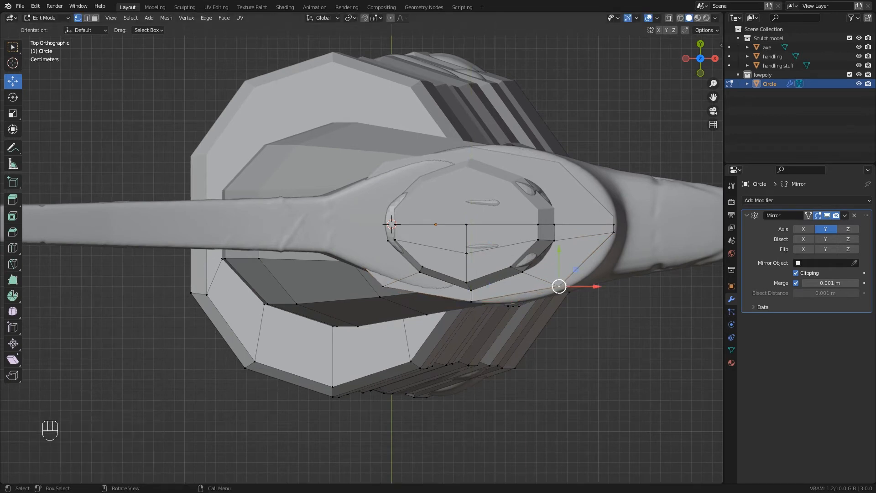
{"action": "left_click_drag", "start_coordinate": [559, 286], "coordinate": [559, 291]}
{"action": "left_click", "coordinate": [614, 232]}
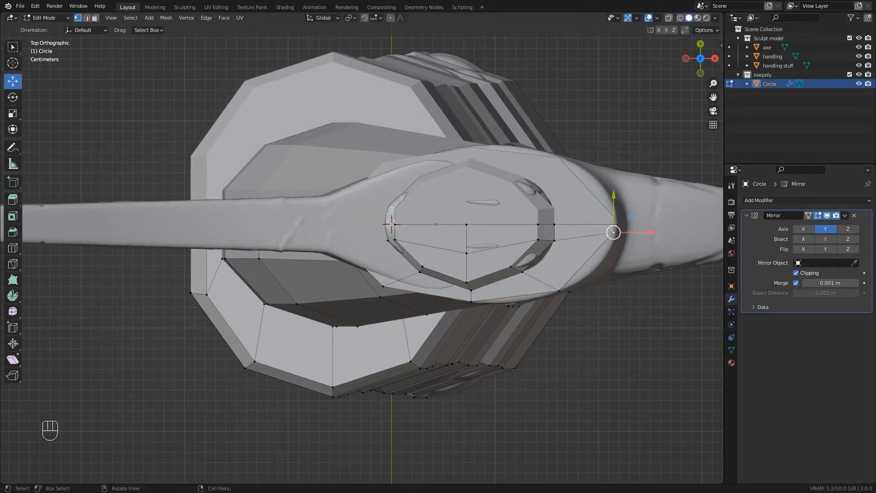
{"action": "left_click_drag", "start_coordinate": [614, 231], "coordinate": [593, 268]}
Fit the rim's two blade-side vertices to the head outline, moving them about 0.0098 m and -0.024 m along Y
{"action": "middle_click_drag", "start_coordinate": [592, 268], "coordinate": [715, 253], "text": "shift"}
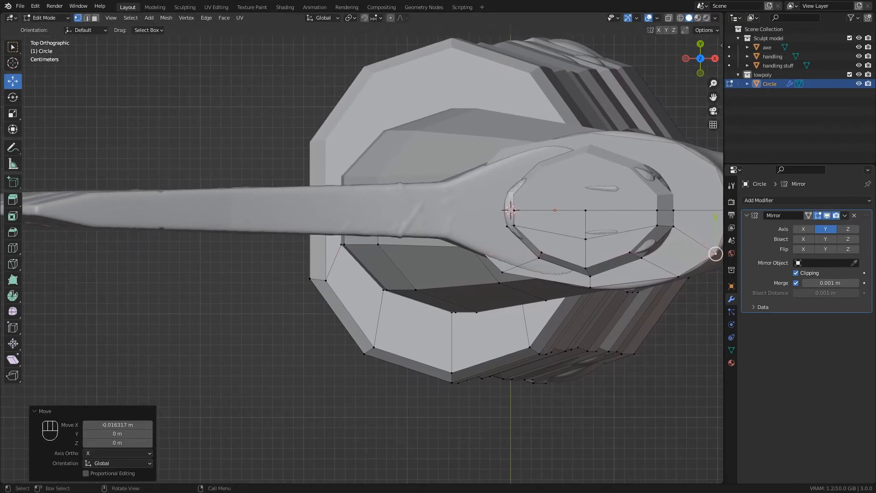
{"action": "scroll", "coordinate": [502, 272], "scroll_direction": "up", "scroll_amount": 2}
{"action": "left_click", "coordinate": [497, 275]}
{"action": "left_click_drag", "start_coordinate": [497, 245], "coordinate": [498, 230]}
{"action": "middle_click_drag", "start_coordinate": [472, 182], "coordinate": [538, 202], "text": "shift"}
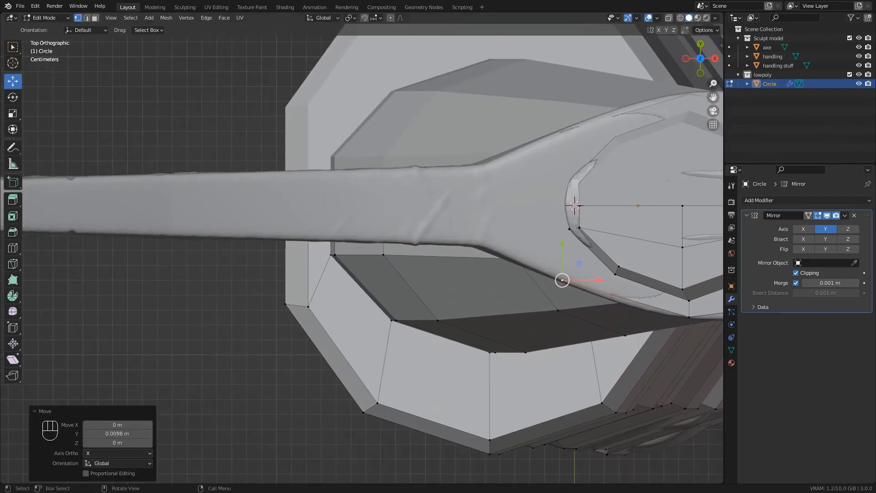
{"action": "scroll", "coordinate": [536, 201], "scroll_direction": "down", "scroll_amount": 2}
{"action": "key", "text": "alt+z"}
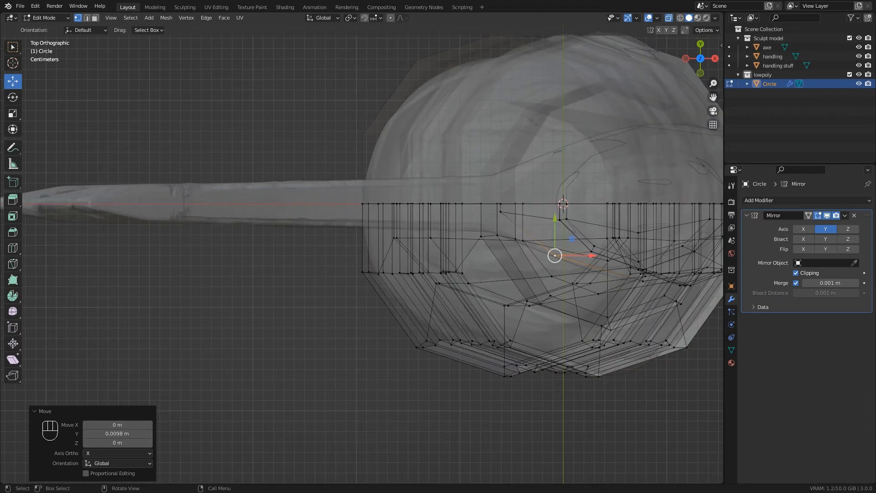
{"action": "scroll", "coordinate": [537, 196], "scroll_direction": "up", "scroll_amount": 1}
{"action": "left_click", "coordinate": [493, 215]}
{"action": "middle_click_drag", "start_coordinate": [492, 215], "coordinate": [500, 219], "text": "shift"}
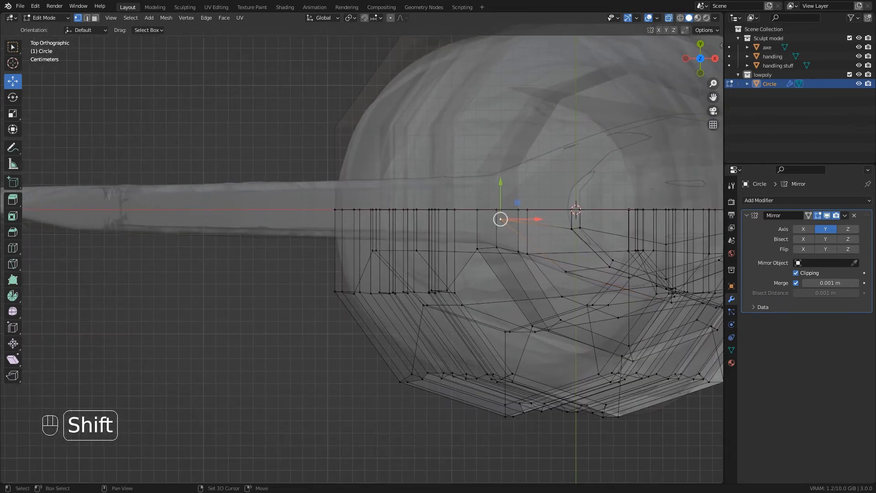
{"action": "left_click_drag", "start_coordinate": [501, 196], "coordinate": [501, 226]}
Extrude the open edge loop at the handle's upper end and scale it outward across the head's underside
{"action": "scroll", "coordinate": [543, 242], "scroll_direction": "down", "scroll_amount": 3}
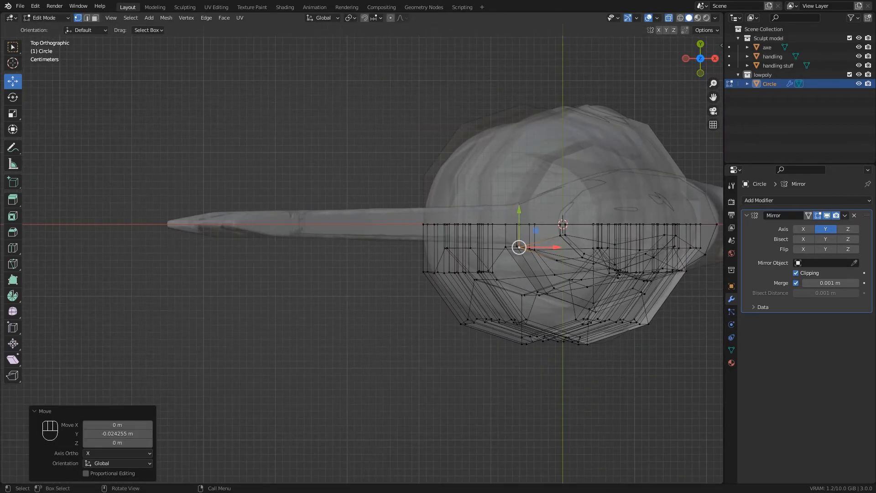
{"action": "middle_click_drag", "start_coordinate": [543, 242], "coordinate": [390, 201], "text": "shift"}
{"action": "scroll", "coordinate": [516, 315], "scroll_direction": "down", "scroll_amount": 4}
{"action": "scroll", "coordinate": [443, 340], "scroll_direction": "up", "scroll_amount": 4}
{"action": "middle_click_drag", "start_coordinate": [390, 201], "coordinate": [404, 339]}
{"action": "scroll", "coordinate": [390, 310], "scroll_direction": "up", "scroll_amount": 2}
{"action": "left_click", "coordinate": [418, 135], "text": "alt"}
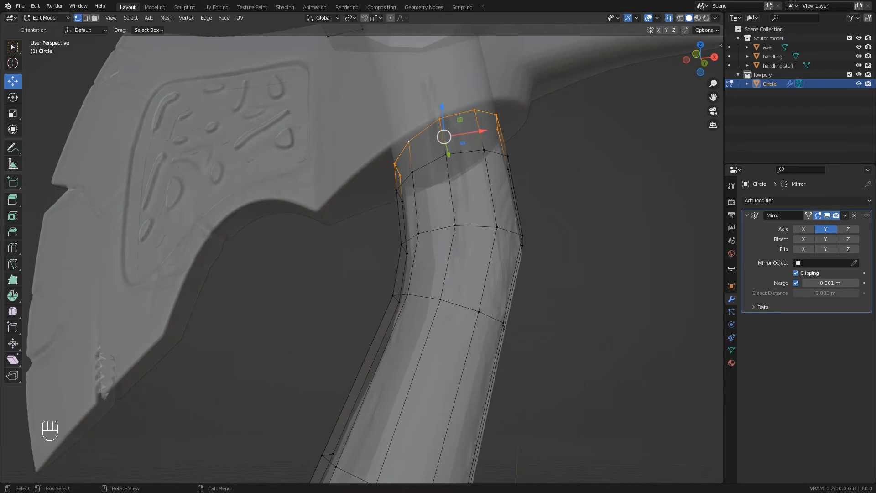
{"action": "key", "text": "e"}
{"action": "key", "text": "s"}
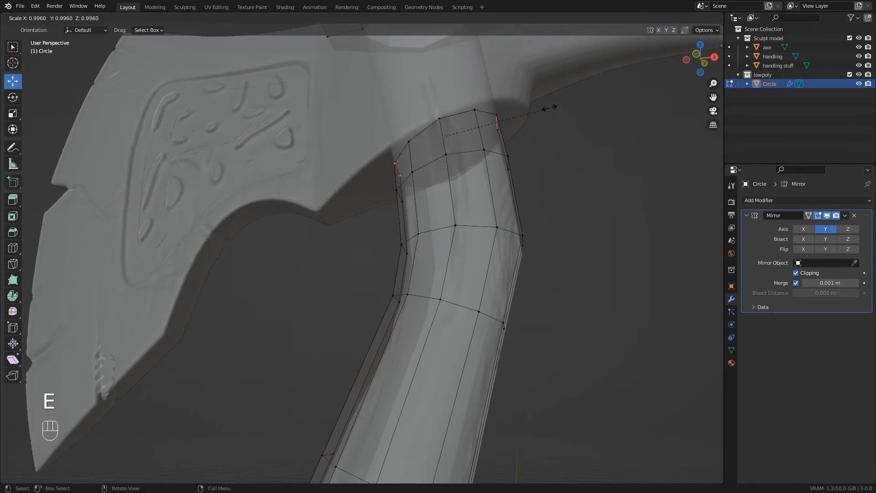
{"action": "left_click", "coordinate": [589, 93]}
In front view, move the two spike-side vertices of the lower rim about 0.016 m in X and 0.0066 m in Z, onto the head's edge
{"action": "middle_click_drag", "start_coordinate": [589, 93], "coordinate": [571, 90]}
{"action": "left_click", "coordinate": [422, 77]}
{"action": "left_click", "coordinate": [432, 93], "text": "shift"}
{"action": "middle_click_drag", "start_coordinate": [433, 93], "coordinate": [433, 82]}
{"action": "key", "text": "KP_1"}
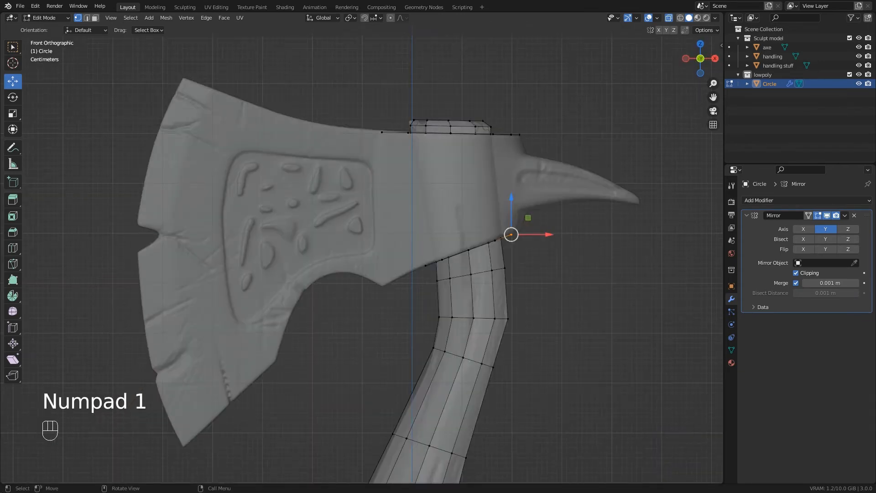
{"action": "scroll", "coordinate": [483, 186], "scroll_direction": "up", "scroll_amount": 7}
{"action": "middle_click_drag", "start_coordinate": [483, 186], "coordinate": [374, 83], "text": "shift"}
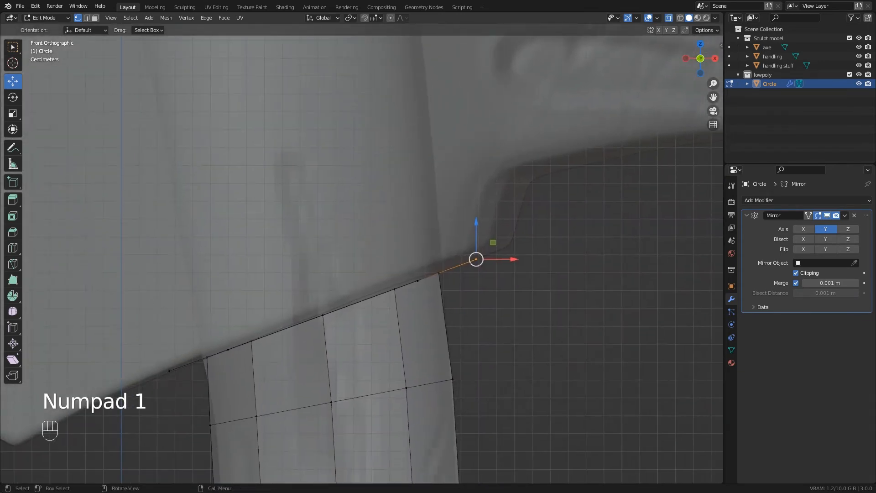
{"action": "key", "text": "g"}
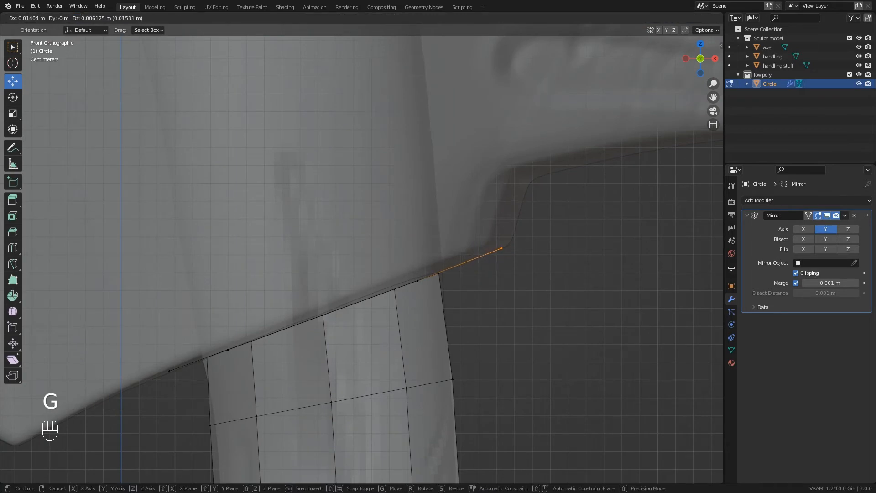
{"action": "left_click", "coordinate": [345, 289]}
Move the two blade-side vertices of the lower rim to the pointed bottom corner of the head beside the blade
{"action": "scroll", "coordinate": [343, 289], "scroll_direction": "down", "scroll_amount": 2}
{"action": "middle_click_drag", "start_coordinate": [343, 289], "coordinate": [410, 255], "text": "shift"}
{"action": "scroll", "coordinate": [410, 254], "scroll_direction": "down", "scroll_amount": 3}
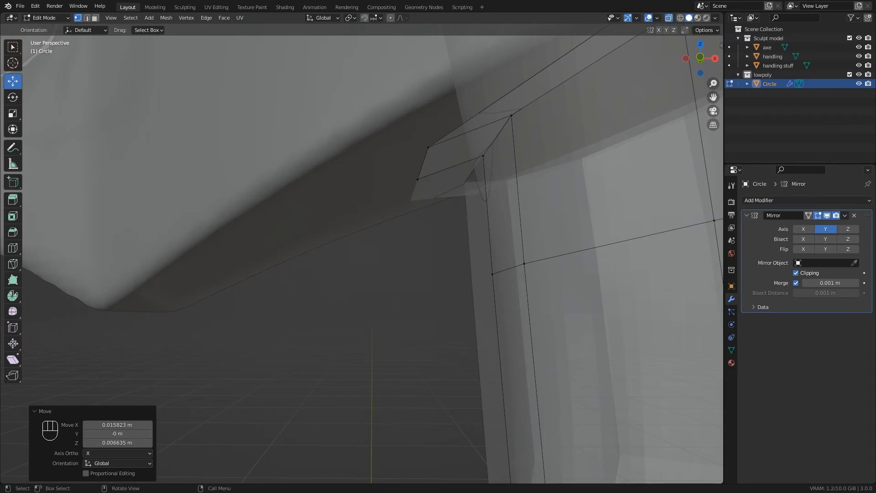
{"action": "left_click", "coordinate": [428, 147]}
{"action": "left_click", "coordinate": [417, 179], "text": "shift"}
{"action": "scroll", "coordinate": [418, 183], "scroll_direction": "down", "scroll_amount": 5}
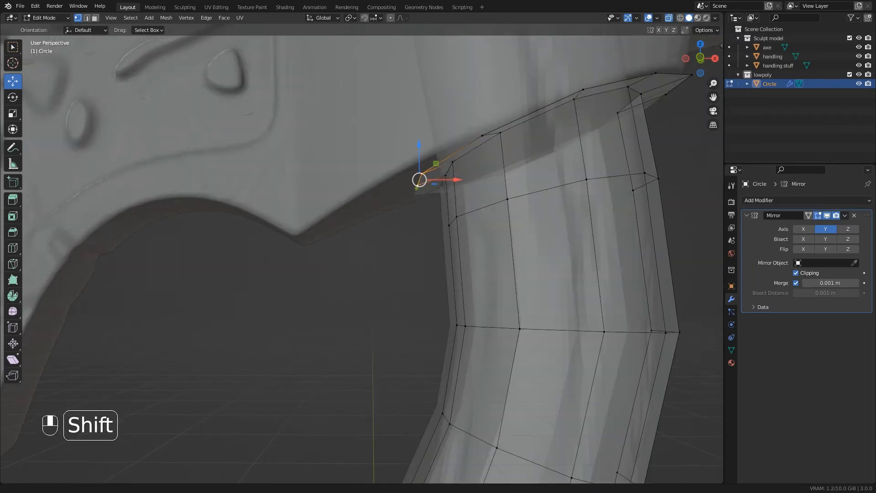
{"action": "key", "text": "KP_1"}
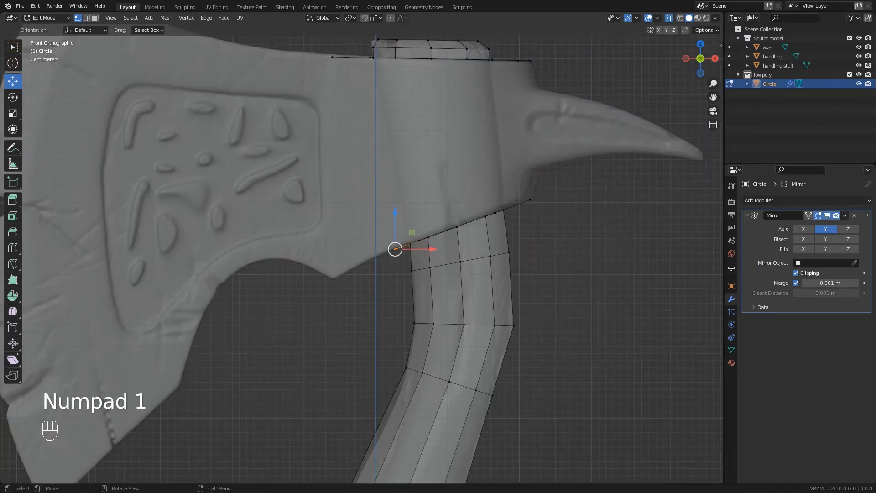
{"action": "scroll", "coordinate": [378, 242], "scroll_direction": "up", "scroll_amount": 2}
{"action": "key", "text": "g"}
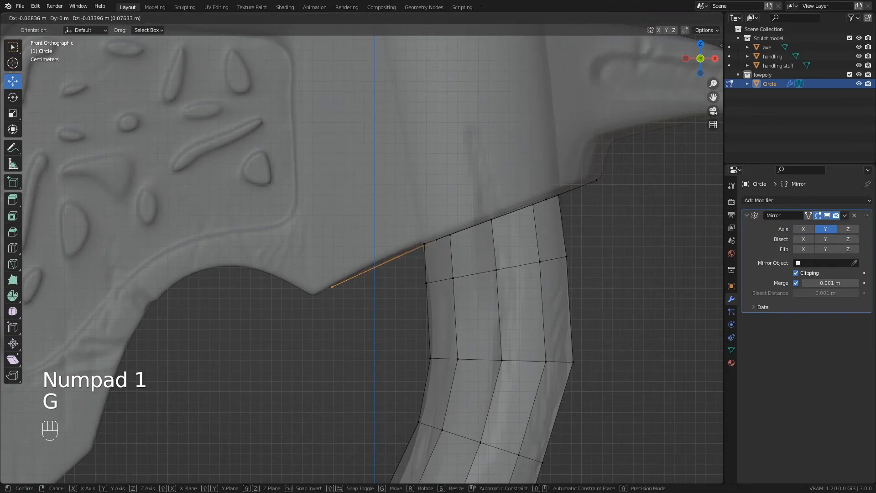
{"action": "left_click", "coordinate": [315, 293]}
Shift the adjacent side vertex of the lower rim about -0.03 m along X and 0.012 m along Y to follow the head's outline
{"action": "middle_click_drag", "start_coordinate": [315, 293], "coordinate": [339, 366]}
{"action": "left_click", "coordinate": [479, 104]}
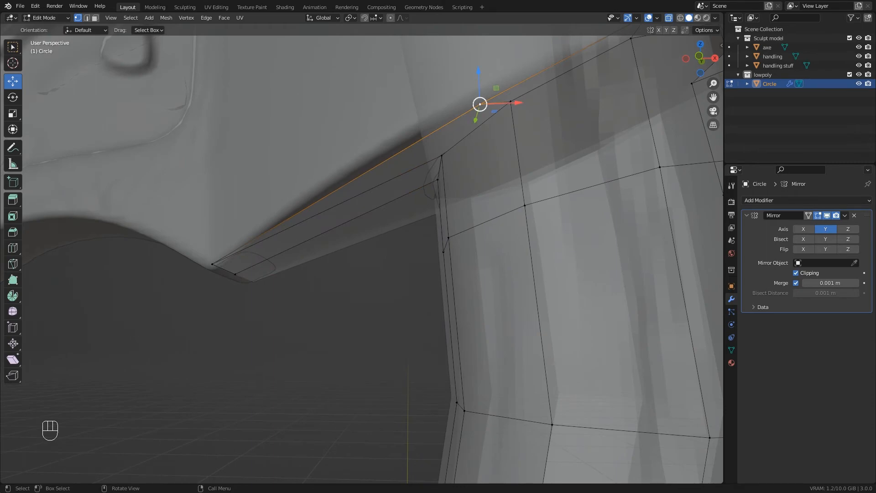
{"action": "middle_click_drag", "start_coordinate": [480, 104], "coordinate": [452, 137]}
{"action": "scroll", "coordinate": [461, 75], "scroll_direction": "down", "scroll_amount": 8}
{"action": "key", "text": "g"}
{"action": "key", "text": "x"}
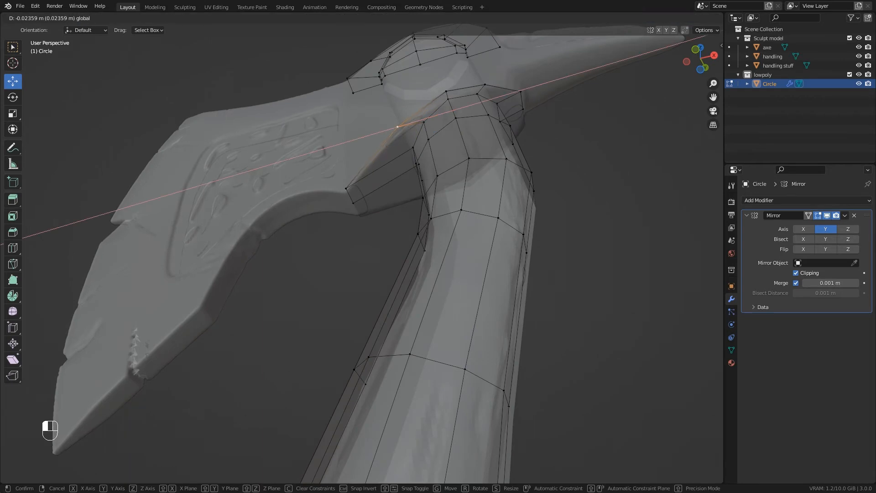
{"action": "left_click_drag", "start_coordinate": [428, 118], "coordinate": [429, 118]}
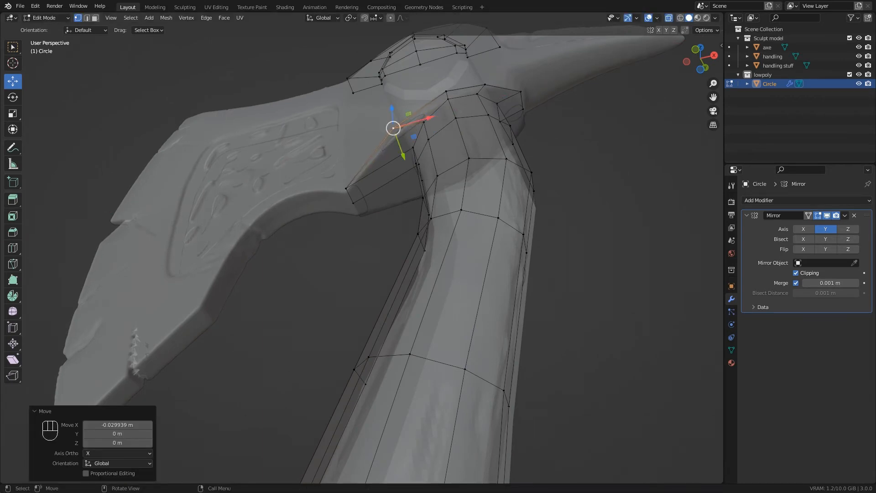
{"action": "left_click_drag", "start_coordinate": [400, 148], "coordinate": [404, 156]}
{"action": "middle_click_drag", "start_coordinate": [406, 160], "coordinate": [438, 177]}
In edge select mode, bridge the upper and lower rims with side faces running from the blade side to the spike side
{"action": "left_click", "coordinate": [86, 18]}
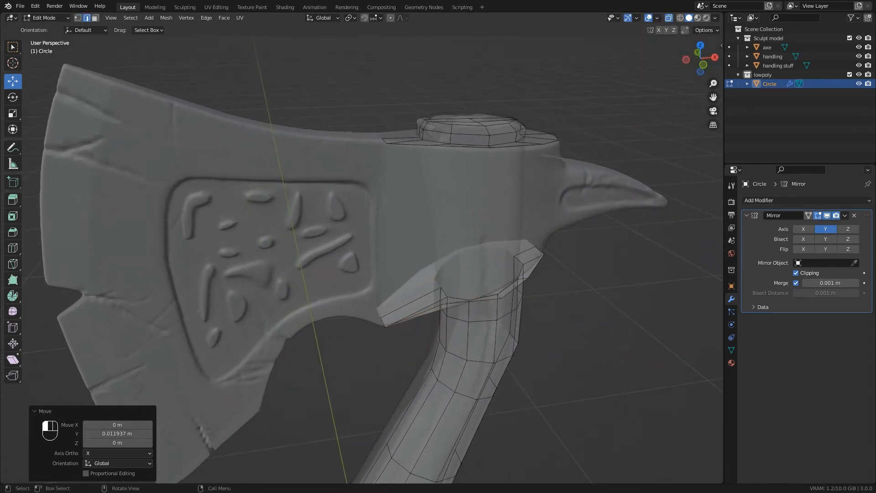
{"action": "middle_click_drag", "start_coordinate": [408, 161], "coordinate": [410, 40]}
{"action": "left_click", "coordinate": [414, 179]}
{"action": "left_click", "coordinate": [406, 173], "text": "shift"}
{"action": "middle_click_drag", "start_coordinate": [406, 173], "coordinate": [387, 188]}
{"action": "key", "text": "f"}
{"action": "left_click", "coordinate": [428, 188]}
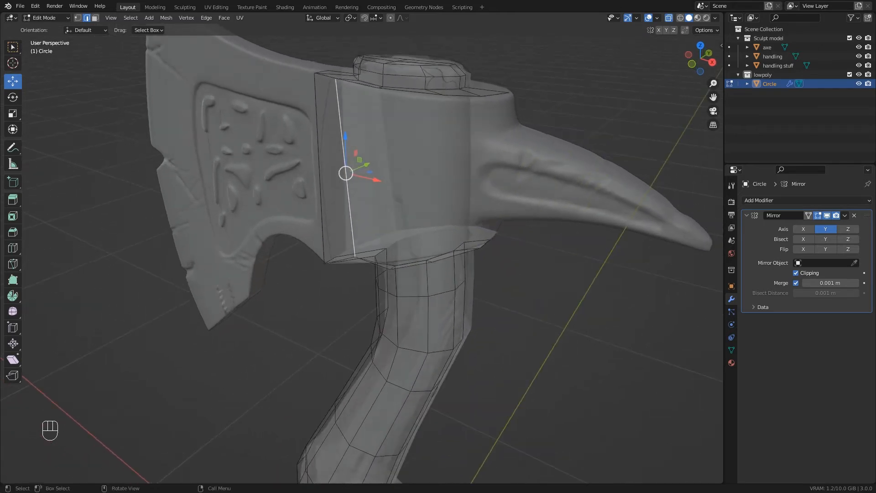
{"action": "key", "text": "f"}
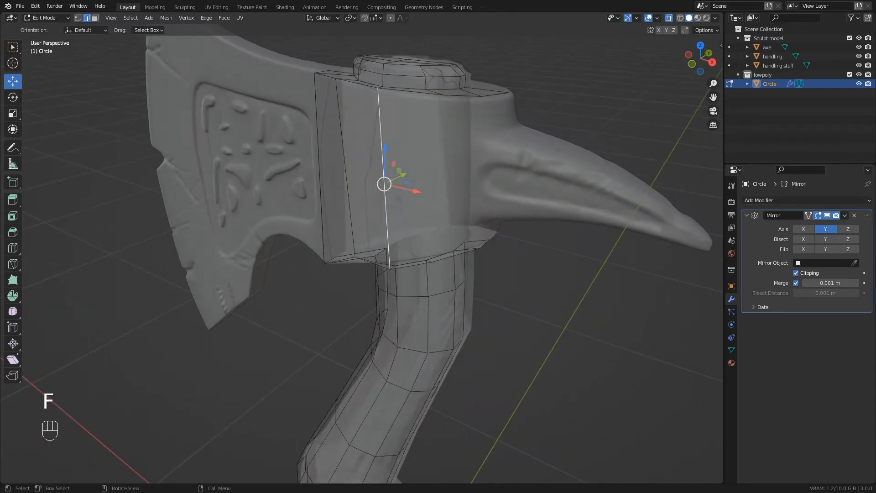
{"action": "key", "text": "f"}
{"action": "key", "text": "f"}
In front view, add a horizontal loop cut across the side faces of the axe head
{"action": "middle_click_drag", "start_coordinate": [411, 191], "coordinate": [376, 205]}
{"action": "key", "text": "KP_1"}
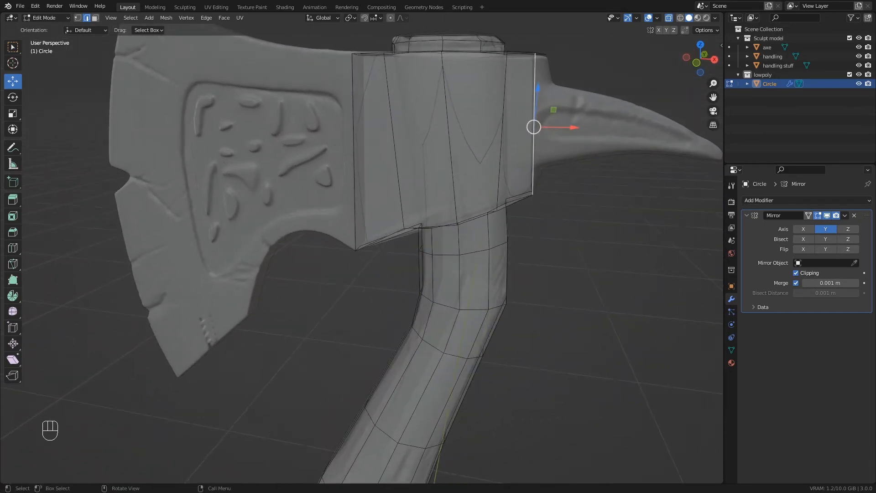
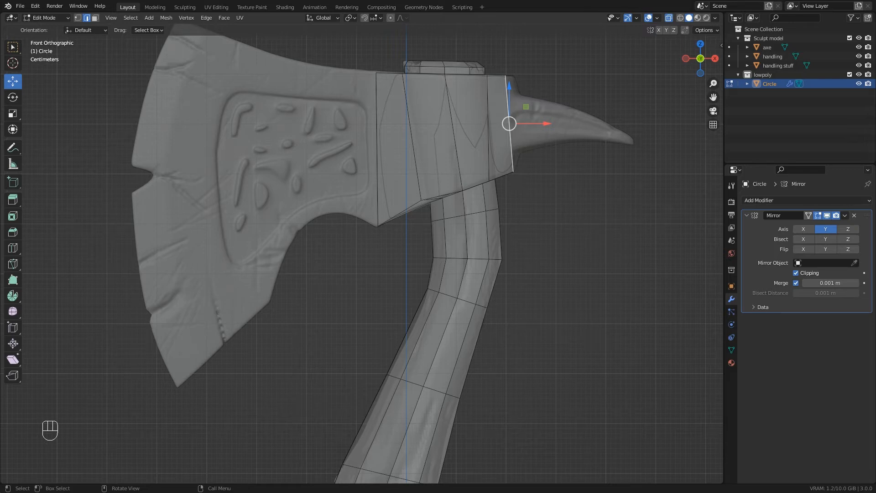
{"action": "scroll", "coordinate": [513, 112], "scroll_direction": "up", "scroll_amount": 1}
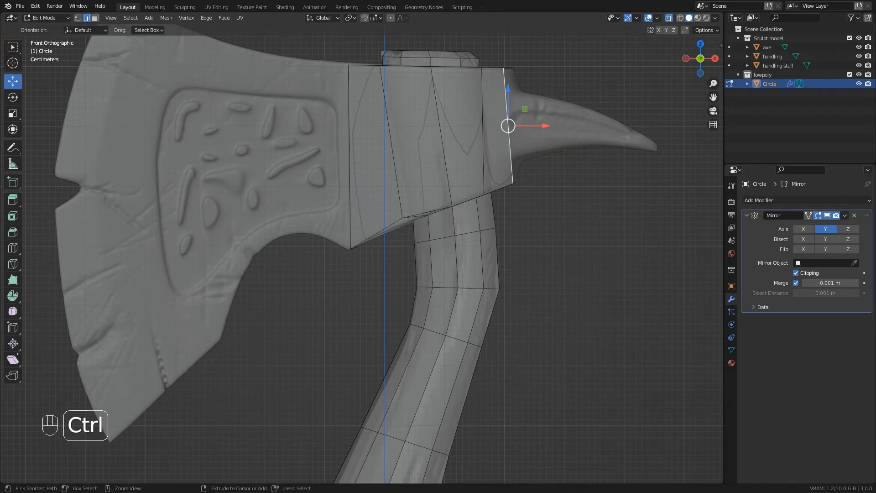
{"action": "key", "text": "ctrl+r"}
{"action": "left_click", "coordinate": [507, 128]}
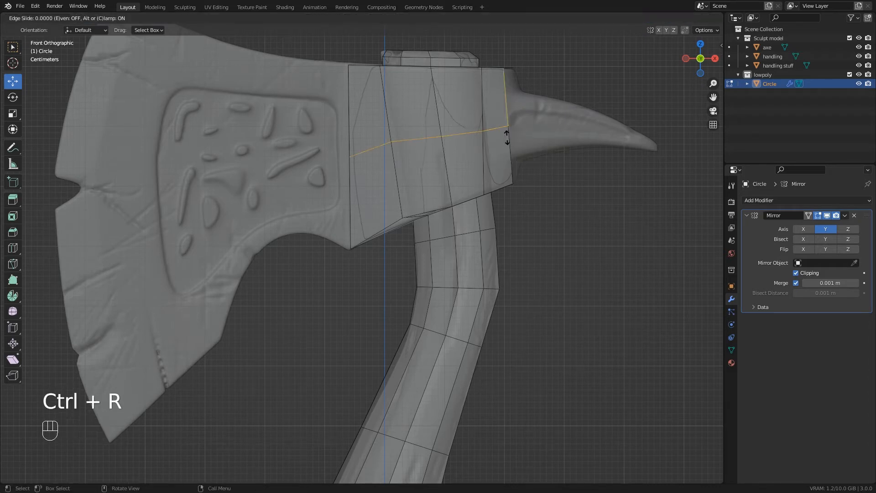
Add two loop cuts around the axe head's collar, one near its top and one near its bottom, with slide factors 0.598 and -0.494
{"action": "left_click", "coordinate": [499, 103]}
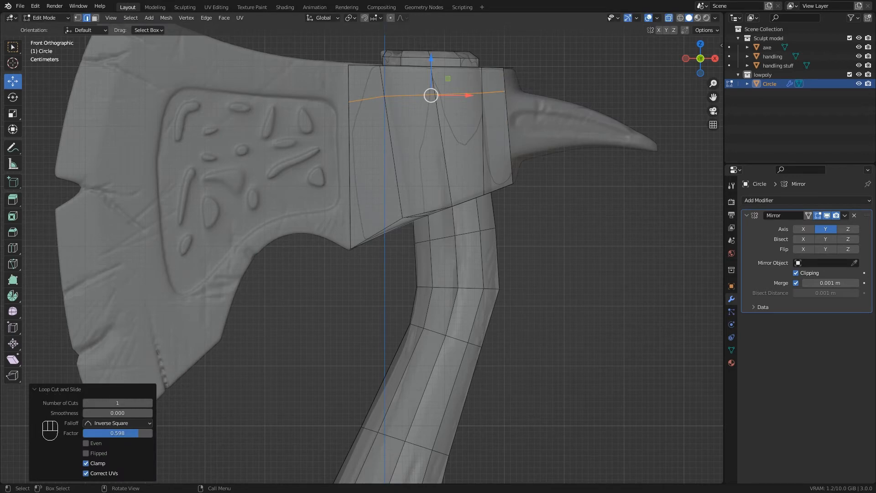
{"action": "key", "text": "ctrl+r"}
{"action": "left_click", "coordinate": [507, 137]}
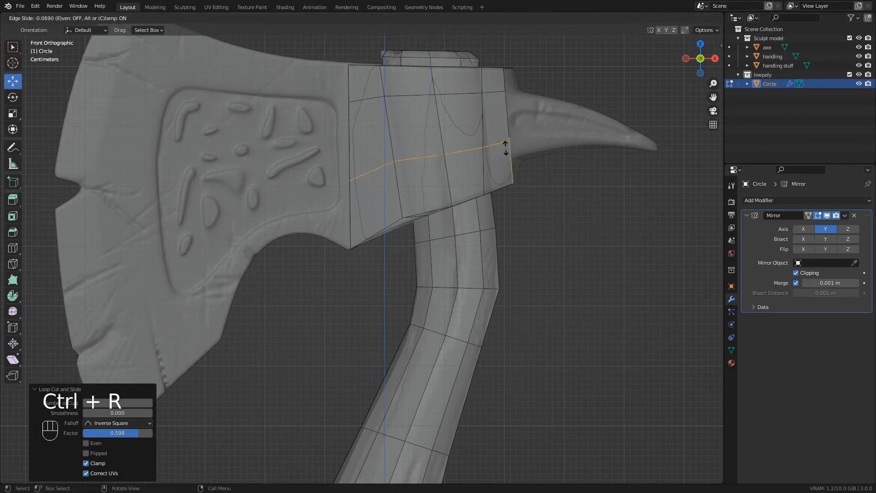
{"action": "left_click", "coordinate": [510, 167]}
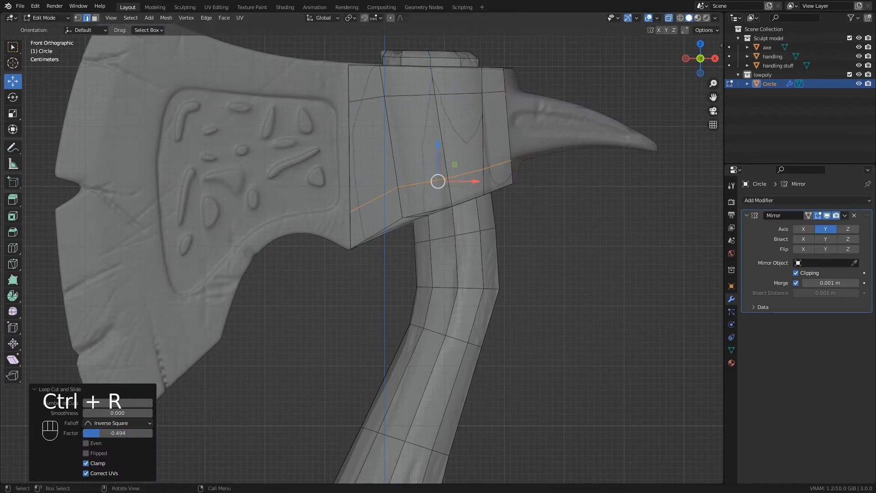
Extrude the collar's rear edge between the two new loops about 0.064 m outward along the sculpted spike
{"action": "middle_click_drag", "start_coordinate": [509, 167], "coordinate": [384, 245], "text": "shift"}
{"action": "scroll", "coordinate": [422, 220], "scroll_direction": "up", "scroll_amount": 1}
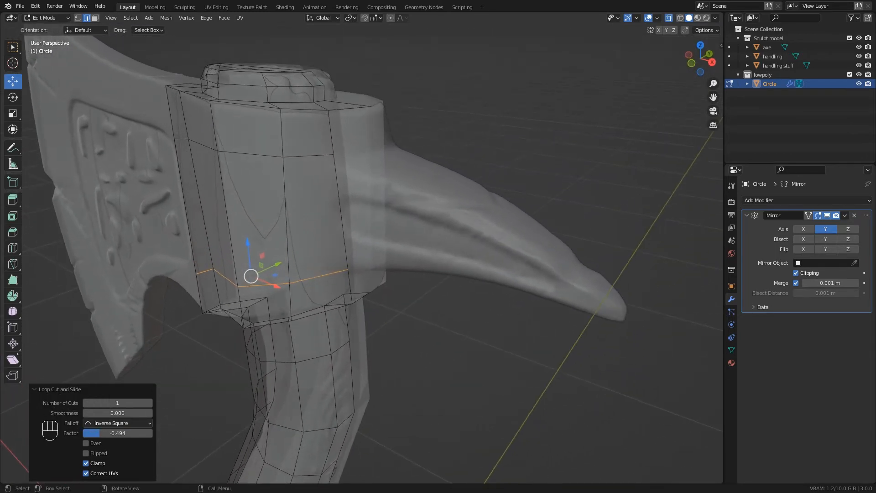
{"action": "left_click", "coordinate": [340, 213]}
{"action": "middle_click_drag", "start_coordinate": [342, 214], "coordinate": [311, 219]}
{"action": "key", "text": "KP_1"}
{"action": "scroll", "coordinate": [395, 196], "scroll_direction": "up", "scroll_amount": 2}
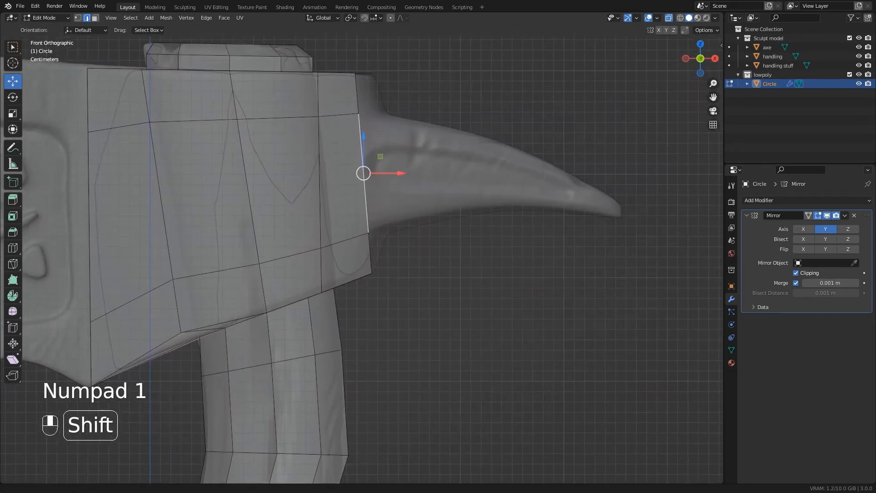
{"action": "key", "text": "e"}
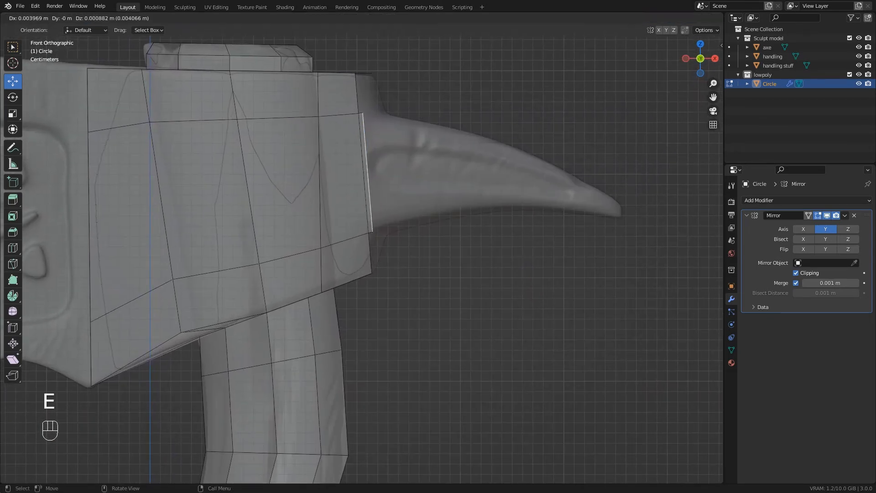
{"action": "left_click", "coordinate": [430, 171]}
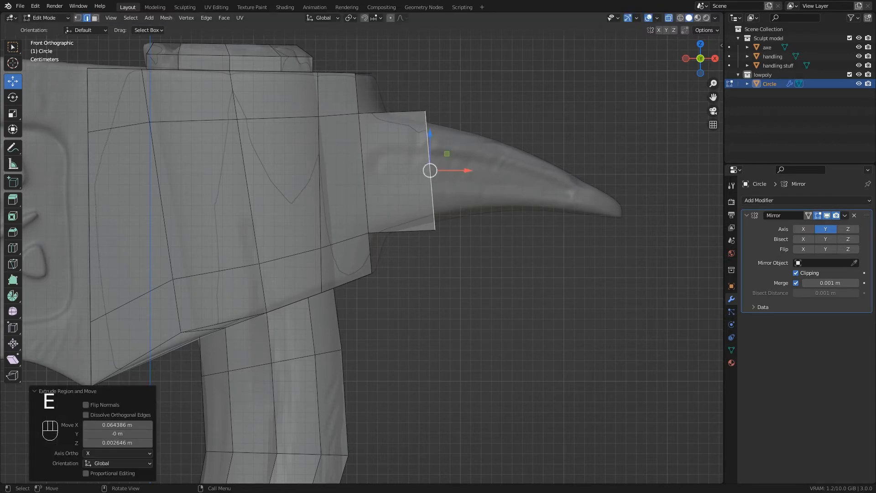
Rotate the extruded spike edge about 8° and scale it to 0.757 to match the sculpt's outline
{"action": "key", "text": "r"}
{"action": "left_click", "coordinate": [544, 143]}
{"action": "key", "text": "s"}
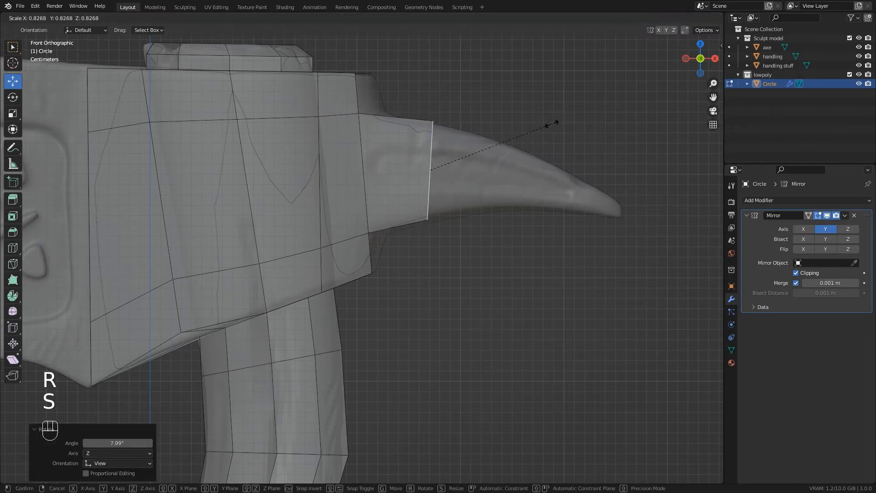
{"action": "left_click", "coordinate": [541, 131]}
Extrude the spike edge again about 0.097 m along X and 0.014 m down, and scale it to 0.543
{"action": "key", "text": "e"}
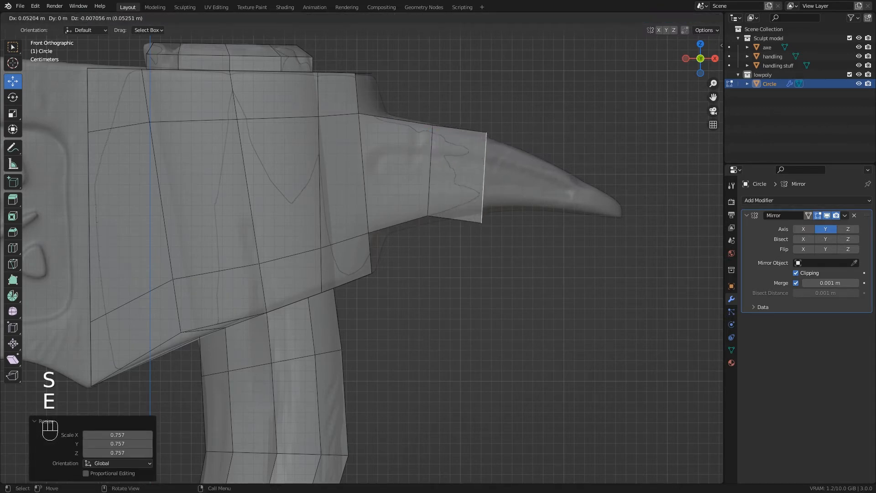
{"action": "left_click", "coordinate": [641, 145]}
{"action": "key", "text": "s"}
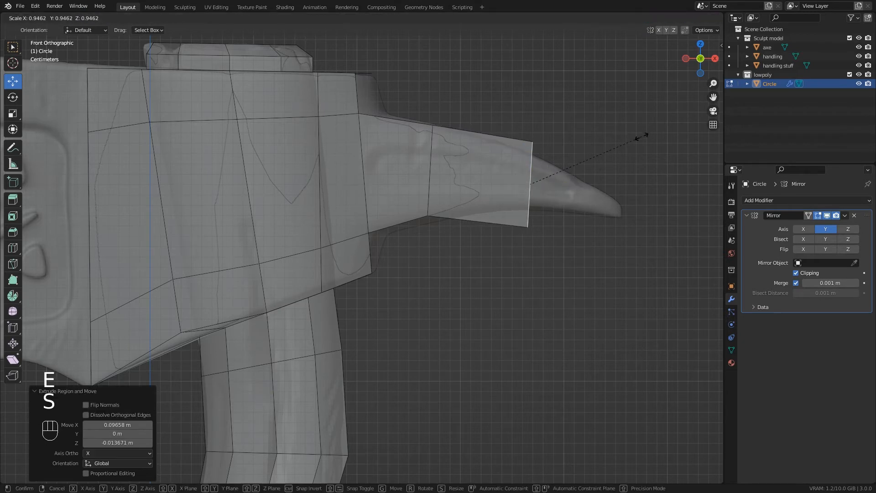
{"action": "left_click", "coordinate": [598, 169]}
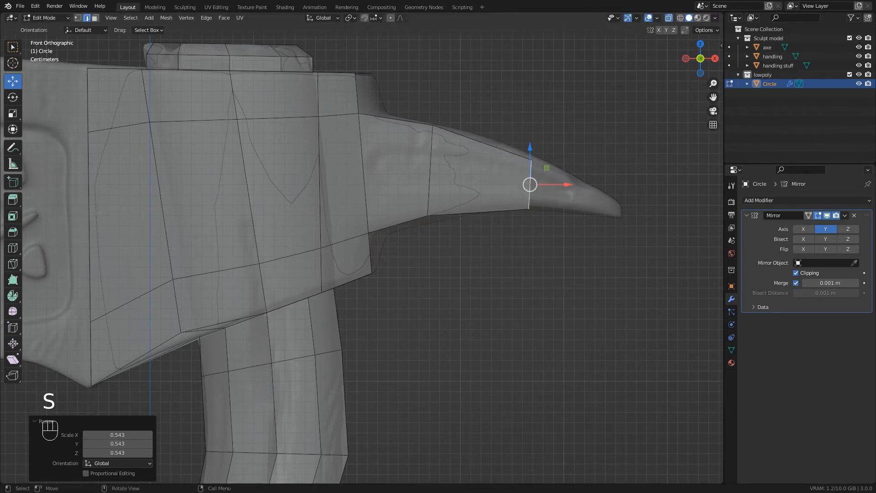
Raise the current spike end edge about 0.004 m along Z and rotate it 13.2°
{"action": "left_click_drag", "start_coordinate": [531, 147], "coordinate": [531, 143]}
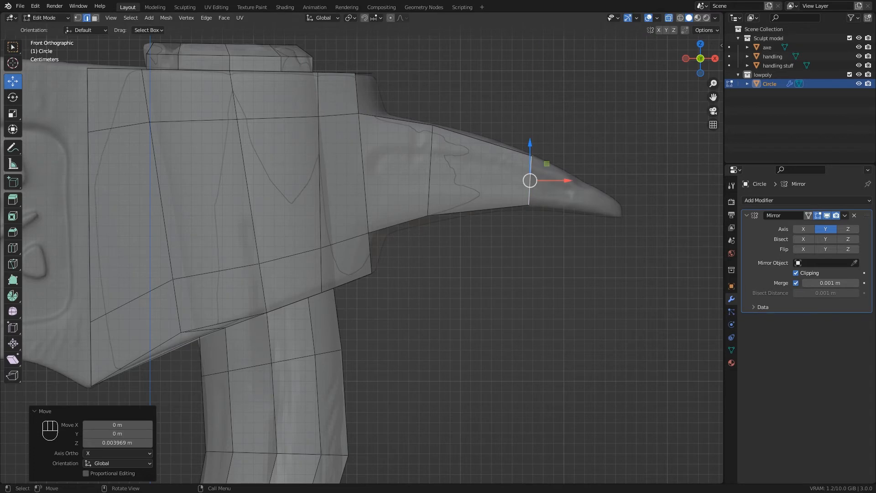
{"action": "key", "text": "r"}
{"action": "left_click", "coordinate": [629, 161]}
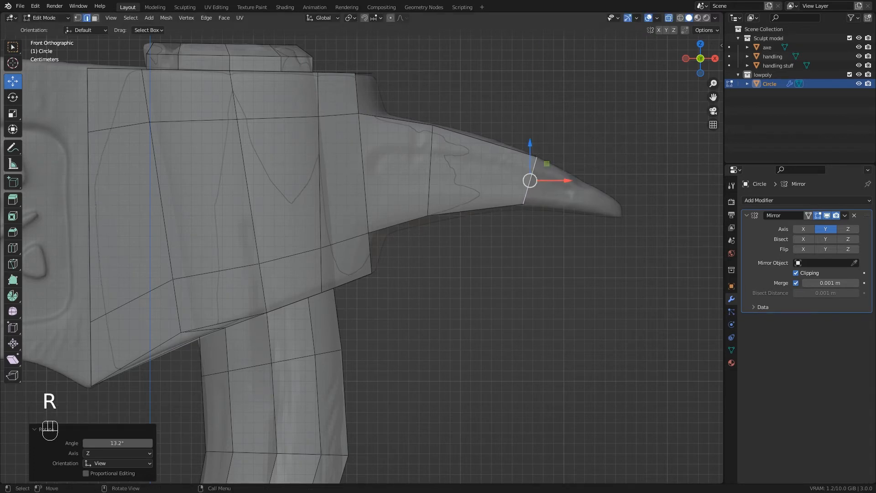
Extrude the edge about 0.09 m along X and 0.028 m down to the spike's tip, scale it down and nudge it along X
{"action": "key", "text": "e"}
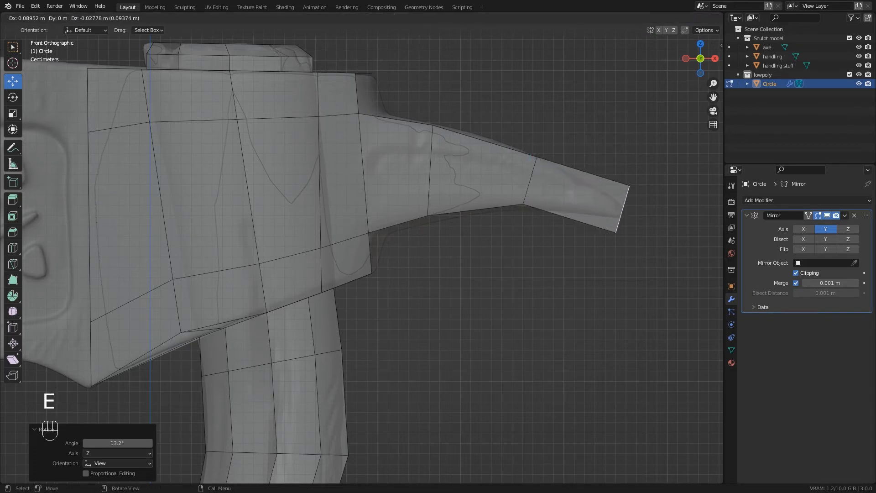
{"action": "left_click", "coordinate": [623, 209]}
{"action": "key", "text": "s"}
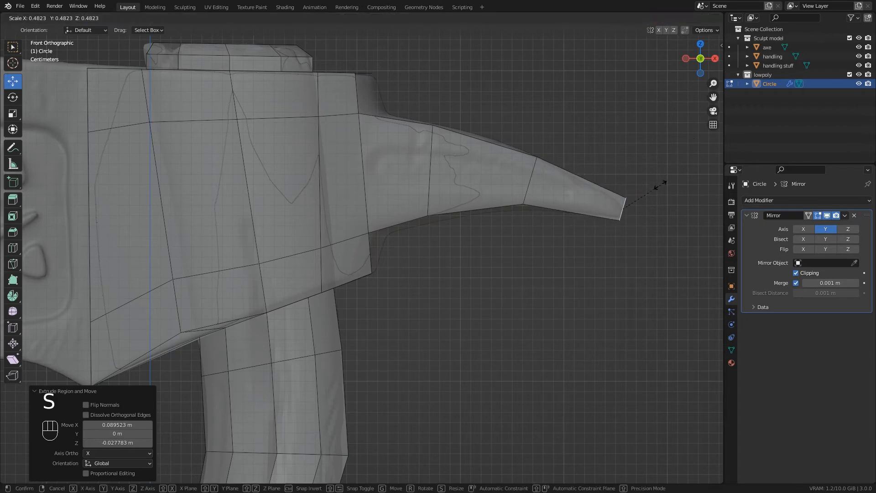
{"action": "left_click", "coordinate": [643, 204]}
{"action": "left_click_drag", "start_coordinate": [659, 209], "coordinate": [658, 209]}
Move the spike's tip edge about 0.029 m and the edge before it about 0.007 m along Y, and nudge the edge nearer the collar
{"action": "scroll", "coordinate": [553, 157], "scroll_direction": "down", "scroll_amount": 1}
{"action": "middle_click_drag", "start_coordinate": [553, 157], "coordinate": [502, 94]}
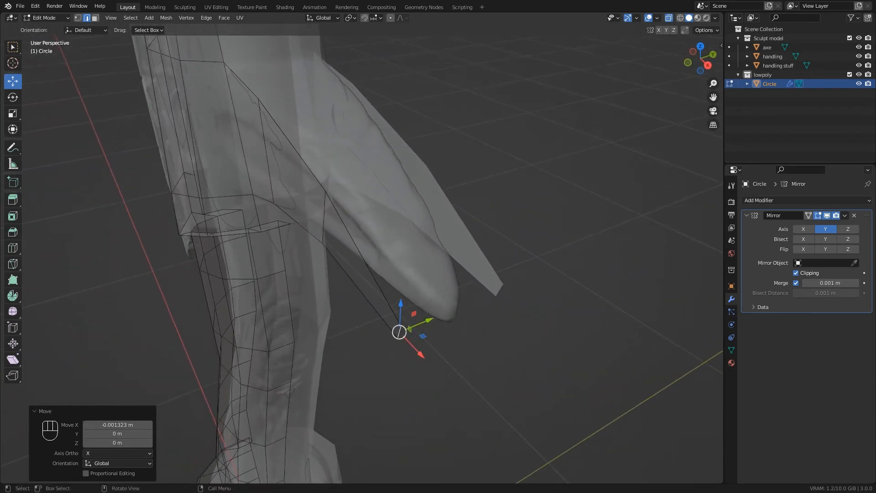
{"action": "left_click_drag", "start_coordinate": [429, 320], "coordinate": [472, 303]}
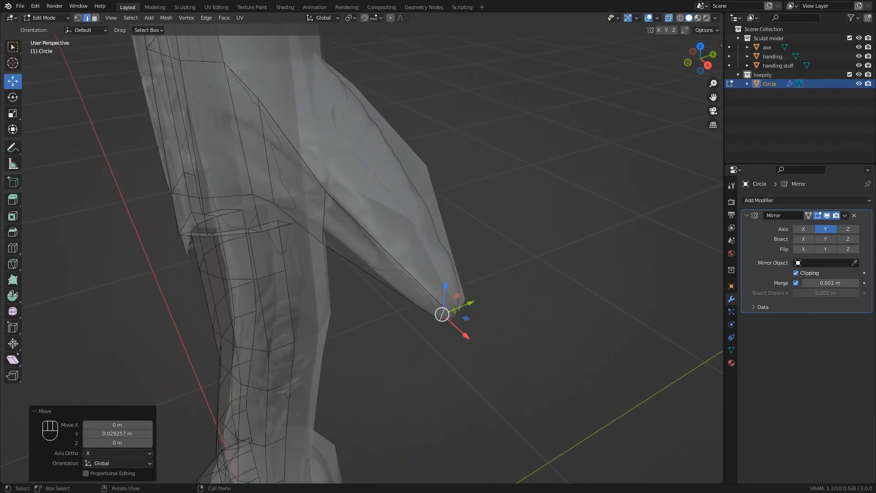
{"action": "middle_click_drag", "start_coordinate": [472, 303], "coordinate": [610, 393], "text": "shift"}
{"action": "left_click", "coordinate": [457, 304]}
{"action": "left_click_drag", "start_coordinate": [484, 294], "coordinate": [493, 290]}
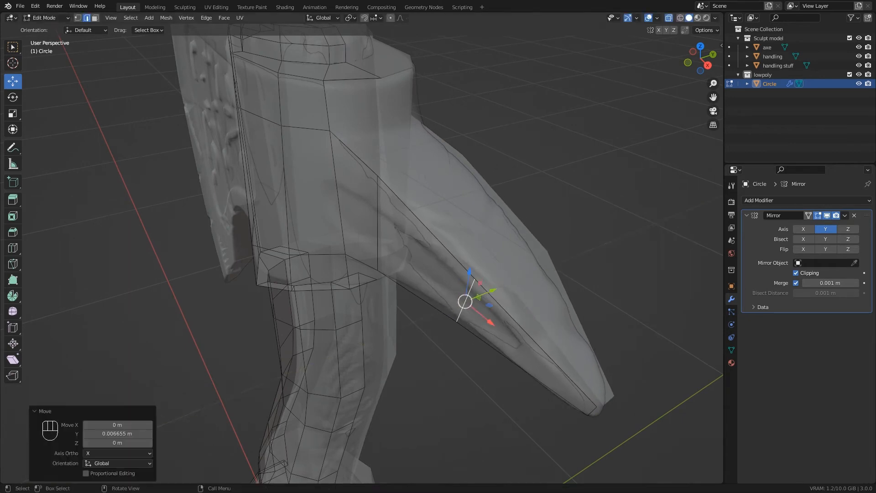
{"action": "left_click", "coordinate": [378, 224]}
{"action": "middle_click_drag", "start_coordinate": [379, 224], "coordinate": [366, 224]}
{"action": "left_click_drag", "start_coordinate": [372, 230], "coordinate": [373, 229]}
Extrude the spike's tip edge about 0.011 m along Y toward the mirror plane
{"action": "middle_click_drag", "start_coordinate": [373, 230], "coordinate": [323, 225]}
{"action": "left_click", "coordinate": [480, 272]}
{"action": "scroll", "coordinate": [480, 273], "scroll_direction": "up", "scroll_amount": 2}
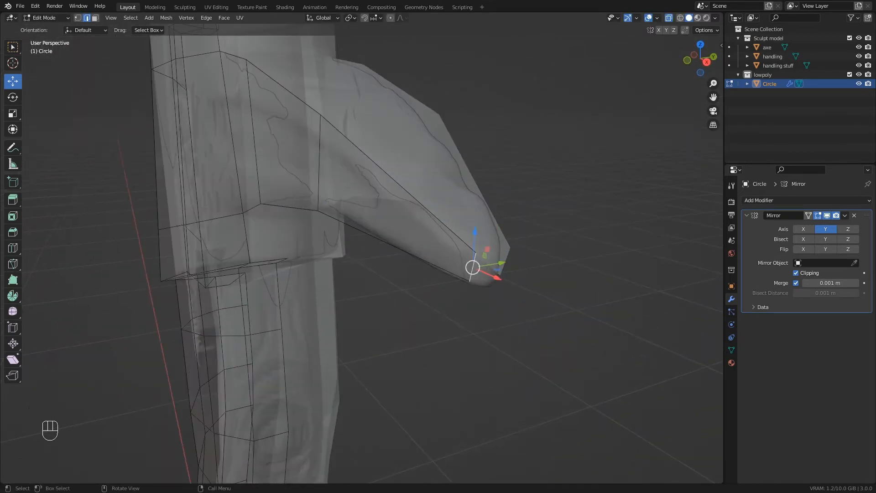
{"action": "key", "text": "e"}
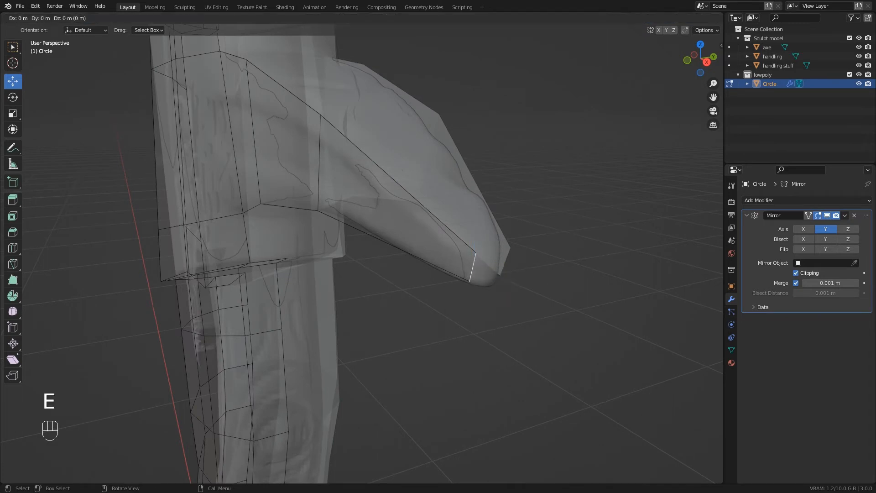
{"action": "key", "text": "y"}
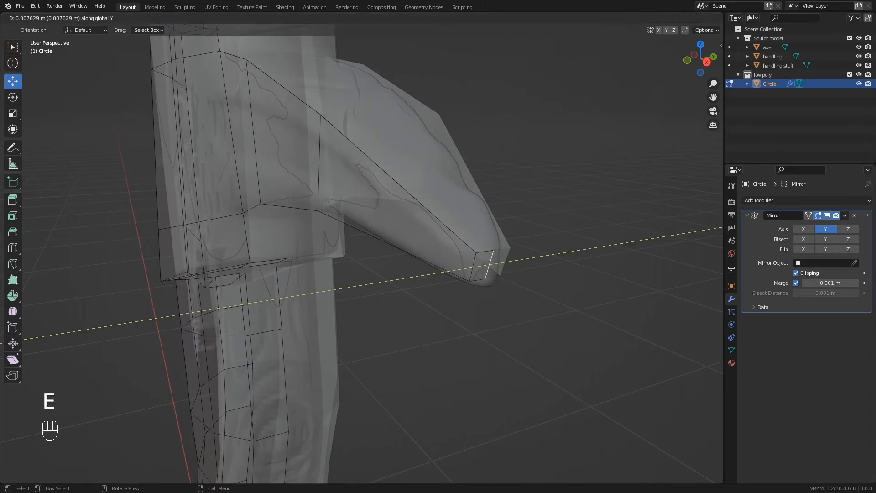
{"action": "left_click", "coordinate": [490, 265]}
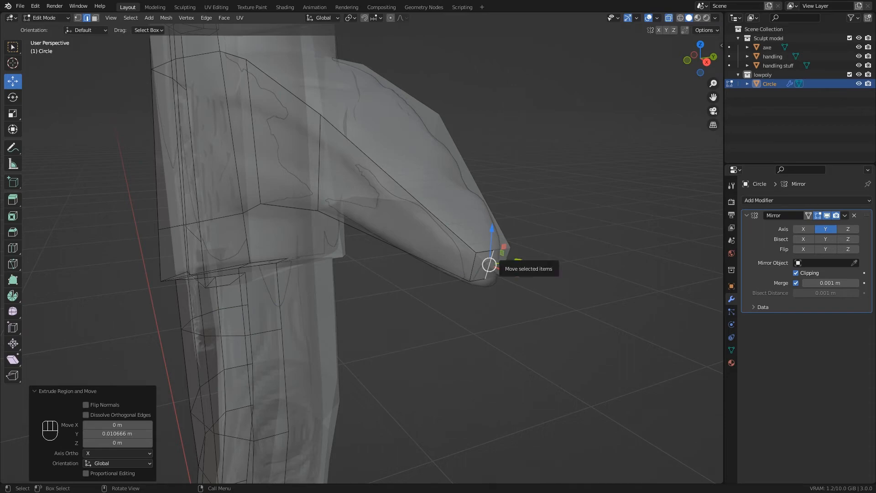
Extrude the collar's top rear centre vertex about 0.037 m straight down along Z
{"action": "middle_click_drag", "start_coordinate": [498, 256], "coordinate": [531, 318]}
{"action": "scroll", "coordinate": [520, 285], "scroll_direction": "up", "scroll_amount": 2}
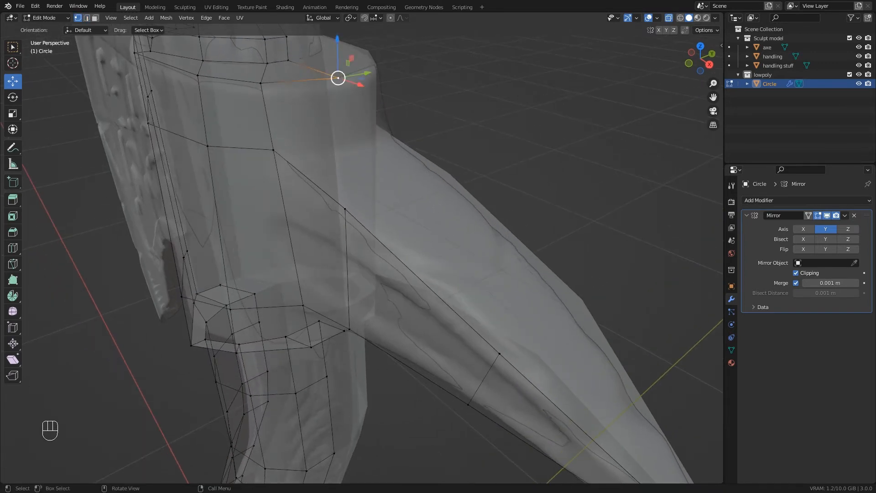
{"action": "key", "text": "e"}
{"action": "key", "text": "z"}
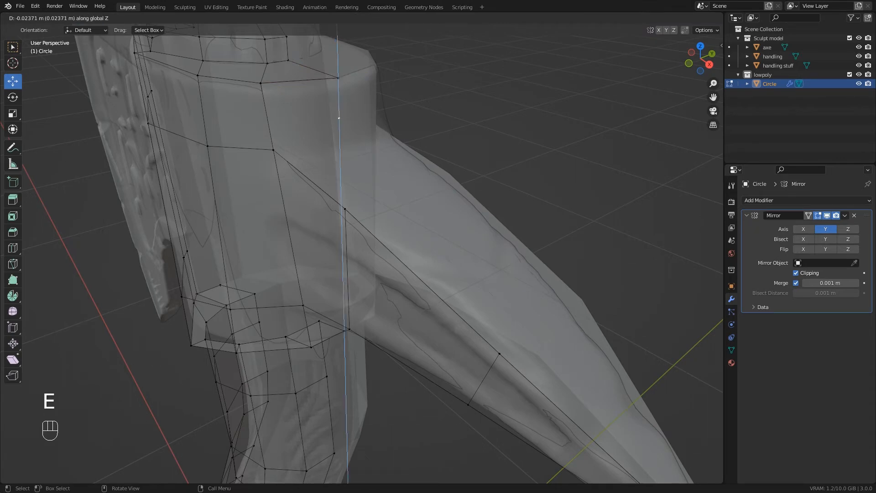
{"action": "left_click", "coordinate": [339, 145]}
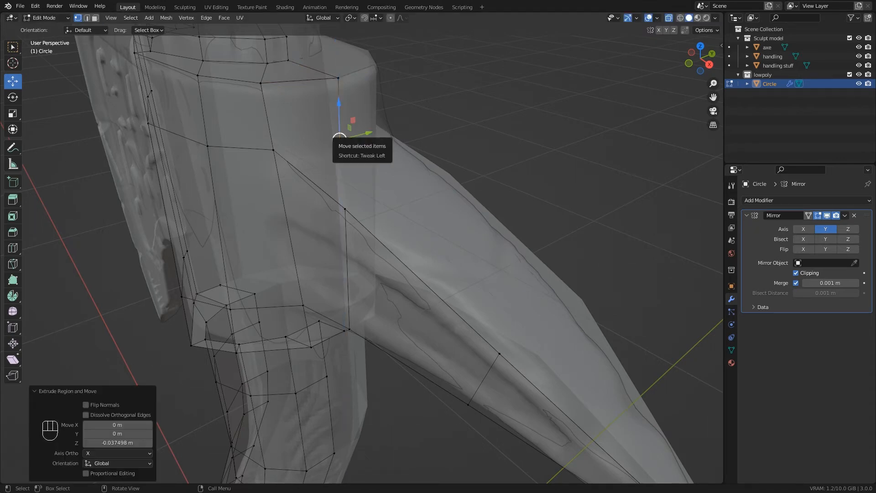
In front view, move the extruded vertex about 0.015 m along X to meet the root of the spike
{"action": "key", "text": "KP_1"}
{"action": "scroll", "coordinate": [351, 127], "scroll_direction": "up", "scroll_amount": 2}
{"action": "middle_click_drag", "start_coordinate": [481, 84], "coordinate": [338, 219], "text": "shift"}
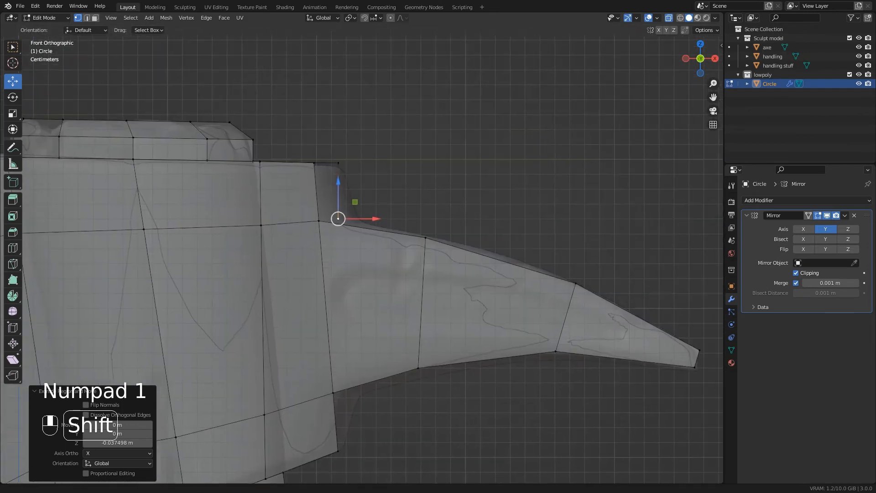
{"action": "scroll", "coordinate": [356, 201], "scroll_direction": "up", "scroll_amount": 2}
{"action": "mouse_move", "coordinate": [365, 227]}
{"action": "left_mouse_down"}
{"action": "mouse_move", "coordinate": [374, 226]}
{"action": "mouse_move", "coordinate": [350, 227]}
{"action": "mouse_move", "coordinate": [362, 227]}
{"action": "left_mouse_up"}
In top view, extrude the vertex twice along the spike's centre line, by about 0.042 m and 0.093 m
{"action": "scroll", "coordinate": [362, 226], "scroll_direction": "down", "scroll_amount": 3}
{"action": "middle_click_drag", "start_coordinate": [386, 219], "coordinate": [333, 250]}
{"action": "key", "text": "KP_7"}
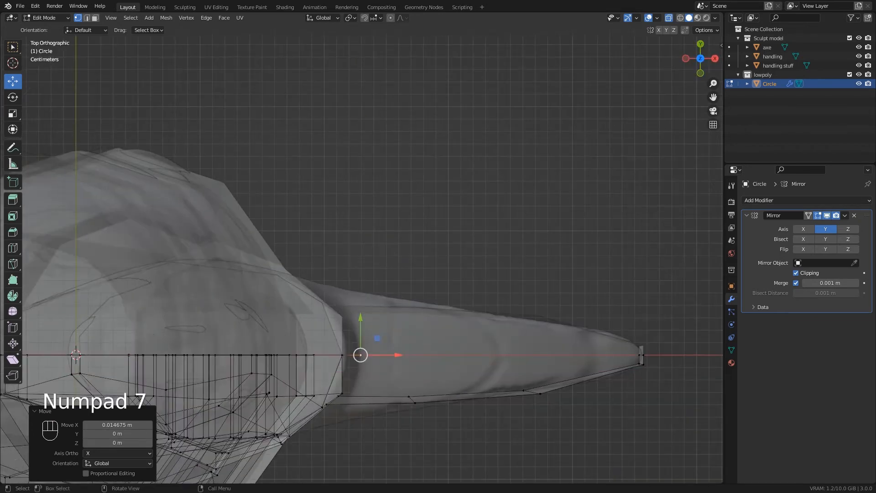
{"action": "scroll", "coordinate": [398, 326], "scroll_direction": "up", "scroll_amount": 2}
{"action": "middle_click_drag", "start_coordinate": [398, 326], "coordinate": [287, 246], "text": "shift"}
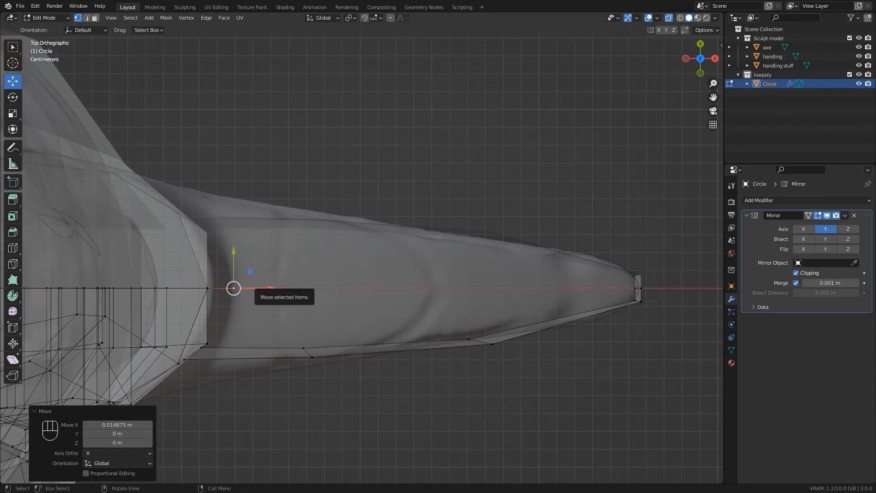
{"action": "key", "text": "e"}
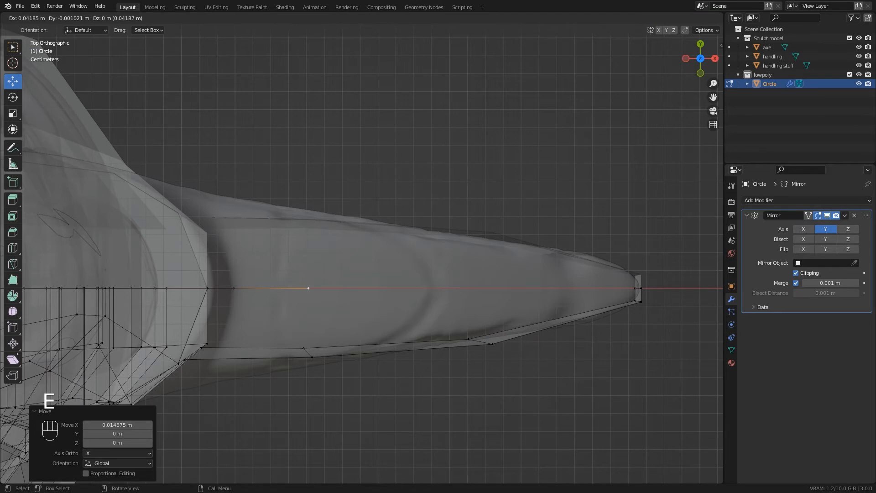
{"action": "left_click", "coordinate": [308, 288]}
{"action": "key", "text": "e"}
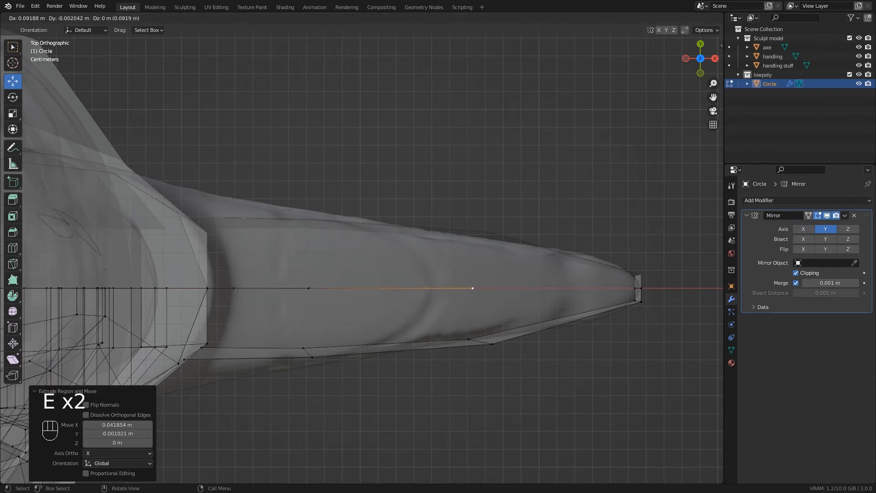
{"action": "left_click", "coordinate": [475, 288]}
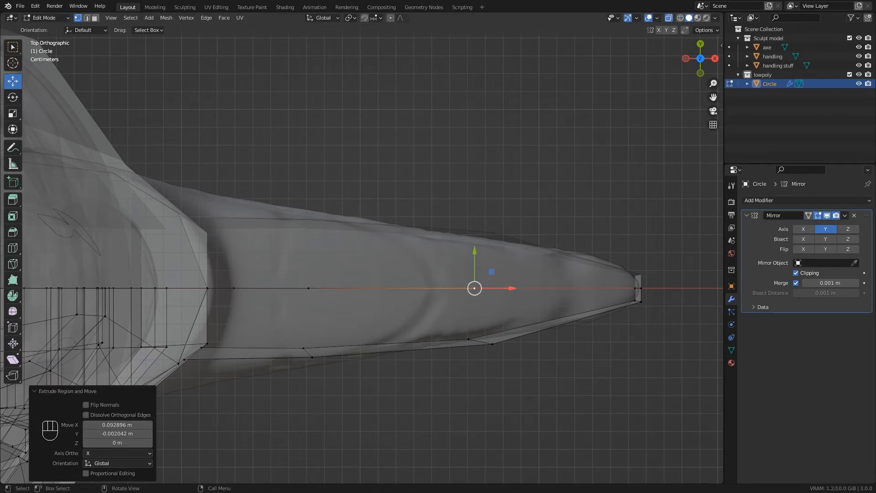
Lower the outermost centre-line vertex along Z onto the upper surface of the sculpted spike
{"action": "middle_click_drag", "start_coordinate": [474, 288], "coordinate": [429, 139]}
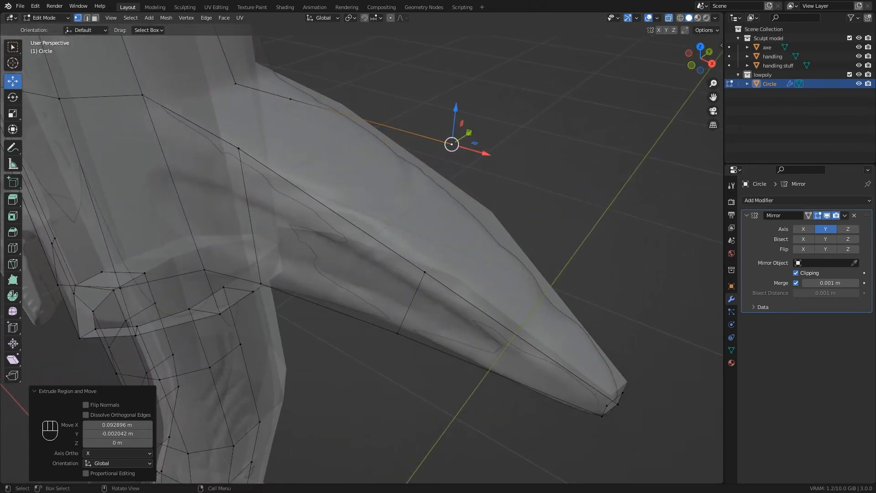
{"action": "key", "text": "g"}
{"action": "key", "text": "z"}
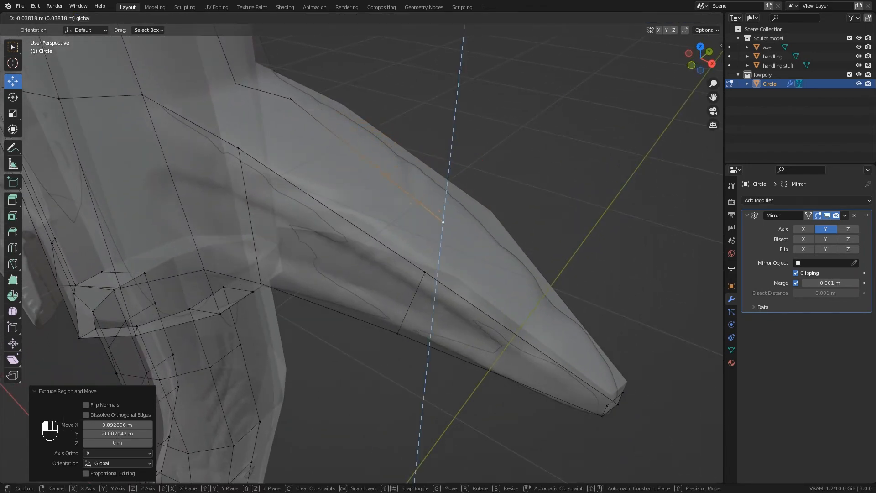
{"action": "left_click_drag", "start_coordinate": [448, 191], "coordinate": [448, 184]}
Lower the centre-line vertex nearer the collar along Z onto the spike, and fine-tune the outer vertex's height
{"action": "middle_click_drag", "start_coordinate": [448, 184], "coordinate": [461, 154]}
{"action": "left_click", "coordinate": [293, 114]}
{"action": "left_click_drag", "start_coordinate": [291, 79], "coordinate": [292, 97]}
{"action": "middle_click_drag", "start_coordinate": [292, 98], "coordinate": [215, 88], "text": "shift"}
{"action": "left_click", "coordinate": [371, 164]}
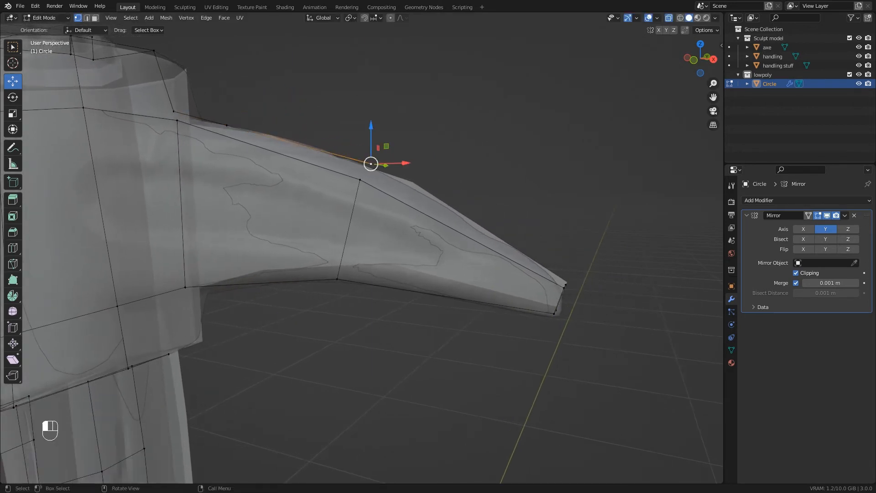
{"action": "left_click_drag", "start_coordinate": [371, 126], "coordinate": [371, 131]}
Connect the spike's outermost upper centre-line vertex to the centre vertex at the tip with an edge
{"action": "middle_click_drag", "start_coordinate": [371, 132], "coordinate": [343, 132]}
{"action": "left_click", "coordinate": [499, 294], "text": "shift"}
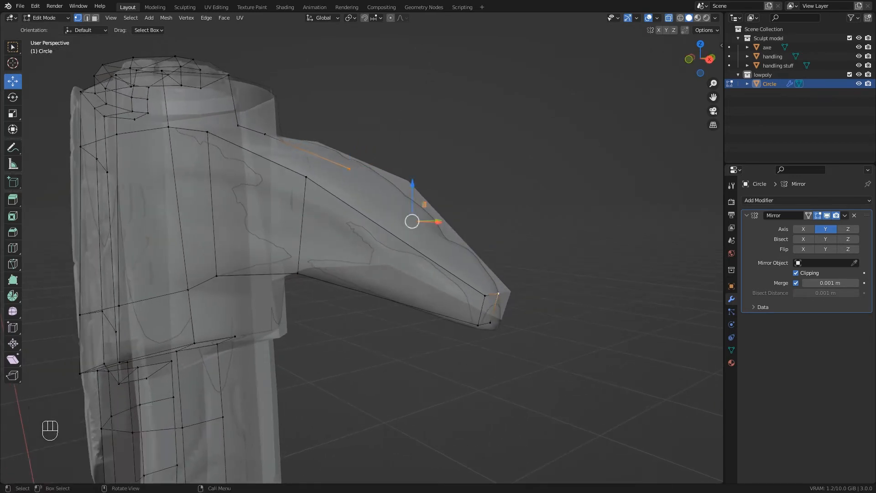
{"action": "key", "text": "f"}
{"action": "middle_click_drag", "start_coordinate": [498, 294], "coordinate": [626, 404]}
Fill four faces in a row from the collar's upper rim edge along the top of the spike to its tip
{"action": "key", "text": "2"}
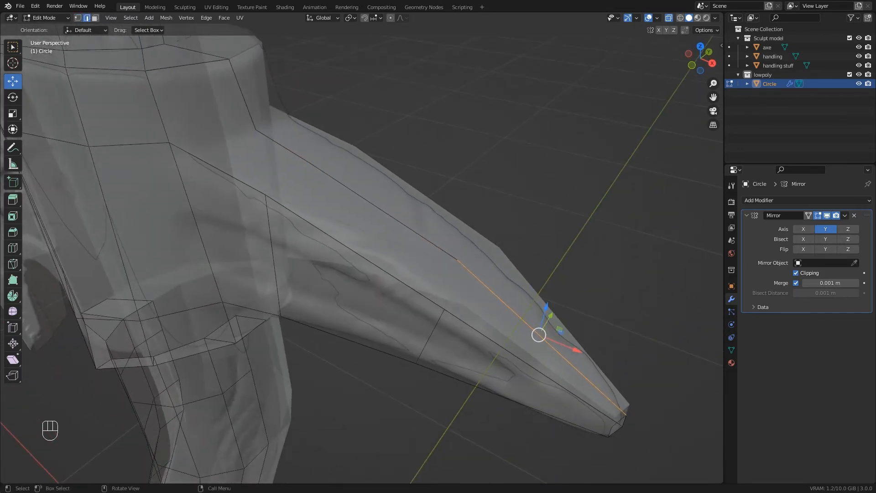
{"action": "left_click", "coordinate": [188, 64]}
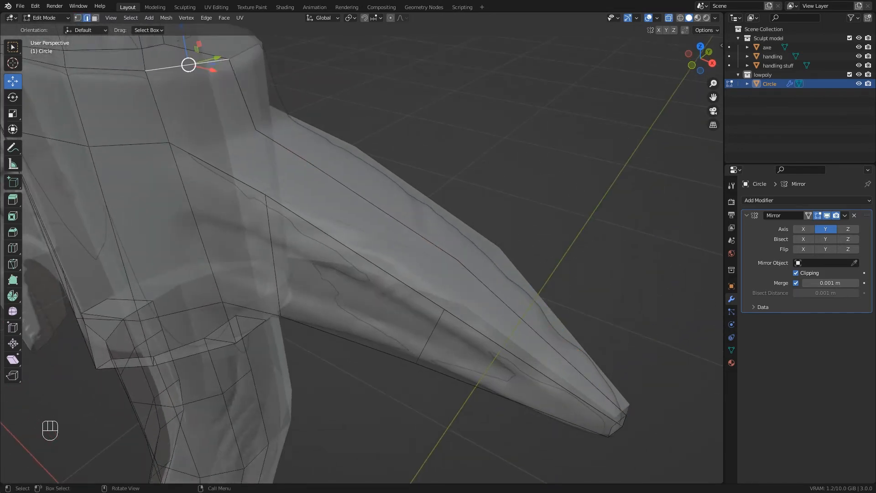
{"action": "key", "text": "f"}
{"action": "key", "text": "f"}
{"action": "key", "text": "f"}
{"action": "key", "text": "f"}
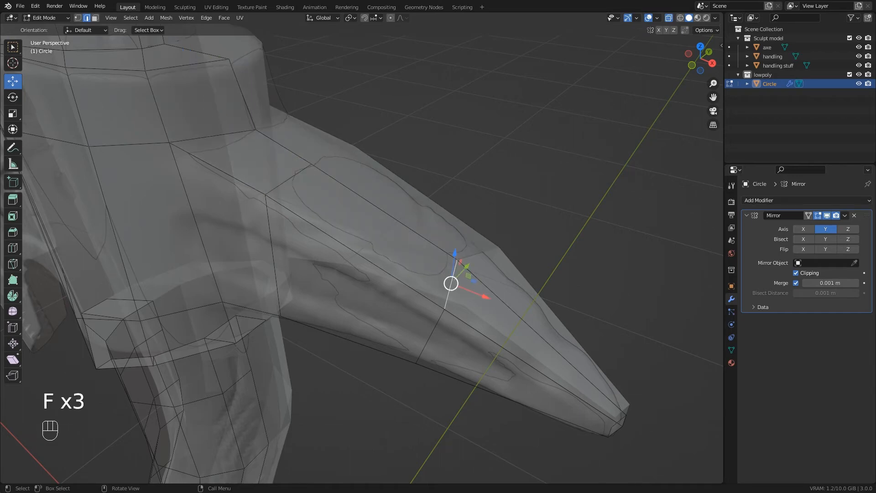
{"action": "middle_click_drag", "start_coordinate": [392, 292], "coordinate": [365, 241]}
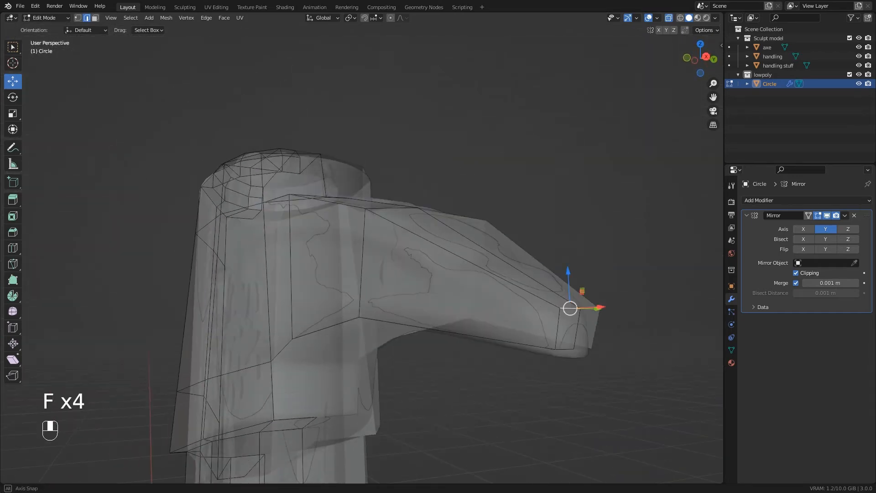
Extrude the centre vertex of the collar's lower rim upward along Z and move it about 0.016 m along X
{"action": "middle_click_drag", "start_coordinate": [365, 273], "coordinate": [369, 233]}
{"action": "scroll", "coordinate": [351, 228], "scroll_direction": "down", "scroll_amount": 3}
{"action": "middle_click_drag", "start_coordinate": [370, 233], "coordinate": [372, 190], "text": "shift"}
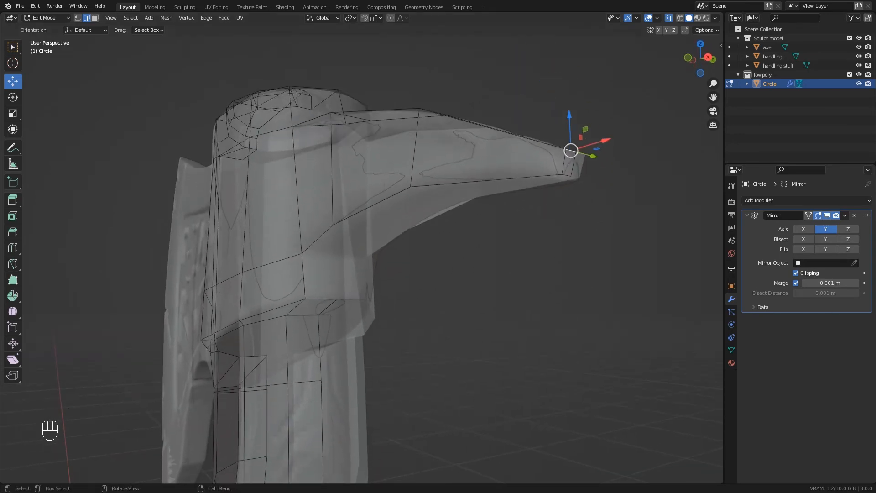
{"action": "left_click", "coordinate": [78, 18]}
{"action": "left_click", "coordinate": [337, 299]}
{"action": "middle_click_drag", "start_coordinate": [336, 299], "coordinate": [331, 300]}
{"action": "key", "text": "e"}
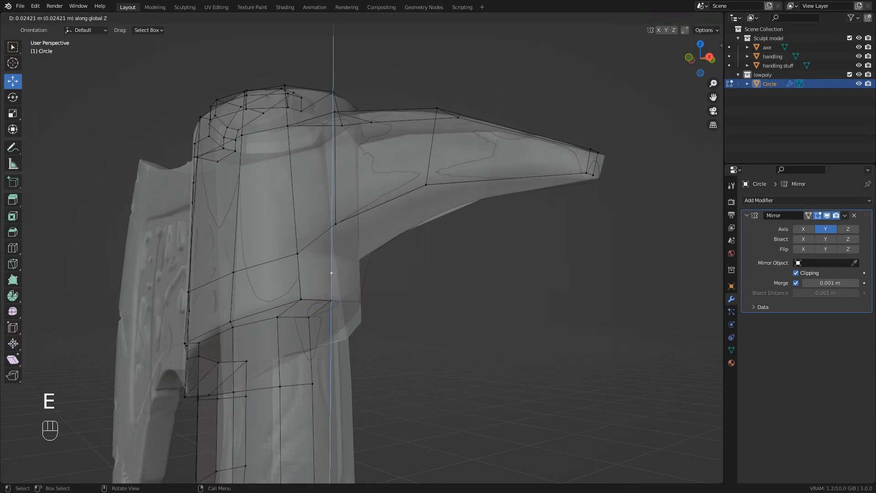
{"action": "left_click", "coordinate": [331, 256]}
{"action": "middle_click_drag", "start_coordinate": [332, 256], "coordinate": [302, 249]}
{"action": "left_click_drag", "start_coordinate": [338, 249], "coordinate": [358, 249]}
In front view, fine-tune the extruded vertex along X and lower it about 0.002 m onto the spike's lower root
{"action": "middle_click_drag", "start_coordinate": [359, 249], "coordinate": [343, 245]}
{"action": "key", "text": "KP_1"}
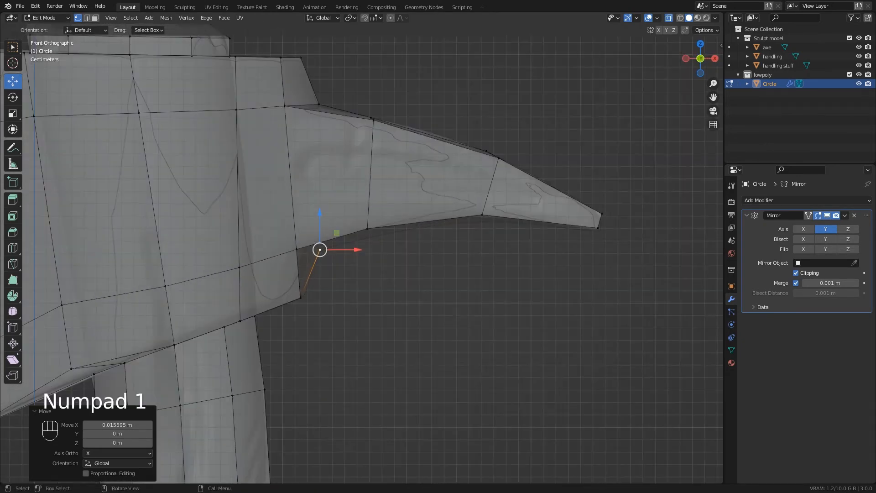
{"action": "scroll", "coordinate": [364, 288], "scroll_direction": "up", "scroll_amount": 3}
{"action": "middle_click_drag", "start_coordinate": [363, 287], "coordinate": [421, 297], "text": "shift"}
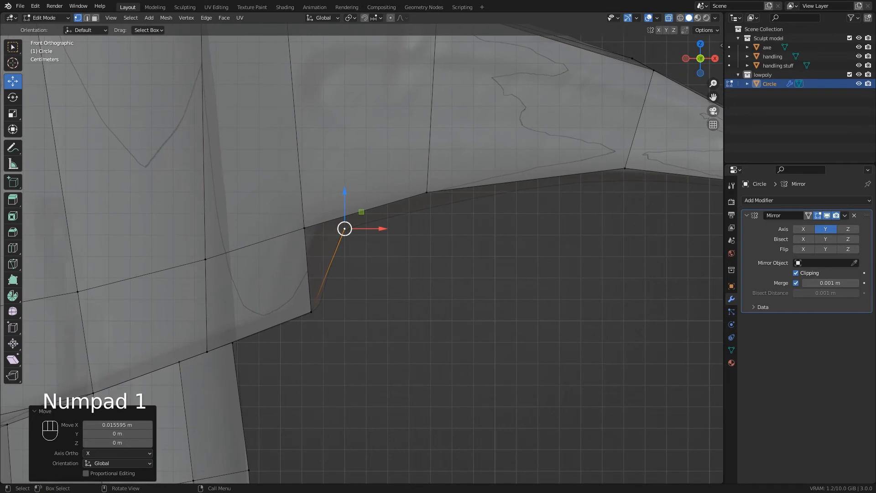
{"action": "scroll", "coordinate": [345, 228], "scroll_direction": "up", "scroll_amount": 2}
{"action": "left_click_drag", "start_coordinate": [360, 227], "coordinate": [367, 227]}
{"action": "left_click_drag", "start_coordinate": [348, 191], "coordinate": [348, 198]}
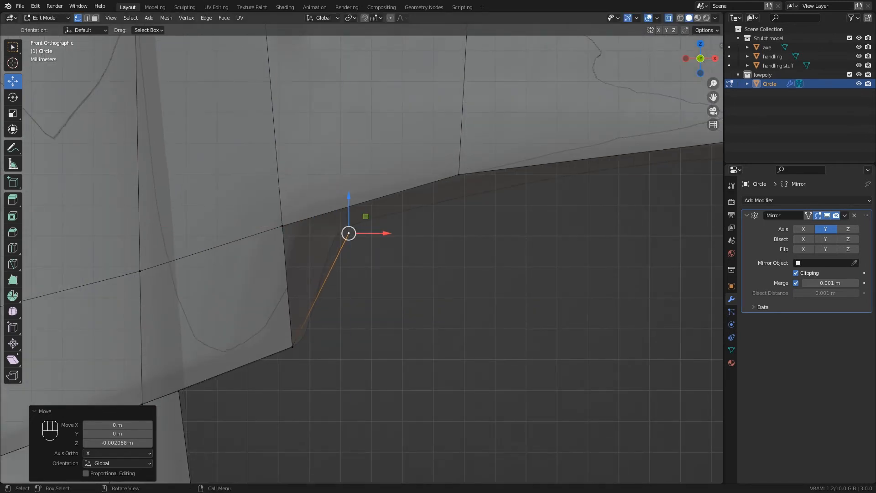
{"action": "left_click_drag", "start_coordinate": [386, 233], "coordinate": [381, 233]}
{"action": "left_click", "coordinate": [402, 255]}
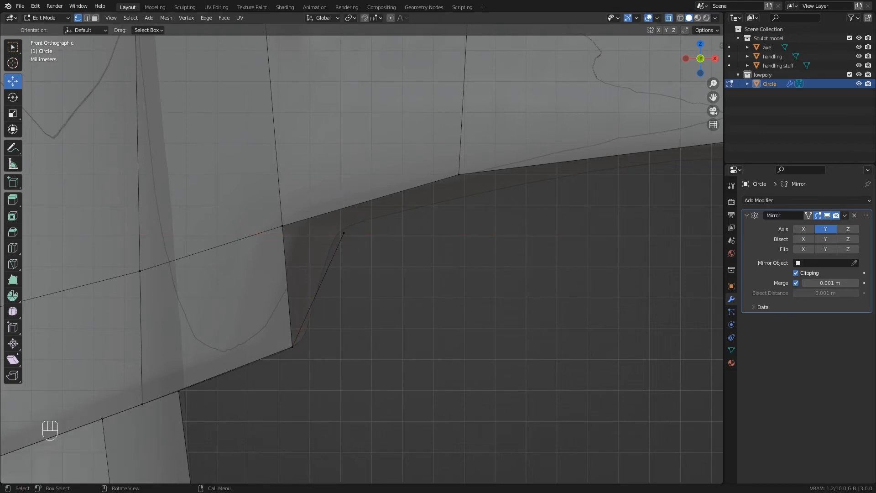
In front view, extrude the root vertex three times along the spike's underside to the tip, about 0.036, 0.093 and 0.093 m along X
{"action": "middle_click_drag", "start_coordinate": [402, 255], "coordinate": [383, 256]}
{"action": "left_click", "coordinate": [348, 247]}
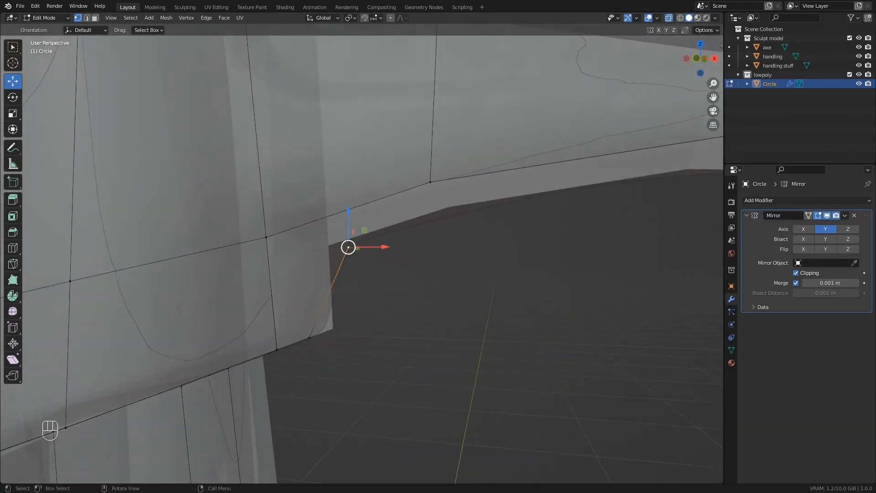
{"action": "key", "text": "KP_1"}
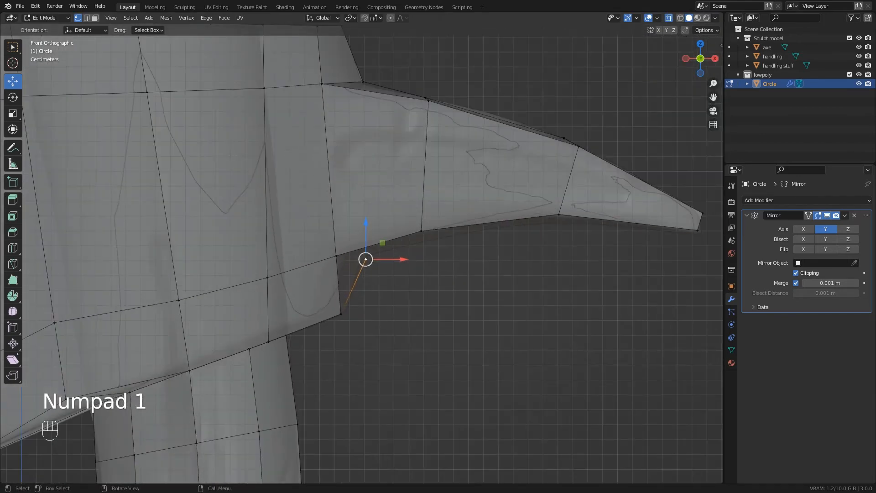
{"action": "key", "text": "e"}
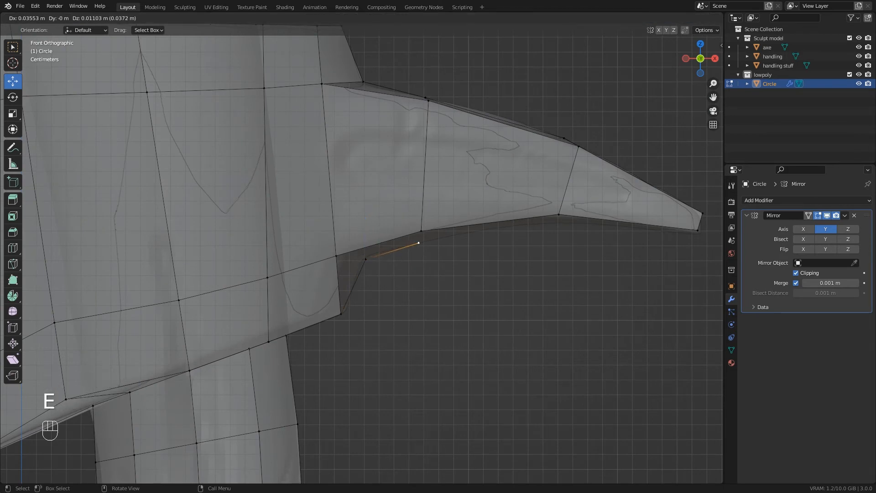
{"action": "left_click", "coordinate": [418, 242]}
{"action": "key", "text": "e"}
{"action": "left_click", "coordinate": [558, 223]}
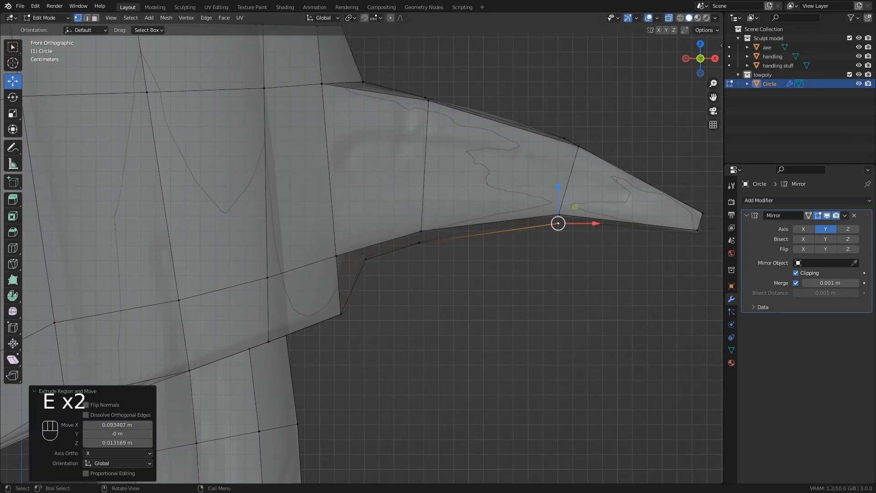
{"action": "key", "text": "e"}
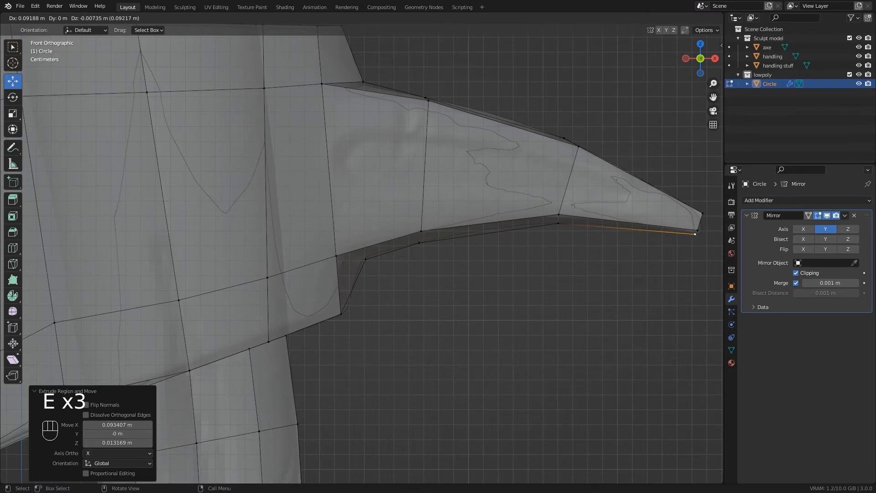
{"action": "left_click", "coordinate": [697, 233]}
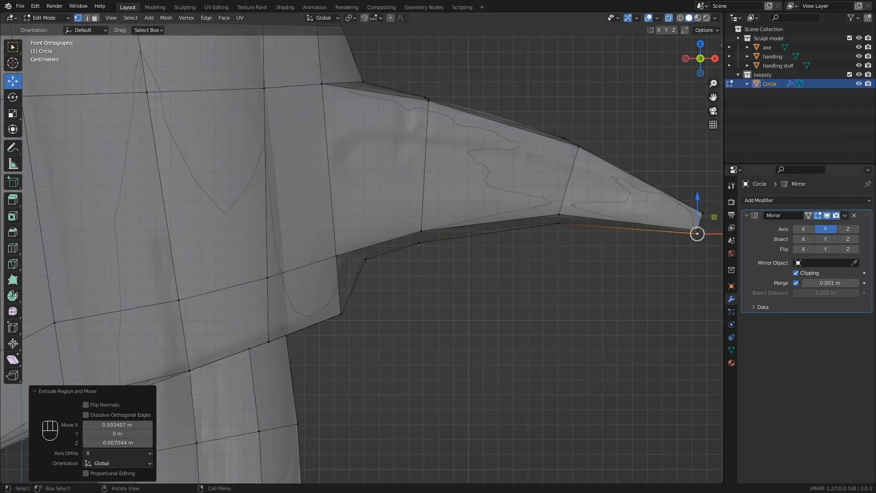
Merge the end vertex of the underside centre line into the lower corner vertex of the spike's tip, using At Last
{"action": "scroll", "coordinate": [527, 262], "scroll_direction": "down", "scroll_amount": 2}
{"action": "middle_click_drag", "start_coordinate": [527, 262], "coordinate": [434, 255]}
{"action": "scroll", "coordinate": [516, 283], "scroll_direction": "up", "scroll_amount": 2}
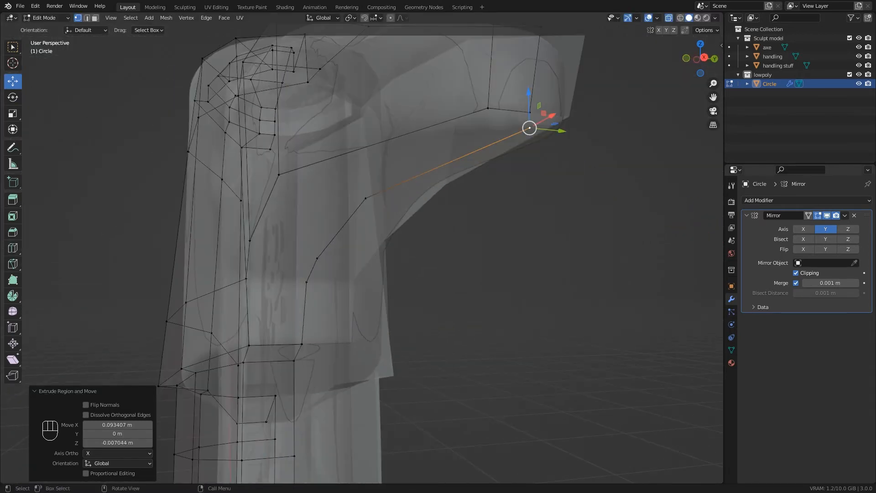
{"action": "middle_click_drag", "start_coordinate": [515, 283], "coordinate": [516, 313], "text": "shift"}
{"action": "mouse_move", "coordinate": [516, 312]}
{"action": "middle_mouse_down"}
{"action": "mouse_move", "coordinate": [515, 340]}
{"action": "mouse_move", "coordinate": [520, 305]}
{"action": "mouse_move", "coordinate": [543, 312]}
{"action": "mouse_move", "coordinate": [511, 317]}
{"action": "middle_mouse_up"}
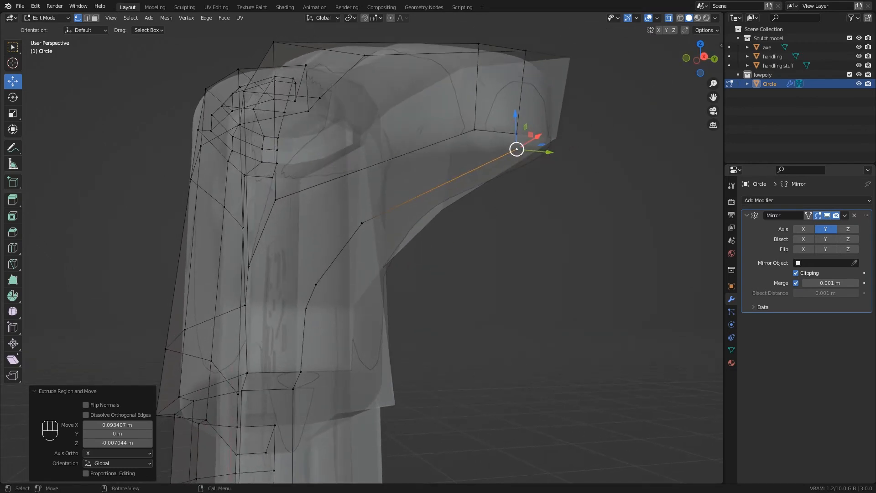
{"action": "left_click", "coordinate": [517, 134]}
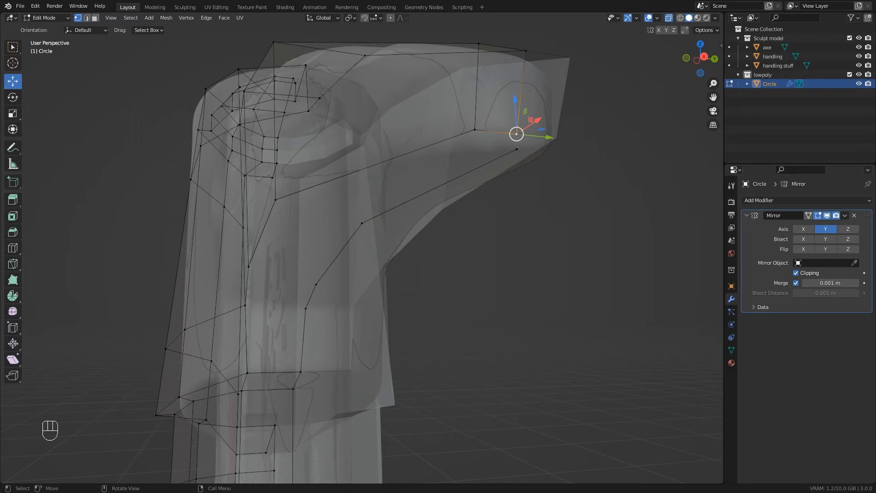
{"action": "left_click", "coordinate": [516, 149]}
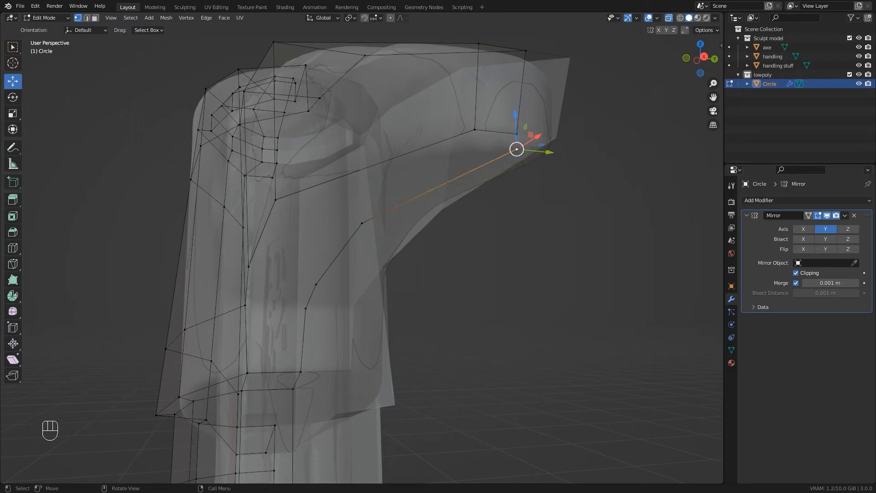
{"action": "left_click", "coordinate": [516, 134], "text": "shift"}
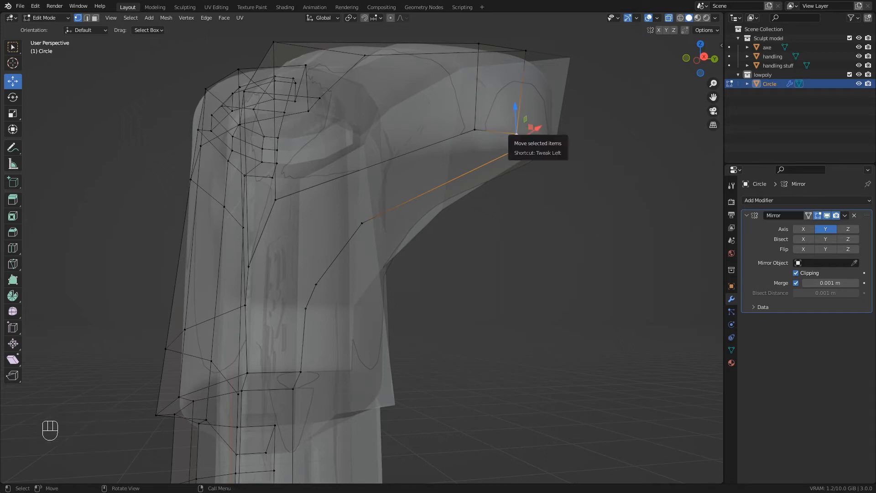
{"action": "key", "text": "m"}
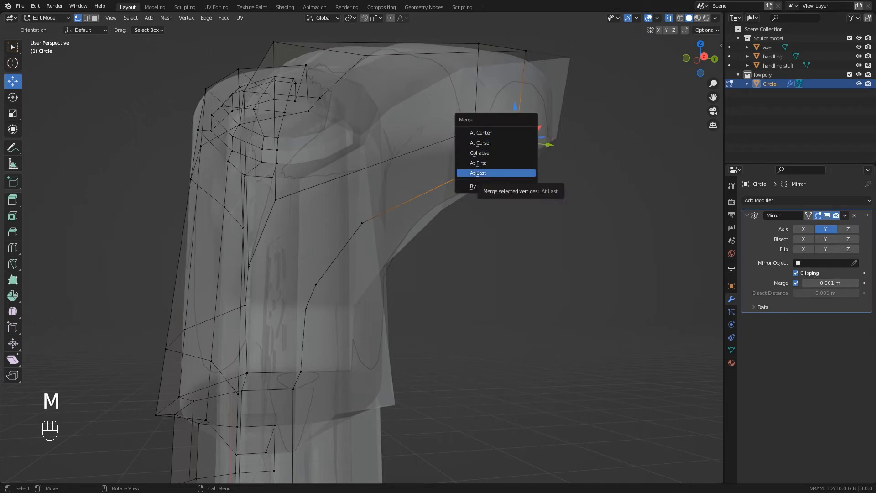
{"action": "left_click", "coordinate": [478, 173]}
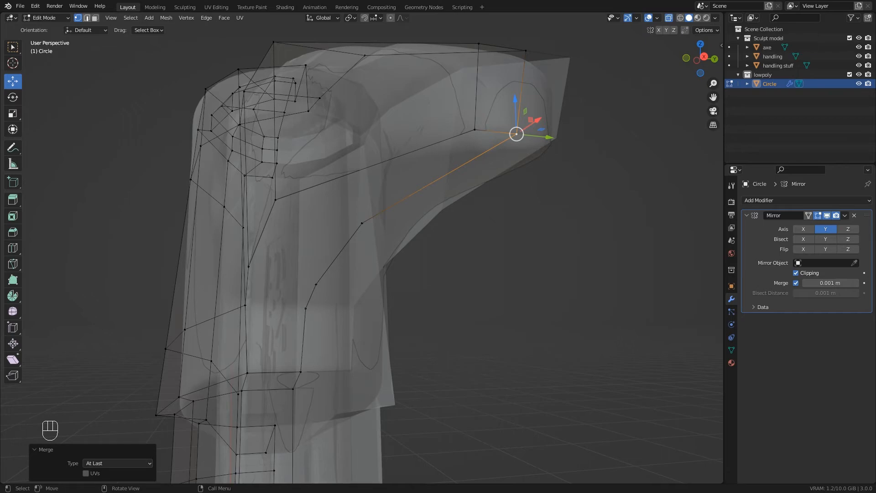
Fill four faces in a row from the collar's lower rim edge along the spike's underside to the tip
{"action": "key", "text": "2"}
{"action": "left_click", "coordinate": [274, 373]}
{"action": "mouse_move", "coordinate": [274, 373]}
{"action": "middle_mouse_down"}
{"action": "mouse_move", "coordinate": [296, 375]}
{"action": "mouse_move", "coordinate": [290, 362]}
{"action": "mouse_move", "coordinate": [281, 368]}
{"action": "middle_mouse_up"}
{"action": "scroll", "coordinate": [363, 255], "scroll_direction": "down", "scroll_amount": 4}
{"action": "key", "text": "f"}
{"action": "key", "text": "f"}
{"action": "key", "text": "f"}
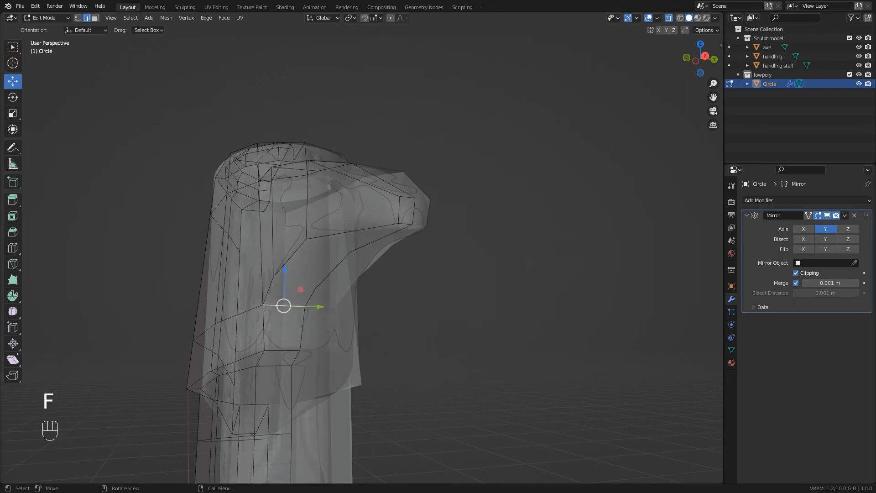
{"action": "key", "text": "f"}
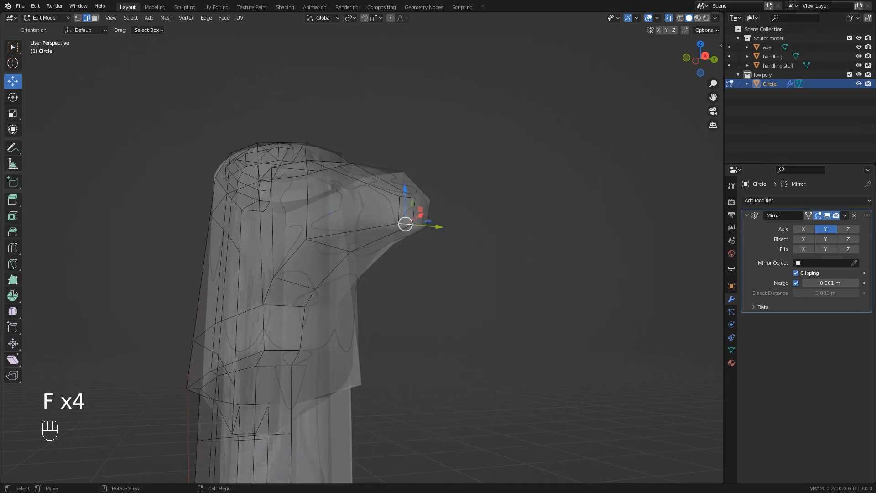
Examine the low-poly collar and spike against the sculpt in Object Mode with X-ray off, ending in front view
{"action": "key", "text": "Tab"}
{"action": "scroll", "coordinate": [362, 256], "scroll_direction": "down", "scroll_amount": 2}
{"action": "middle_click_drag", "start_coordinate": [356, 255], "coordinate": [378, 269]}
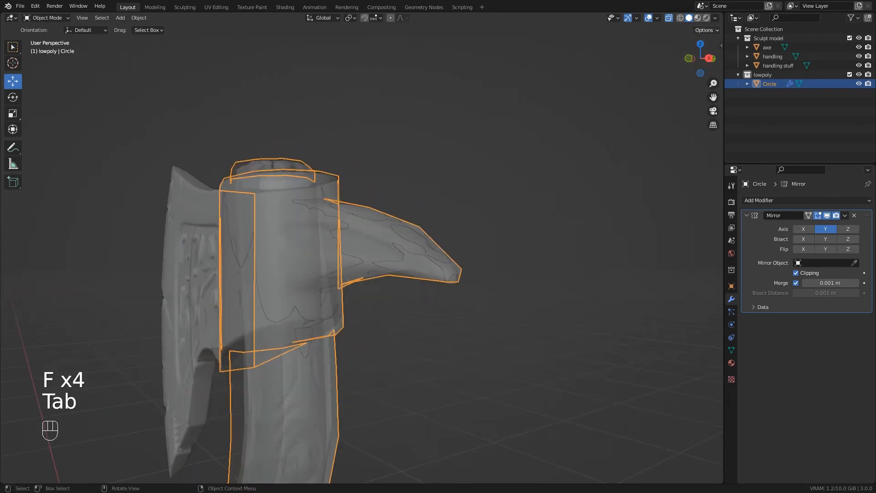
{"action": "left_click", "coordinate": [669, 18]}
{"action": "mouse_move", "coordinate": [456, 205]}
{"action": "middle_mouse_down"}
{"action": "mouse_move", "coordinate": [392, 208]}
{"action": "mouse_move", "coordinate": [443, 224]}
{"action": "mouse_move", "coordinate": [493, 222]}
{"action": "mouse_move", "coordinate": [511, 210]}
{"action": "mouse_move", "coordinate": [508, 167]}
{"action": "mouse_move", "coordinate": [504, 228]}
{"action": "mouse_move", "coordinate": [714, 139]}
{"action": "middle_mouse_up"}
{"action": "scroll", "coordinate": [701, 141], "scroll_direction": "down", "scroll_amount": 2}
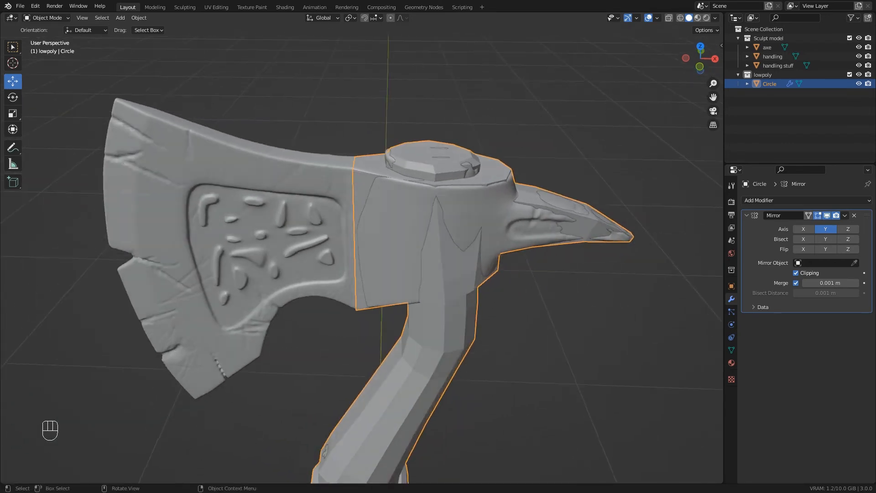
{"action": "middle_click_drag", "start_coordinate": [410, 228], "coordinate": [446, 227], "text": "shift"}
{"action": "key", "text": "KP_1"}
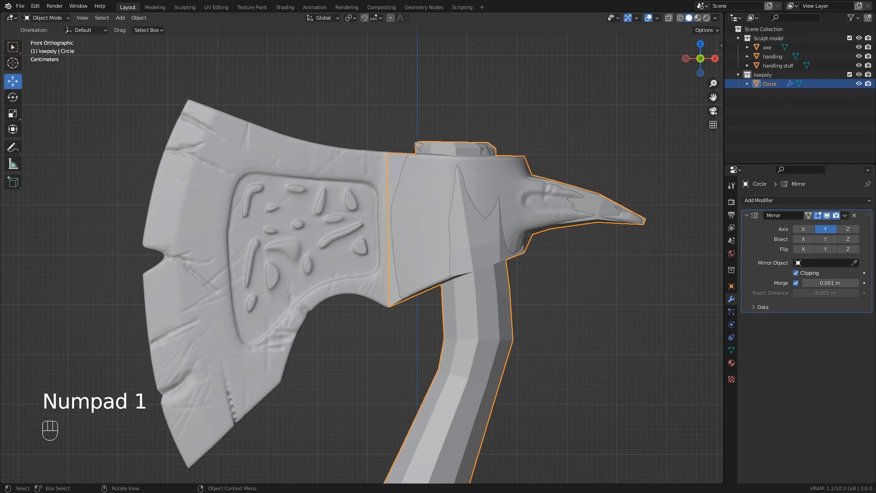
With X-ray on in Edit Mode, extrude the collar's uppermost blade-side edge about 0.02 m toward the blade and rotate it 4.23°
{"action": "key", "text": "Tab"}
{"action": "scroll", "coordinate": [395, 183], "scroll_direction": "up", "scroll_amount": 1}
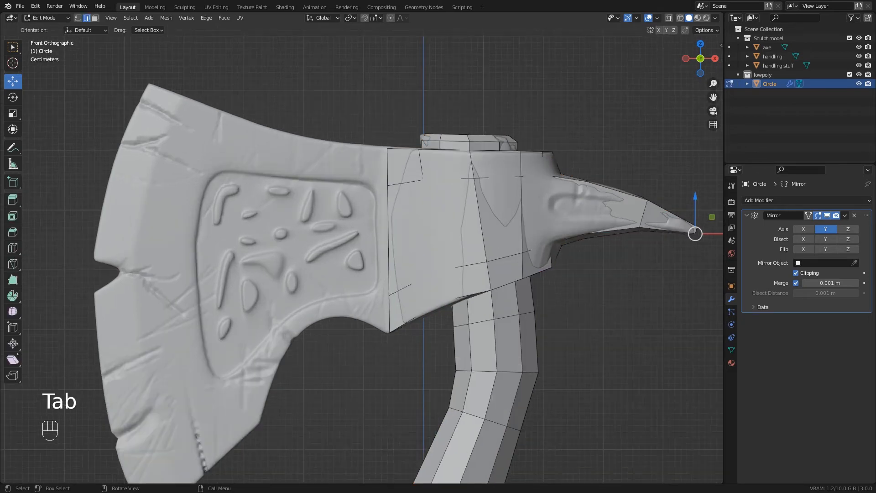
{"action": "left_click", "coordinate": [387, 167]}
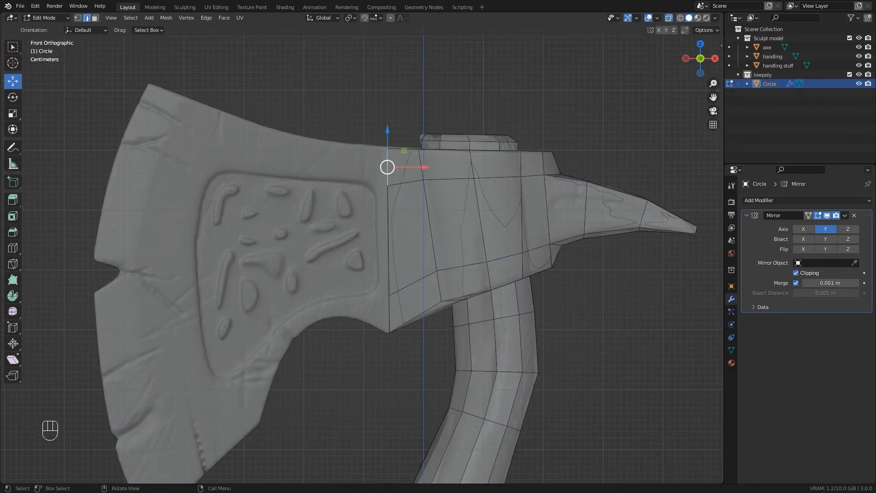
{"action": "middle_click_drag", "start_coordinate": [388, 167], "coordinate": [490, 150], "text": "shift"}
{"action": "scroll", "coordinate": [440, 160], "scroll_direction": "up", "scroll_amount": 1}
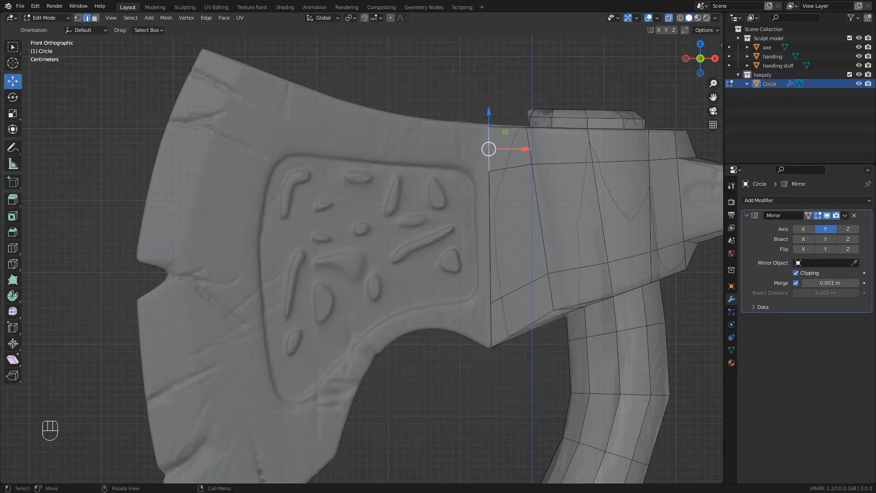
{"action": "key", "text": "e"}
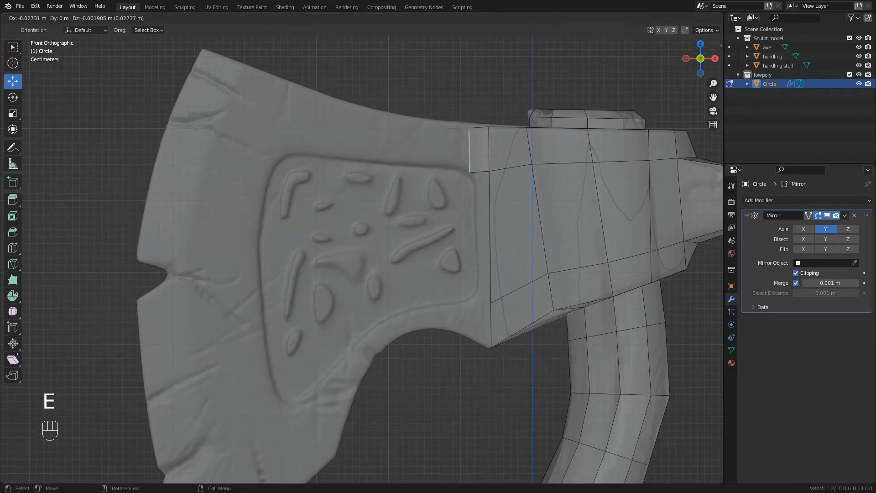
{"action": "left_click", "coordinate": [476, 149]}
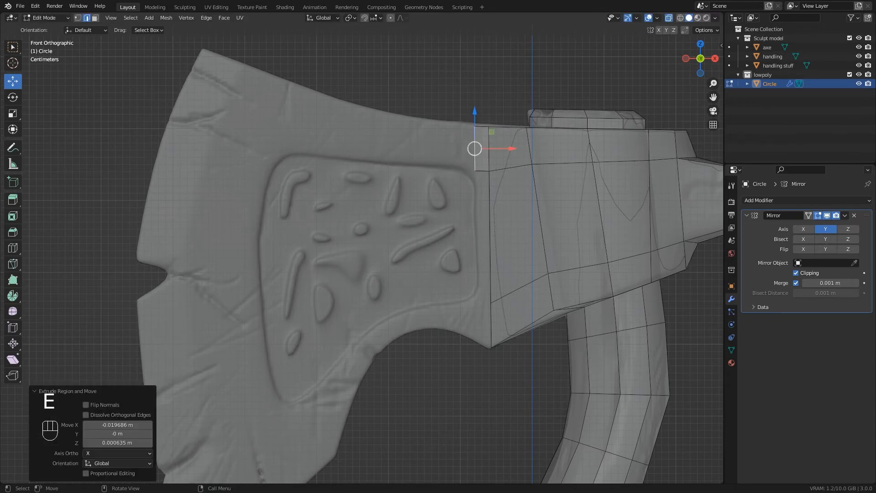
{"action": "key", "text": "r"}
{"action": "left_click", "coordinate": [474, 148]}
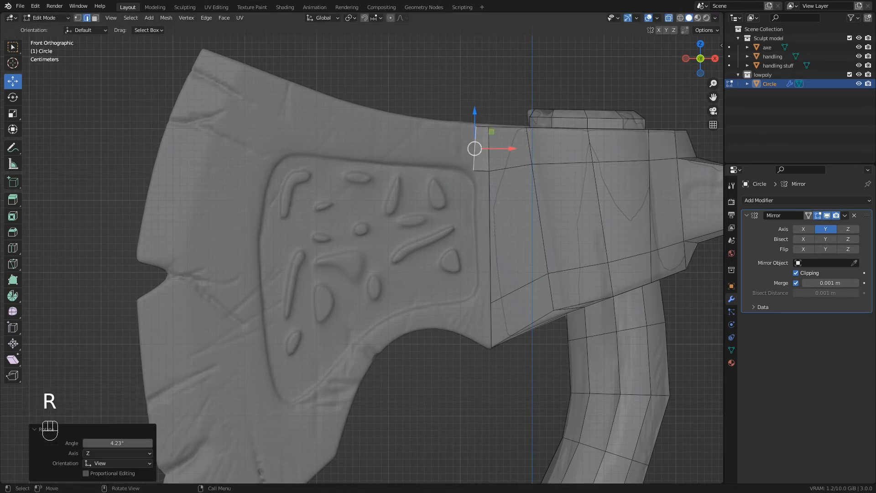
Extrude the blade's top-strip edge twice, about 0.076 m and 0.093 m along the upper contour, rotating the last edge 7.38° and scaling it about 1.22
{"action": "key", "text": "e"}
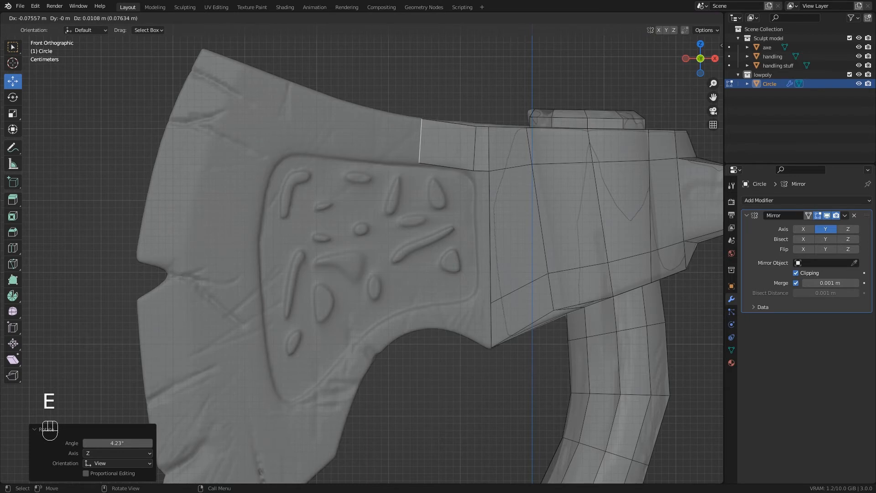
{"action": "left_click", "coordinate": [418, 141]}
{"action": "key", "text": "e"}
{"action": "left_click", "coordinate": [354, 133]}
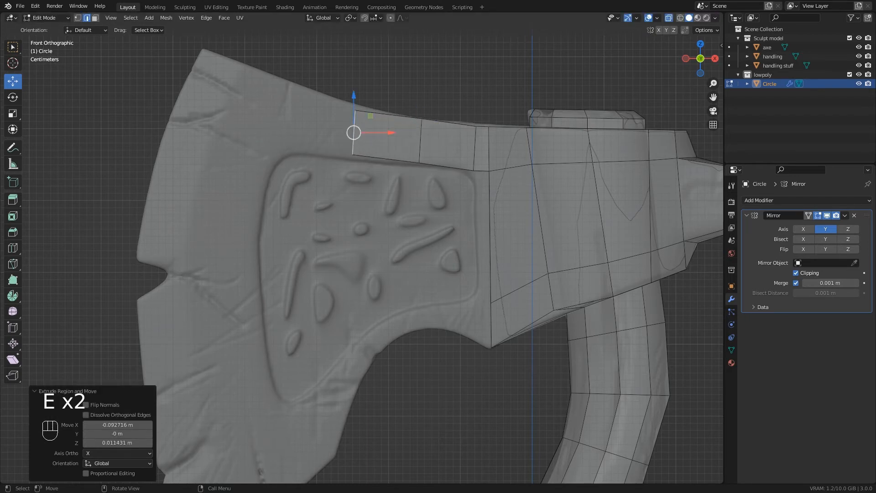
{"action": "key", "text": "r"}
{"action": "left_click", "coordinate": [470, 94]}
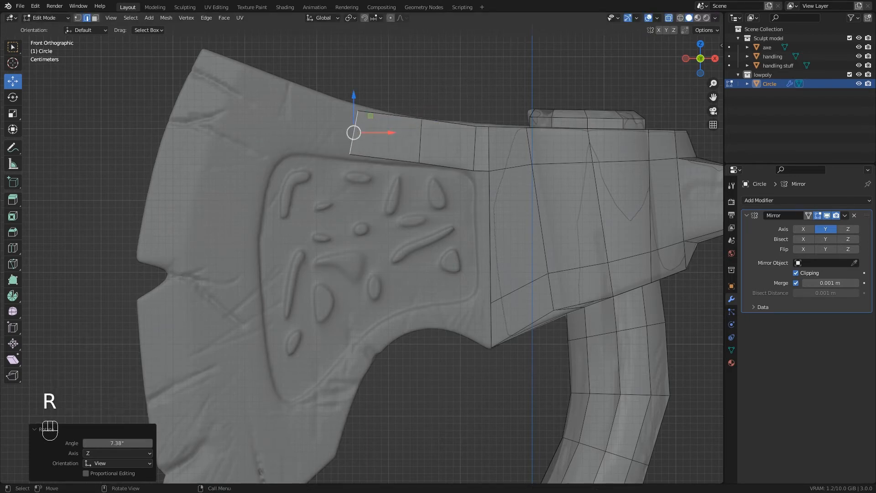
{"action": "key", "text": "s"}
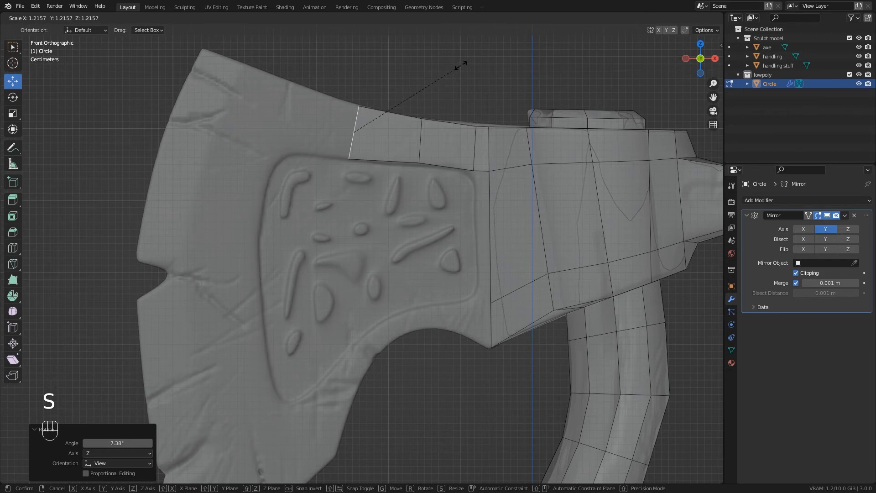
{"action": "left_click", "coordinate": [461, 65]}
Extrude the strip's end edge about 0.095 m further along the blade's upper contour, rotate it 4.92° and scale it by 1.311
{"action": "key", "text": "e"}
{"action": "left_click", "coordinate": [393, 50]}
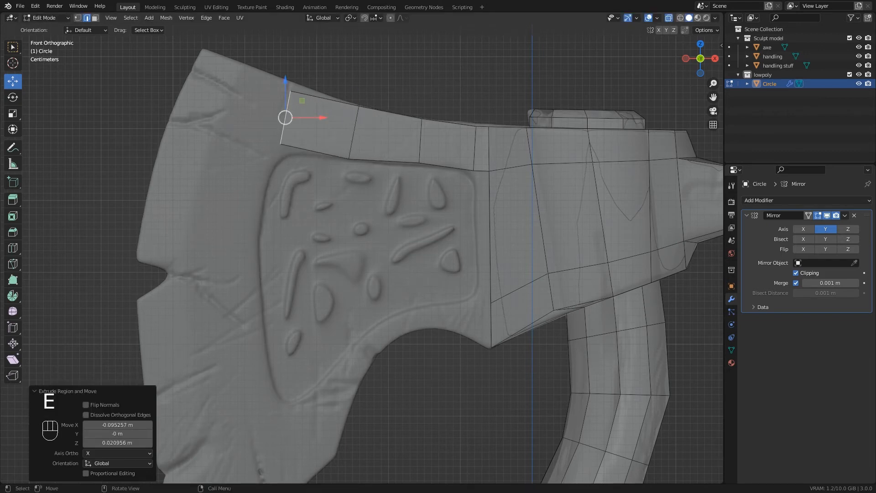
{"action": "key", "text": "r"}
{"action": "left_click", "coordinate": [401, 62]}
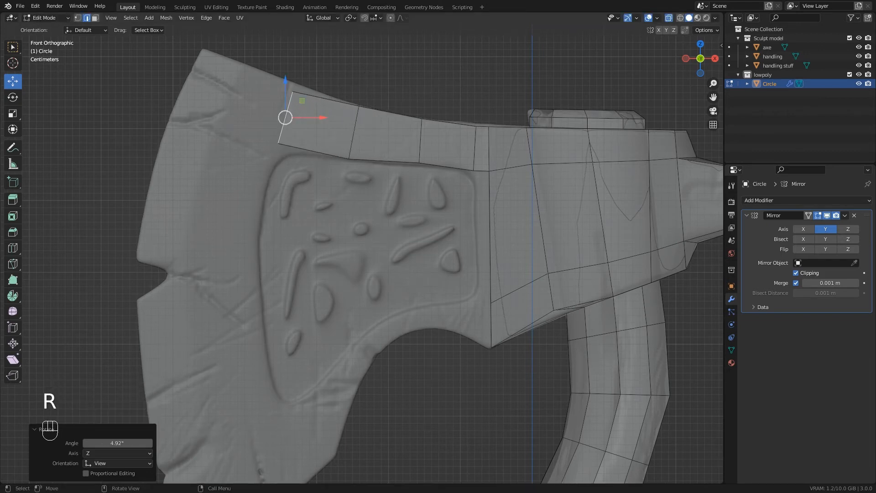
{"action": "key", "text": "s"}
{"action": "left_click", "coordinate": [395, 478]}
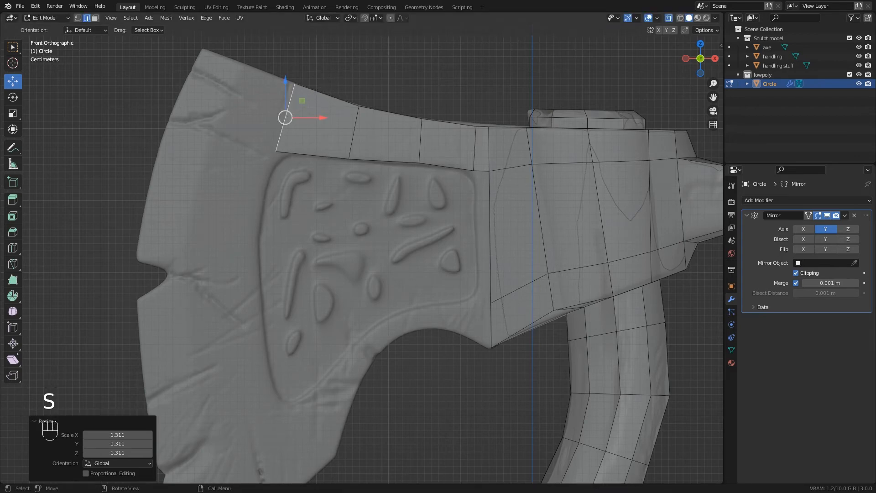
Extrude the top strip about 0.078 m further toward the cutting edge, rotate its end edge 3.52° and scale it by 1.145
{"action": "scroll", "coordinate": [377, 259], "scroll_direction": "up", "scroll_amount": 1}
{"action": "middle_click_drag", "start_coordinate": [376, 260], "coordinate": [429, 298], "text": "shift"}
{"action": "scroll", "coordinate": [326, 124], "scroll_direction": "down", "scroll_amount": 2}
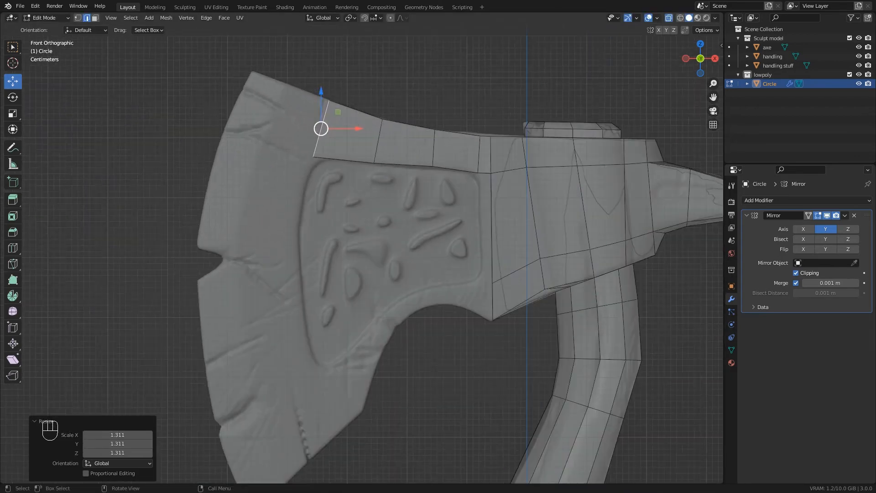
{"action": "middle_click_drag", "start_coordinate": [326, 124], "coordinate": [344, 137], "text": "shift"}
{"action": "key", "text": "e"}
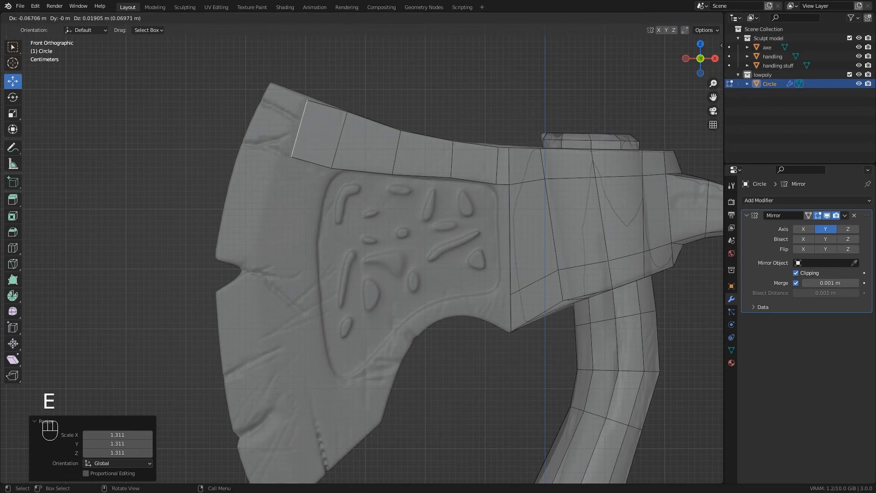
{"action": "left_click", "coordinate": [297, 124]}
{"action": "key", "text": "r"}
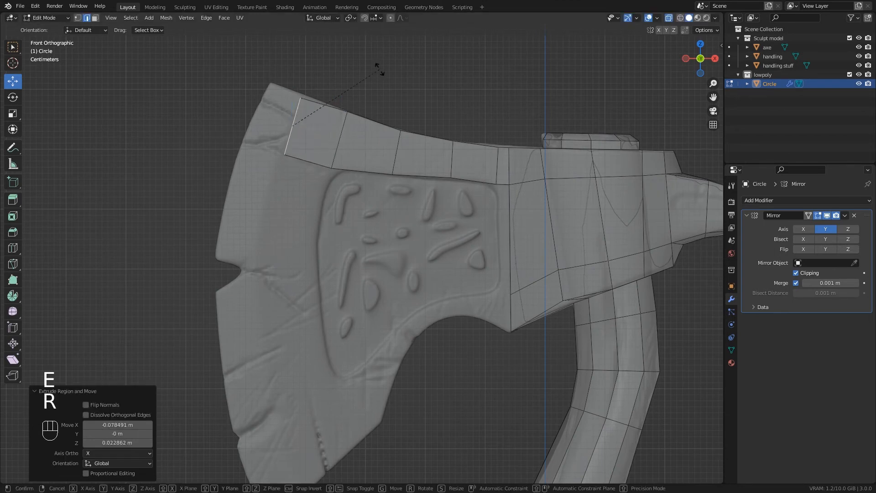
{"action": "left_click", "coordinate": [377, 68]}
{"action": "key", "text": "s"}
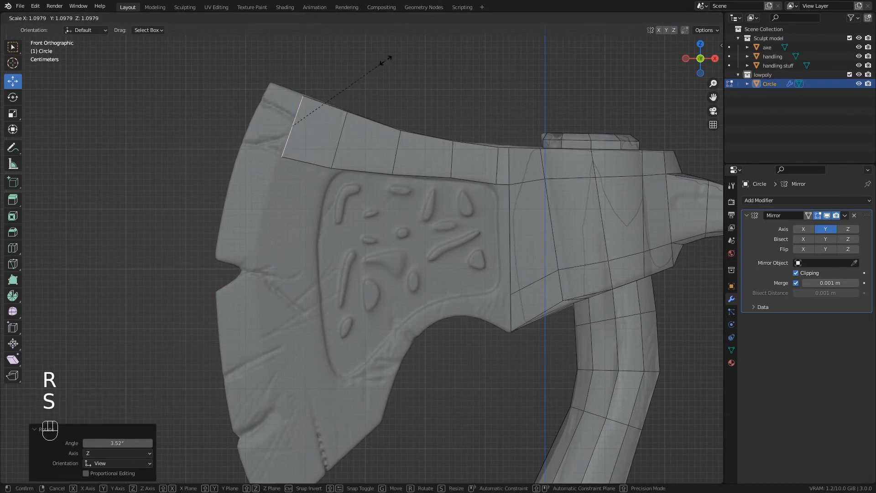
{"action": "left_click", "coordinate": [384, 61]}
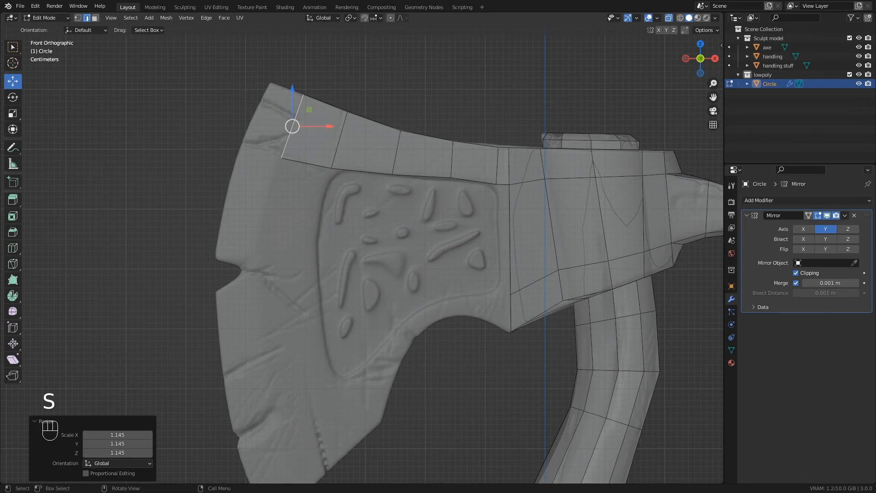
Extrude the top strip about 0.058 m to the blade's upper corner, rotate the end edge 5.23° and align it with the cutting edge
{"action": "key", "text": "e"}
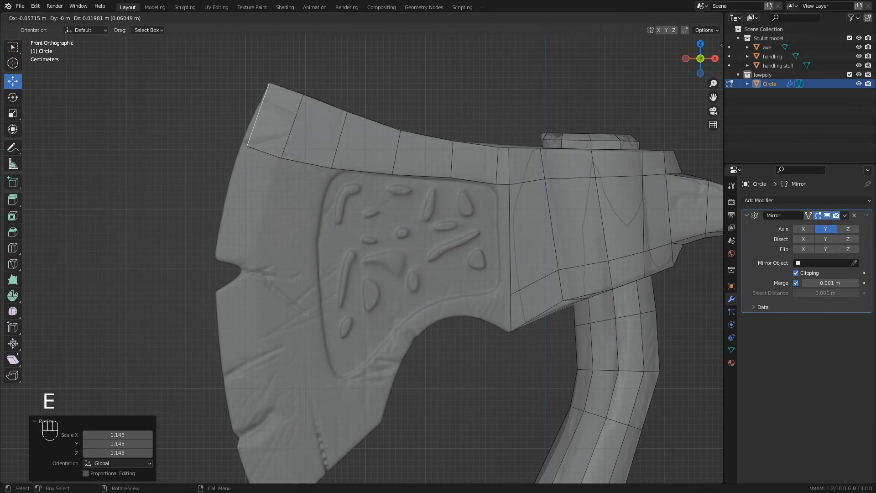
{"action": "left_click", "coordinate": [258, 114]}
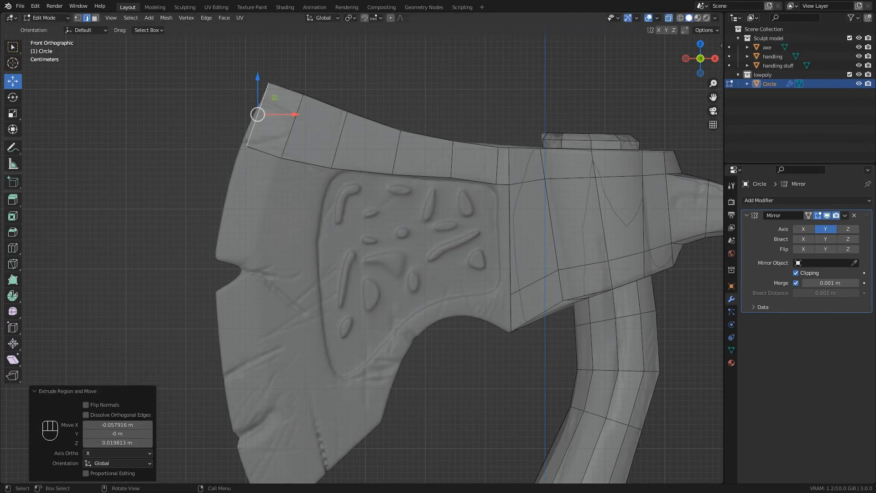
{"action": "key", "text": "r"}
{"action": "left_click", "coordinate": [387, 75]}
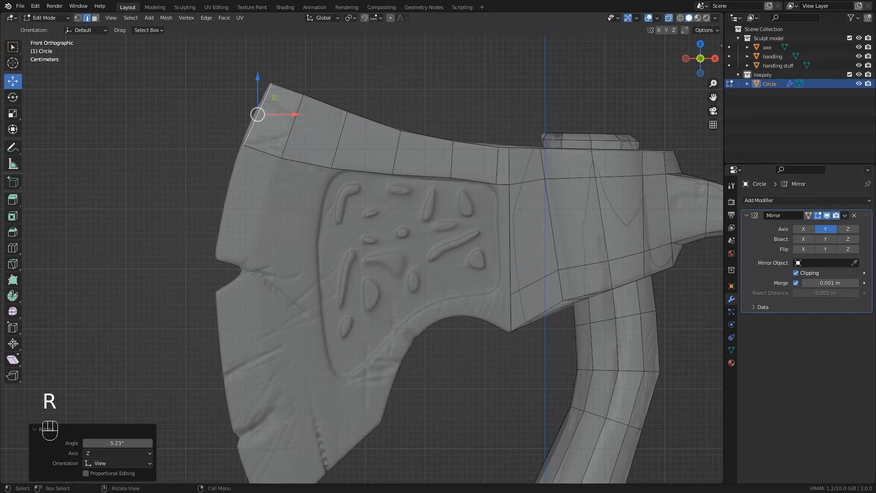
{"action": "key", "text": "g"}
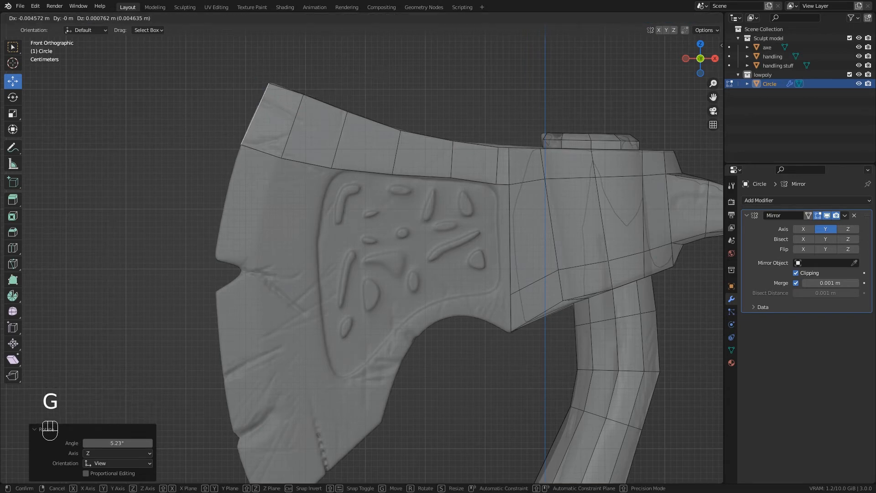
{"action": "left_click", "coordinate": [385, 73]}
Extrude the collar's lowest blade-side edge about 0.025 m toward the blade, scale it by 0.861 and lower the new underside edge about 0.001 m
{"action": "scroll", "coordinate": [345, 186], "scroll_direction": "down", "scroll_amount": 2}
{"action": "middle_click_drag", "start_coordinate": [486, 280], "coordinate": [467, 197], "text": "shift"}
{"action": "scroll", "coordinate": [466, 197], "scroll_direction": "up", "scroll_amount": 3}
{"action": "left_click", "coordinate": [416, 188]}
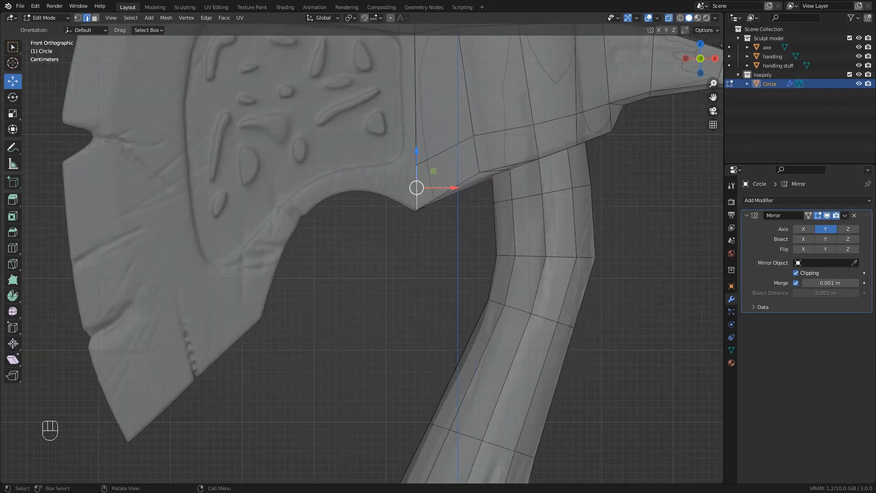
{"action": "key", "text": "e"}
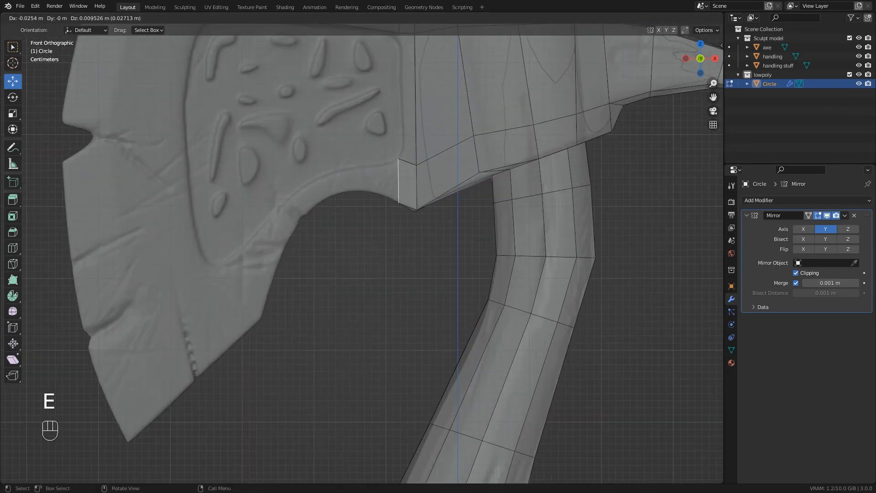
{"action": "left_click", "coordinate": [398, 181]}
{"action": "key", "text": "s"}
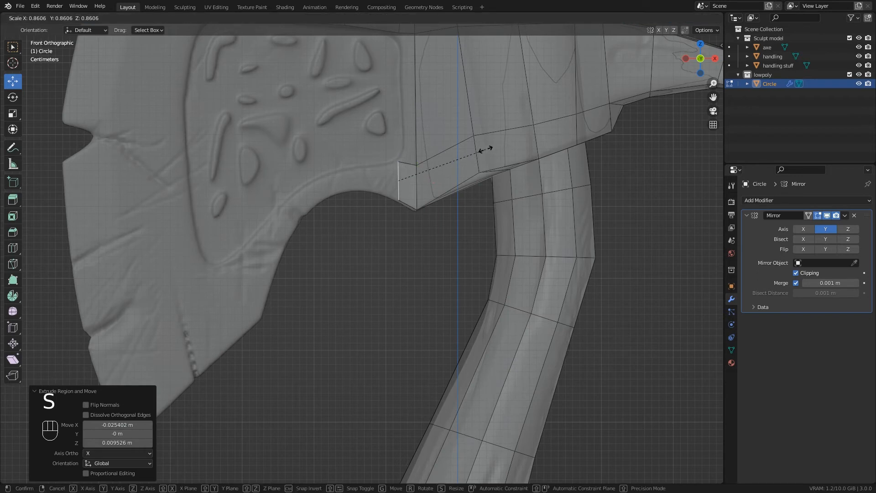
{"action": "left_click", "coordinate": [485, 149]}
{"action": "middle_click_drag", "start_coordinate": [485, 149], "coordinate": [500, 155], "text": "shift"}
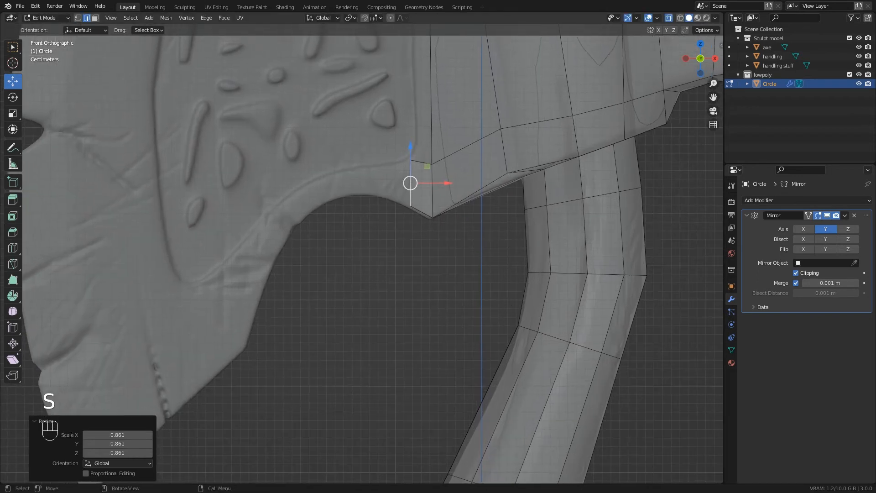
{"action": "left_click", "coordinate": [422, 213]}
{"action": "left_click_drag", "start_coordinate": [422, 176], "coordinate": [421, 177]}
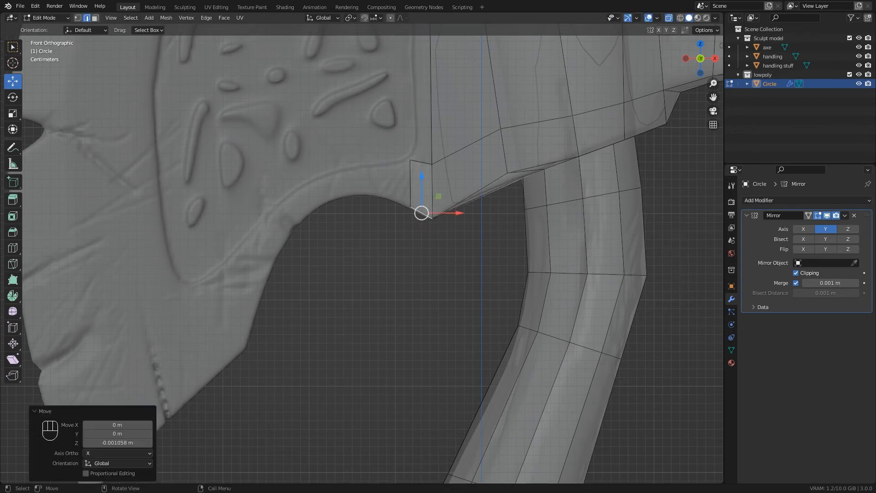
Fill the gap along the collar's blade side between the upper and lower extruded strips with a face
{"action": "middle_click_drag", "start_coordinate": [422, 177], "coordinate": [429, 276], "text": "shift"}
{"action": "left_click", "coordinate": [439, 232]}
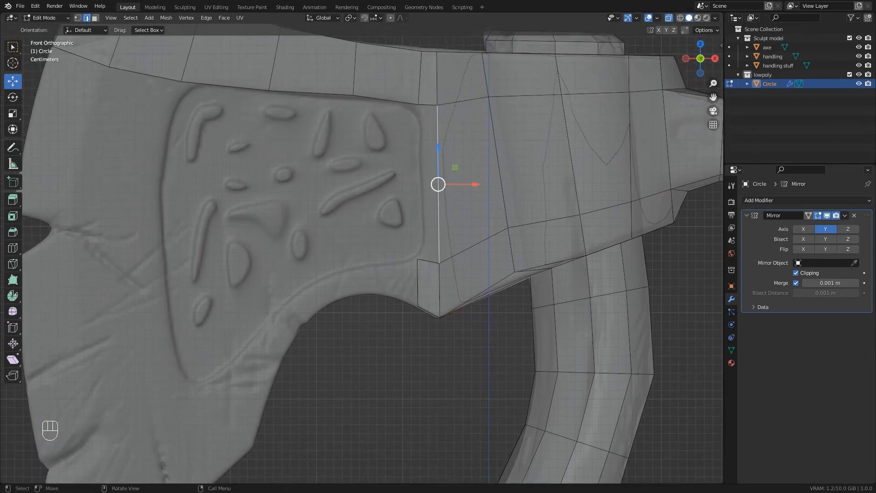
{"action": "middle_click_drag", "start_coordinate": [439, 233], "coordinate": [432, 233], "text": "shift"}
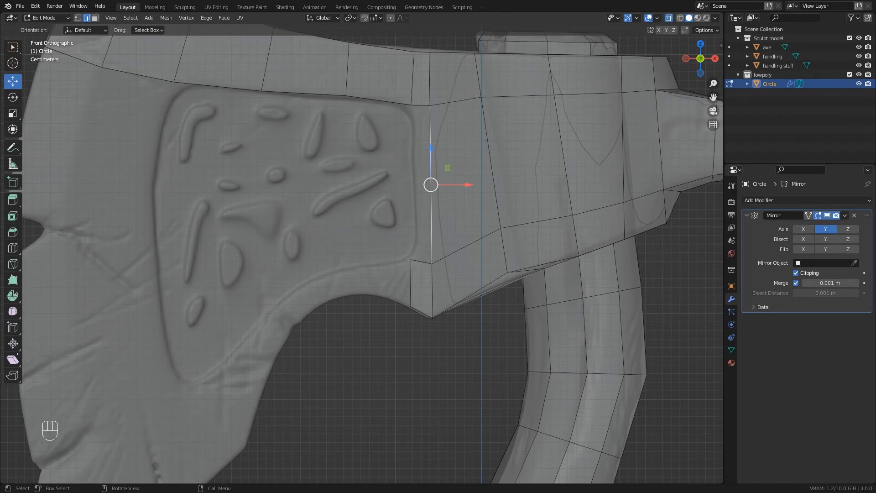
{"action": "key", "text": "f"}
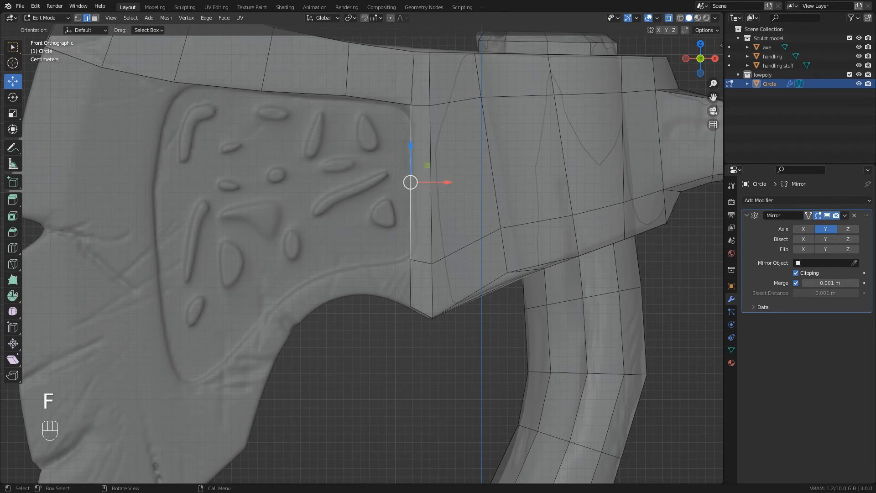
Extrude the lower strip's end edge about 0.066 m along the blade's underside, scale it by 0.536 and lower it onto the sculpt's contour
{"action": "left_click", "coordinate": [411, 283]}
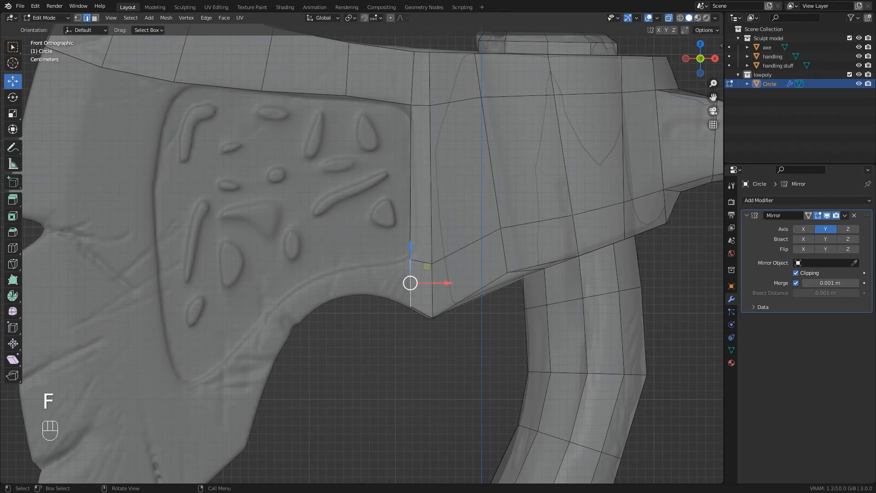
{"action": "key", "text": "e"}
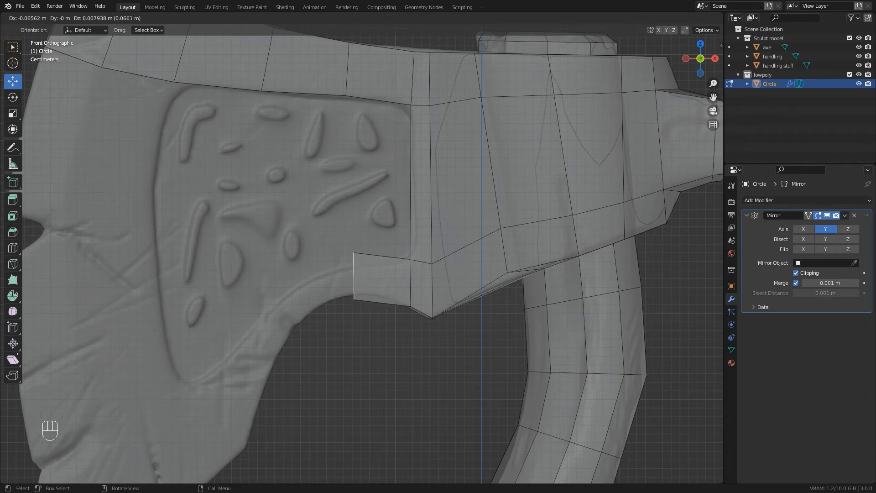
{"action": "left_click", "coordinate": [353, 275]}
{"action": "key", "text": "s"}
{"action": "left_click", "coordinate": [411, 276]}
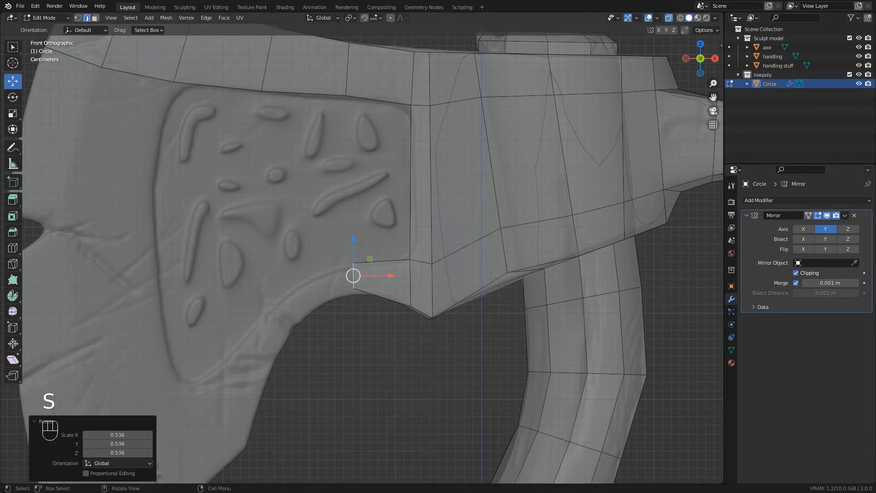
{"action": "left_click_drag", "start_coordinate": [353, 239], "coordinate": [353, 247]}
{"action": "left_click", "coordinate": [379, 265]}
{"action": "left_click", "coordinate": [354, 281]}
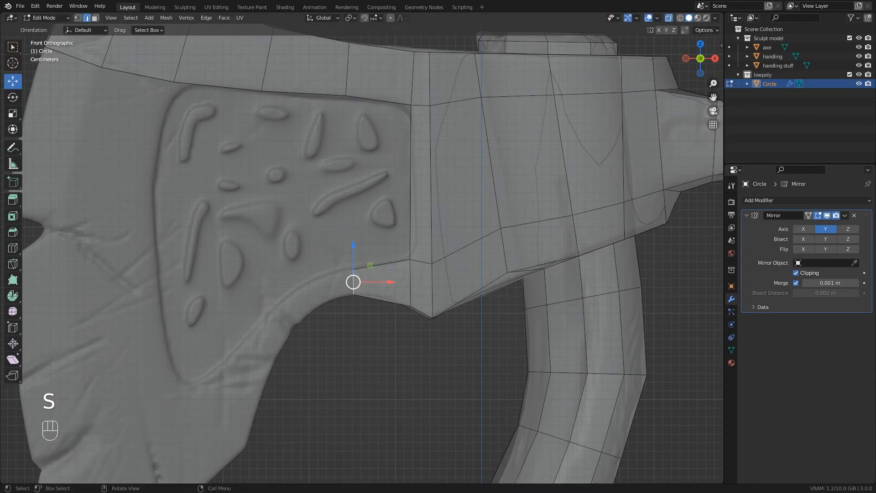
Extrude the lower strip about 0.088 m across and 0.045 m down, rotate its end edge about -47°, enlarge it slightly and fit it to the curve
{"action": "middle_click_drag", "start_coordinate": [353, 281], "coordinate": [431, 237], "text": "shift"}
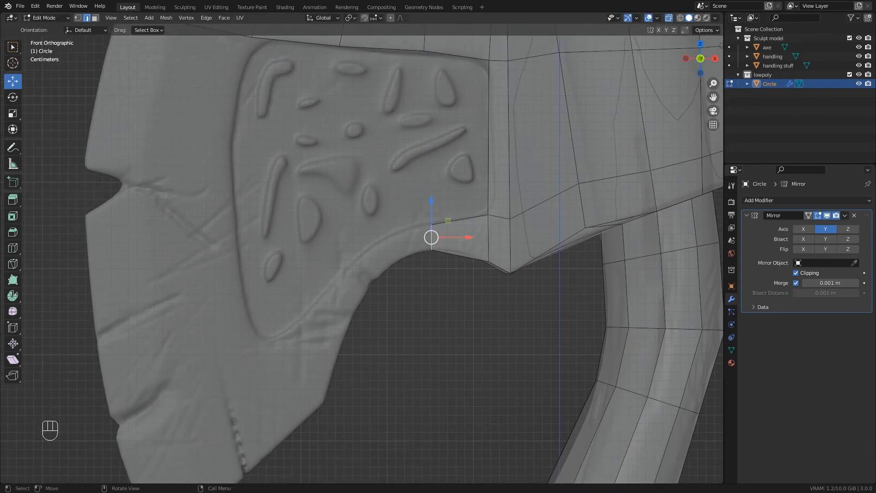
{"action": "key", "text": "e"}
{"action": "left_click", "coordinate": [355, 276]}
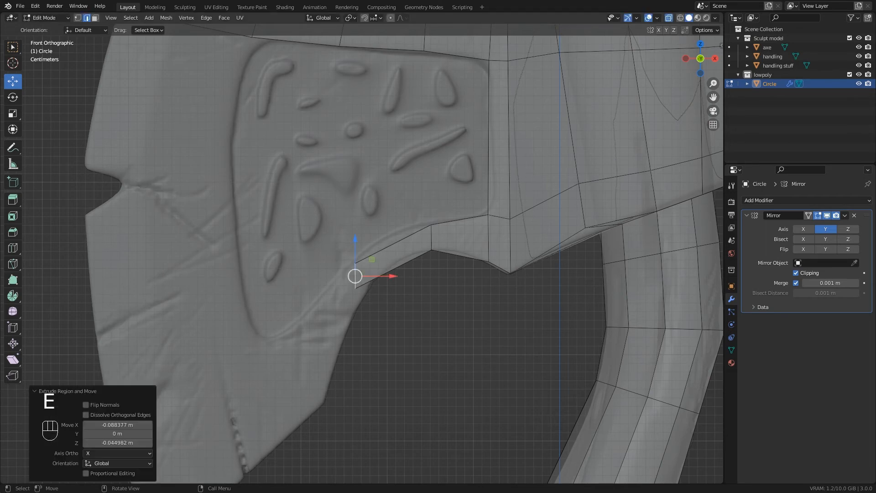
{"action": "key", "text": "r"}
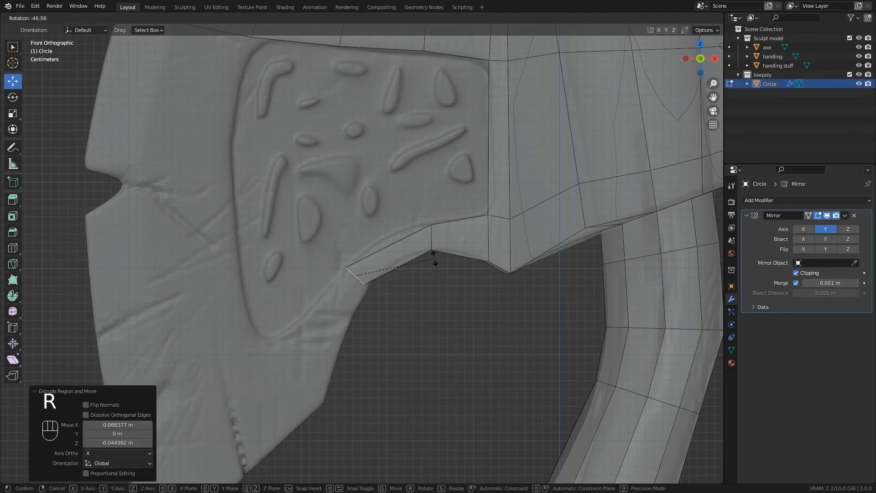
{"action": "left_click", "coordinate": [434, 253]}
{"action": "left_click_drag", "start_coordinate": [392, 276], "coordinate": [395, 276]}
{"action": "key", "text": "s"}
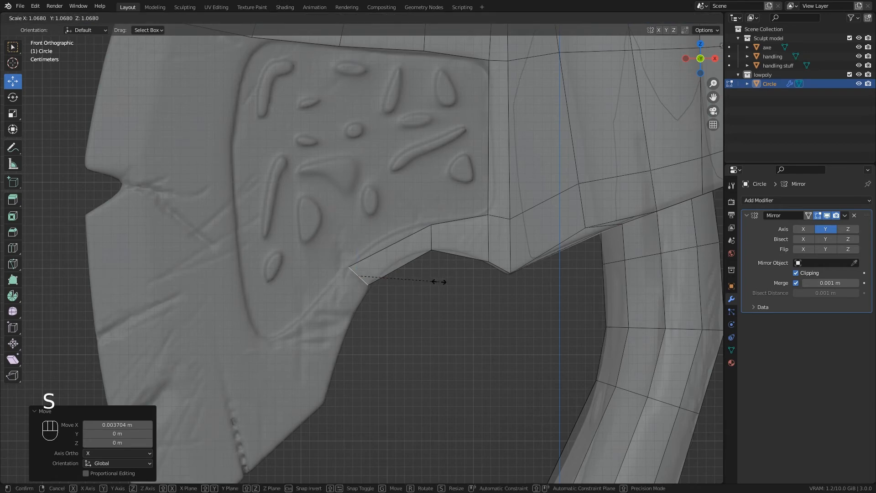
{"action": "left_click", "coordinate": [439, 283]}
{"action": "left_click_drag", "start_coordinate": [358, 241], "coordinate": [358, 243]}
Extrude the lower strip's end edge about 0.069 m toward the cutting edge and 0.102 m down, then scale it by 2.926
{"action": "scroll", "coordinate": [384, 248], "scroll_direction": "down", "scroll_amount": 2}
{"action": "middle_click_drag", "start_coordinate": [383, 248], "coordinate": [435, 225], "text": "shift"}
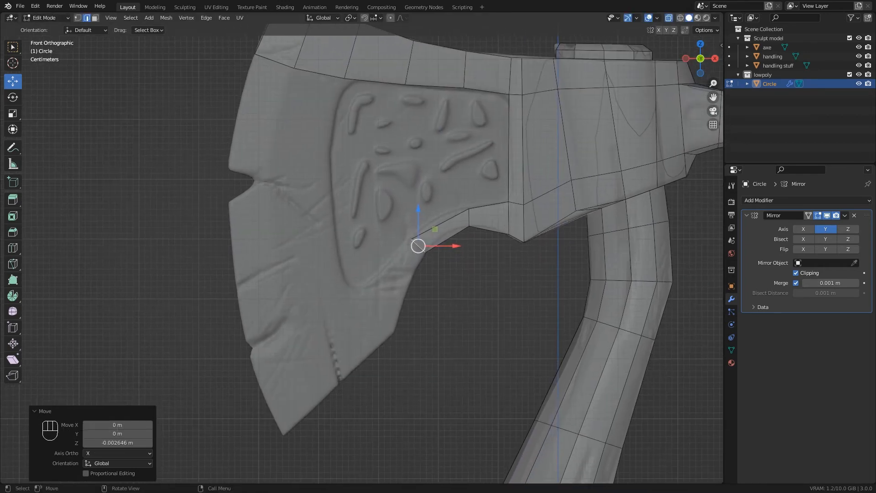
{"action": "key", "text": "e"}
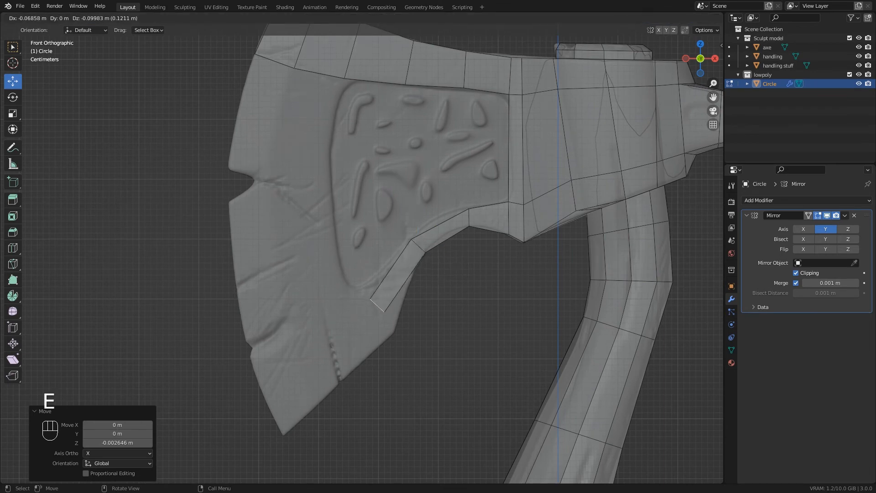
{"action": "left_click", "coordinate": [401, 315]}
{"action": "key", "text": "s"}
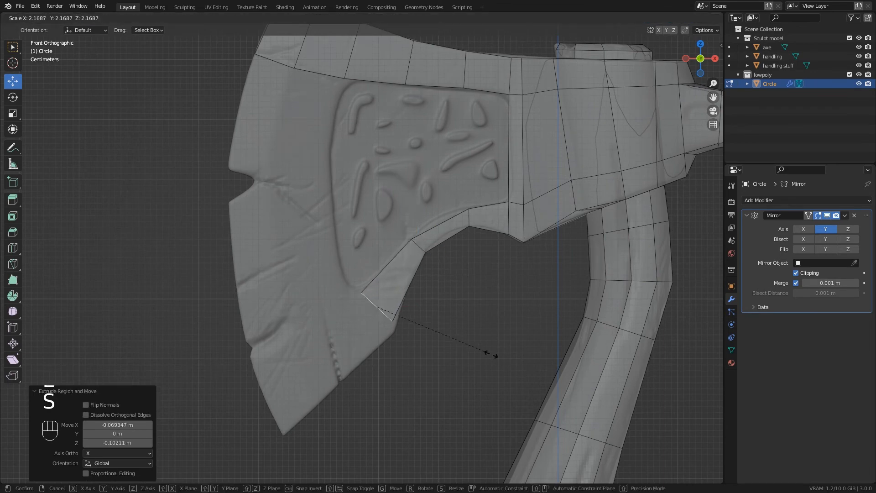
{"action": "left_click", "coordinate": [520, 384]}
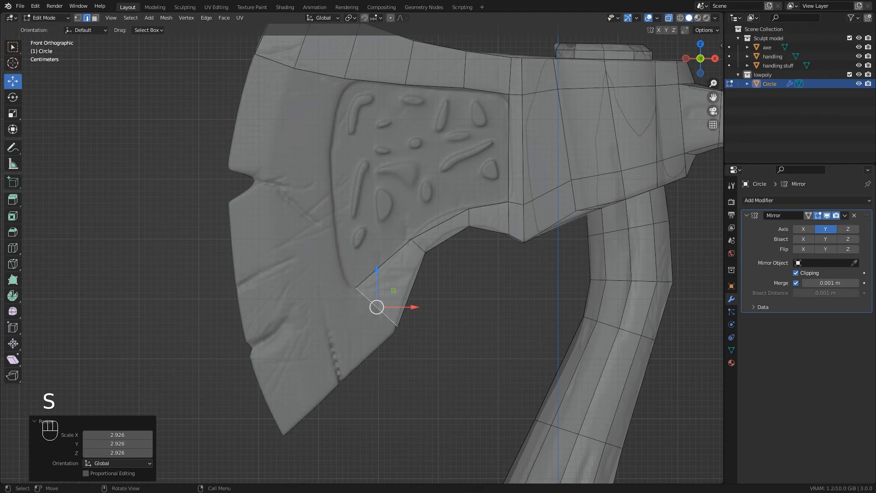
Shift the lower strip's end edge about 0.006 m toward the cutting edge and 0.006 m down, then rotate it 5.58°
{"action": "key", "text": "g"}
{"action": "key", "text": "x"}
{"action": "key", "text": "Return"}
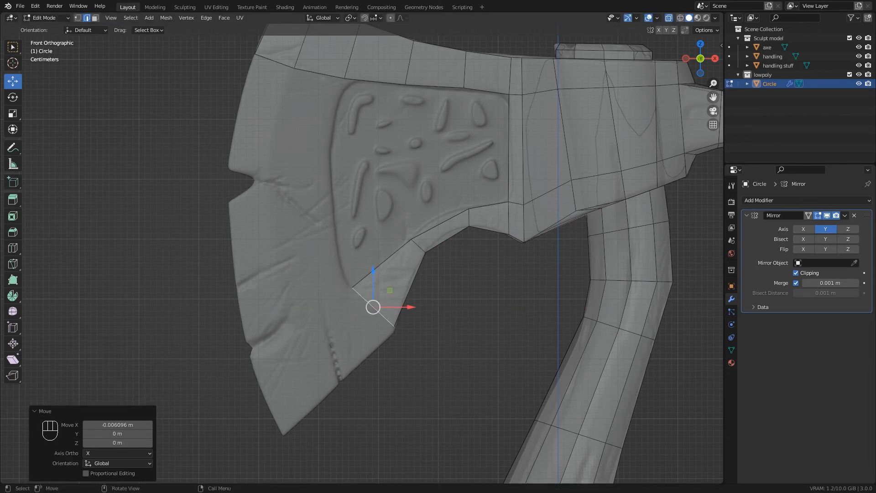
{"action": "key", "text": "g"}
{"action": "key", "text": "z"}
{"action": "key", "text": "Return"}
{"action": "middle_click_drag", "start_coordinate": [375, 312], "coordinate": [412, 293], "text": "shift"}
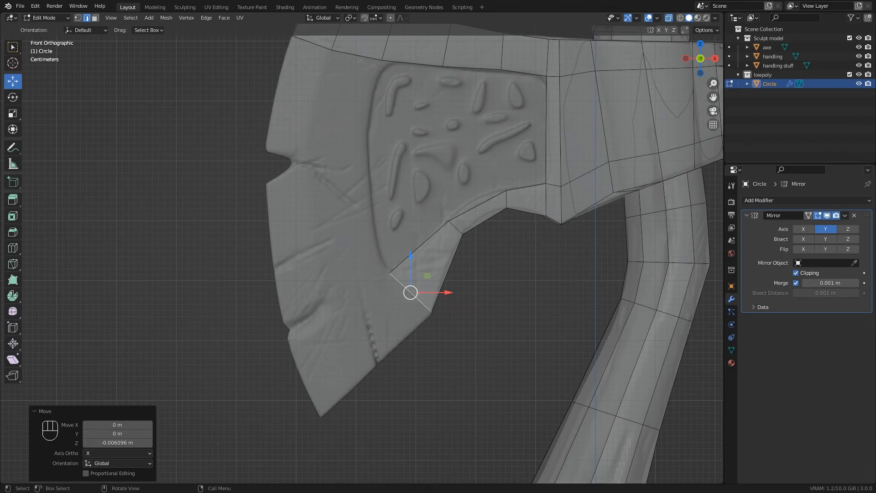
{"action": "key", "text": "r"}
{"action": "left_click", "coordinate": [506, 274]}
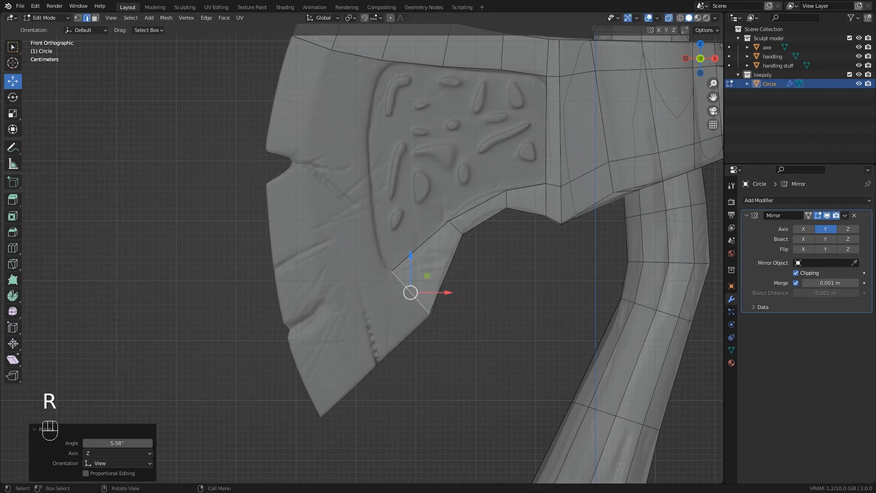
Extrude the lower strip about 0.094 m across and 0.079 m down toward the blade's lower tip, rotate its end edge 7.26° and scale it by 1.181
{"action": "key", "text": "e"}
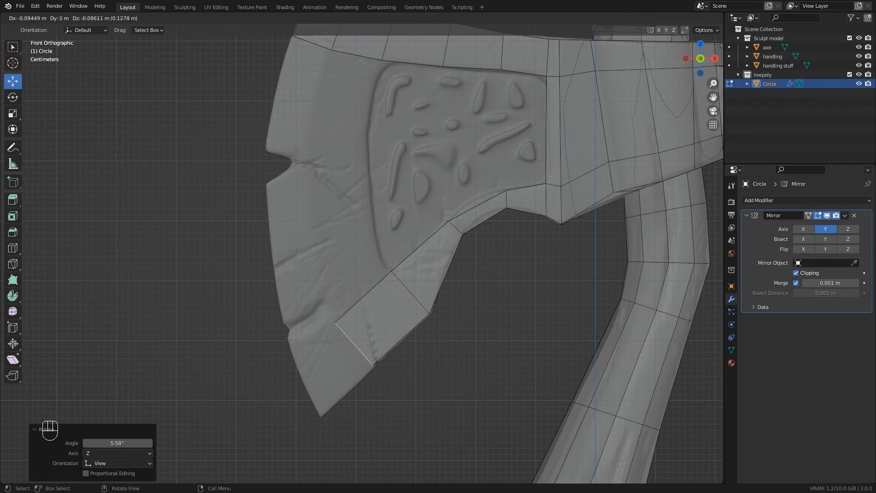
{"action": "left_click", "coordinate": [354, 340]}
{"action": "key", "text": "r"}
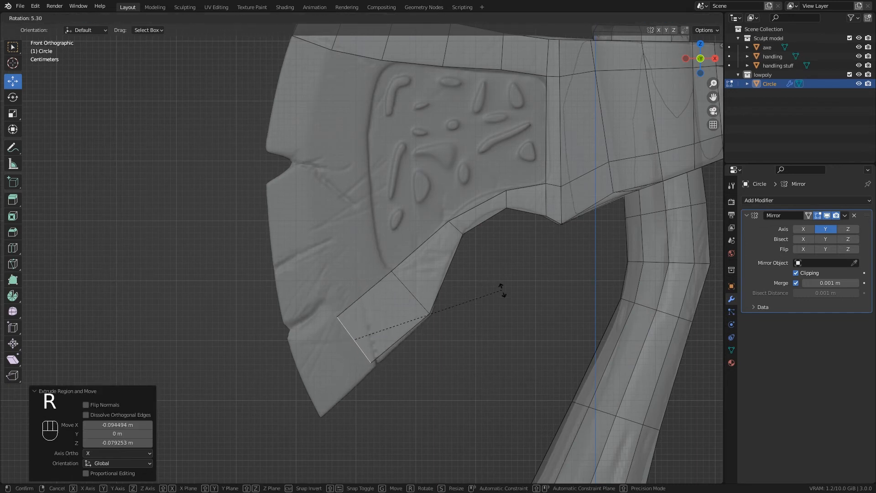
{"action": "left_click", "coordinate": [500, 299]}
{"action": "key", "text": "s"}
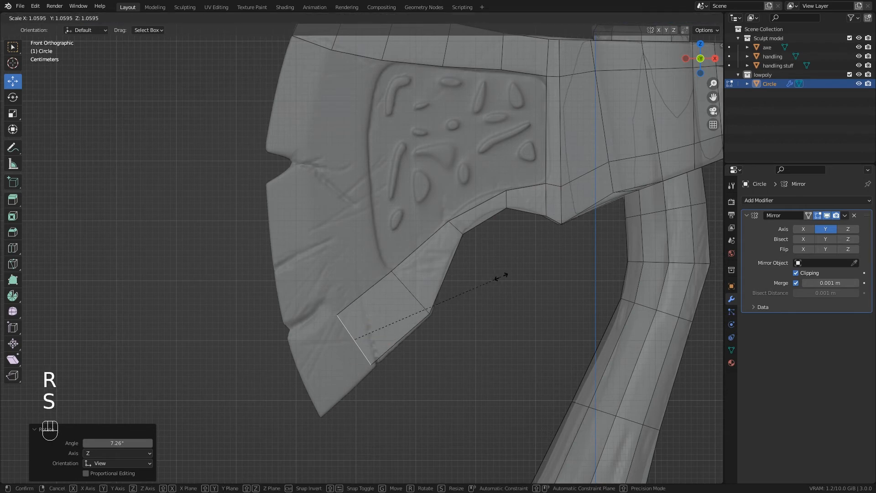
{"action": "left_click", "coordinate": [518, 278]}
Add one centred loop cut running lengthwise through the collar and the rear spike
{"action": "middle_click_drag", "start_coordinate": [518, 278], "coordinate": [417, 303], "text": "shift"}
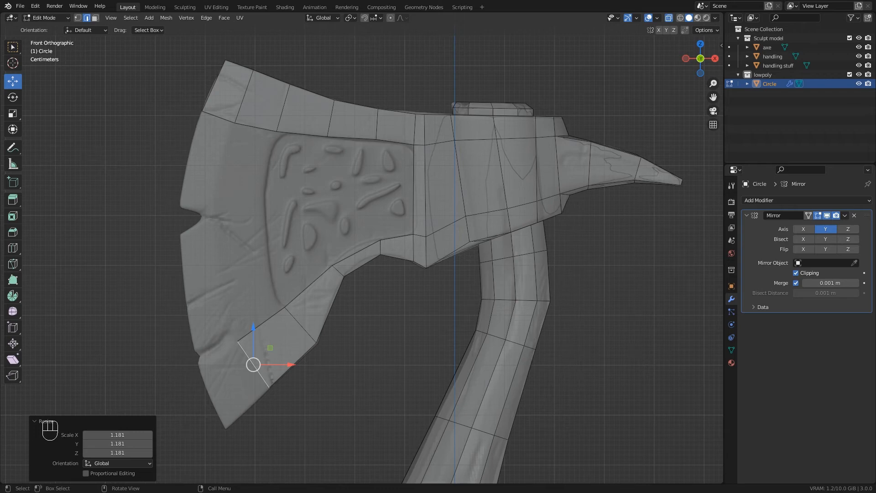
{"action": "scroll", "coordinate": [356, 165], "scroll_direction": "up", "scroll_amount": 1}
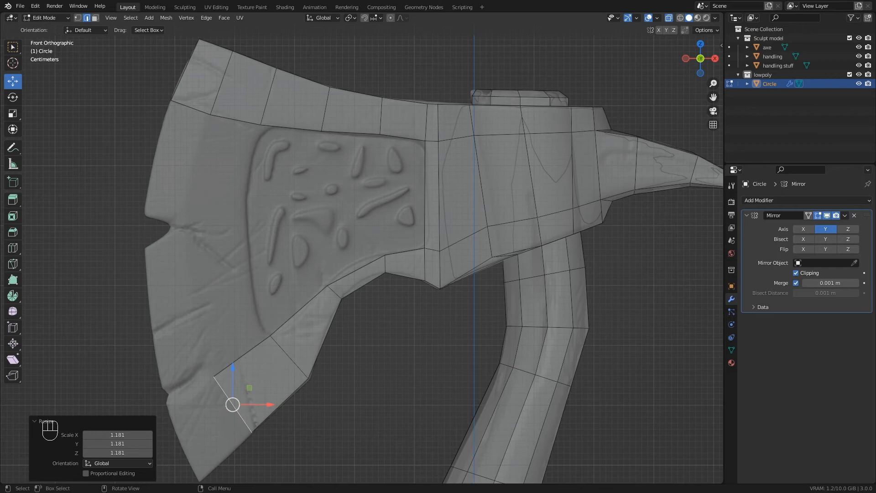
{"action": "middle_click_drag", "start_coordinate": [365, 274], "coordinate": [366, 250], "text": "shift"}
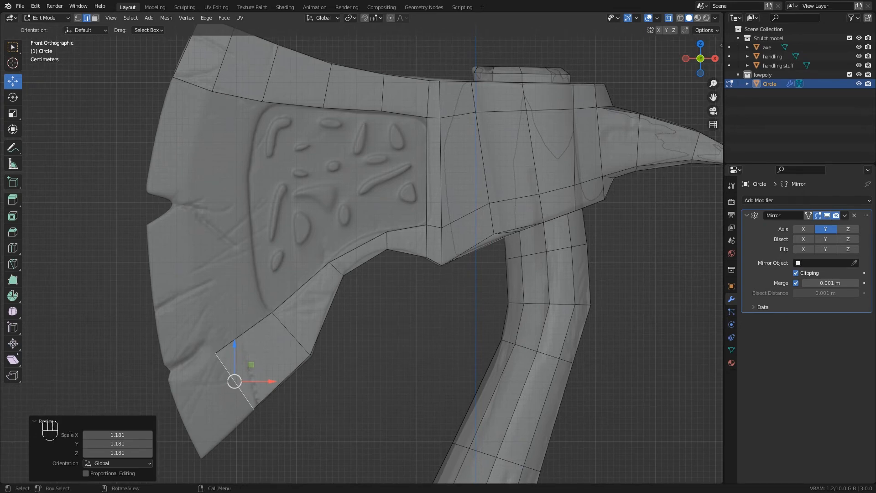
{"action": "middle_click_drag", "start_coordinate": [365, 274], "coordinate": [272, 278], "text": "shift"}
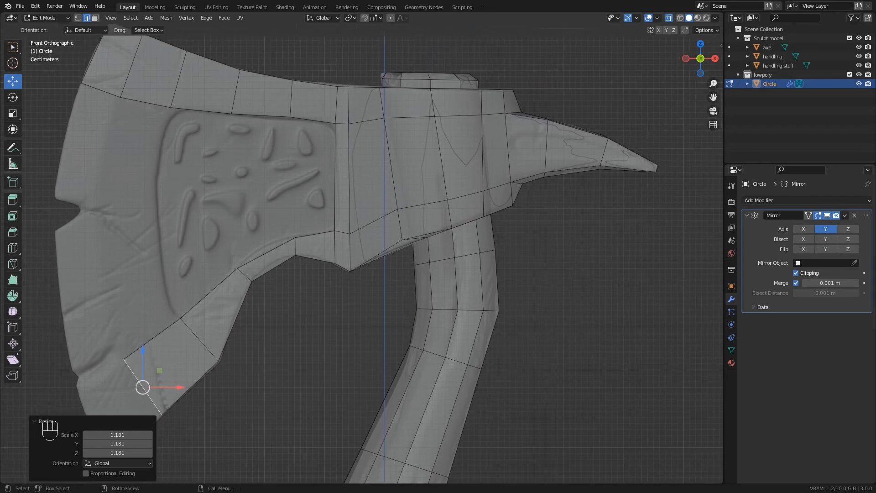
{"action": "key", "text": "ctrl"}
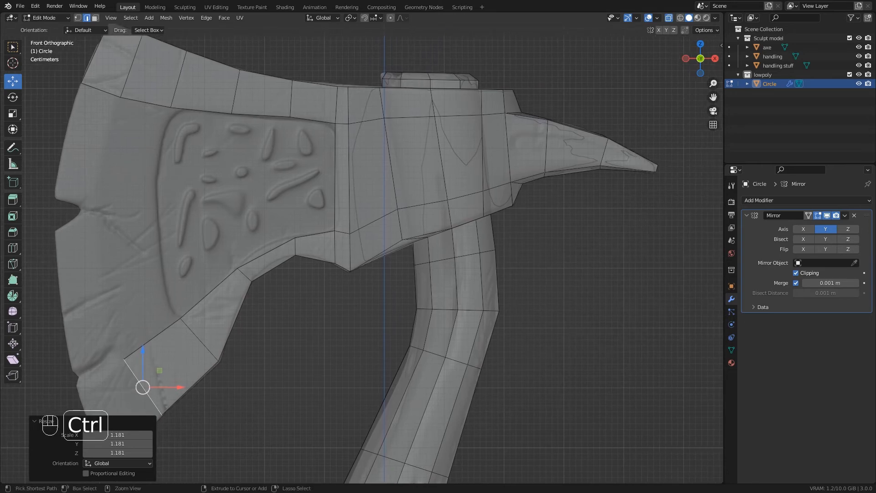
{"action": "key", "text": "ctrl+r"}
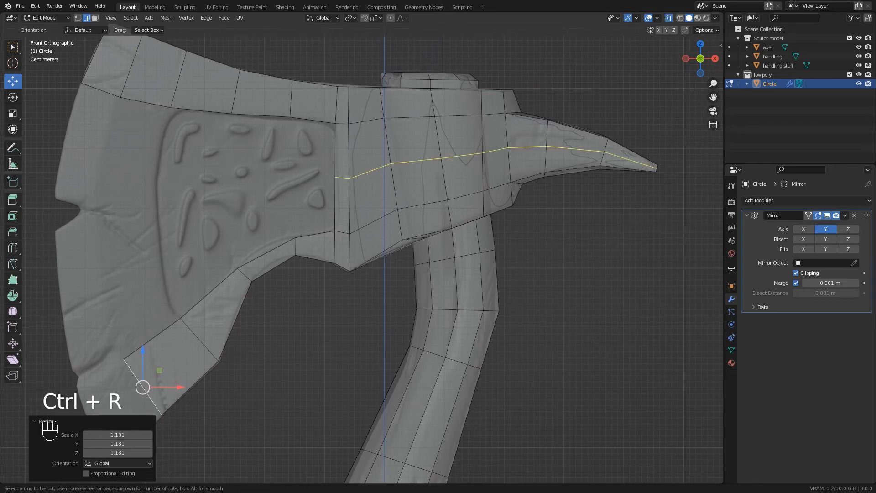
{"action": "left_click", "coordinate": [441, 159]}
{"action": "right_click", "coordinate": [442, 159]}
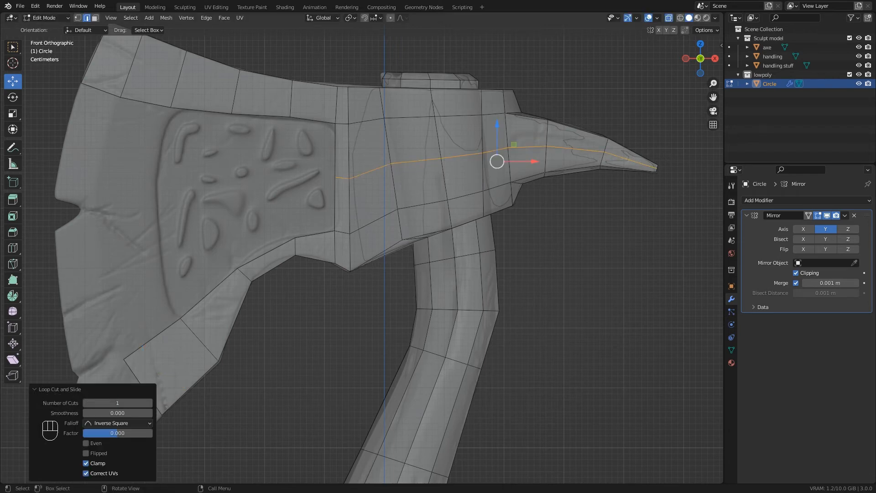
Extrude the upper strip's second underside edge from the cutting edge about 0.172 m down, rotate it nearly level and shift it 0.007 m toward the handle
{"action": "middle_click_drag", "start_coordinate": [365, 228], "coordinate": [470, 209], "text": "shift"}
{"action": "middle_click_drag", "start_coordinate": [365, 228], "coordinate": [391, 251], "text": "shift"}
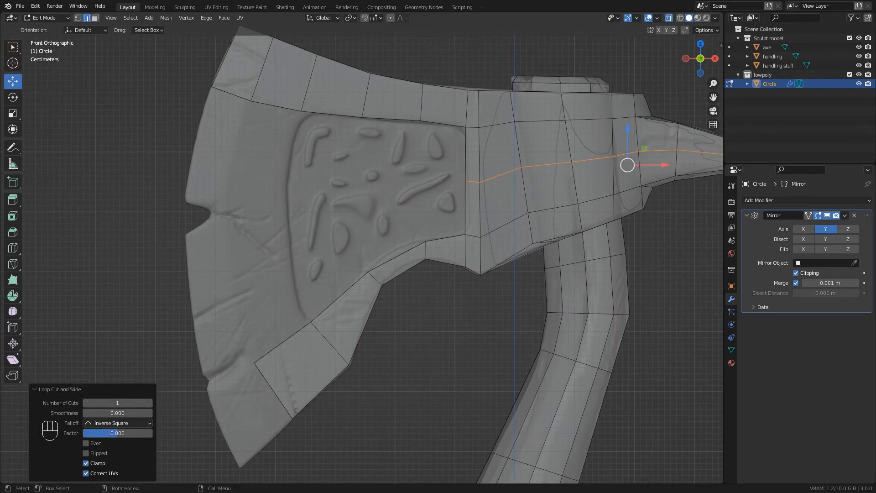
{"action": "left_click", "coordinate": [276, 107]}
{"action": "key", "text": "e"}
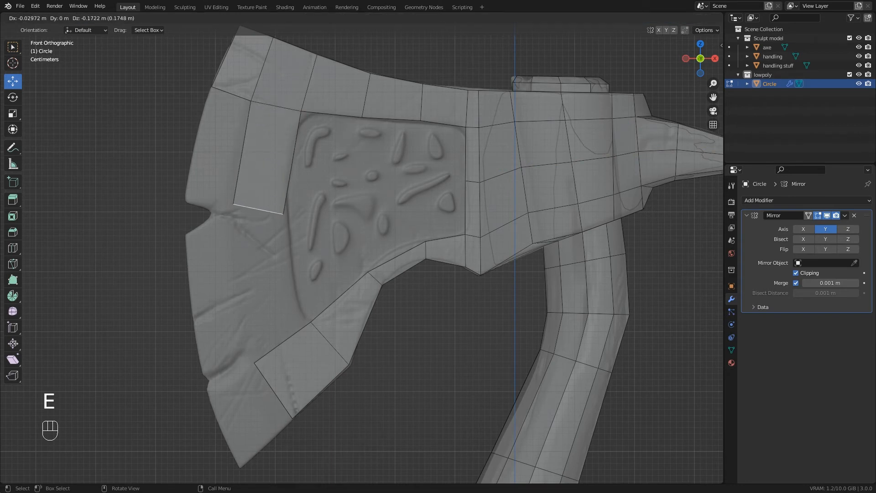
{"action": "left_click", "coordinate": [256, 207]}
{"action": "key", "text": "r"}
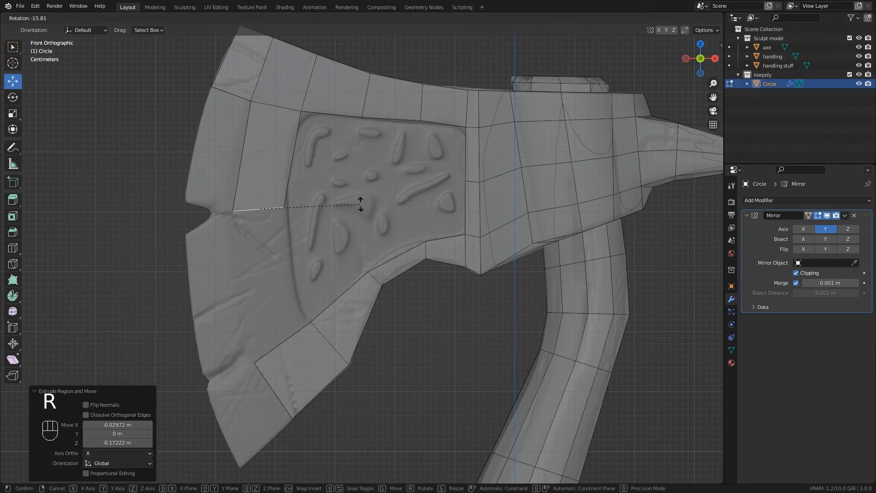
{"action": "left_click", "coordinate": [361, 207]}
{"action": "left_click_drag", "start_coordinate": [296, 210], "coordinate": [299, 209]}
{"action": "key", "text": "r"}
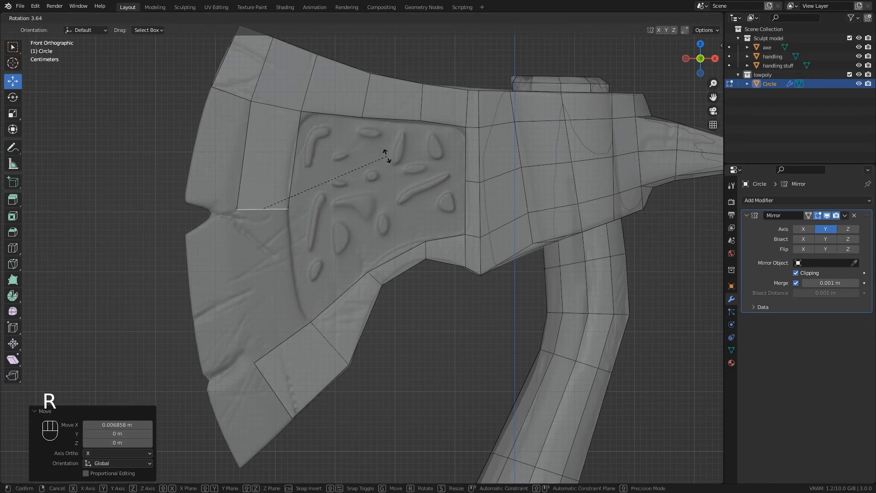
{"action": "left_click", "coordinate": [387, 152]}
Fill the gap between the downward-extruded face and the lower strip's upper edge with a face
{"action": "middle_click_drag", "start_coordinate": [365, 256], "coordinate": [399, 260], "text": "shift"}
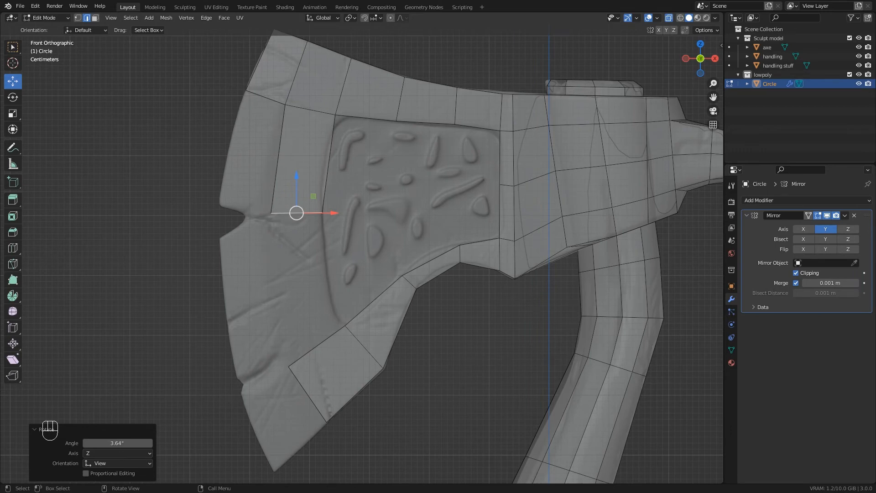
{"action": "left_click", "coordinate": [317, 346], "text": "shift"}
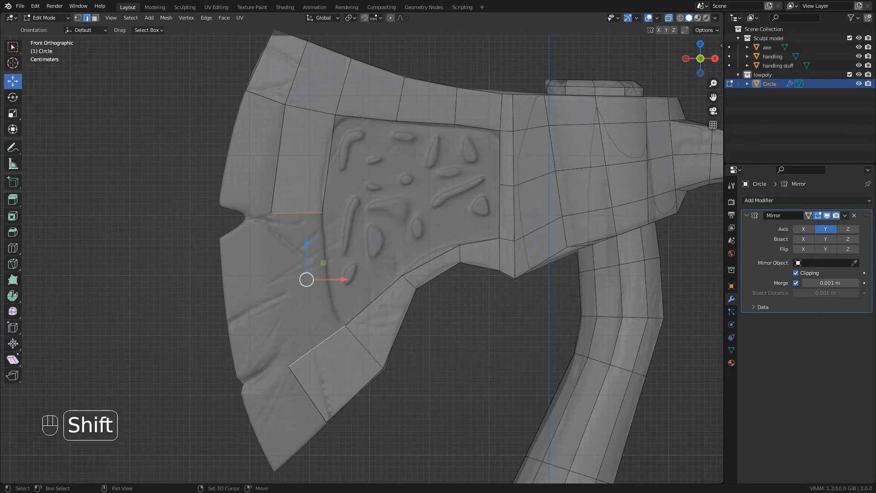
{"action": "key", "text": "f"}
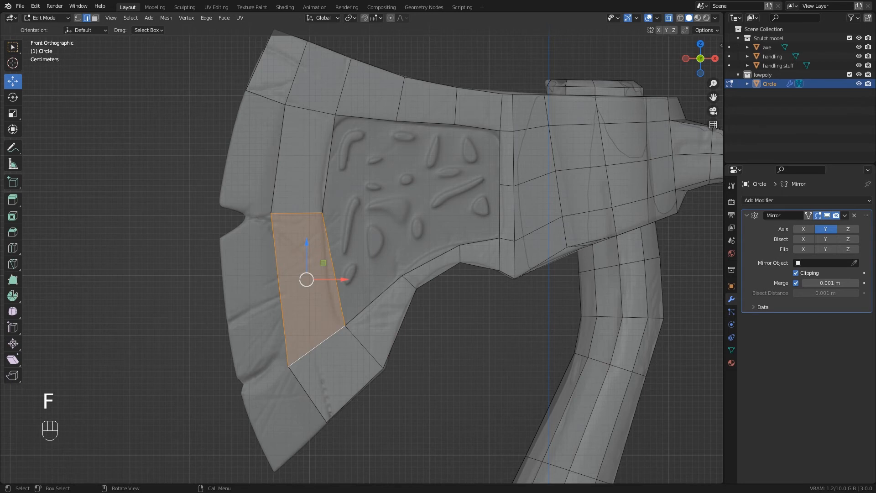
{"action": "middle_click_drag", "start_coordinate": [365, 256], "coordinate": [395, 227], "text": "shift"}
Extrude the new face's outer edge about 0.085 m outward and 0.043 m down to the cutting edge, and rotate it about -2.5°
{"action": "left_click", "coordinate": [310, 261]}
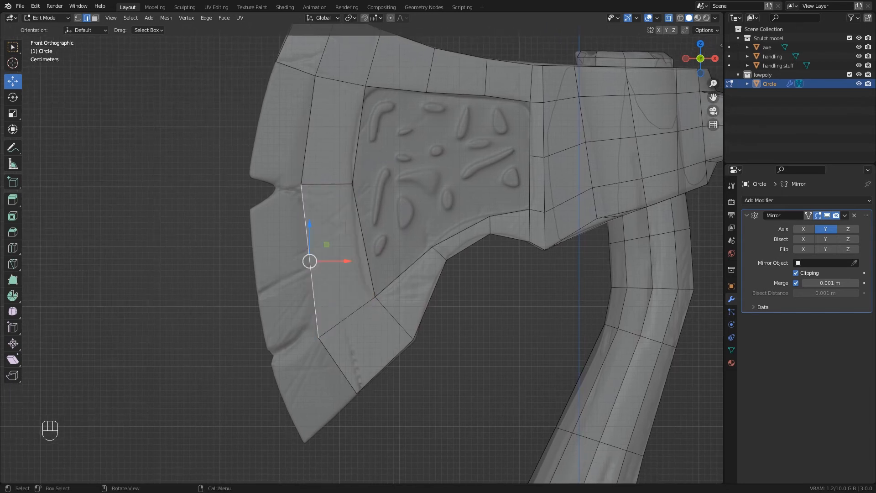
{"action": "key", "text": "e"}
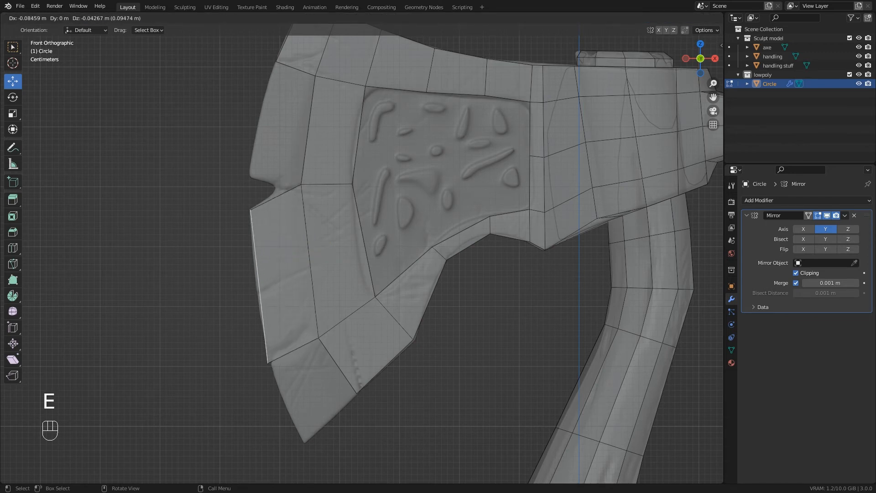
{"action": "left_click", "coordinate": [259, 287]}
{"action": "key", "text": "r"}
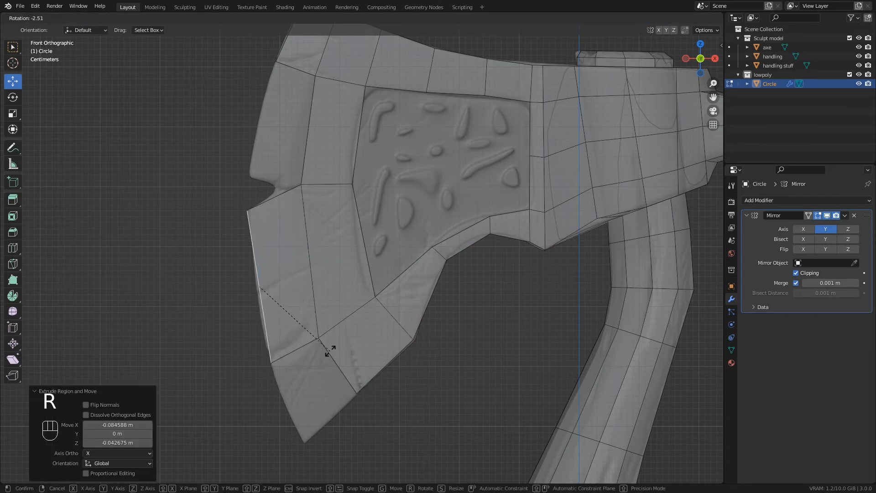
{"action": "left_click", "coordinate": [328, 350]}
Extrude the vertex beside the blade's notch about 0.084 m outward and 0.016 m up to the notch's upper corner
{"action": "middle_click_drag", "start_coordinate": [329, 350], "coordinate": [415, 373], "text": "shift"}
{"action": "key", "text": "1"}
{"action": "left_click", "coordinate": [382, 260]}
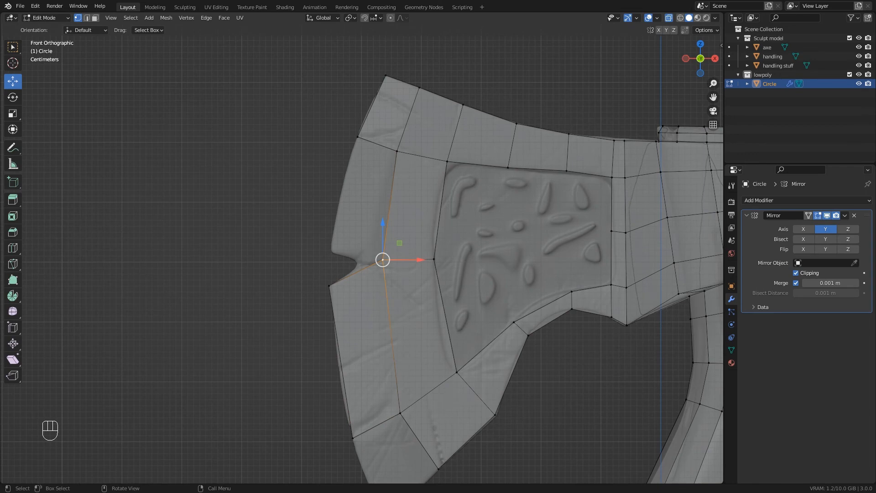
{"action": "key", "text": "e"}
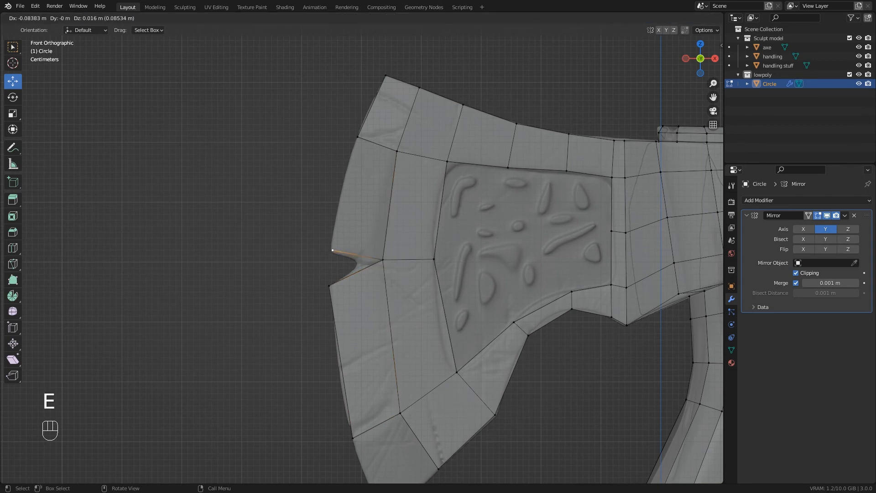
{"action": "left_click", "coordinate": [332, 250]}
{"action": "scroll", "coordinate": [392, 288], "scroll_direction": "up", "scroll_amount": 2}
{"action": "middle_click_drag", "start_coordinate": [390, 292], "coordinate": [413, 291], "text": "shift"}
{"action": "scroll", "coordinate": [407, 292], "scroll_direction": "down", "scroll_amount": 2}
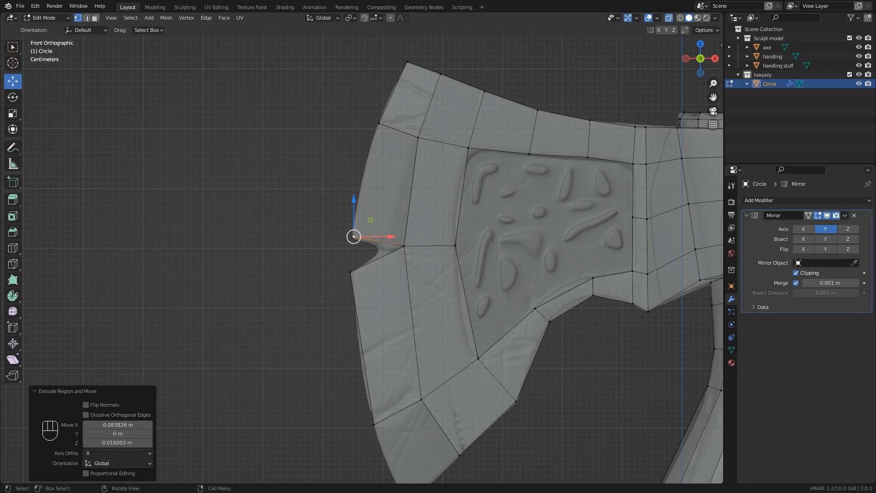
Move the four connected edges running down behind the cutting edge about 0.038 m toward it and 0.005 m down
{"action": "left_click", "coordinate": [410, 192], "text": "alt"}
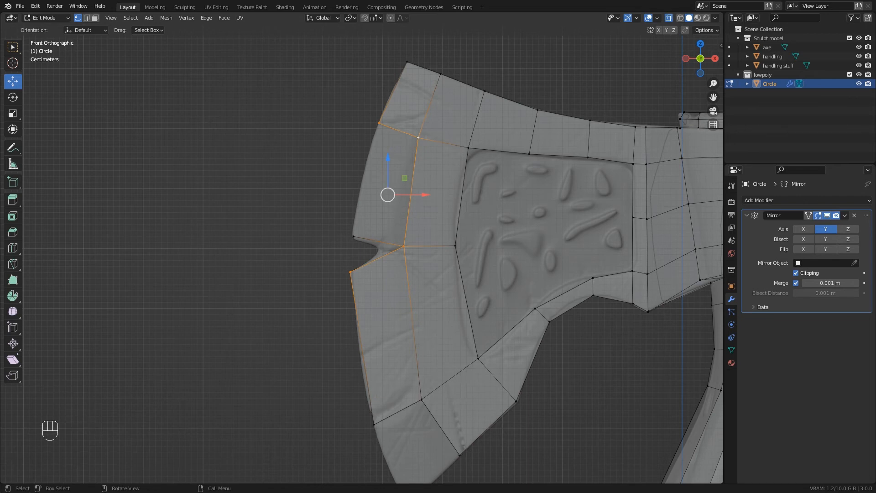
{"action": "left_click", "coordinate": [87, 18]}
{"action": "left_click", "coordinate": [429, 105]}
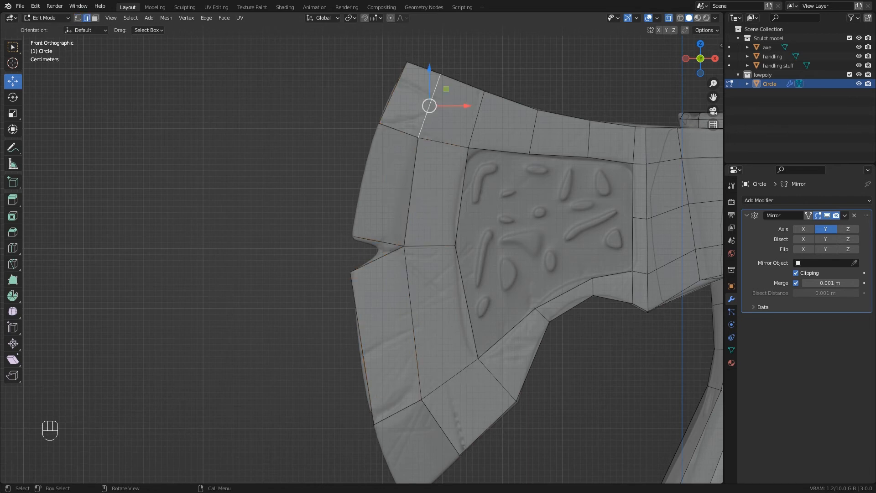
{"action": "left_click", "coordinate": [411, 192], "text": "shift"}
{"action": "left_click", "coordinate": [413, 323], "text": "shift"}
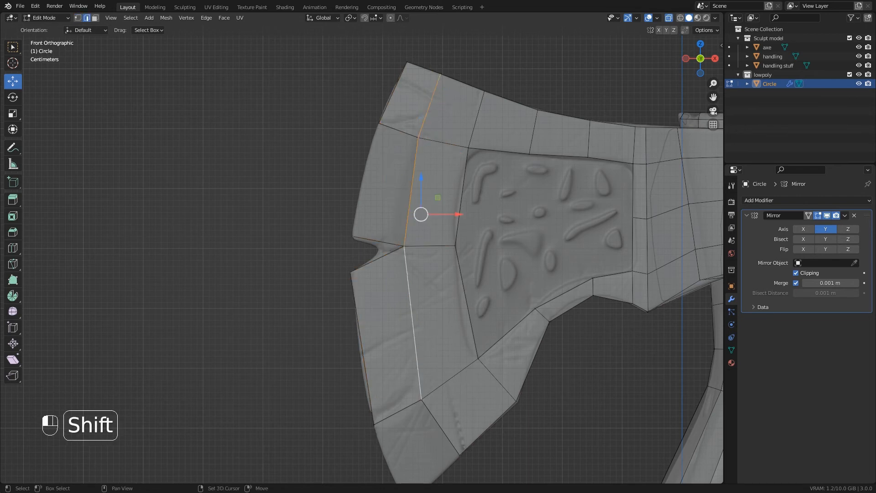
{"action": "left_click", "coordinate": [441, 427], "text": "shift"}
{"action": "left_click_drag", "start_coordinate": [465, 262], "coordinate": [443, 262]}
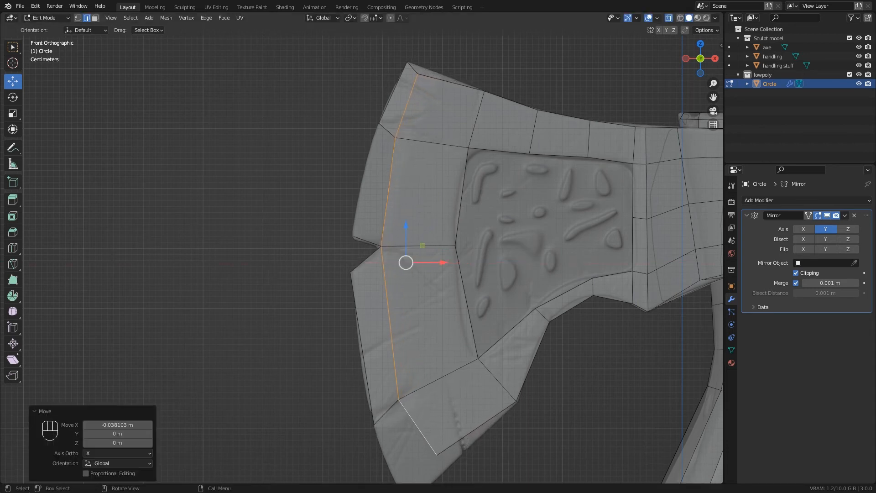
{"action": "left_click_drag", "start_coordinate": [406, 226], "coordinate": [405, 228]}
{"action": "middle_click_drag", "start_coordinate": [411, 292], "coordinate": [410, 244], "text": "shift"}
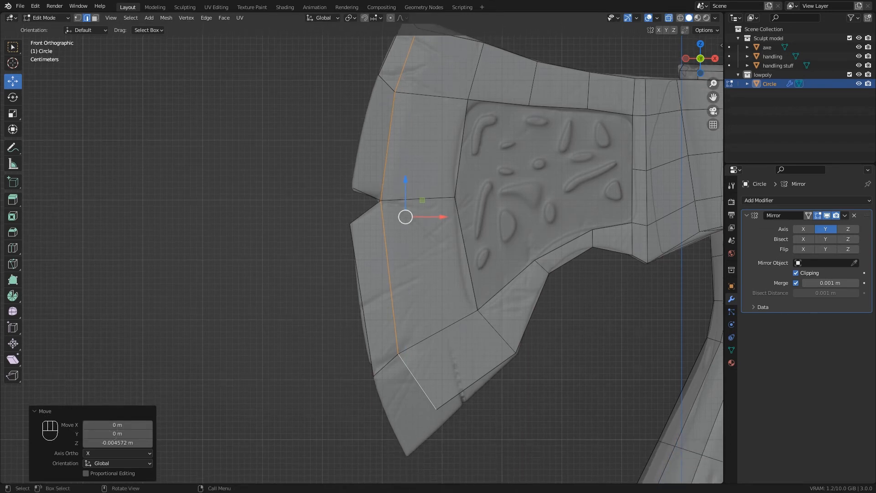
Move the blade's lower-edge vertex about 0.034 m down and the inner vertex above it about 0.010 m down and slightly toward the handle
{"action": "key", "text": "1"}
{"action": "left_click", "coordinate": [436, 410]}
{"action": "left_click_drag", "start_coordinate": [436, 375], "coordinate": [436, 395]}
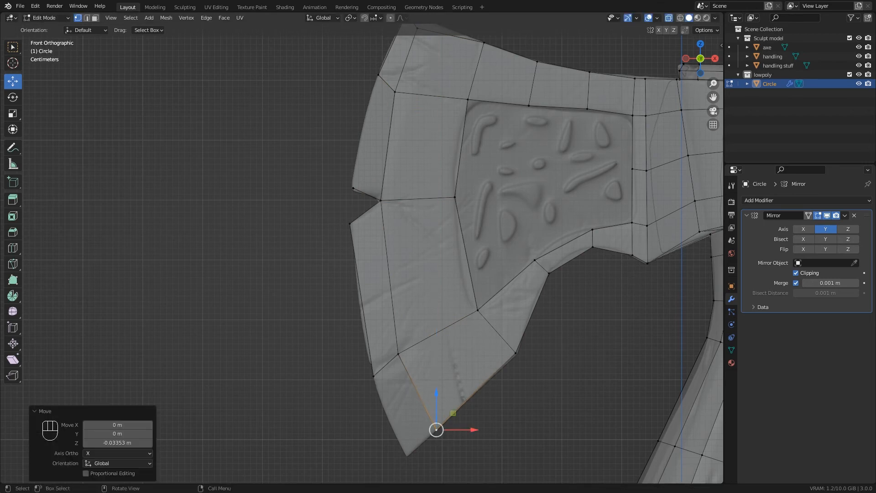
{"action": "left_click", "coordinate": [398, 354]}
{"action": "left_click_drag", "start_coordinate": [398, 317], "coordinate": [398, 323]}
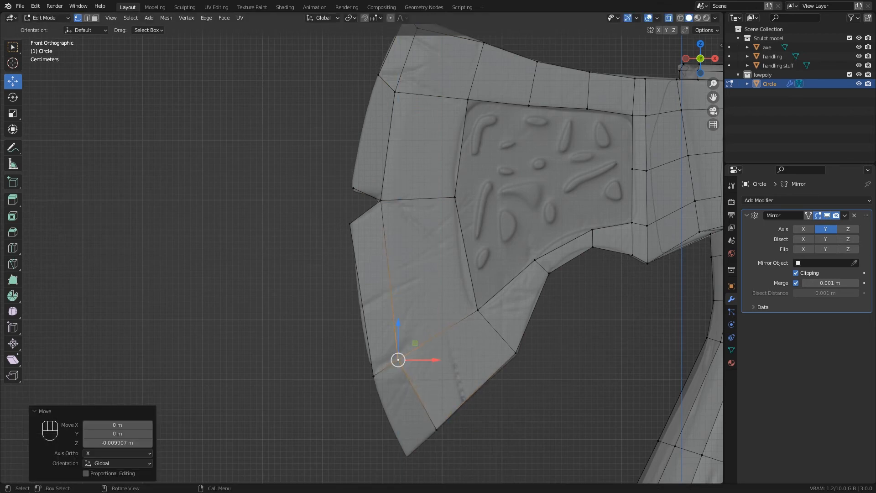
{"action": "left_click_drag", "start_coordinate": [423, 359], "coordinate": [429, 359]}
Nudge the blade's lower-edge vertex about 0.004 m toward the handle and 0.005 m up onto the sculpt's outline
{"action": "left_click", "coordinate": [436, 429]}
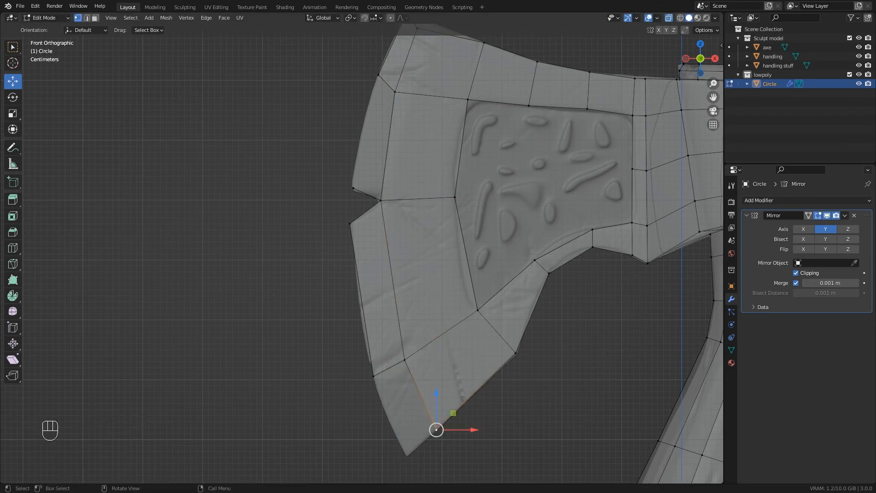
{"action": "key", "text": "g"}
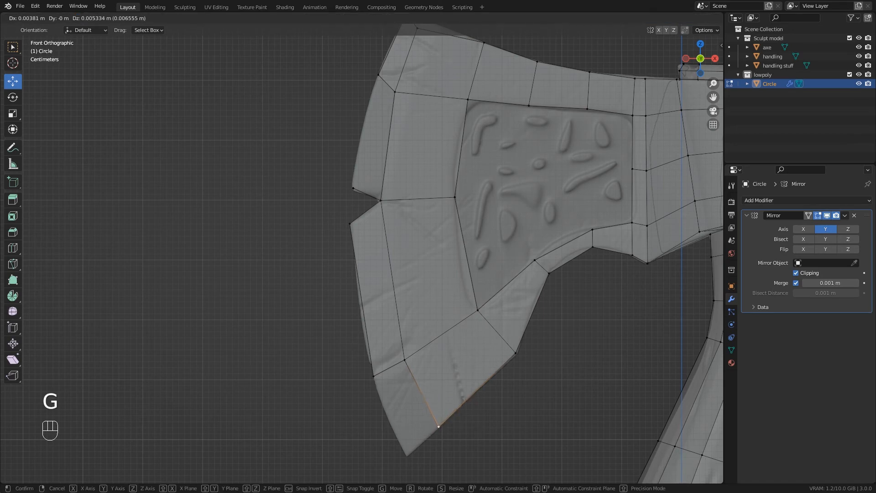
{"action": "left_click", "coordinate": [438, 427]}
Move the blade's upper-edge vertex about 0.017 m inward and 0.009 m up, and the vertex below it about 0.014 m inward and 0.002 m down
{"action": "middle_click_drag", "start_coordinate": [418, 29], "coordinate": [441, 132], "text": "shift"}
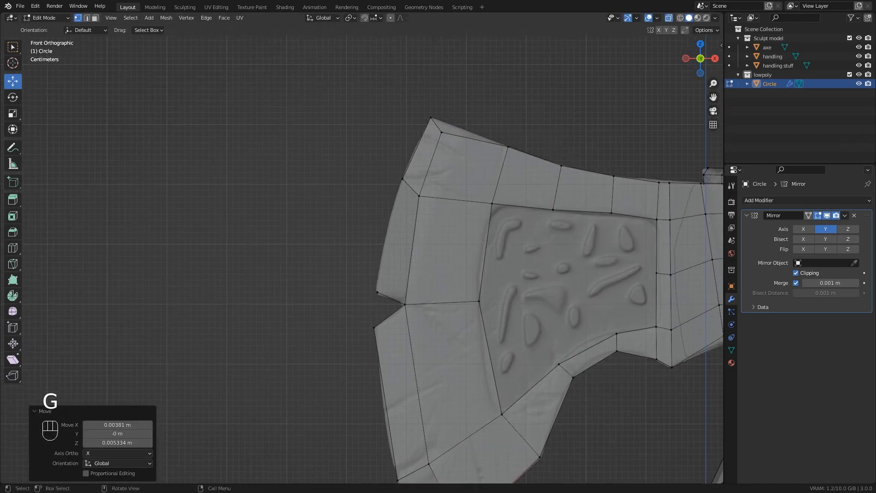
{"action": "left_click", "coordinate": [441, 133]}
{"action": "key", "text": "g"}
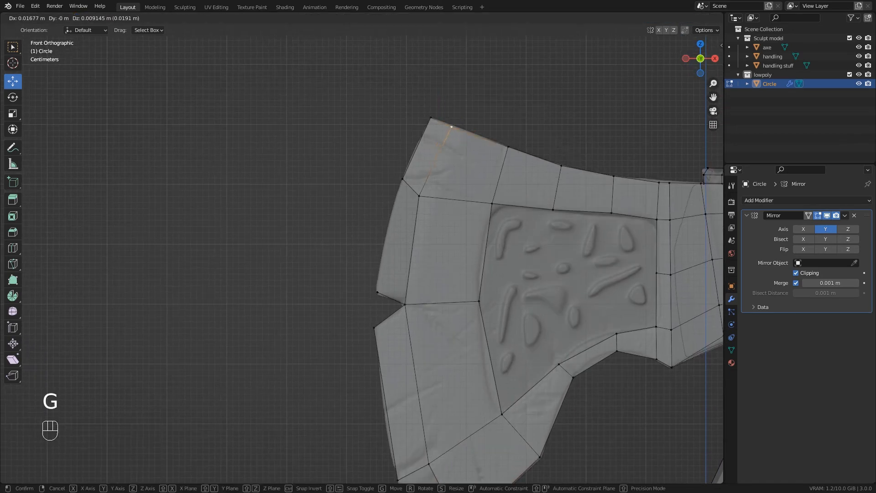
{"action": "left_click", "coordinate": [450, 127]}
{"action": "left_click", "coordinate": [419, 197]}
{"action": "key", "text": "g"}
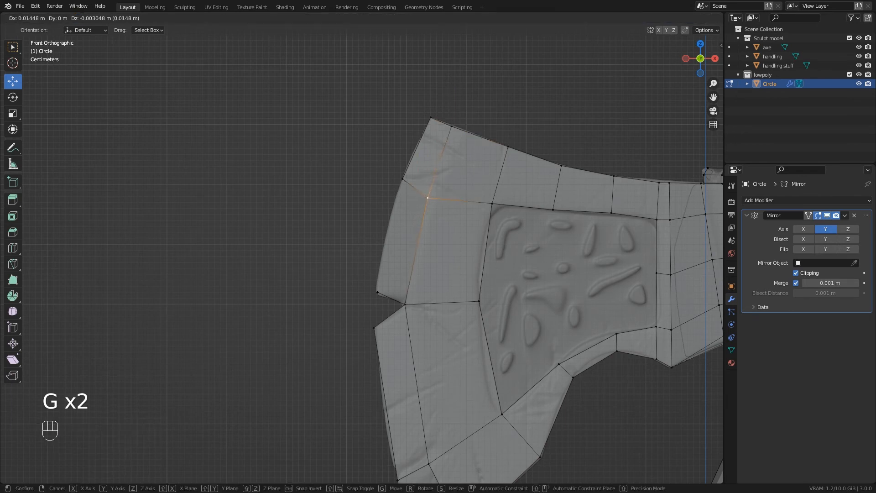
{"action": "left_click", "coordinate": [426, 196]}
Fill the gap along the cutting edge above the notch with a four-sided face
{"action": "scroll", "coordinate": [438, 219], "scroll_direction": "down", "scroll_amount": 1}
{"action": "middle_click_drag", "start_coordinate": [456, 274], "coordinate": [480, 245], "text": "shift"}
{"action": "scroll", "coordinate": [444, 183], "scroll_direction": "up", "scroll_amount": 2}
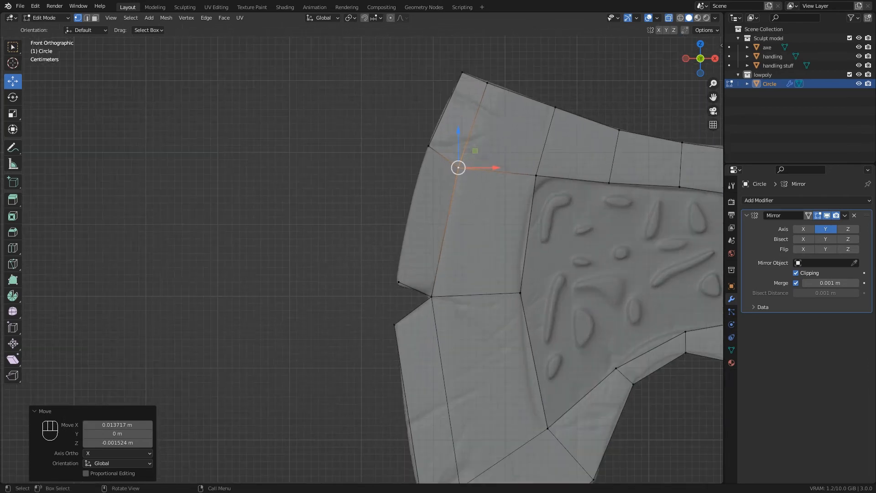
{"action": "left_click", "coordinate": [398, 282]}
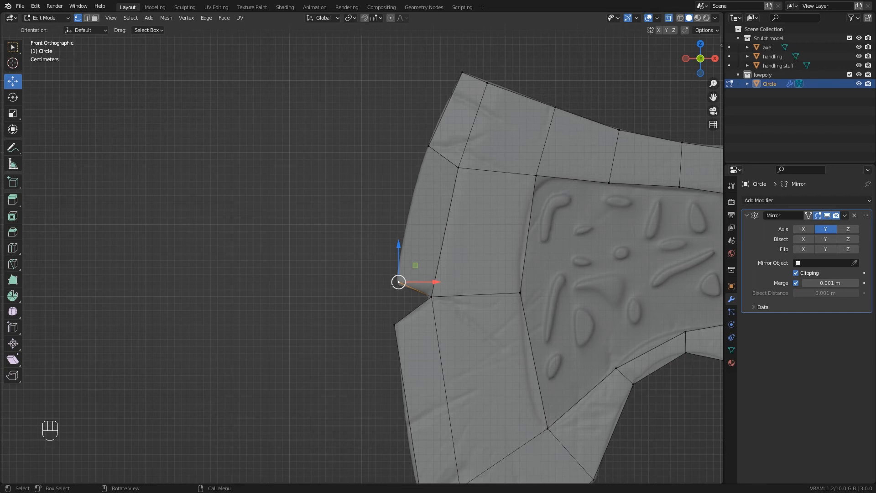
{"action": "left_click", "coordinate": [428, 146]}
{"action": "left_click", "coordinate": [458, 167], "text": "shift"}
{"action": "left_click", "coordinate": [431, 297], "text": "shift"}
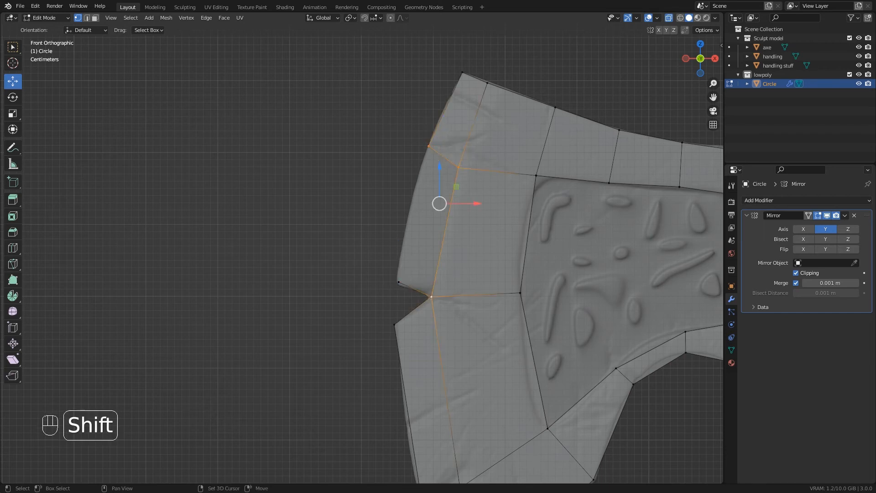
{"action": "left_click", "coordinate": [398, 282], "text": "shift"}
{"action": "key", "text": "f"}
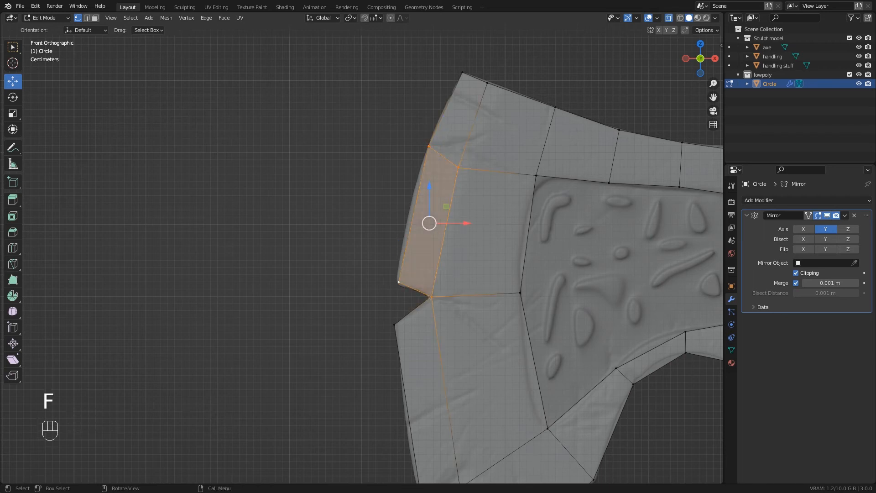
Extrude the blade's lower-edge vertex about 0.051 m outward and 0.049 m down to the blade's lower tip
{"action": "middle_click_drag", "start_coordinate": [502, 274], "coordinate": [485, 61], "text": "shift"}
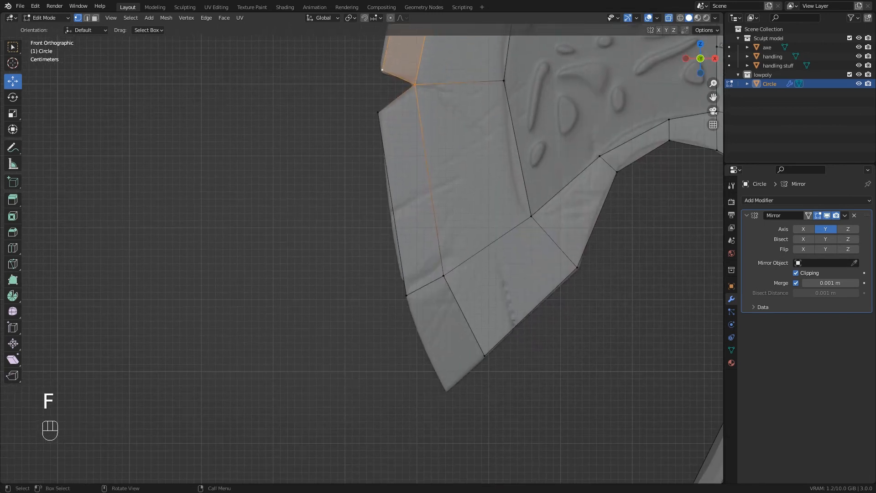
{"action": "left_click", "coordinate": [485, 356]}
{"action": "key", "text": "e"}
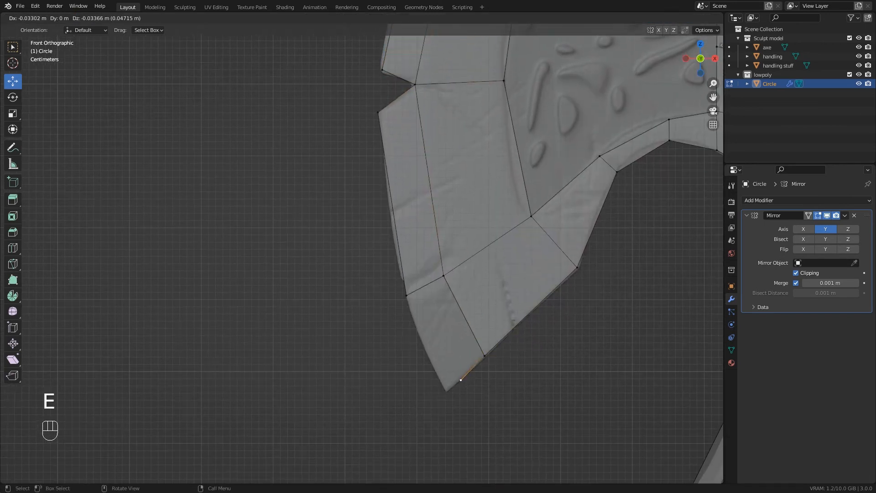
{"action": "left_click", "coordinate": [447, 390]}
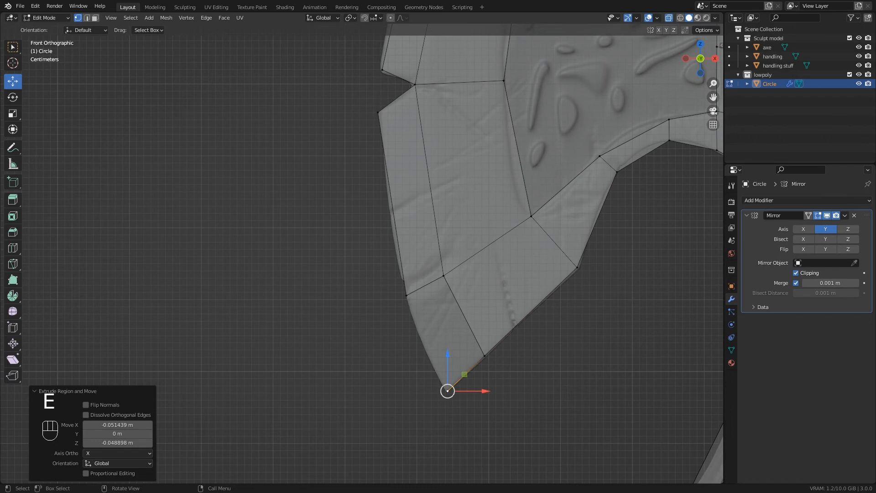
Fill the gap between the new tip vertex and the lower cutting-edge face with a face
{"action": "left_click", "coordinate": [443, 276]}
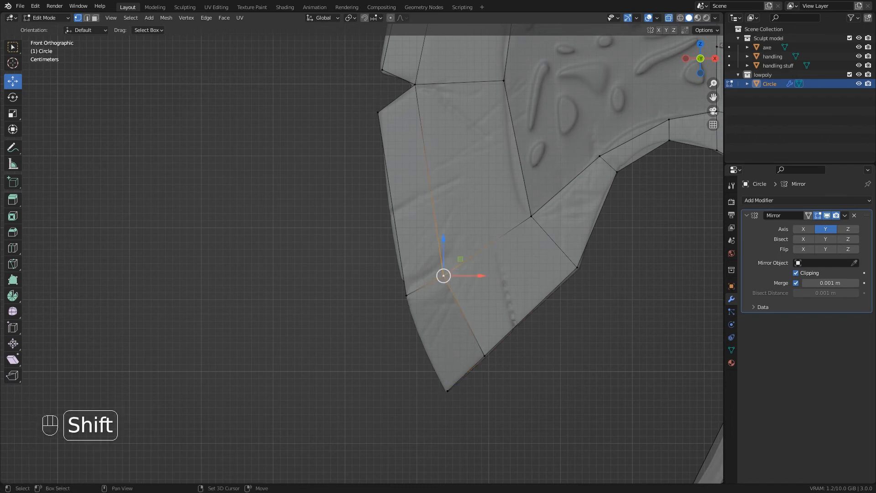
{"action": "left_click", "coordinate": [485, 355], "text": "shift"}
{"action": "left_click", "coordinate": [447, 391], "text": "shift"}
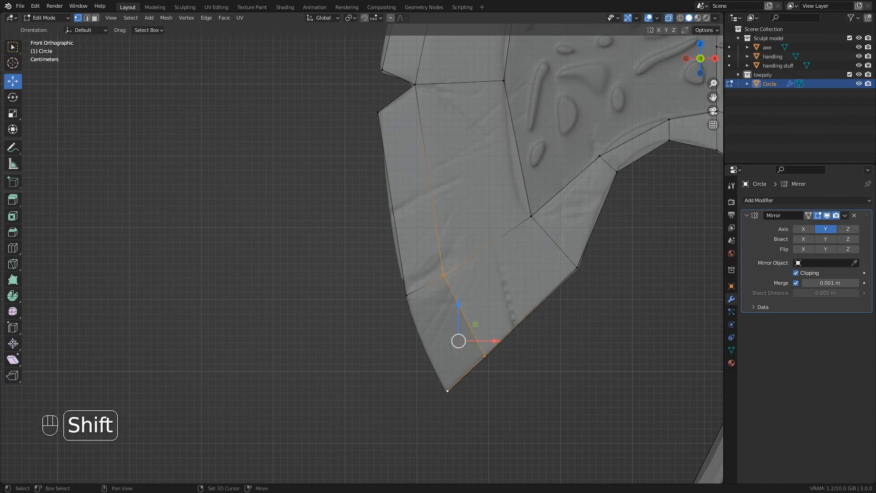
{"action": "left_click", "coordinate": [407, 296], "text": "shift"}
{"action": "key", "text": "f"}
Move the four cutting-edge edges above and below the notch about 0.026 m along Y toward the sculpted blade
{"action": "scroll", "coordinate": [436, 216], "scroll_direction": "down", "scroll_amount": 3}
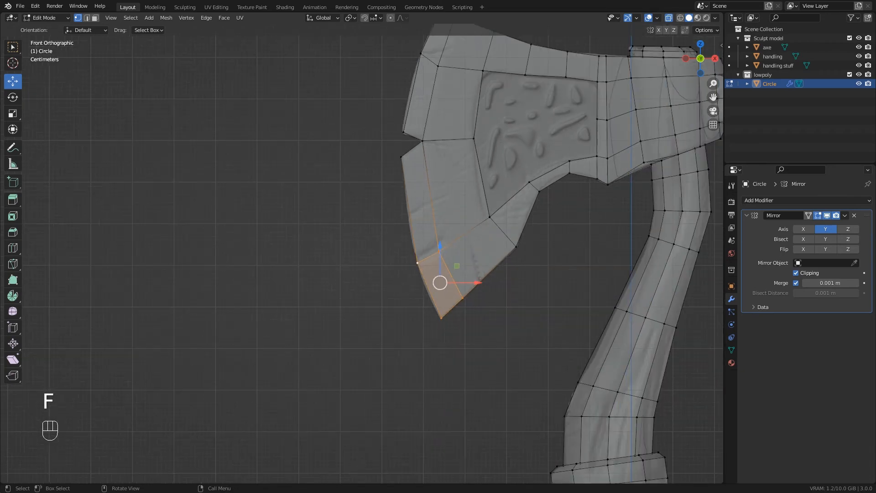
{"action": "middle_click_drag", "start_coordinate": [570, 114], "coordinate": [528, 184], "text": "shift"}
{"action": "scroll", "coordinate": [528, 184], "scroll_direction": "up", "scroll_amount": 1}
{"action": "scroll", "coordinate": [444, 149], "scroll_direction": "down", "scroll_amount": 1}
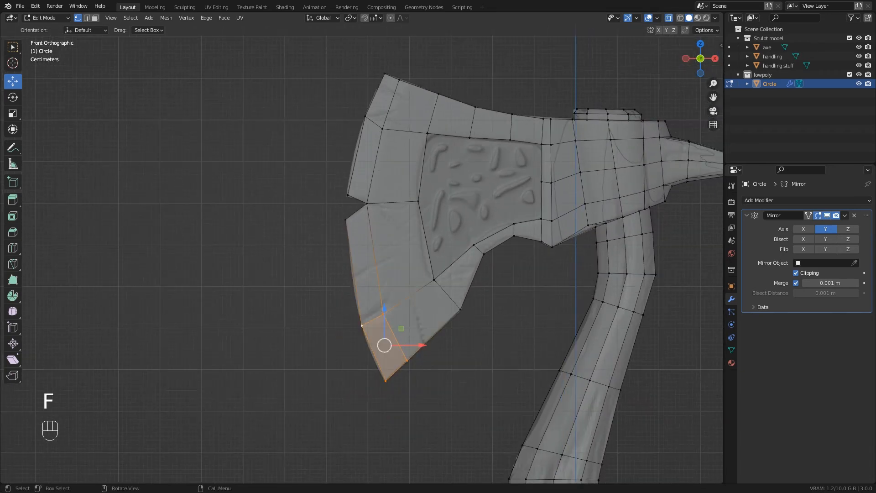
{"action": "middle_click_drag", "start_coordinate": [445, 149], "coordinate": [470, 222]}
{"action": "key", "text": "2"}
{"action": "left_click", "coordinate": [392, 183]}
{"action": "middle_click_drag", "start_coordinate": [398, 187], "coordinate": [405, 164]}
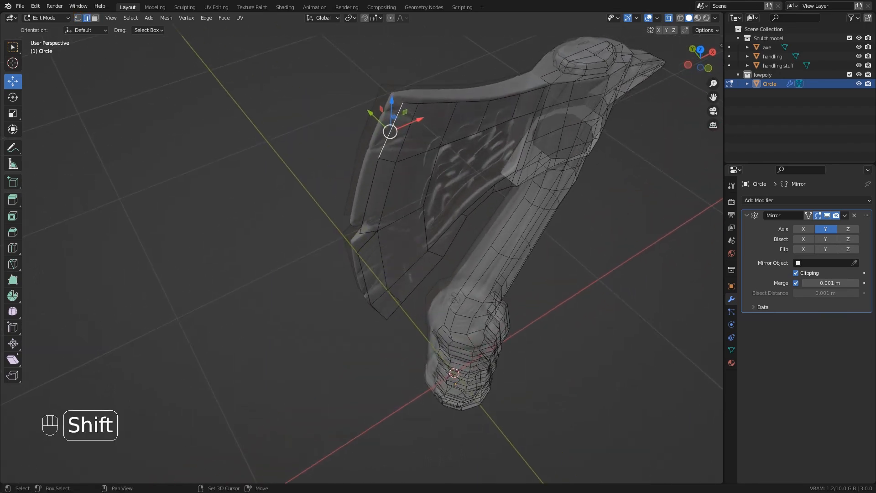
{"action": "left_click", "coordinate": [369, 197], "text": "shift"}
{"action": "left_click", "coordinate": [364, 278], "text": "shift"}
{"action": "left_click", "coordinate": [378, 312], "text": "shift"}
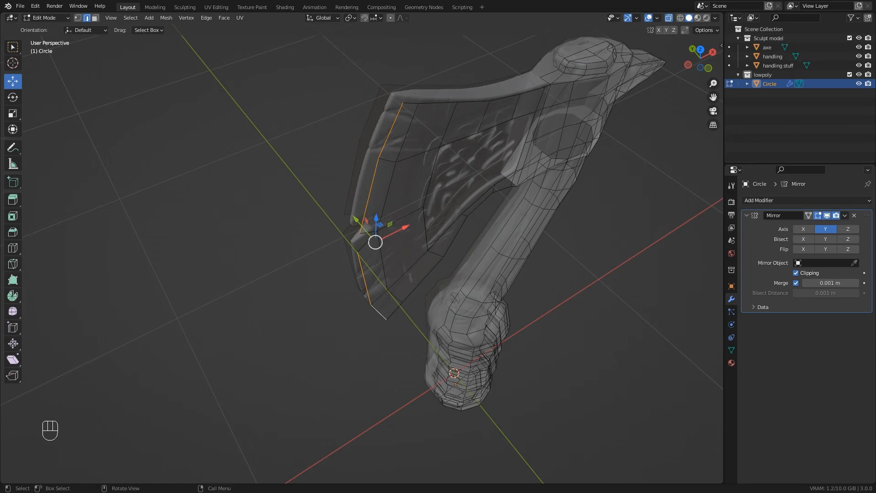
{"action": "middle_click_drag", "start_coordinate": [383, 311], "coordinate": [398, 328]}
{"action": "key", "text": "g"}
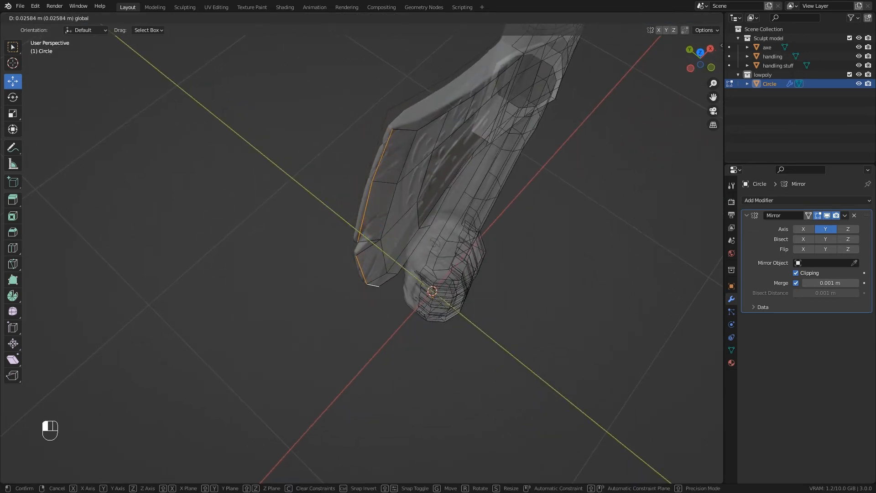
{"action": "left_click_drag", "start_coordinate": [345, 222], "coordinate": [344, 220]}
Move the column of edges just behind the cutting edge about 0.015 m along Y toward the sculpt's surface
{"action": "scroll", "coordinate": [415, 210], "scroll_direction": "up", "scroll_amount": 1}
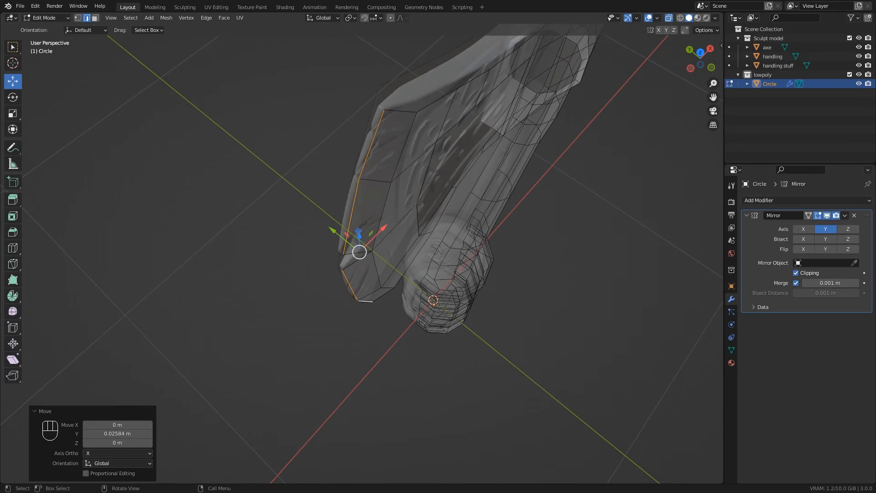
{"action": "left_click", "coordinate": [403, 149], "text": "alt"}
{"action": "middle_click_drag", "start_coordinate": [403, 150], "coordinate": [394, 140]}
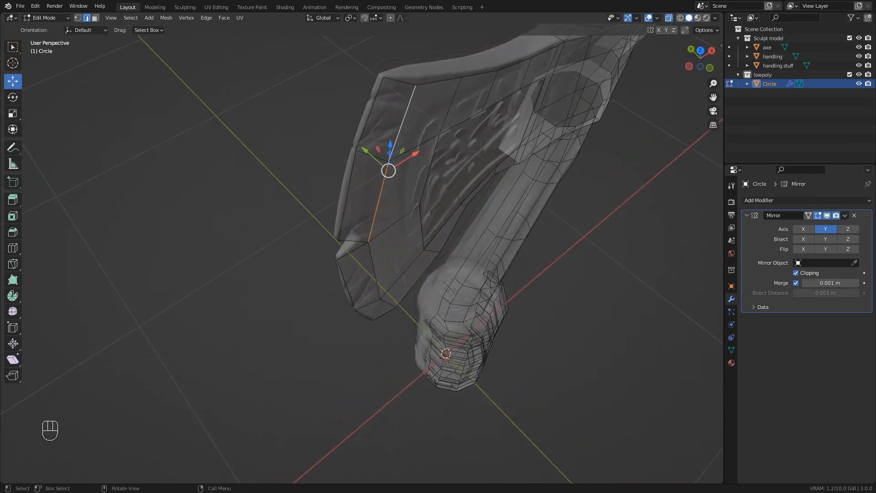
{"action": "left_click", "coordinate": [373, 267], "text": "alt+shift"}
{"action": "middle_click_drag", "start_coordinate": [373, 266], "coordinate": [385, 294]}
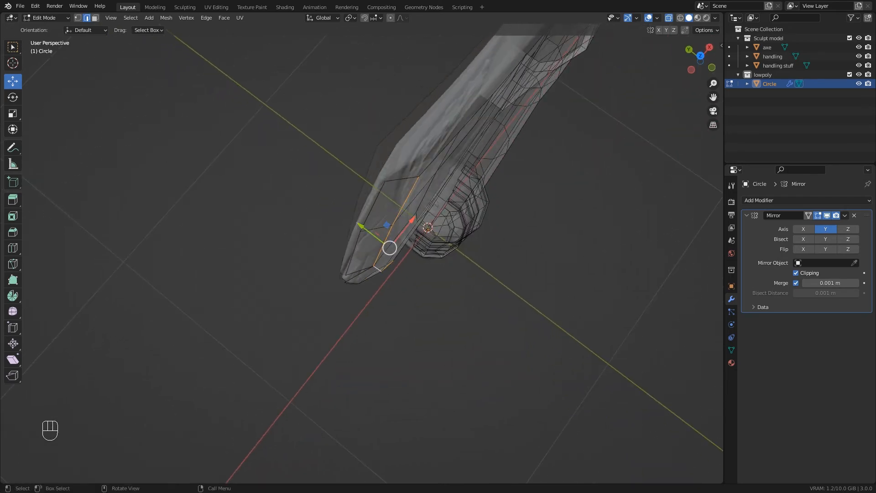
{"action": "left_click_drag", "start_coordinate": [390, 248], "coordinate": [378, 240]}
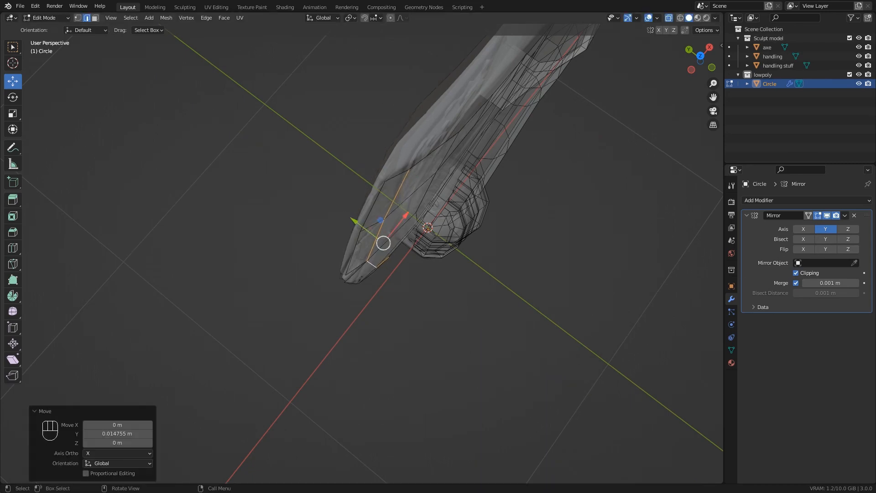
Move the four connected edges running down the engraved panel's outer side about 0.008 m along Y toward the sculpt
{"action": "middle_click_drag", "start_coordinate": [378, 241], "coordinate": [345, 220]}
{"action": "left_click", "coordinate": [461, 138], "text": "alt"}
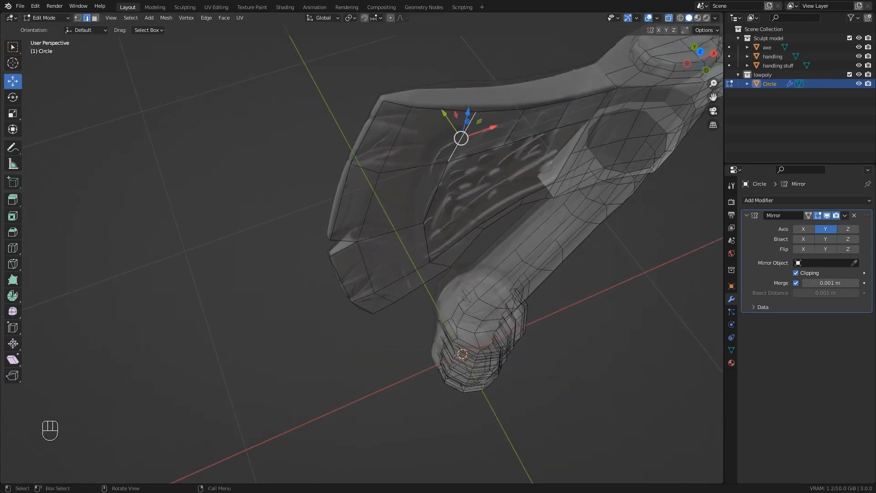
{"action": "left_click", "coordinate": [437, 192], "text": "alt+shift"}
{"action": "mouse_move", "coordinate": [436, 192]}
{"action": "middle_mouse_down"}
{"action": "mouse_move", "coordinate": [438, 216]}
{"action": "mouse_move", "coordinate": [437, 186]}
{"action": "middle_mouse_up"}
{"action": "left_click", "coordinate": [459, 129]}
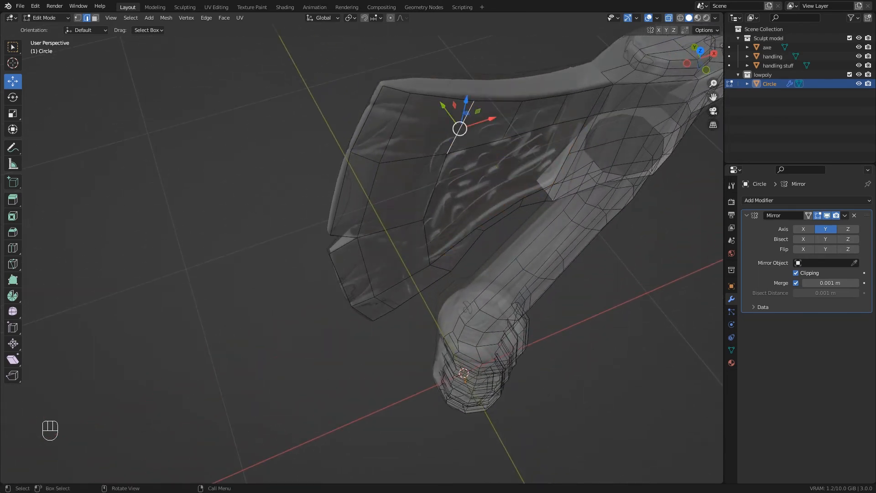
{"action": "left_click", "coordinate": [436, 186], "text": "shift"}
{"action": "left_click", "coordinate": [427, 242], "text": "shift"}
{"action": "left_click", "coordinate": [441, 268], "text": "shift"}
{"action": "middle_click_drag", "start_coordinate": [440, 268], "coordinate": [441, 297]}
{"action": "middle_click_drag", "start_coordinate": [445, 238], "coordinate": [442, 214]}
{"action": "left_click_drag", "start_coordinate": [423, 186], "coordinate": [421, 181]}
{"action": "middle_click_drag", "start_coordinate": [420, 181], "coordinate": [346, 233]}
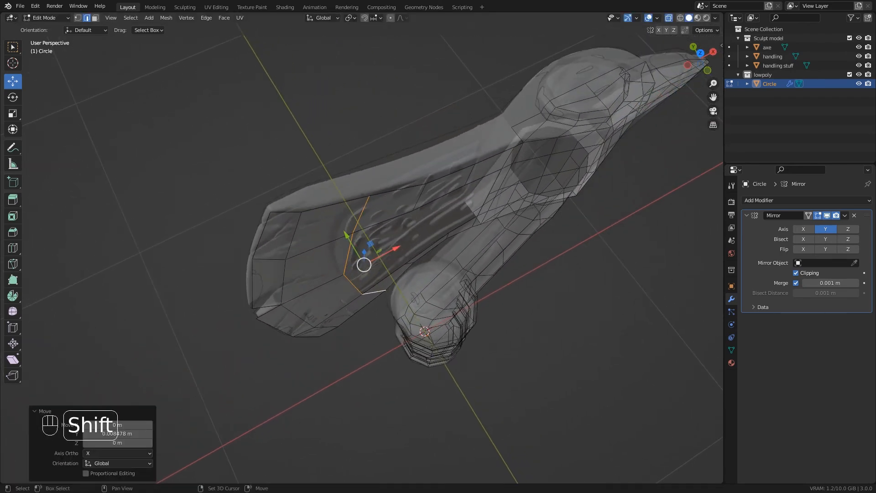
Move the two cross edges of the strip above the engraved panel about 0.006 m along Y
{"action": "left_click", "coordinate": [419, 197]}
{"action": "left_click", "coordinate": [469, 175], "text": "shift"}
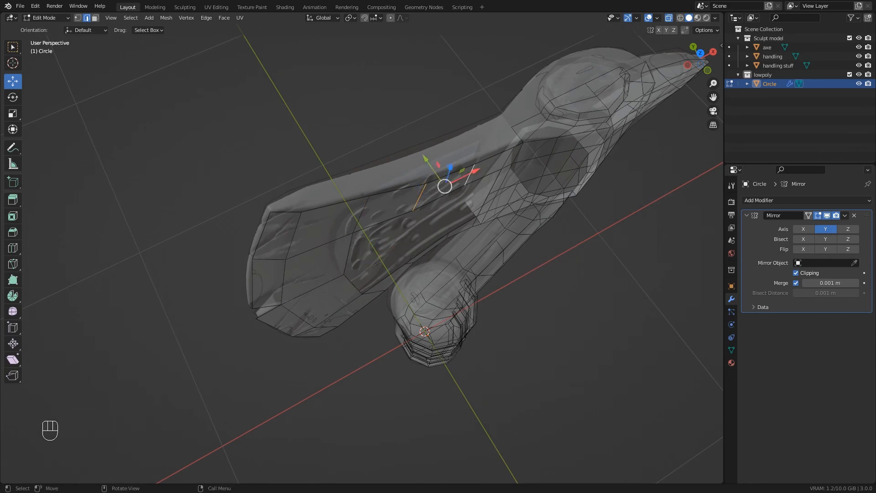
{"action": "left_click_drag", "start_coordinate": [426, 158], "coordinate": [423, 155]}
Extrude the boundary loop around the engraved panel inward, scaling it to about 0.942
{"action": "scroll", "coordinate": [423, 156], "scroll_direction": "down", "scroll_amount": 2}
{"action": "middle_click_drag", "start_coordinate": [423, 155], "coordinate": [374, 92]}
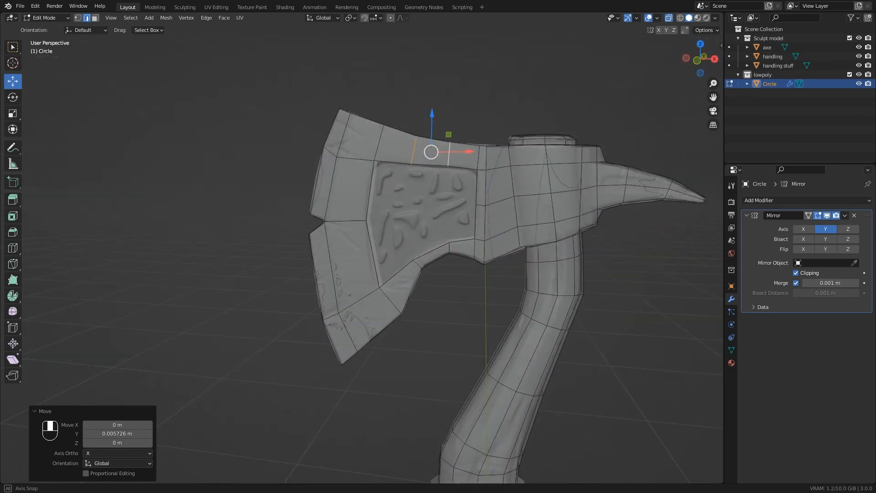
{"action": "scroll", "coordinate": [431, 247], "scroll_direction": "up", "scroll_amount": 2}
{"action": "scroll", "coordinate": [430, 246], "scroll_direction": "up", "scroll_amount": 2}
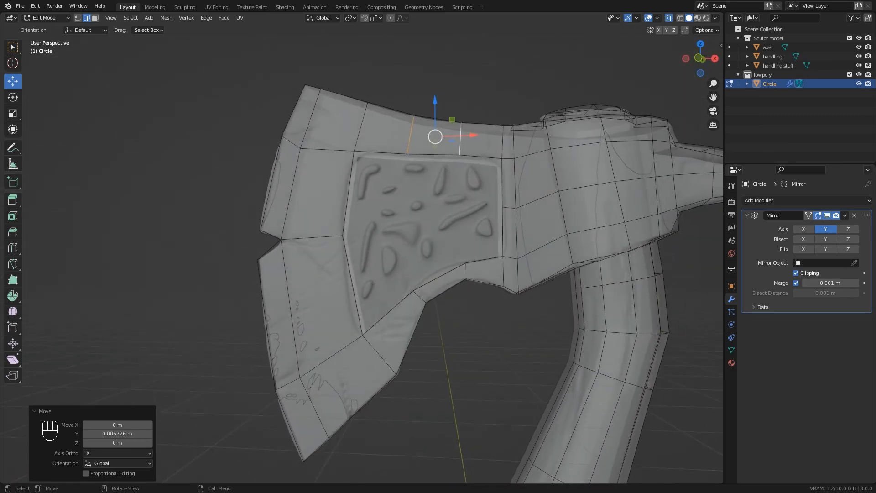
{"action": "scroll", "coordinate": [431, 246], "scroll_direction": "up", "scroll_amount": 1}
{"action": "scroll", "coordinate": [430, 246], "scroll_direction": "up", "scroll_amount": 2}
{"action": "left_click", "coordinate": [363, 146], "text": "alt"}
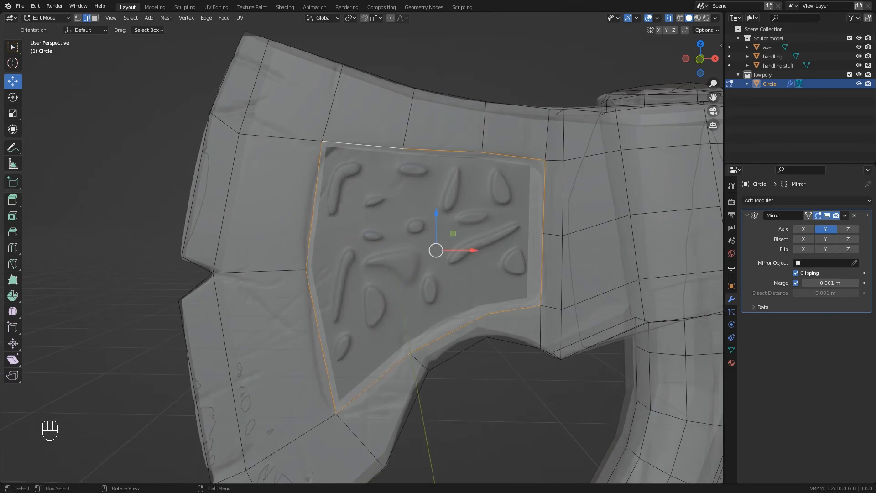
{"action": "middle_click_drag", "start_coordinate": [363, 146], "coordinate": [344, 138]}
{"action": "key", "text": "KP_1"}
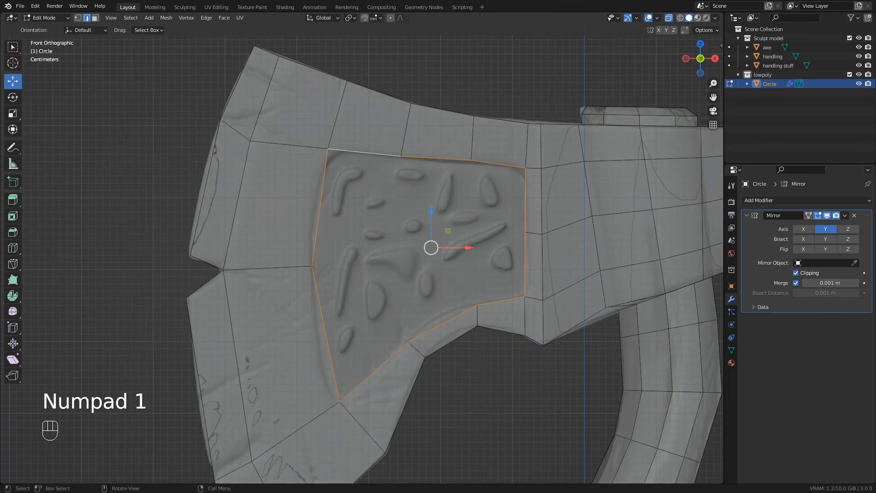
{"action": "key", "text": "e"}
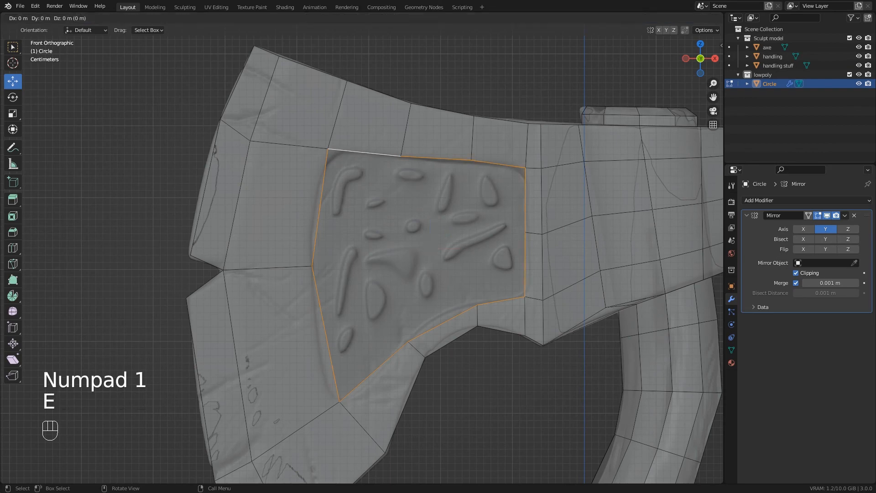
{"action": "key", "text": "s"}
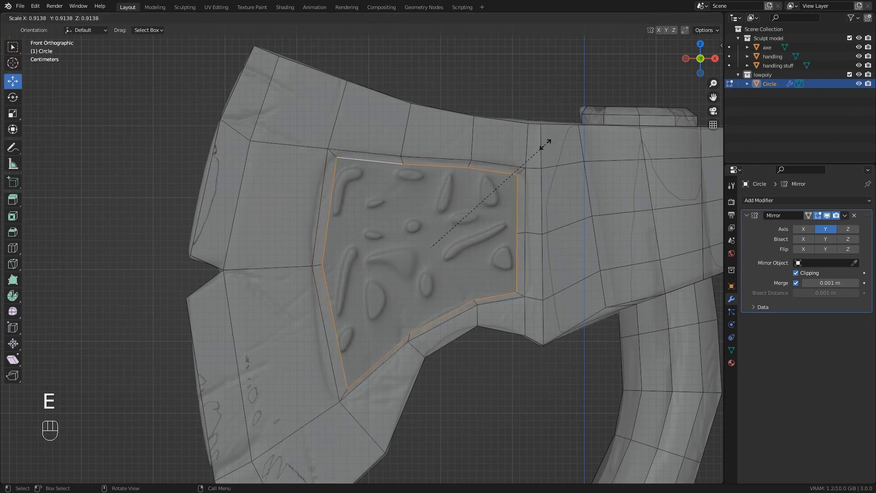
{"action": "left_click", "coordinate": [548, 140]}
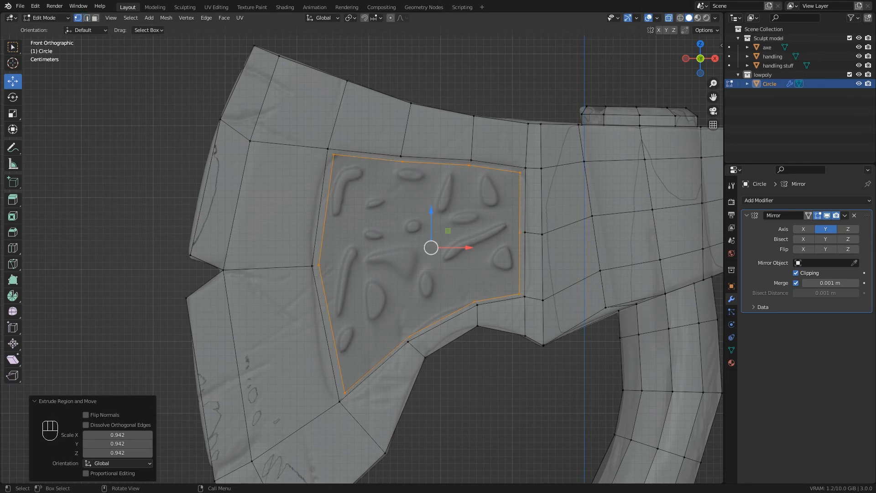
Connect the inner loop's middle vertices across the engraved panel with an edge and subdivide it with 2 cuts
{"action": "left_click", "coordinate": [520, 233]}
{"action": "left_click", "coordinate": [318, 265], "text": "shift"}
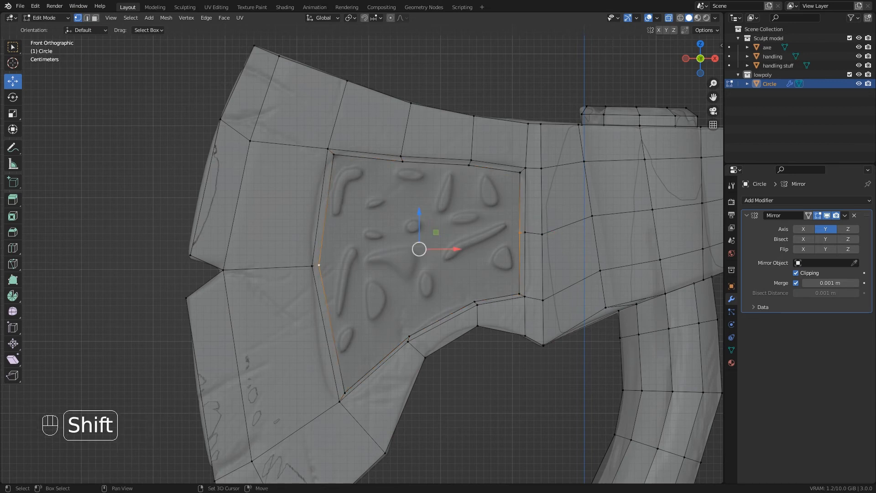
{"action": "key", "text": "f"}
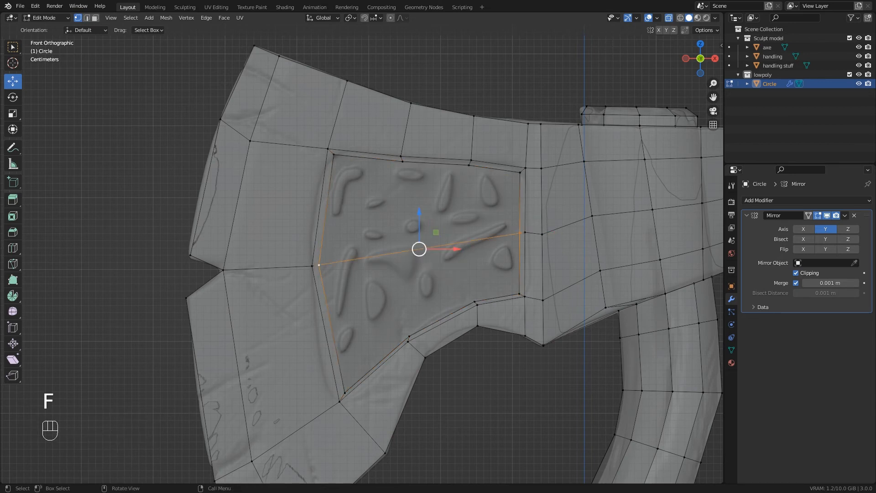
{"action": "right_click", "coordinate": [392, 249]}
{"action": "left_click", "coordinate": [391, 249]}
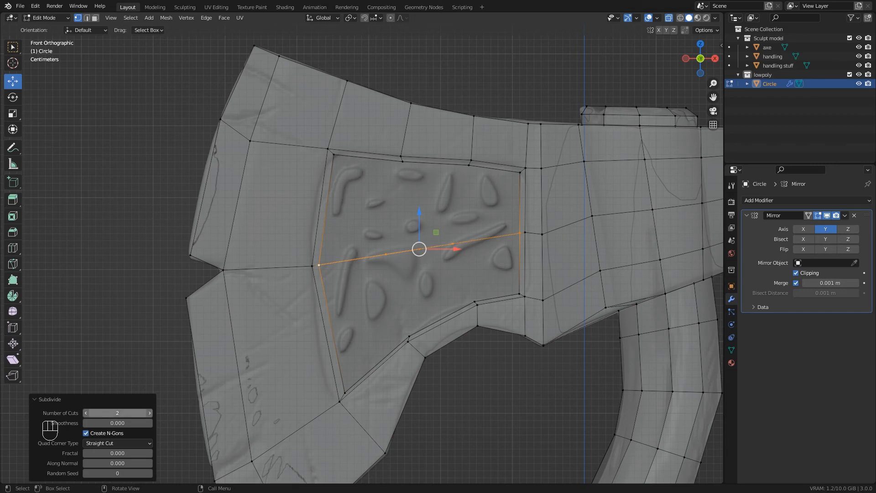
Fill the upper half of the engraved panel with three faces above the subdivided cross edge
{"action": "left_click", "coordinate": [519, 172]}
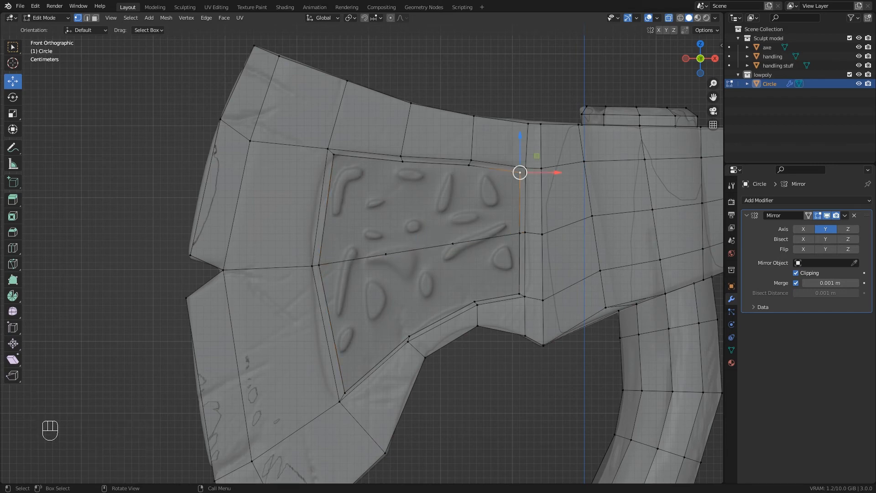
{"action": "left_click", "coordinate": [520, 232], "text": "shift"}
{"action": "key", "text": "f"}
{"action": "key", "text": "f"}
{"action": "key", "text": "f"}
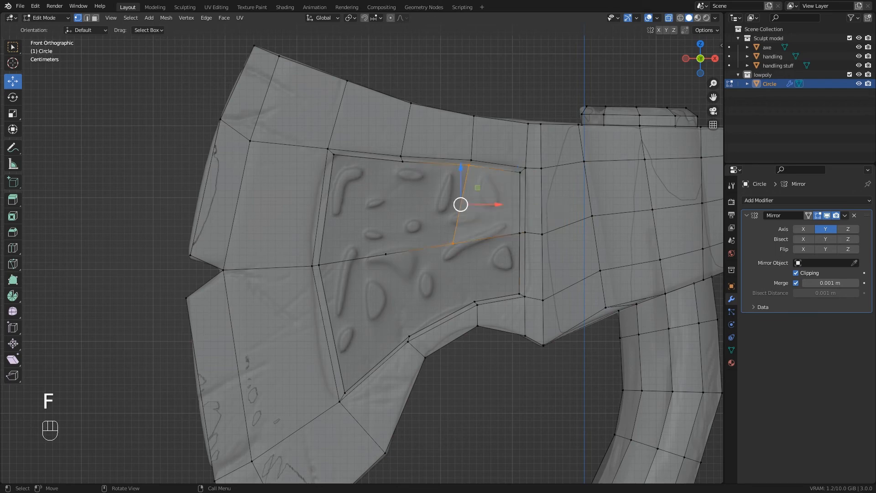
Fill the lower half of the engraved panel with three faces below the subdivided cross edge
{"action": "left_click", "coordinate": [520, 233]}
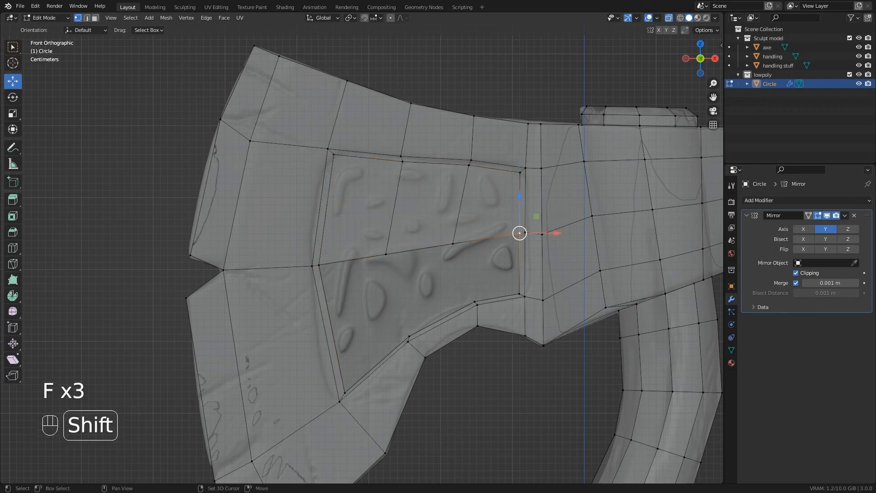
{"action": "left_click", "coordinate": [520, 293], "text": "shift"}
{"action": "key", "text": "f"}
{"action": "key", "text": "f"}
{"action": "key", "text": "f"}
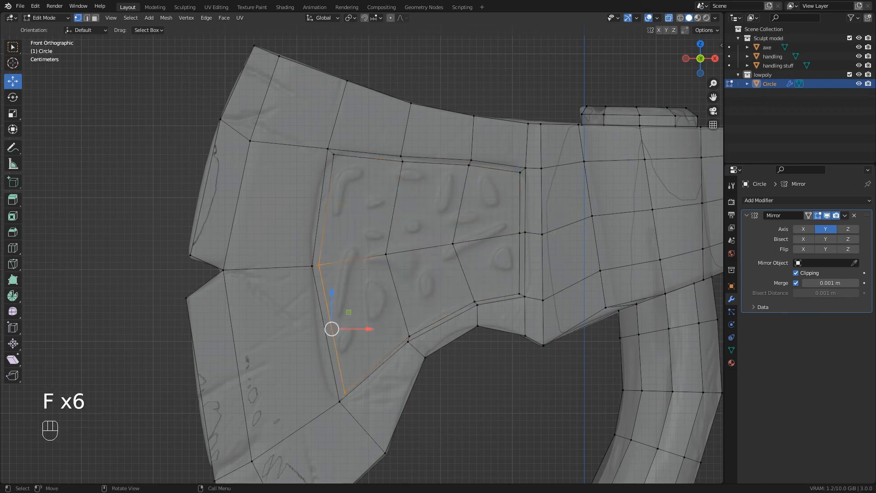
Extrude the blade's top centreline vertex beside the axe head about 0.018 m along negative X, in line with the next edge column
{"action": "scroll", "coordinate": [429, 225], "scroll_direction": "down", "scroll_amount": 3}
{"action": "middle_click_drag", "start_coordinate": [388, 256], "coordinate": [343, 371]}
{"action": "left_click", "coordinate": [522, 184]}
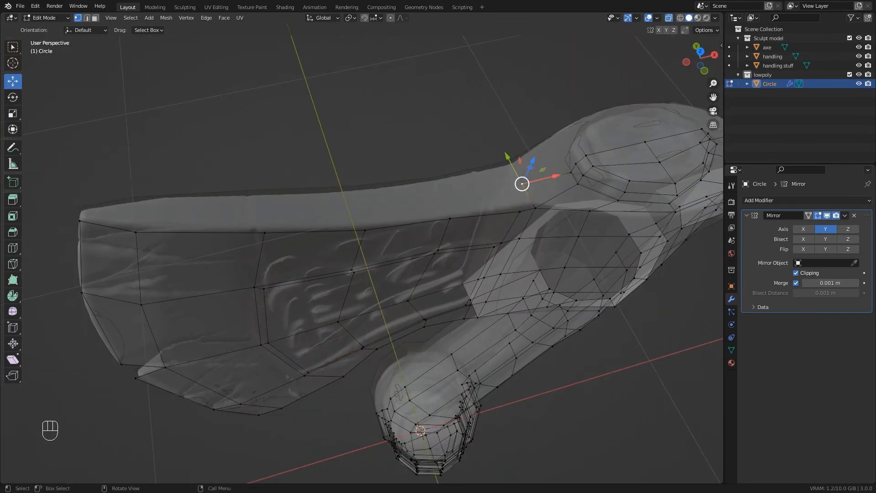
{"action": "middle_click_drag", "start_coordinate": [523, 184], "coordinate": [504, 185]}
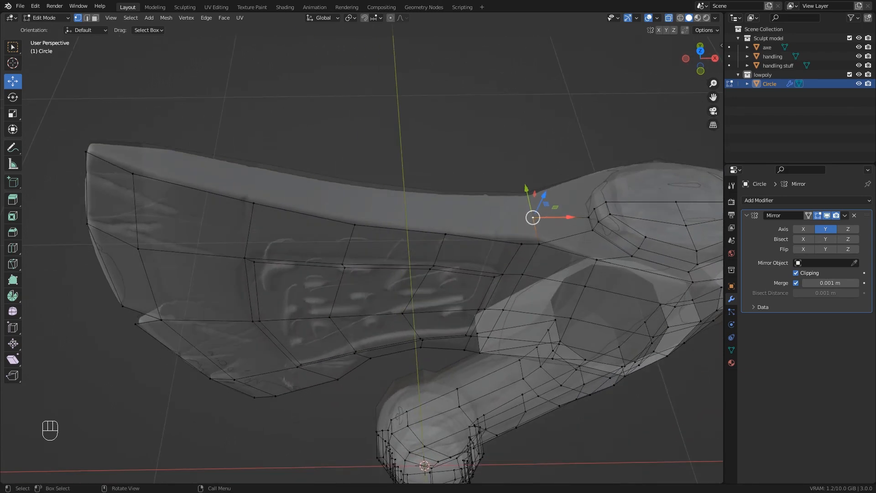
{"action": "key", "text": "KP_1"}
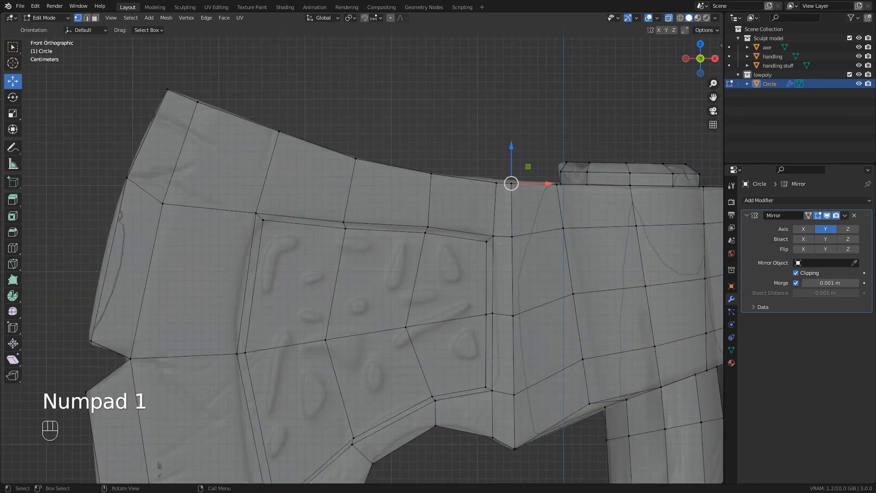
{"action": "scroll", "coordinate": [482, 179], "scroll_direction": "up", "scroll_amount": 1}
{"action": "scroll", "coordinate": [521, 170], "scroll_direction": "up", "scroll_amount": 1}
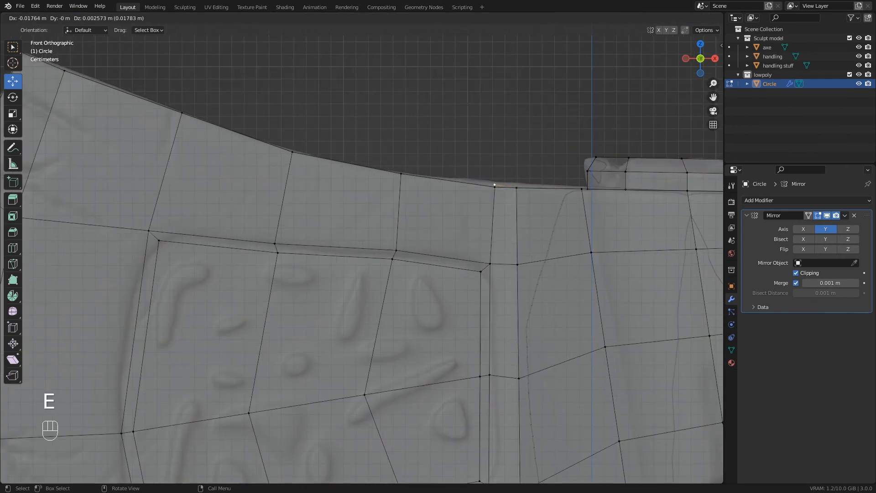
{"action": "left_click", "coordinate": [495, 186]}
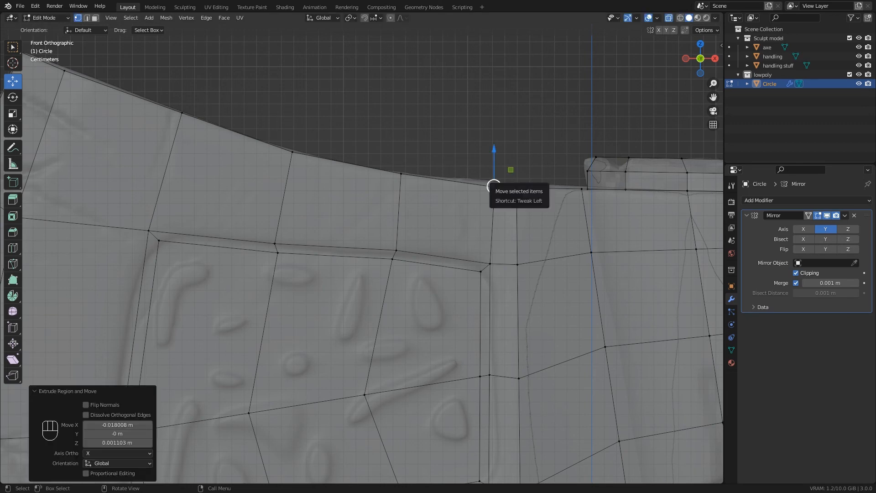
Extrude the centreline vertex along the blade's top in five more segments, matching the edge columns, up to the blade's upper tip
{"action": "key", "text": "e"}
{"action": "left_click", "coordinate": [402, 172]}
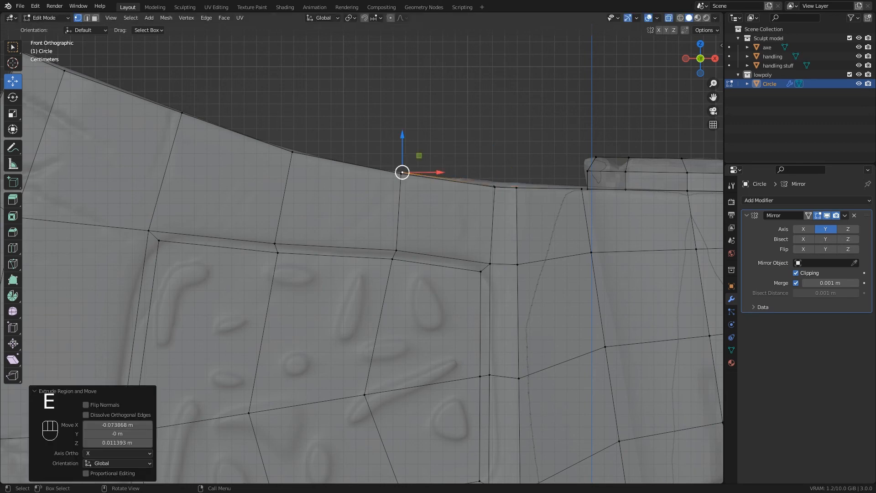
{"action": "key", "text": "e"}
{"action": "left_click", "coordinate": [293, 150]}
{"action": "key", "text": "e"}
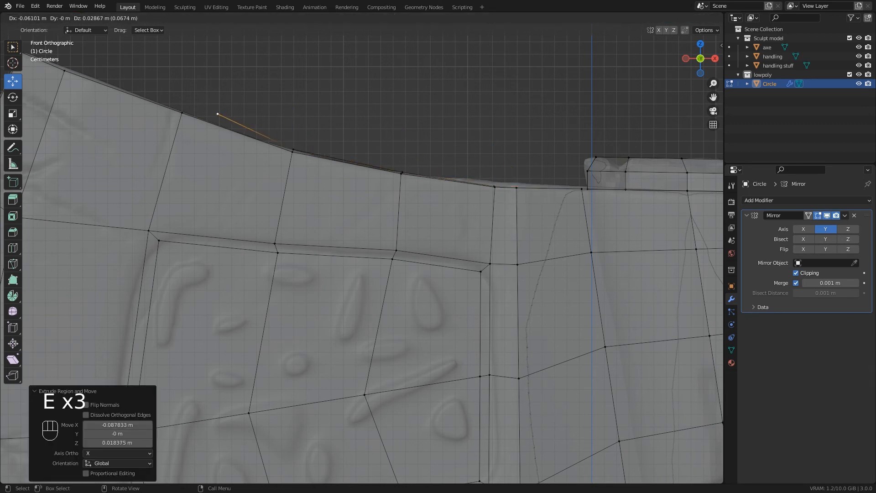
{"action": "left_click", "coordinate": [182, 111]}
{"action": "middle_click_drag", "start_coordinate": [183, 111], "coordinate": [502, 213], "text": "shift"}
{"action": "key", "text": "e"}
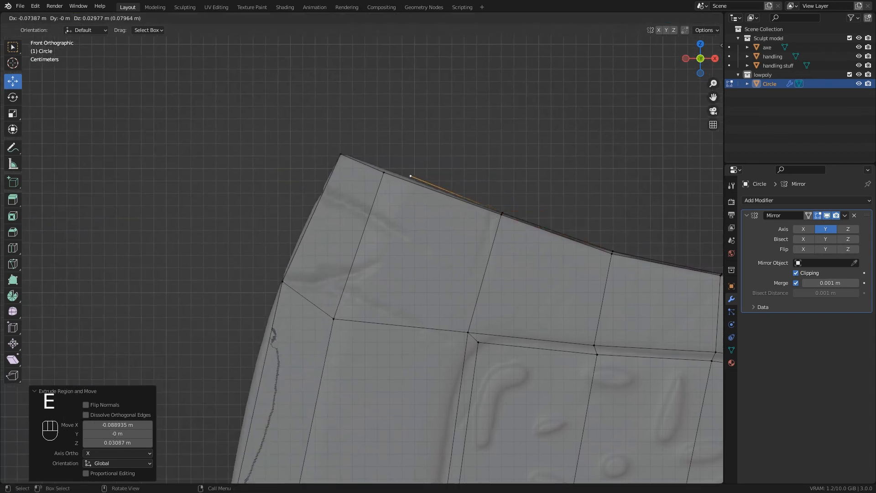
{"action": "left_click", "coordinate": [386, 169]}
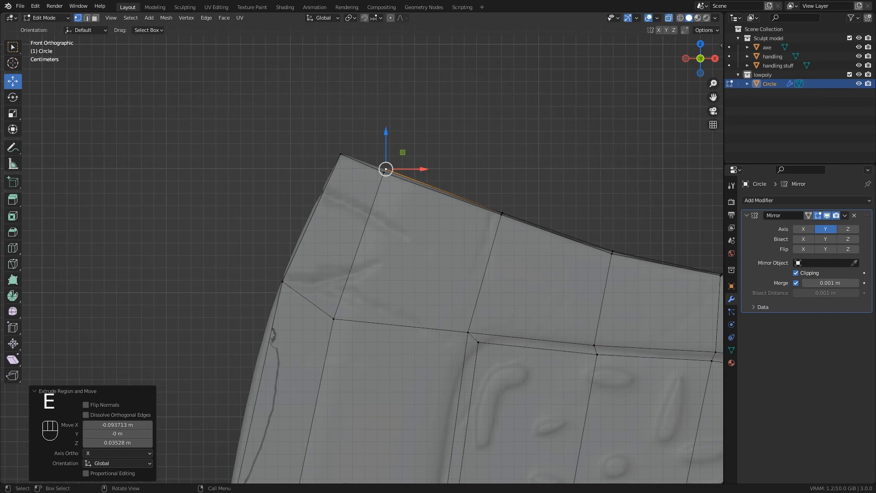
{"action": "key", "text": "e"}
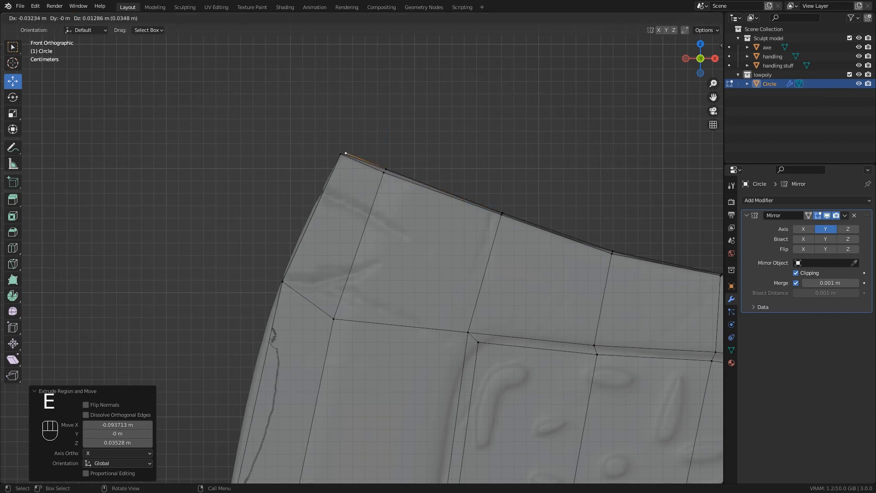
{"action": "left_click", "coordinate": [341, 152]}
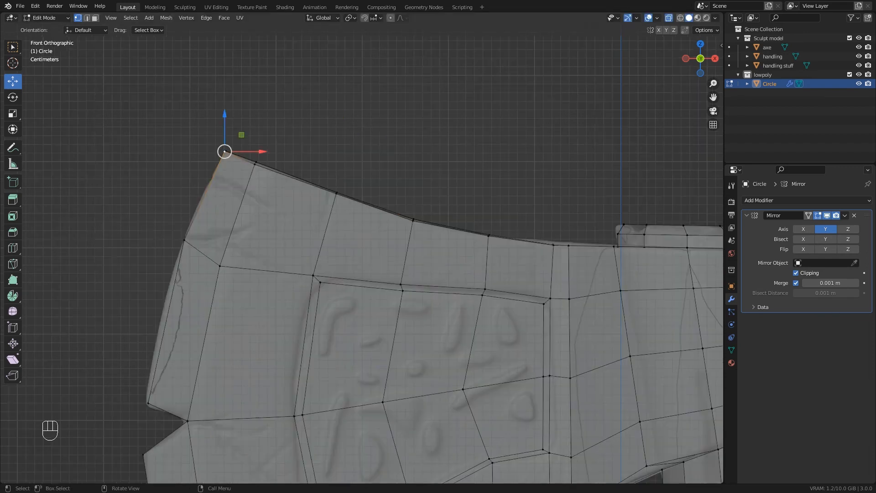
Fill the strip between the new top centreline and the blade's upper side edge with faces, from the axe head to the tip
{"action": "middle_click_drag", "start_coordinate": [365, 205], "coordinate": [368, 262]}
{"action": "key", "text": "2"}
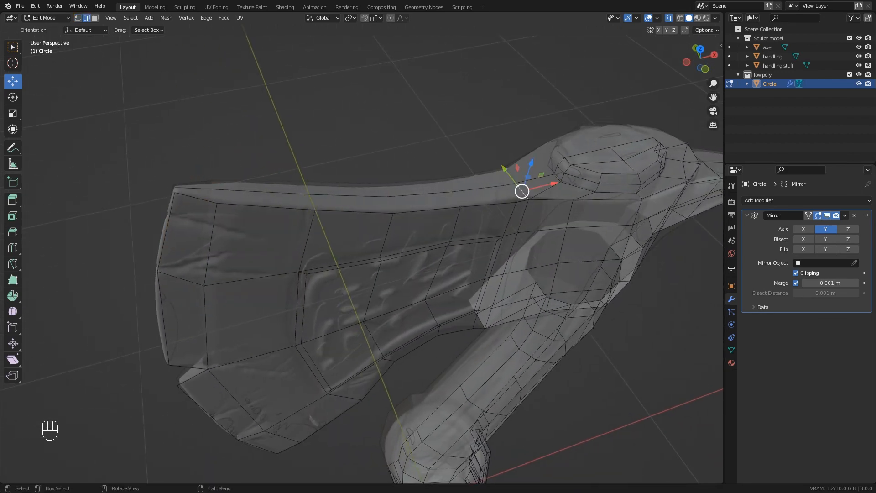
{"action": "middle_click_drag", "start_coordinate": [370, 255], "coordinate": [351, 260]}
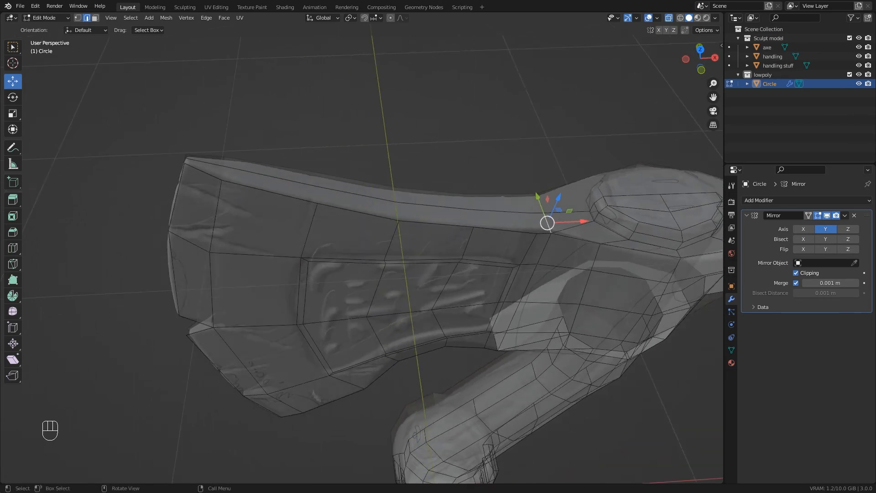
{"action": "key", "text": "f"}
{"action": "key", "text": "f"}
{"action": "key", "text": "f"}
{"action": "key", "text": "f"}
{"action": "key", "text": "f"}
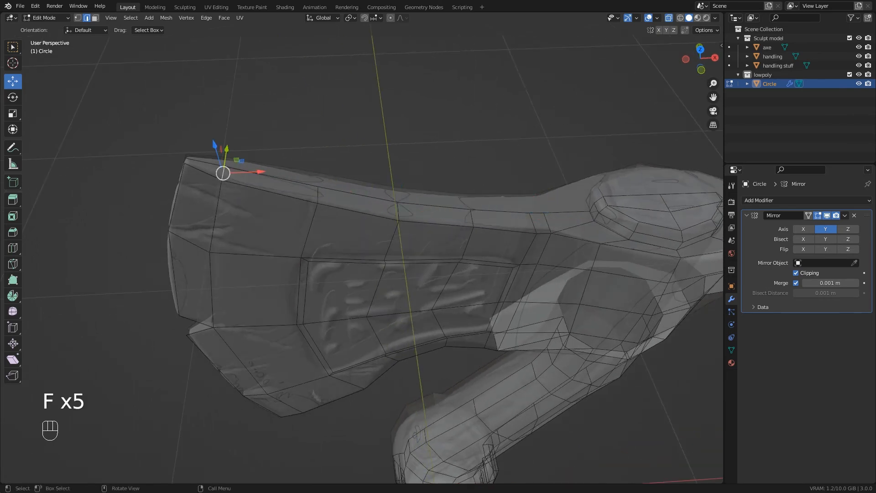
{"action": "key", "text": "f"}
Select the cutting-edge edges above and below the notch and move them about -0.0003 m along Y
{"action": "middle_click_drag", "start_coordinate": [292, 237], "coordinate": [450, 110]}
{"action": "middle_click_drag", "start_coordinate": [392, 150], "coordinate": [410, 164]}
{"action": "left_click", "coordinate": [354, 184]}
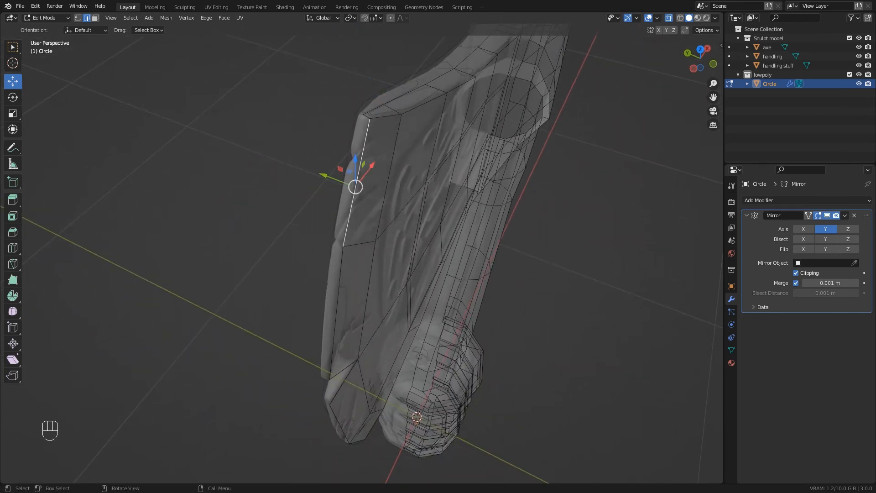
{"action": "mouse_move", "coordinate": [355, 185]}
{"action": "middle_mouse_down"}
{"action": "mouse_move", "coordinate": [391, 193]}
{"action": "mouse_move", "coordinate": [361, 170]}
{"action": "middle_mouse_up"}
{"action": "left_click", "coordinate": [332, 283], "text": "shift"}
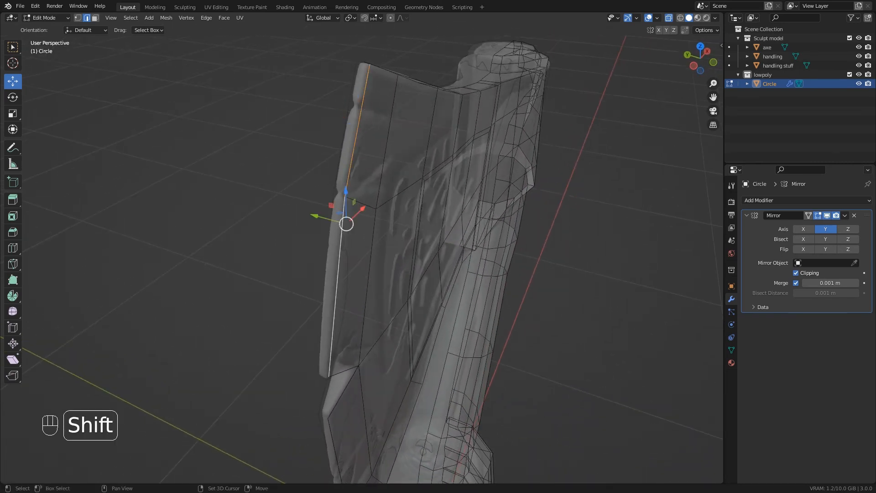
{"action": "middle_click_drag", "start_coordinate": [333, 284], "coordinate": [321, 147], "text": "shift"}
{"action": "left_click", "coordinate": [325, 354], "text": "shift"}
{"action": "middle_click_drag", "start_coordinate": [327, 354], "coordinate": [353, 388], "text": "shift"}
{"action": "left_click", "coordinate": [340, 362], "text": "shift"}
{"action": "middle_click_drag", "start_coordinate": [352, 389], "coordinate": [370, 403], "text": "shift"}
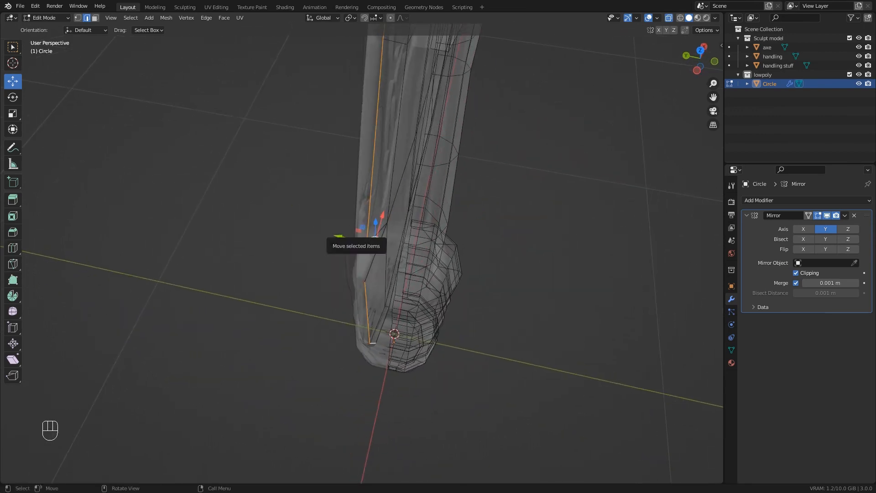
{"action": "left_click_drag", "start_coordinate": [339, 236], "coordinate": [336, 238]}
{"action": "middle_click_drag", "start_coordinate": [339, 241], "coordinate": [338, 388], "text": "shift"}
{"action": "left_click_drag", "start_coordinate": [336, 382], "coordinate": [338, 384]}
{"action": "scroll", "coordinate": [338, 383], "scroll_direction": "up", "scroll_amount": 4}
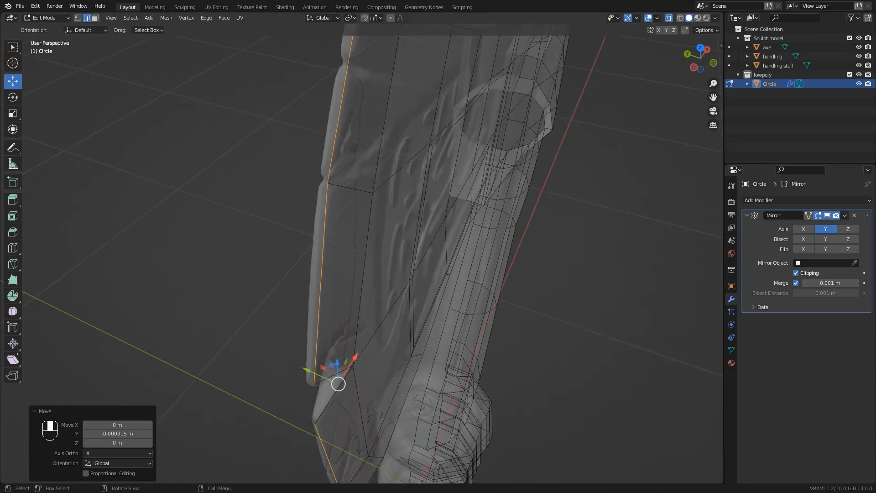
Select the two long cutting-edge edges directly above and below the blade's notch
{"action": "scroll", "coordinate": [361, 255], "scroll_direction": "down", "scroll_amount": 4}
{"action": "mouse_move", "coordinate": [361, 255]}
{"action": "middle_mouse_down"}
{"action": "mouse_move", "coordinate": [341, 252]}
{"action": "mouse_move", "coordinate": [362, 254]}
{"action": "middle_mouse_up"}
{"action": "middle_click_drag", "start_coordinate": [361, 253], "coordinate": [374, 157], "text": "shift"}
{"action": "scroll", "coordinate": [378, 282], "scroll_direction": "up", "scroll_amount": 1}
{"action": "left_click", "coordinate": [389, 278]}
{"action": "left_click", "coordinate": [363, 301], "text": "shift"}
{"action": "middle_click_drag", "start_coordinate": [364, 298], "coordinate": [367, 176]}
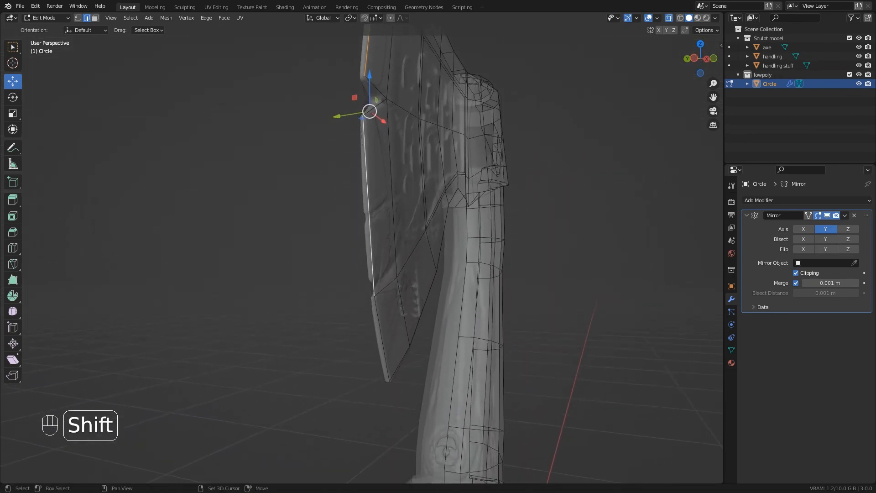
{"action": "left_click", "coordinate": [378, 336], "text": "shift"}
{"action": "middle_click_drag", "start_coordinate": [378, 336], "coordinate": [402, 459], "text": "shift"}
{"action": "mouse_move", "coordinate": [400, 402]}
{"action": "middle_mouse_down"}
{"action": "mouse_move", "coordinate": [404, 431]}
{"action": "mouse_move", "coordinate": [399, 401]}
{"action": "middle_mouse_up"}
{"action": "left_click", "coordinate": [402, 442], "text": "shift"}
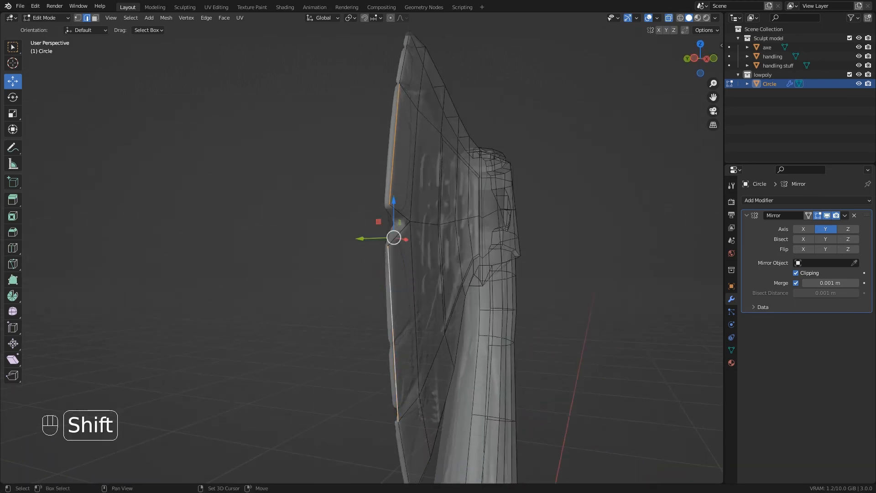
{"action": "middle_click_drag", "start_coordinate": [402, 442], "coordinate": [393, 472], "text": "shift"}
{"action": "scroll", "coordinate": [409, 471], "scroll_direction": "up", "scroll_amount": 1}
Try to extrude the selected cutting-edge edges about 0.028 m along Y to the centreline, leaving out the notch
{"action": "key", "text": "e"}
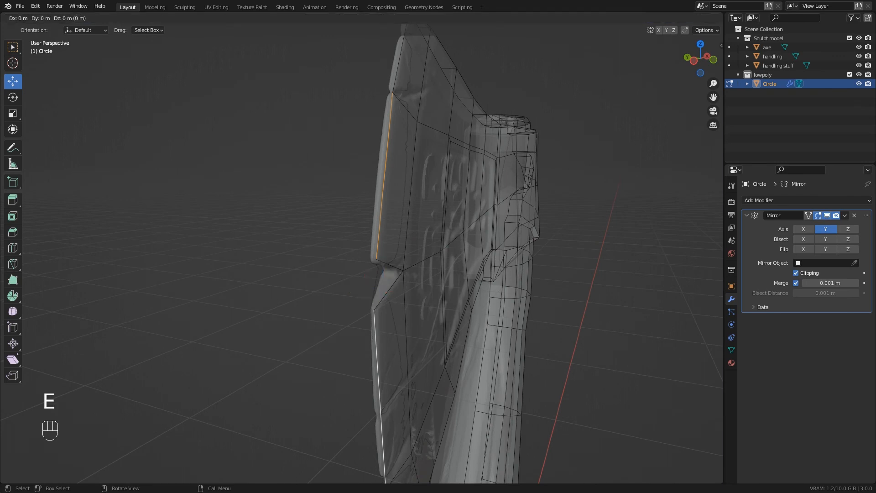
{"action": "key", "text": "y"}
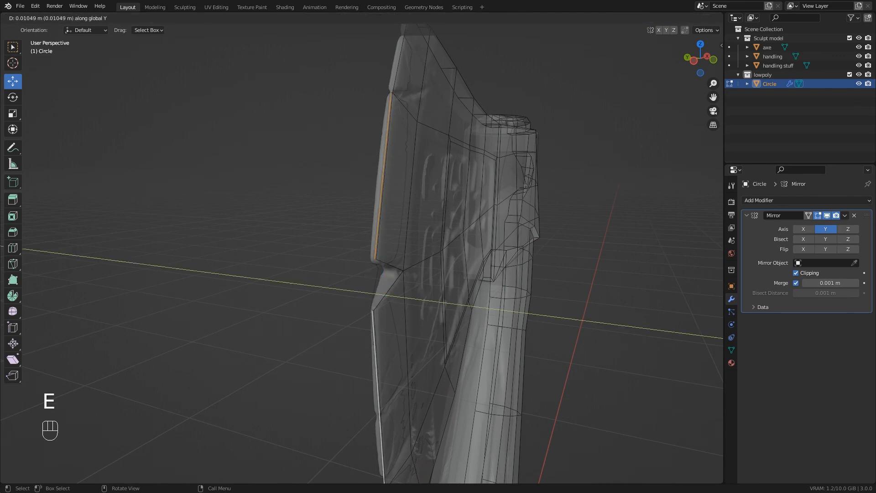
{"action": "left_click", "coordinate": [383, 471]}
{"action": "middle_click_drag", "start_coordinate": [383, 471], "coordinate": [351, 429]}
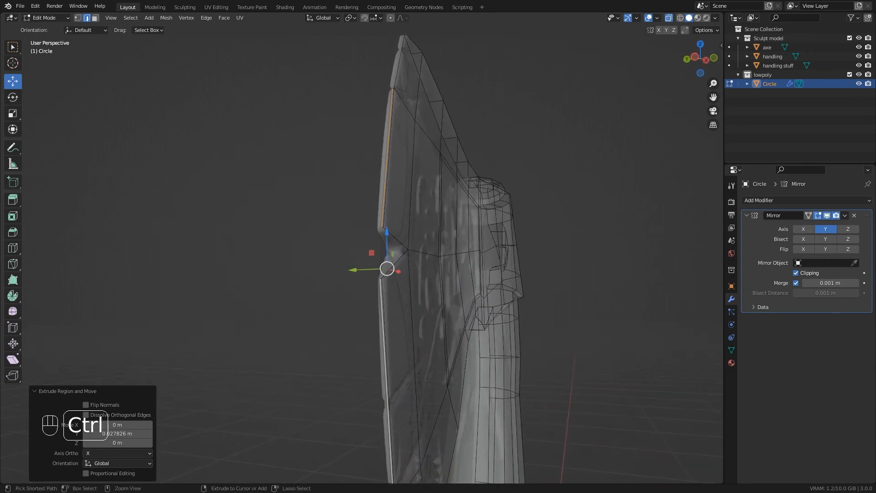
{"action": "key", "text": "ctrl+z"}
{"action": "key", "text": "ctrl+z"}
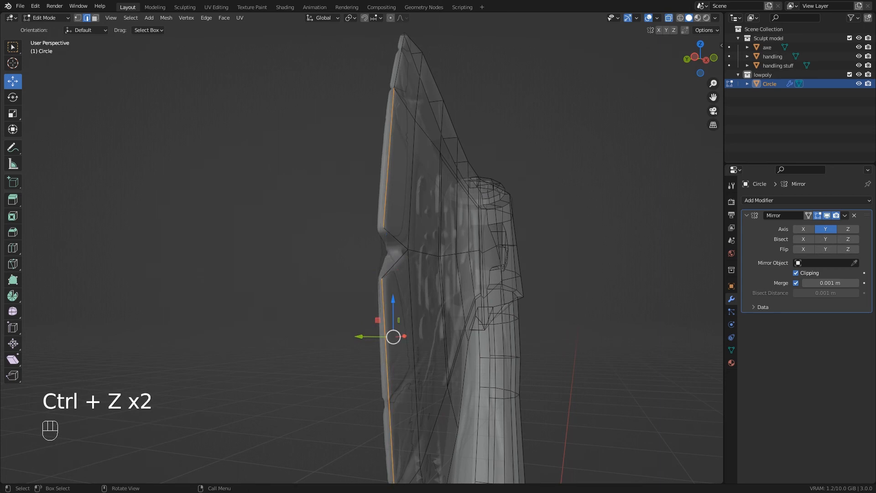
Leave out the lower tip edge, add both notch edges to the selection and extrude them about 0.028 m along Y to the centreline
{"action": "middle_click_drag", "start_coordinate": [351, 429], "coordinate": [339, 318], "text": "shift"}
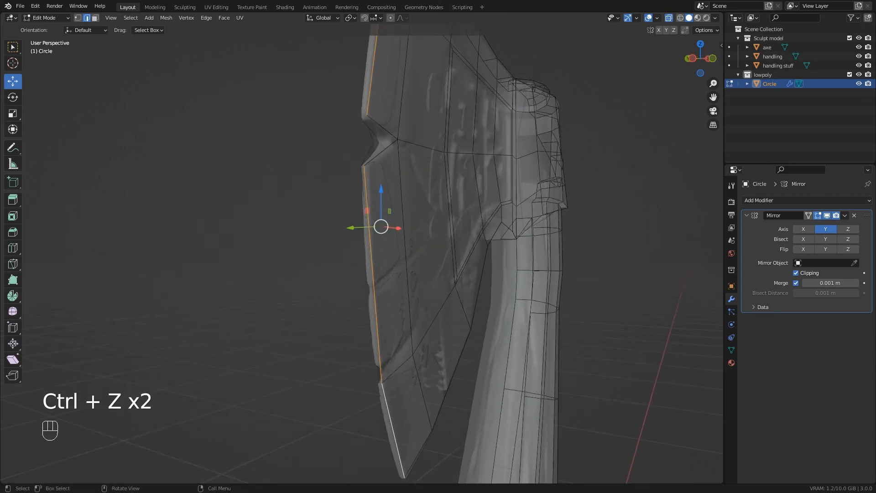
{"action": "left_click", "coordinate": [392, 428], "text": "shift"}
{"action": "middle_click_drag", "start_coordinate": [393, 428], "coordinate": [397, 433]}
{"action": "scroll", "coordinate": [397, 433], "scroll_direction": "up", "scroll_amount": 1}
{"action": "middle_click_drag", "start_coordinate": [379, 247], "coordinate": [379, 271], "text": "shift"}
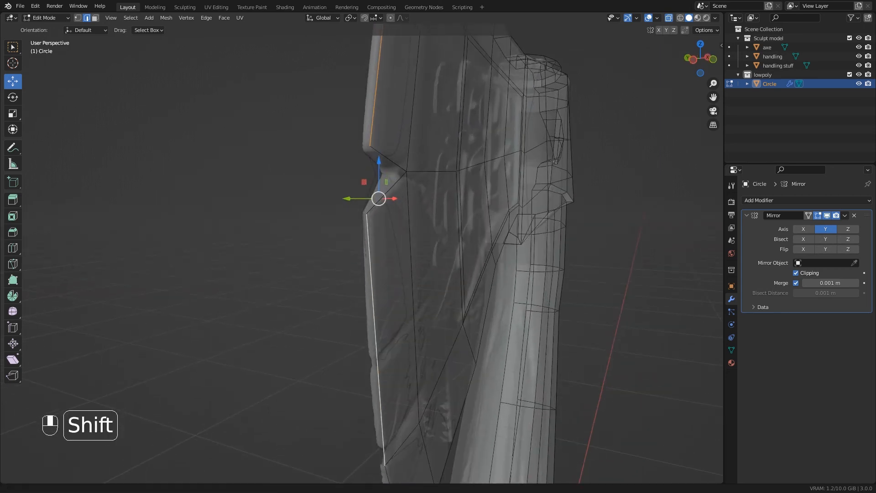
{"action": "left_click", "coordinate": [389, 159], "text": "shift"}
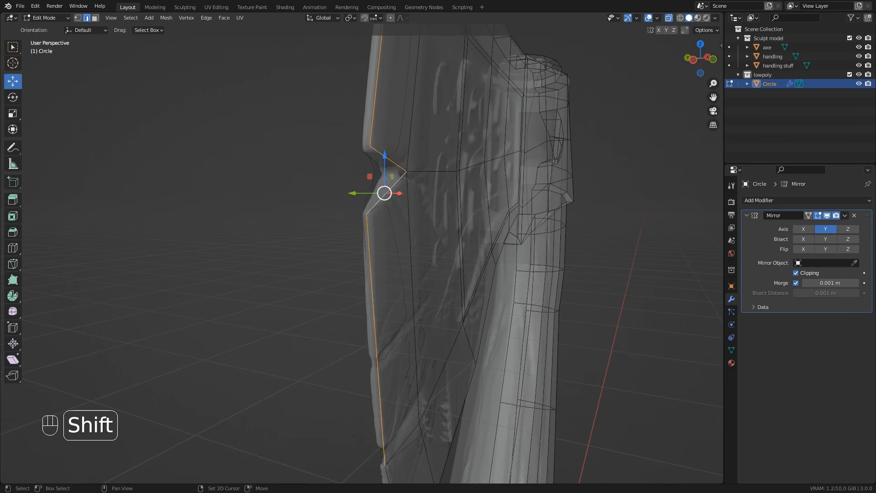
{"action": "middle_click_drag", "start_coordinate": [383, 246], "coordinate": [412, 275]}
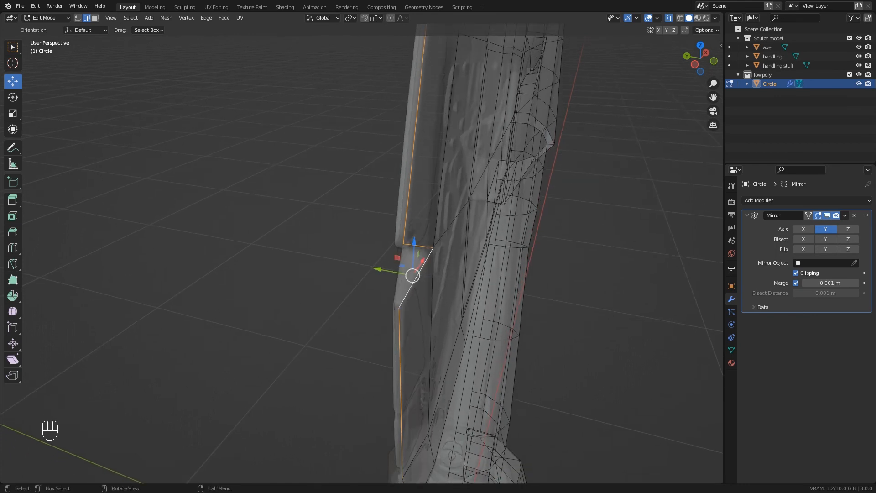
{"action": "key", "text": "e"}
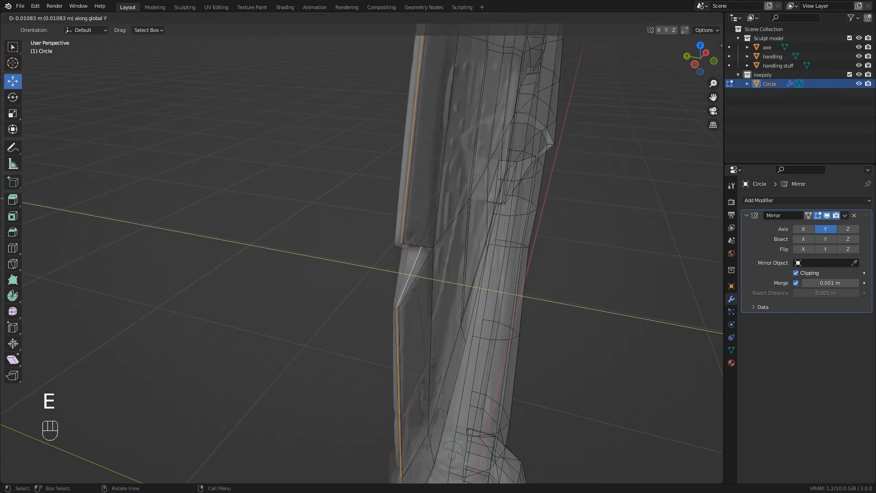
{"action": "left_click", "coordinate": [408, 275]}
Fill the open gap along the topmost cutting-edge segment, up to the blade's upper tip, with a face
{"action": "middle_click_drag", "start_coordinate": [407, 274], "coordinate": [389, 475]}
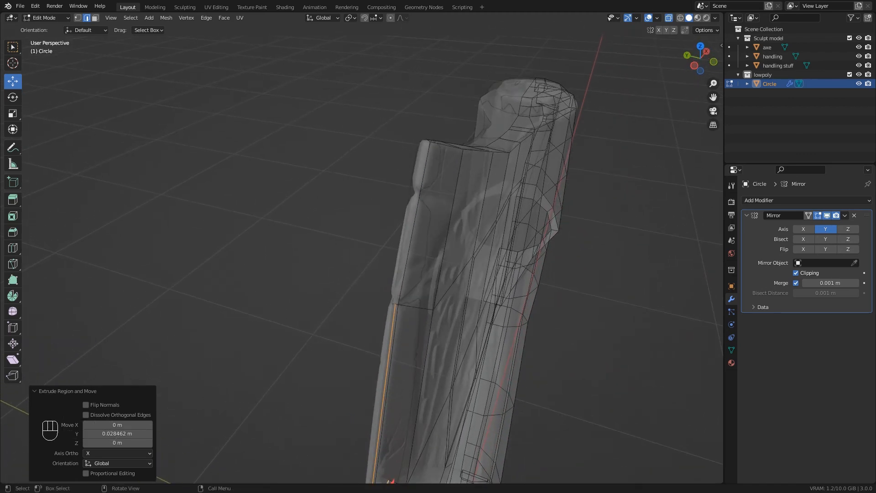
{"action": "left_click", "coordinate": [413, 223]}
{"action": "key", "text": "f"}
{"action": "scroll", "coordinate": [423, 369], "scroll_direction": "down", "scroll_amount": 2}
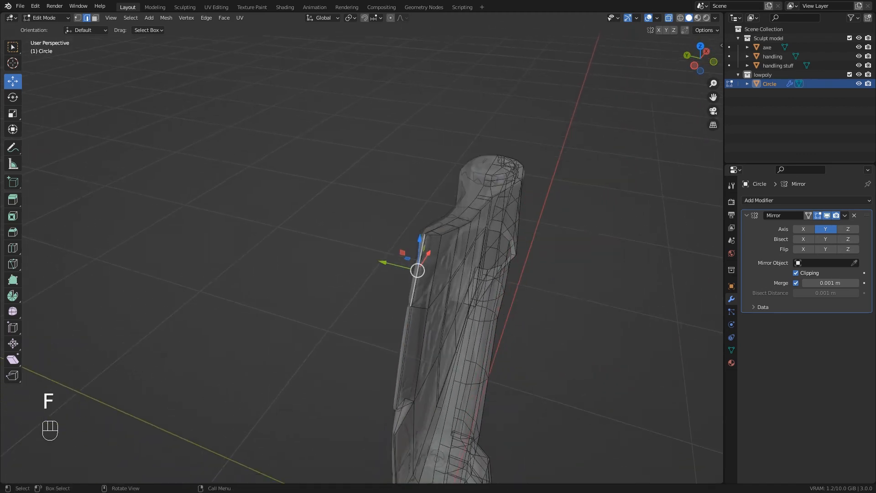
{"action": "middle_click_drag", "start_coordinate": [422, 370], "coordinate": [394, 138], "text": "shift"}
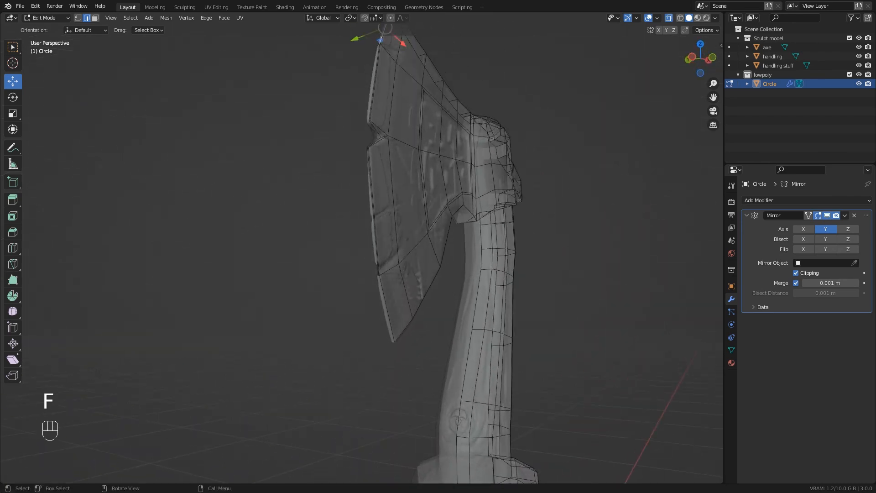
Examine the blade's lower tip edge and its open underside from below
{"action": "left_click", "coordinate": [387, 309]}
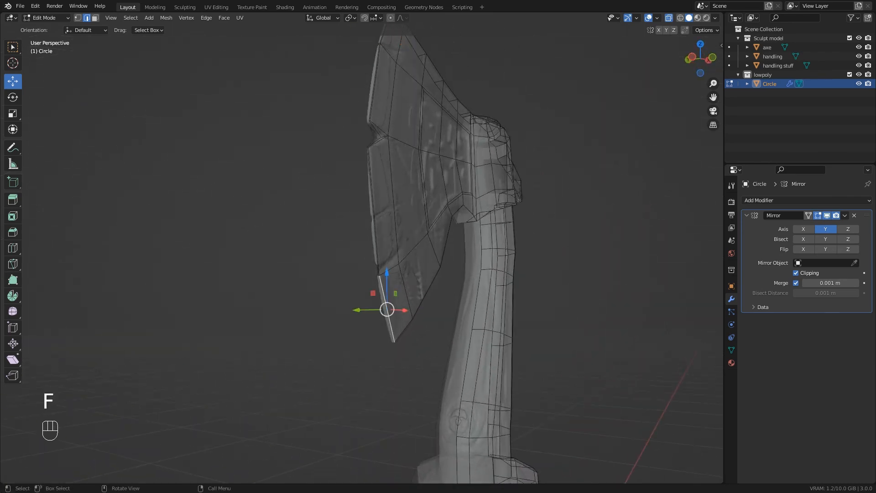
{"action": "key", "text": "Tab"}
{"action": "scroll", "coordinate": [387, 309], "scroll_direction": "up", "scroll_amount": 1}
{"action": "middle_click_drag", "start_coordinate": [388, 309], "coordinate": [380, 216]}
{"action": "scroll", "coordinate": [377, 319], "scroll_direction": "up", "scroll_amount": 1}
{"action": "key", "text": "Tab"}
{"action": "middle_click_drag", "start_coordinate": [515, 215], "coordinate": [284, 285]}
{"action": "key", "text": "Tab"}
{"action": "middle_click_drag", "start_coordinate": [284, 285], "coordinate": [254, 333], "text": "shift"}
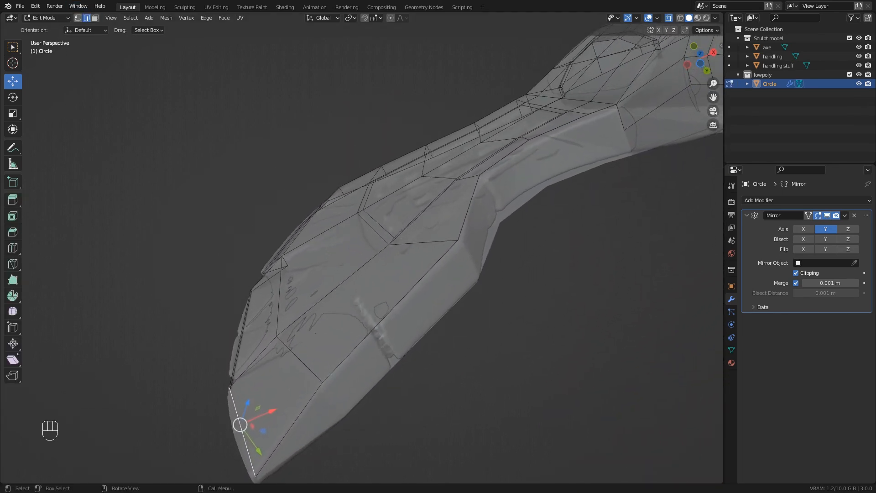
Extrude the centreline vertex beneath the axe head in four segments along the blade's underside in front view, matching the edge columns
{"action": "key", "text": "1"}
{"action": "left_click", "coordinate": [624, 130]}
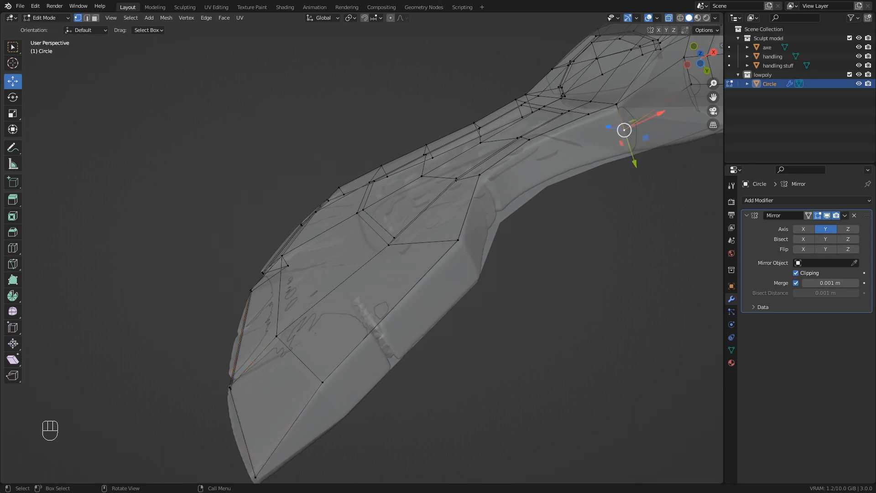
{"action": "key", "text": "KP_1"}
{"action": "middle_click_drag", "start_coordinate": [365, 246], "coordinate": [408, 314], "text": "shift"}
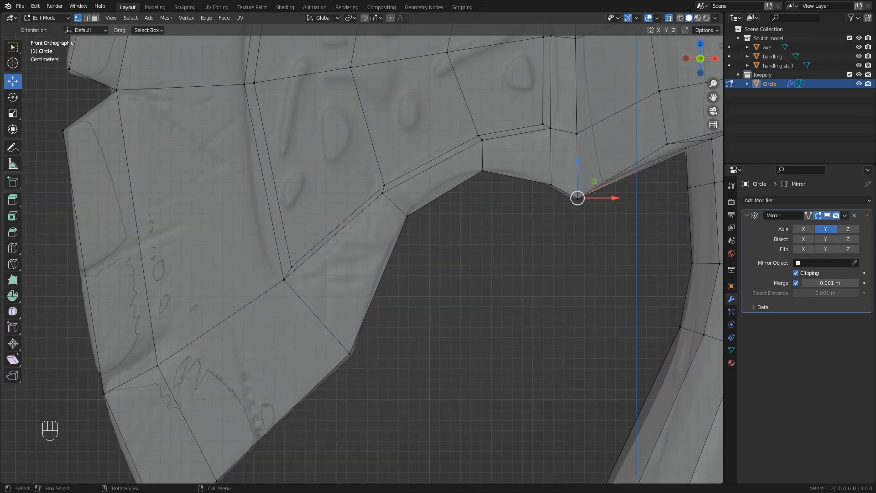
{"action": "key", "text": "e"}
{"action": "left_click", "coordinate": [549, 185]}
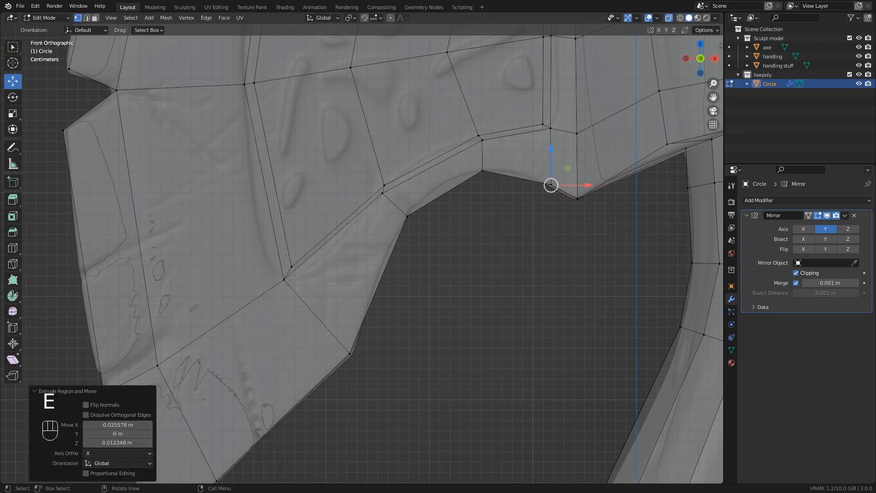
{"action": "key", "text": "e"}
{"action": "left_click", "coordinate": [482, 171]}
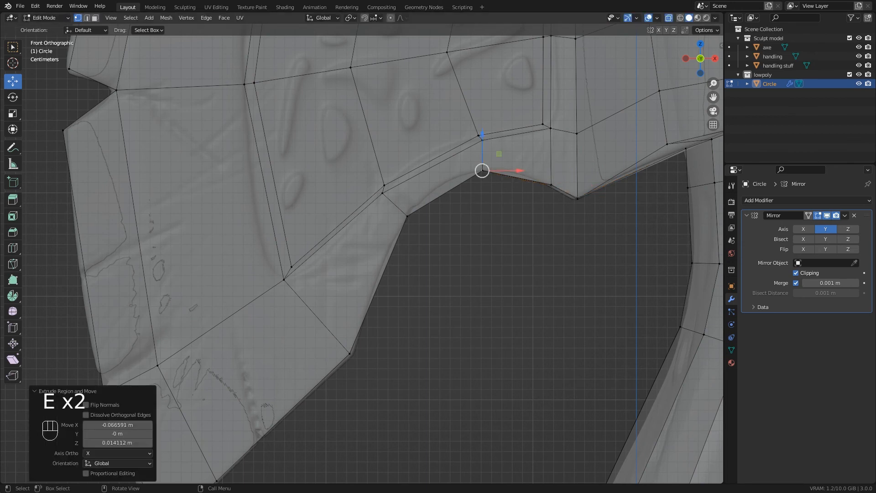
{"action": "key", "text": "e"}
{"action": "left_click", "coordinate": [408, 216]}
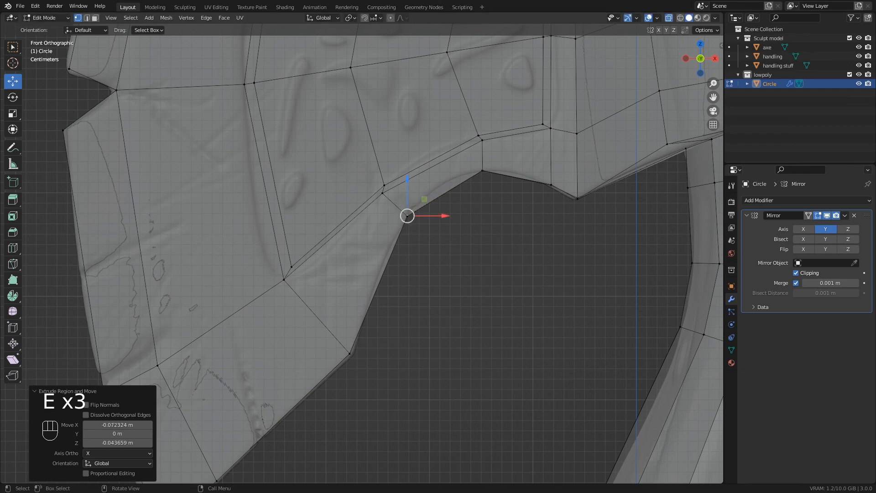
{"action": "key", "text": "e"}
{"action": "left_click", "coordinate": [354, 355]}
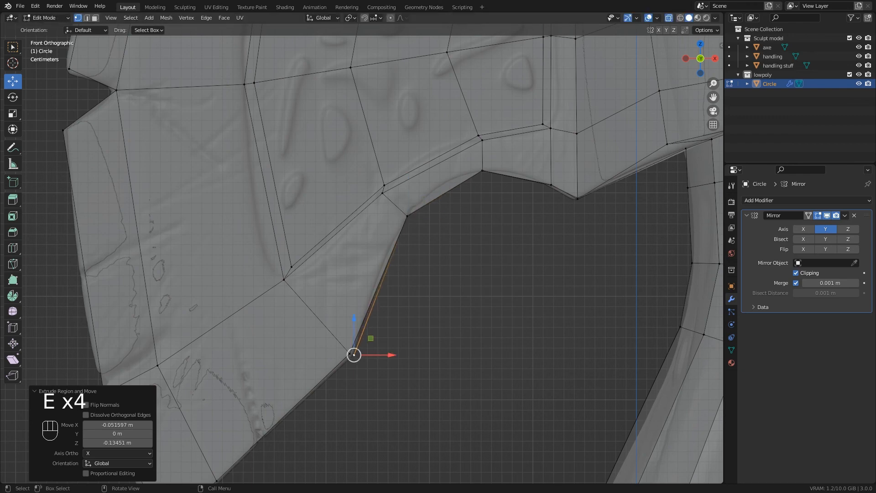
Extend the underside centreline by two more extruded segments, ending at the blade's lower tip
{"action": "middle_click_drag", "start_coordinate": [354, 354], "coordinate": [509, 176], "text": "shift"}
{"action": "key", "text": "e"}
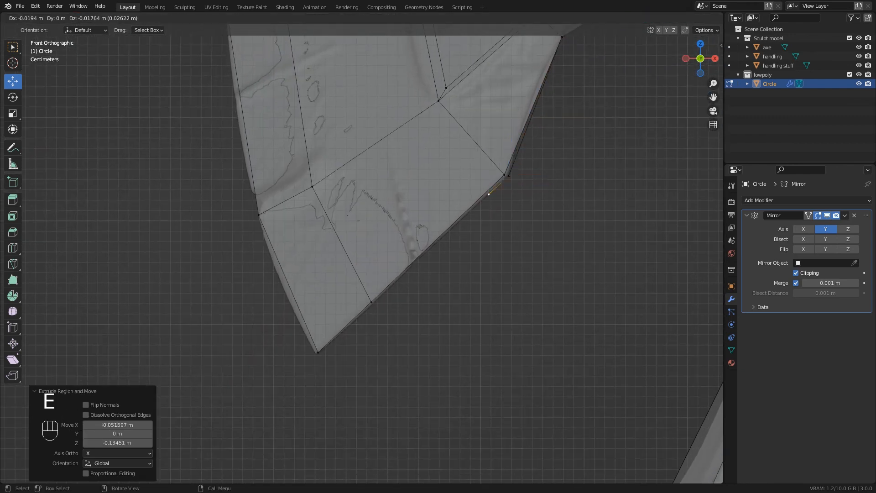
{"action": "left_click", "coordinate": [374, 304]}
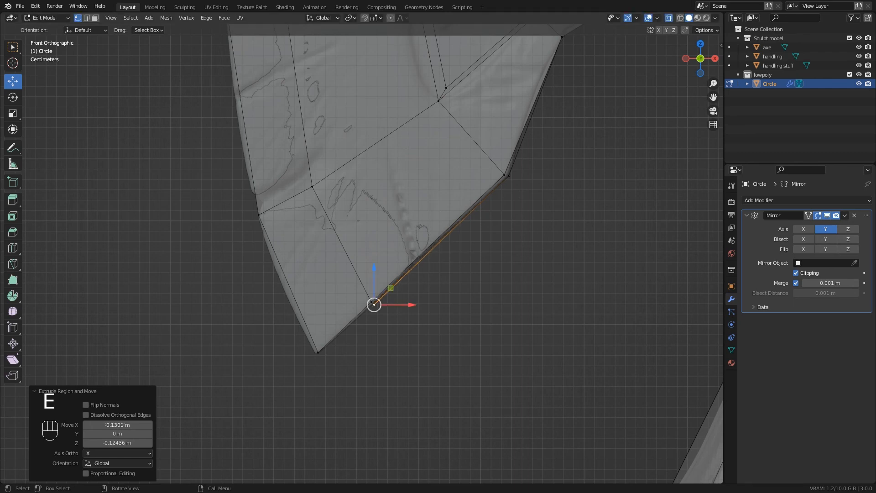
{"action": "key", "text": "e"}
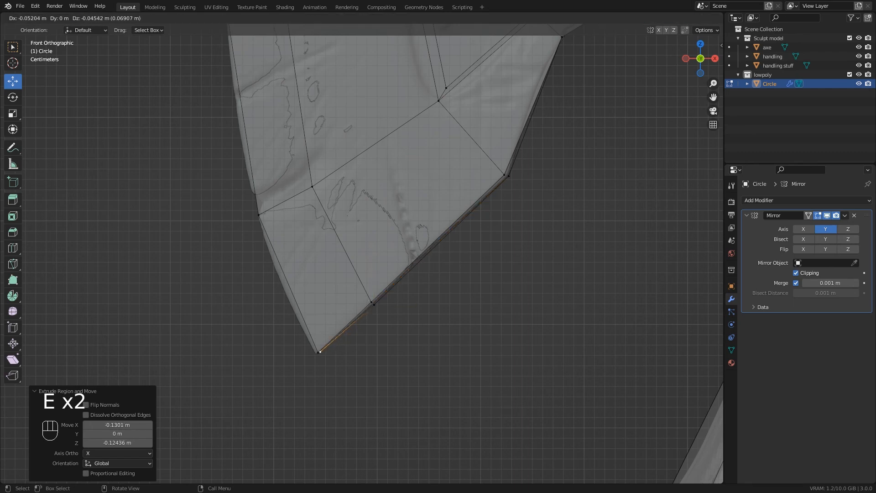
{"action": "left_click", "coordinate": [321, 351]}
{"action": "middle_click_drag", "start_coordinate": [321, 352], "coordinate": [220, 362]}
Fill the underside strip between the centreline and the blade's side edge down to the lower tip, plus the tip's cutting-edge gap
{"action": "left_click", "coordinate": [87, 18]}
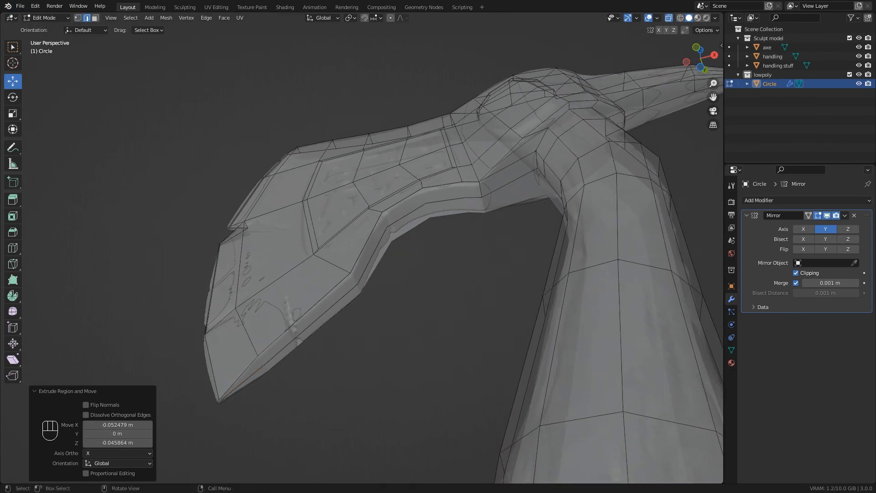
{"action": "left_click", "coordinate": [537, 160]}
{"action": "middle_click_drag", "start_coordinate": [537, 160], "coordinate": [580, 151]}
{"action": "scroll", "coordinate": [502, 235], "scroll_direction": "up", "scroll_amount": 3}
{"action": "middle_click_drag", "start_coordinate": [502, 235], "coordinate": [493, 234]}
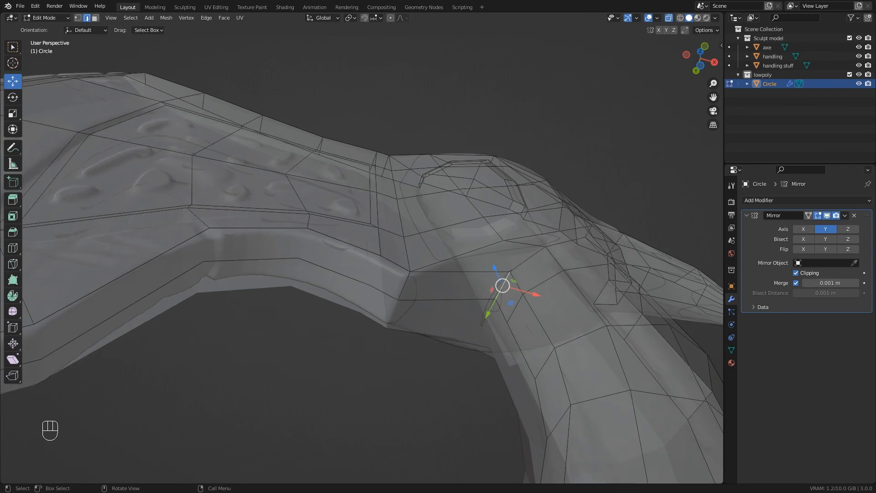
{"action": "left_click", "coordinate": [404, 286]}
{"action": "middle_click_drag", "start_coordinate": [440, 279], "coordinate": [500, 281], "text": "shift"}
{"action": "scroll", "coordinate": [501, 280], "scroll_direction": "down", "scroll_amount": 2}
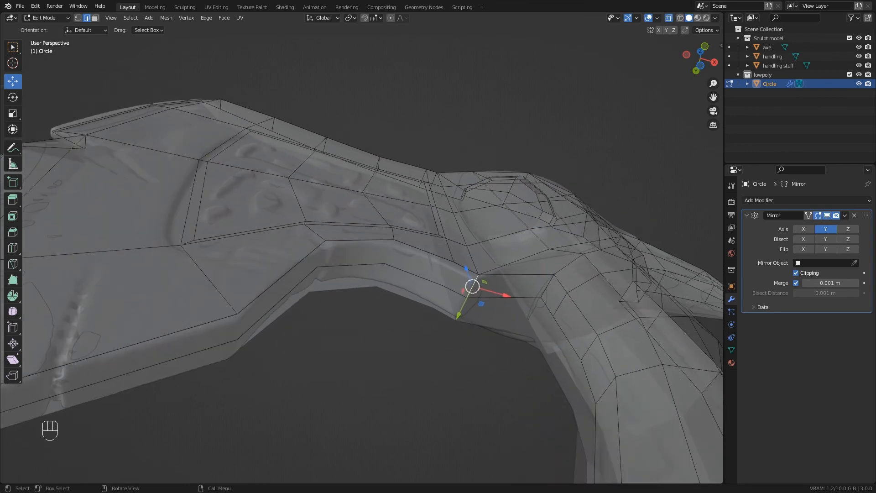
{"action": "key", "text": "f"}
{"action": "key", "text": "f"}
{"action": "key", "text": "f"}
{"action": "key", "text": "f"}
{"action": "key", "text": "f"}
{"action": "middle_click_drag", "start_coordinate": [501, 280], "coordinate": [637, 202]}
{"action": "key", "text": "f"}
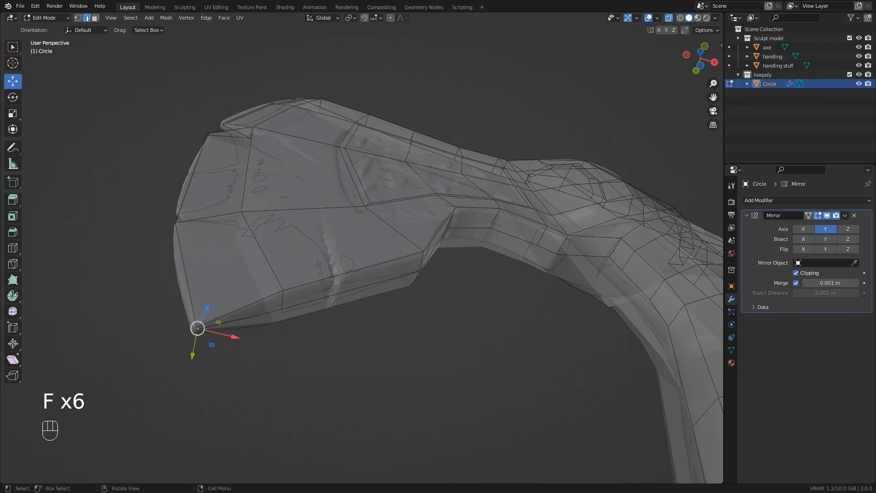
{"action": "middle_click_drag", "start_coordinate": [456, 255], "coordinate": [483, 224]}
{"action": "key", "text": "f"}
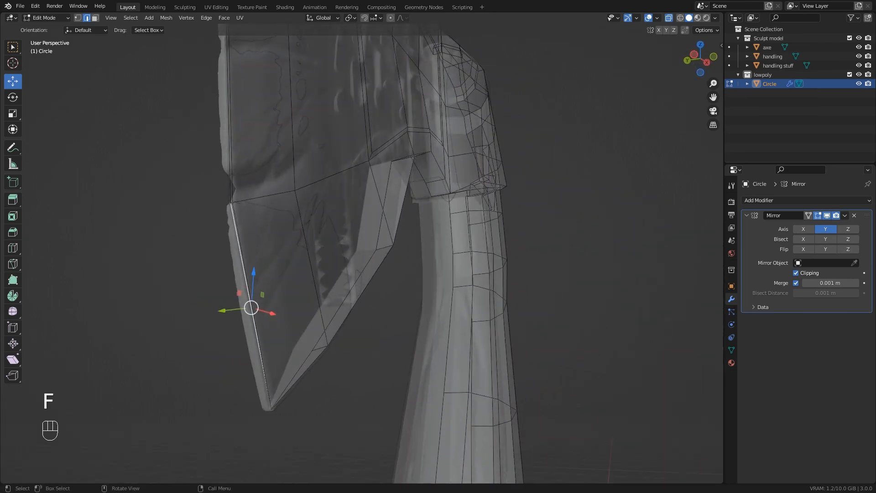
Return to Object Mode, turn off X-ray and inspect the complete low-poly axe
{"action": "key", "text": "Tab"}
{"action": "scroll", "coordinate": [360, 255], "scroll_direction": "down", "scroll_amount": 3}
{"action": "middle_click_drag", "start_coordinate": [360, 255], "coordinate": [450, 397]}
{"action": "left_click", "coordinate": [669, 18]}
{"action": "scroll", "coordinate": [549, 225], "scroll_direction": "down", "scroll_amount": 4}
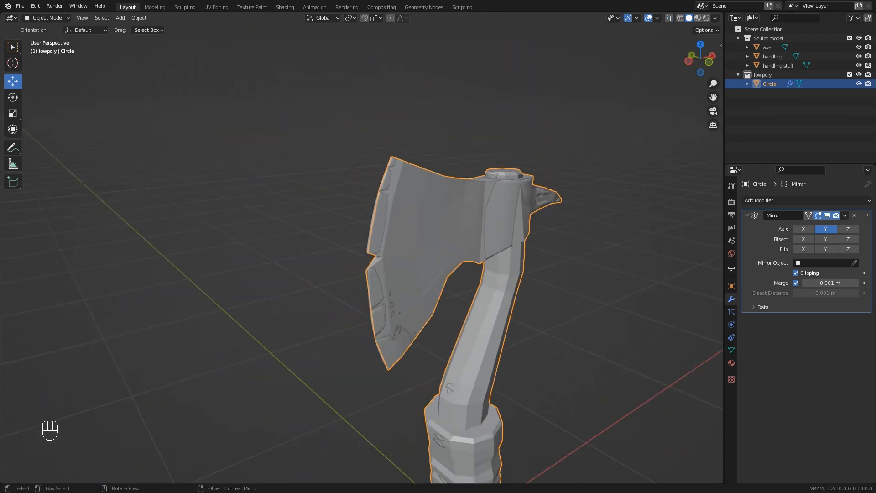
{"action": "middle_click_drag", "start_coordinate": [549, 226], "coordinate": [468, 122]}
{"action": "scroll", "coordinate": [491, 200], "scroll_direction": "down", "scroll_amount": 2}
{"action": "middle_click_drag", "start_coordinate": [490, 208], "coordinate": [387, 135], "text": "shift"}
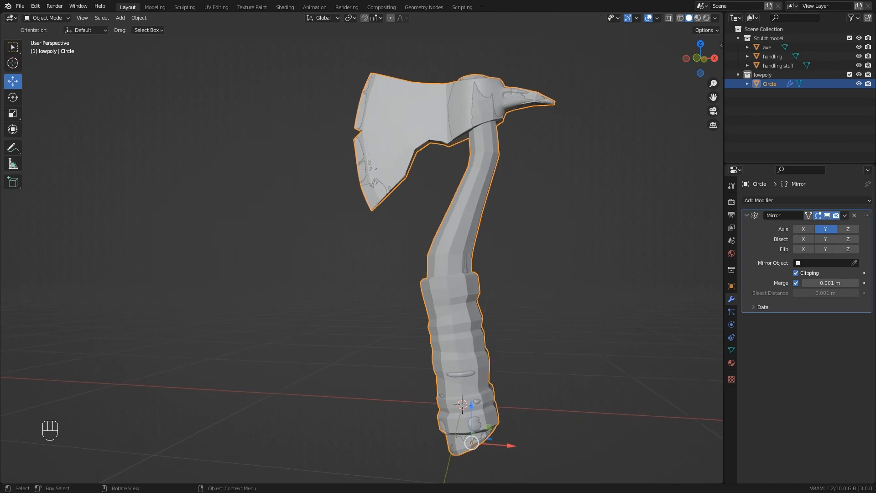
Add a Shrinkwrap modifier to the low-poly mesh below its Mirror modifier
{"action": "key", "text": "KP_1"}
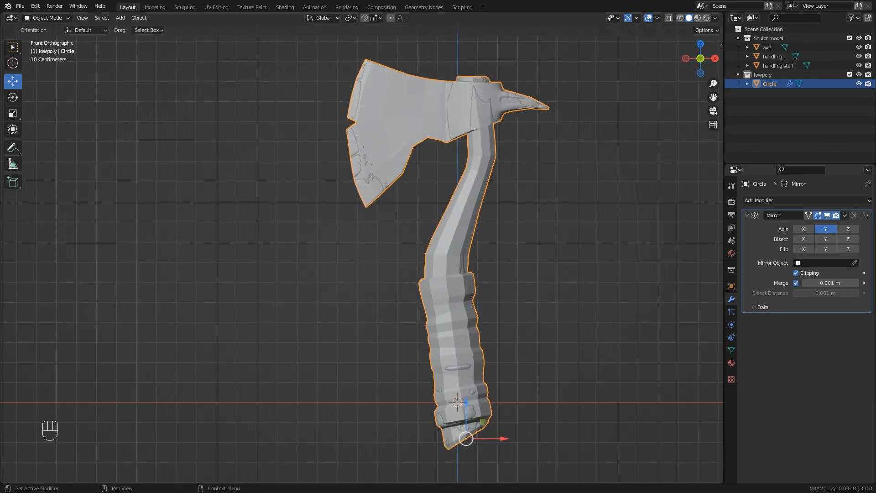
{"action": "left_click", "coordinate": [746, 215]}
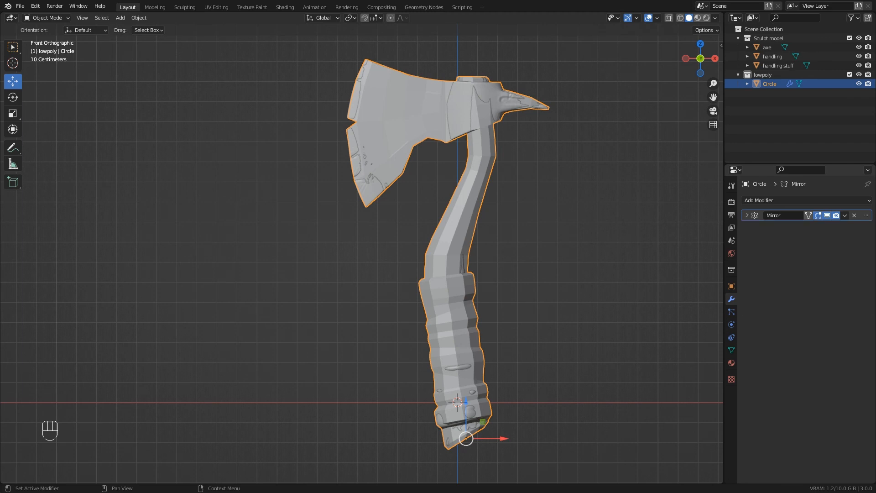
{"action": "left_click", "coordinate": [776, 200]}
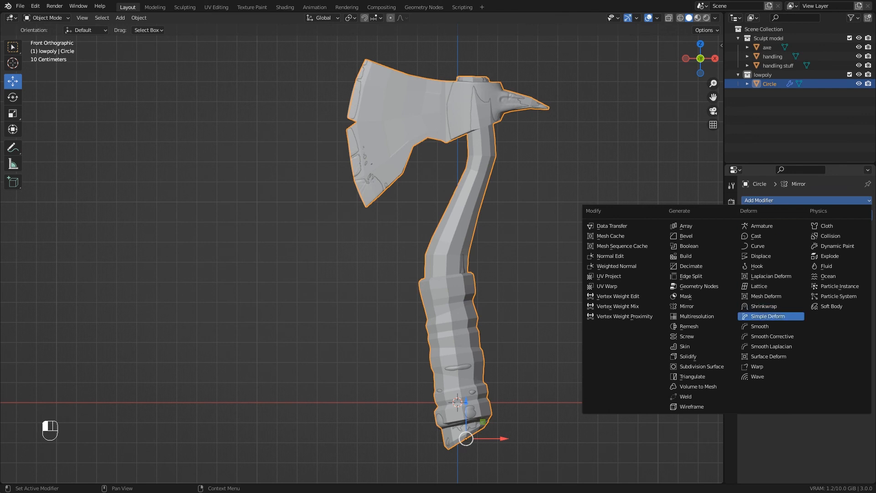
{"action": "left_click", "coordinate": [771, 306]}
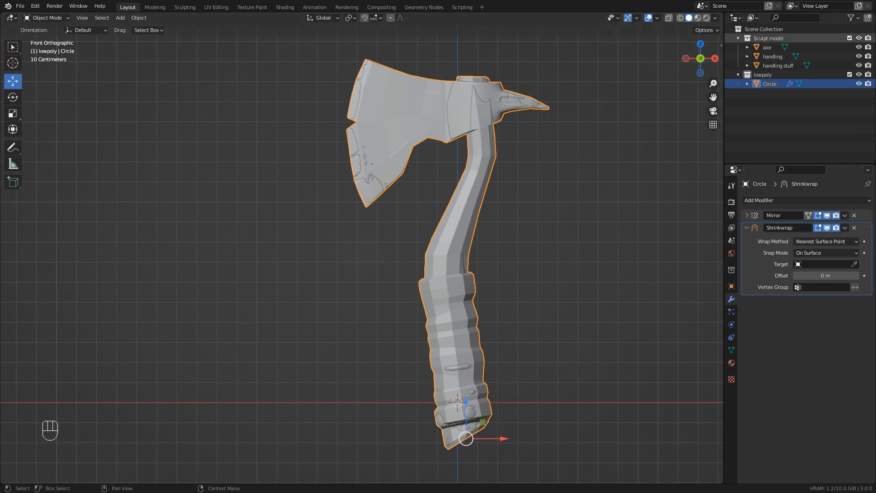
Join the sculpted axe, handling and handling stuff objects into a single object, with handling stuff as the active one
{"action": "left_click", "coordinate": [768, 48]}
{"action": "left_click", "coordinate": [772, 56]}
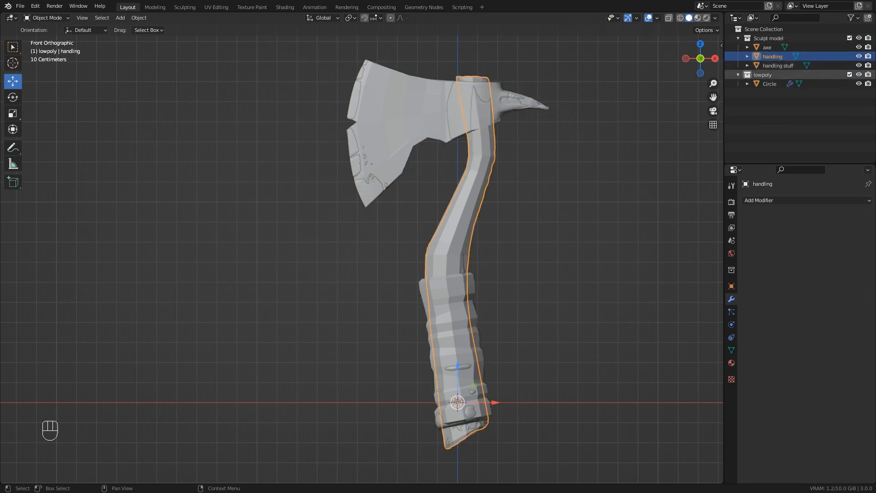
{"action": "left_click", "coordinate": [763, 75]}
{"action": "key", "text": "Up"}
{"action": "key", "text": "Up"}
{"action": "key", "text": "Up"}
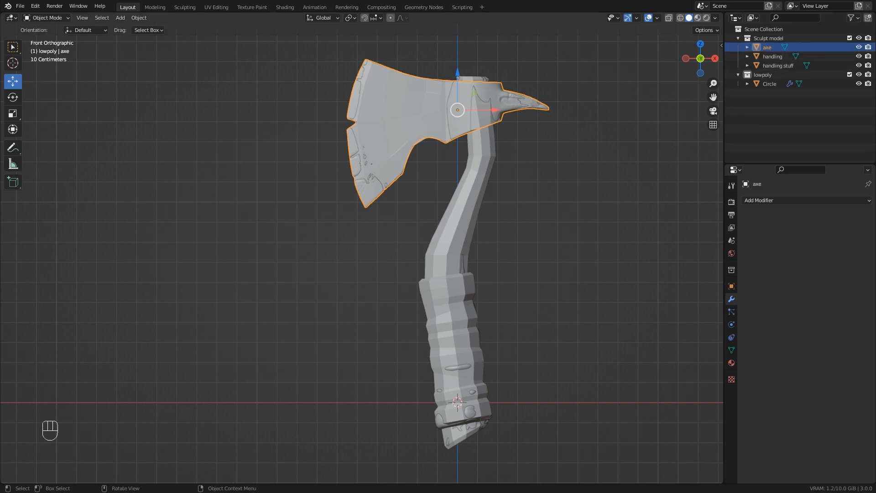
{"action": "left_click", "coordinate": [778, 65]}
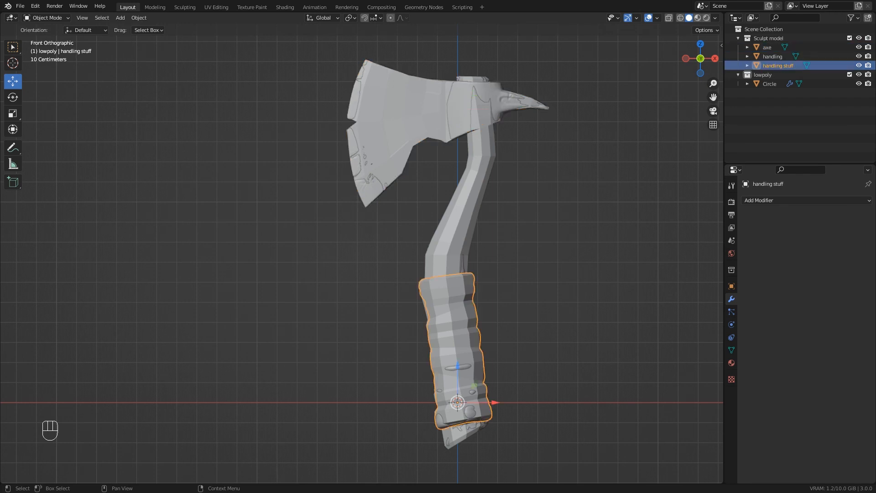
{"action": "left_click", "coordinate": [773, 56], "text": "shift"}
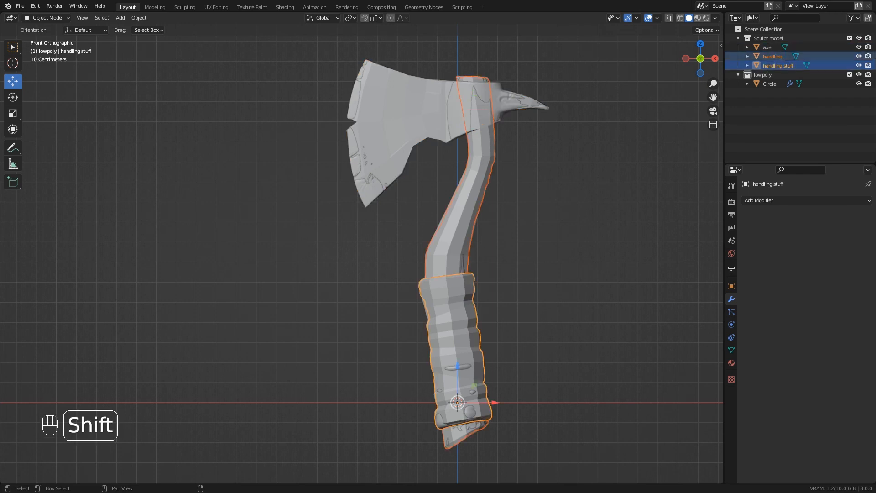
{"action": "left_click", "coordinate": [767, 47], "text": "shift"}
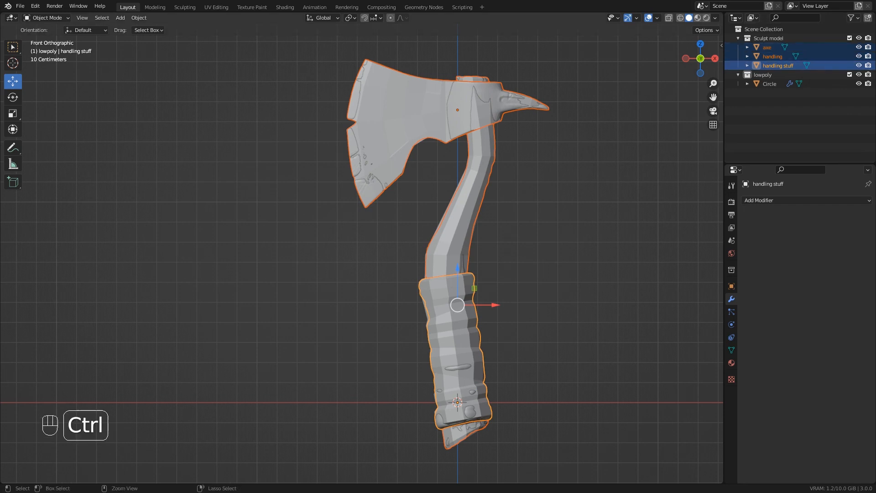
{"action": "key", "text": "ctrl+j"}
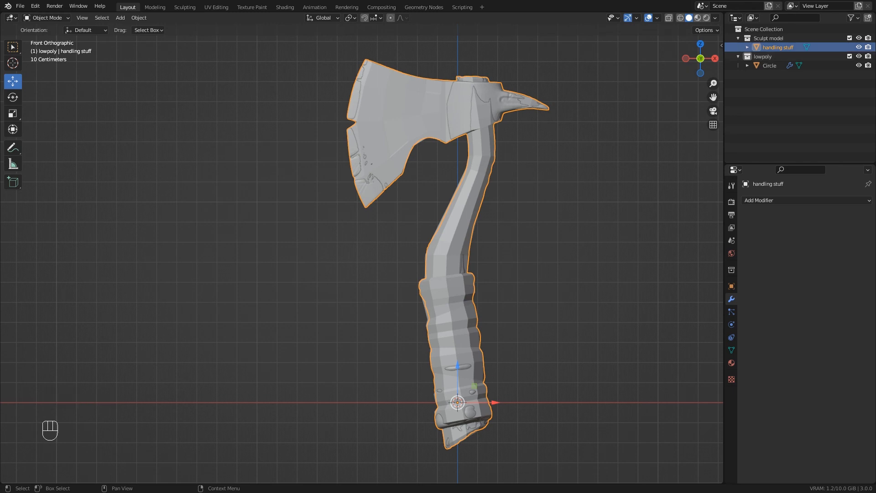
Rename the joined sculpt object as axe
{"action": "double_click", "coordinate": [778, 47]}
{"action": "type", "text": "axe"}
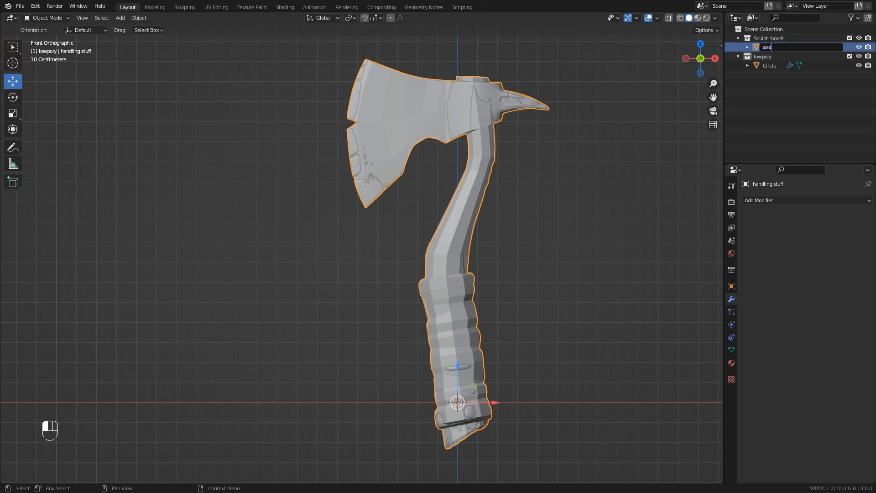
{"action": "key", "text": "Return"}
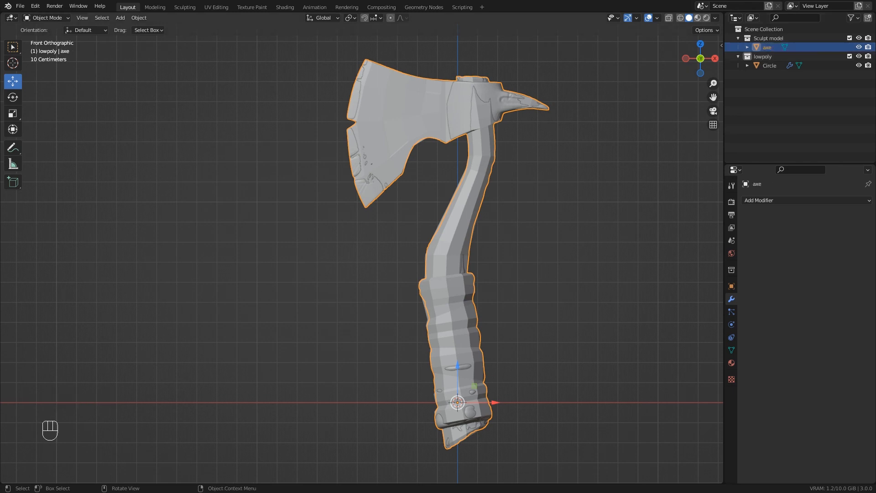
{"action": "key", "text": "g"}
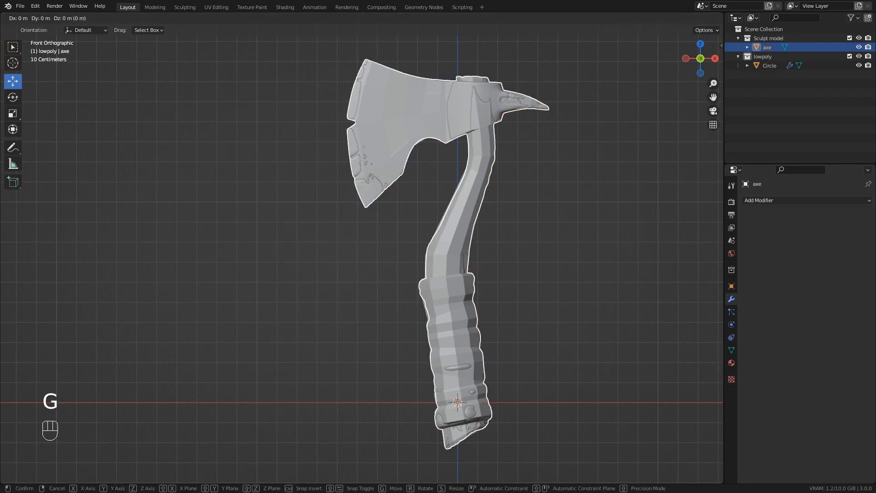
{"action": "key", "text": "Escape"}
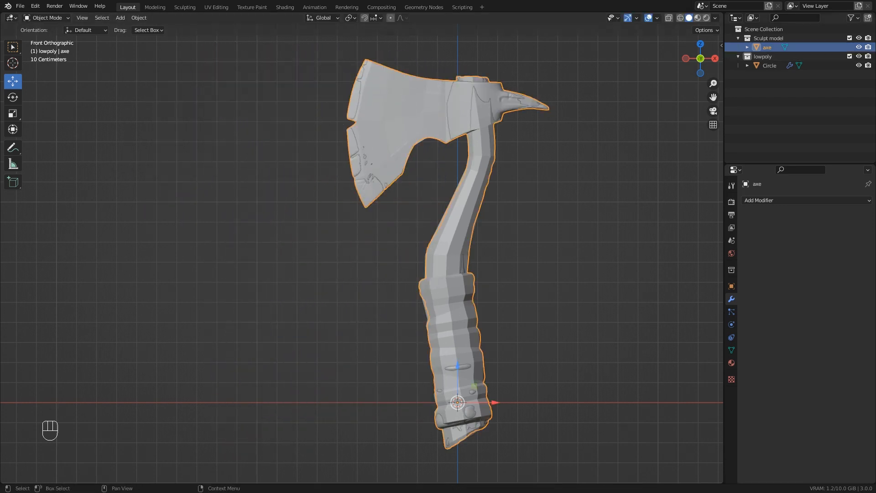
Rename the low-poly Circle object as axe lowpoly
{"action": "left_click", "coordinate": [770, 66]}
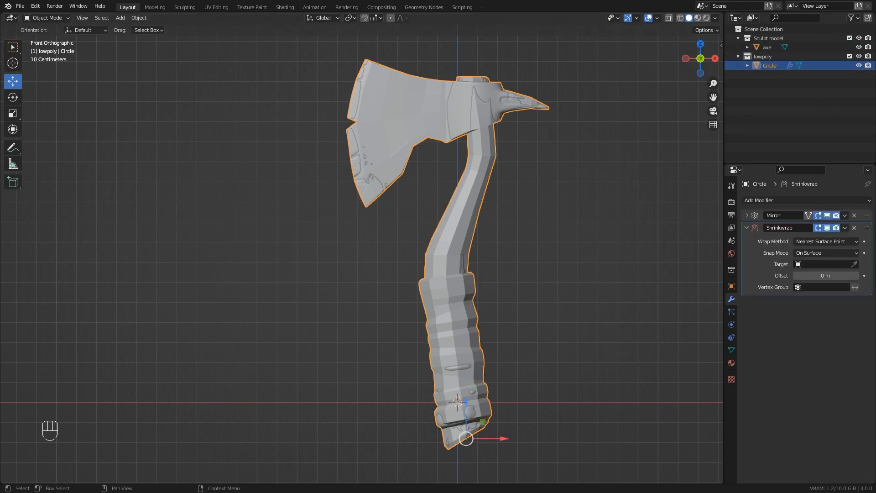
{"action": "double_click", "coordinate": [769, 65]}
{"action": "type", "text": "axe lowpoly"}
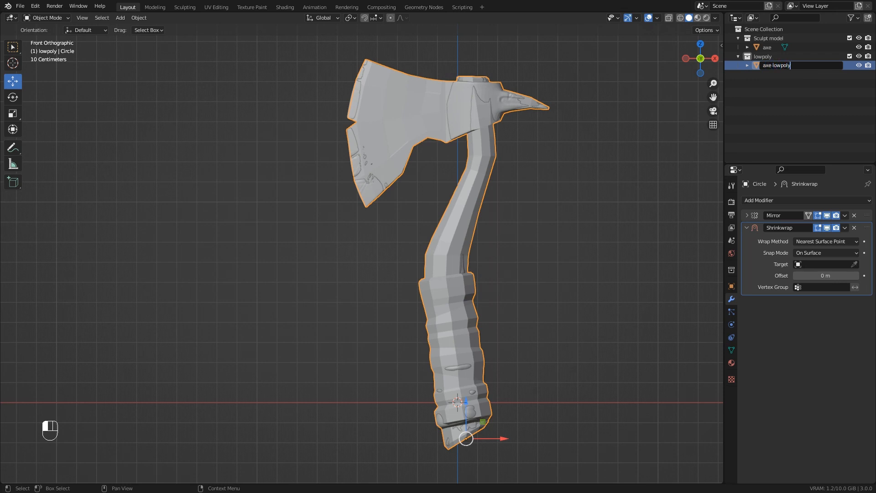
{"action": "key", "text": "Return"}
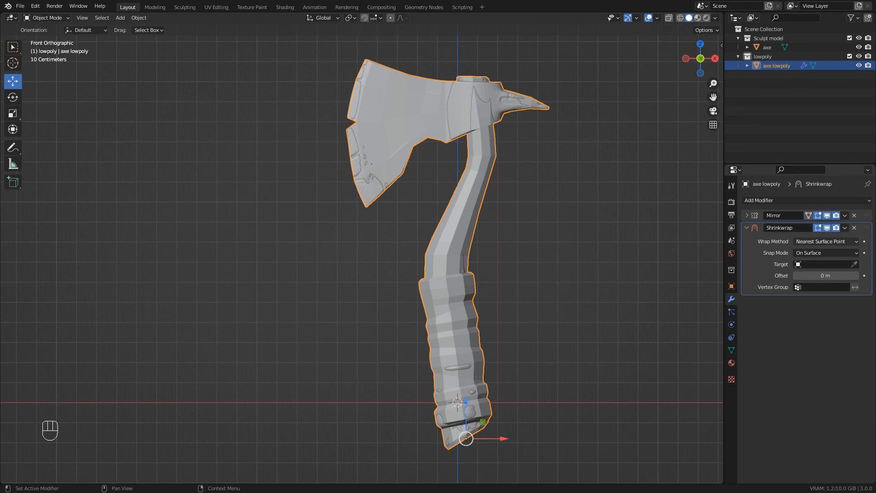
Set the sculpted axe object as the target of the Shrinkwrap modifier
{"action": "left_click", "coordinate": [854, 264]}
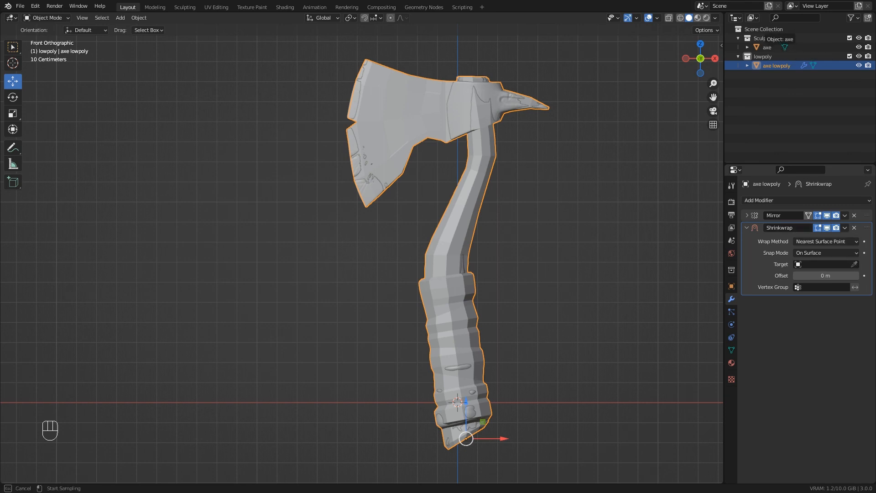
{"action": "left_click", "coordinate": [767, 47]}
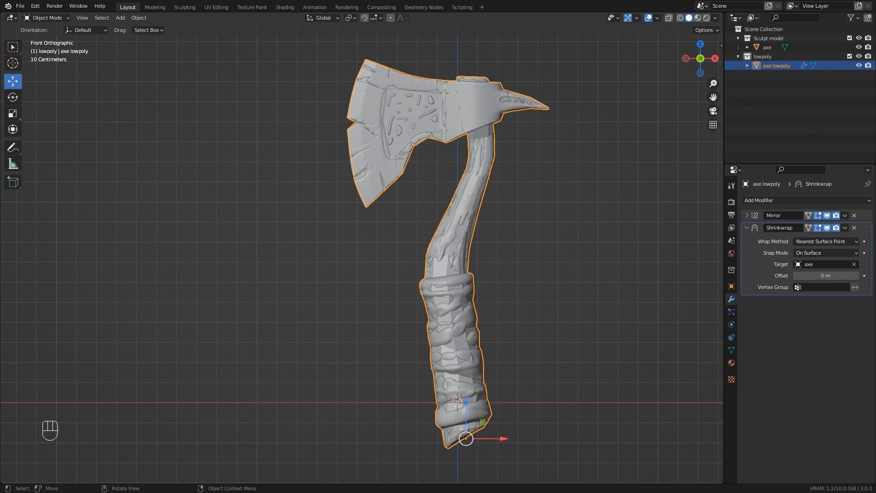
{"action": "scroll", "coordinate": [361, 256], "scroll_direction": "up", "scroll_amount": 1}
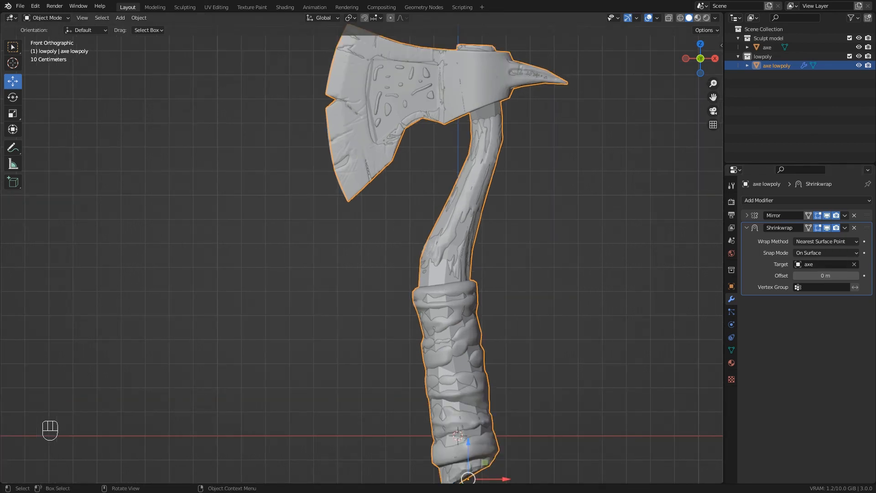
{"action": "scroll", "coordinate": [437, 282], "scroll_direction": "up", "scroll_amount": 1}
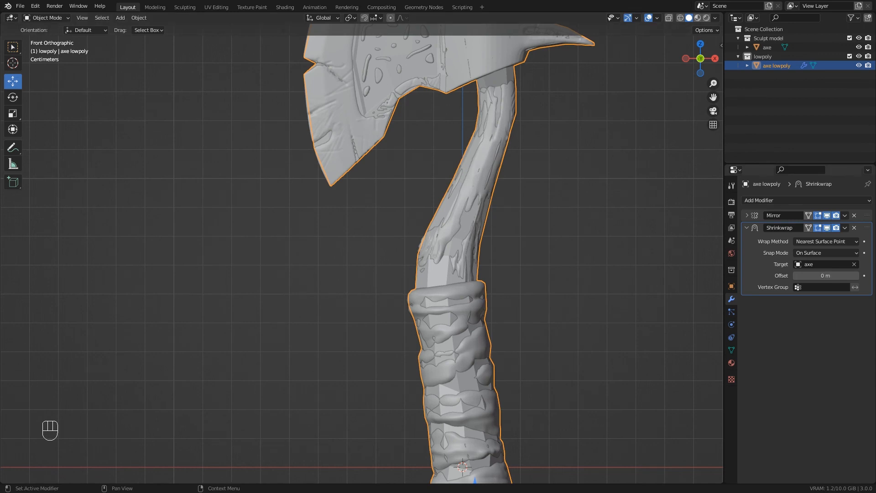
Add a Subdivision Surface modifier with 2 viewport levels to the low-poly axe and hide the sculpted axe
{"action": "left_click", "coordinate": [771, 200]}
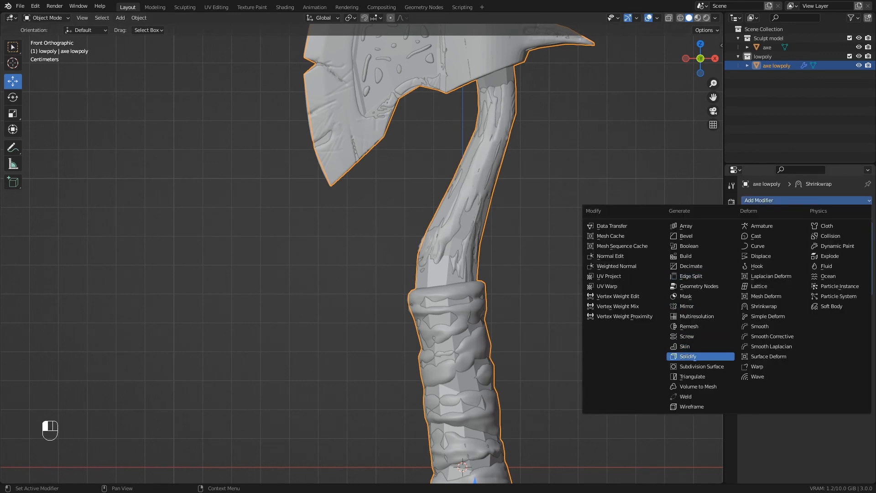
{"action": "left_click", "coordinate": [702, 366]}
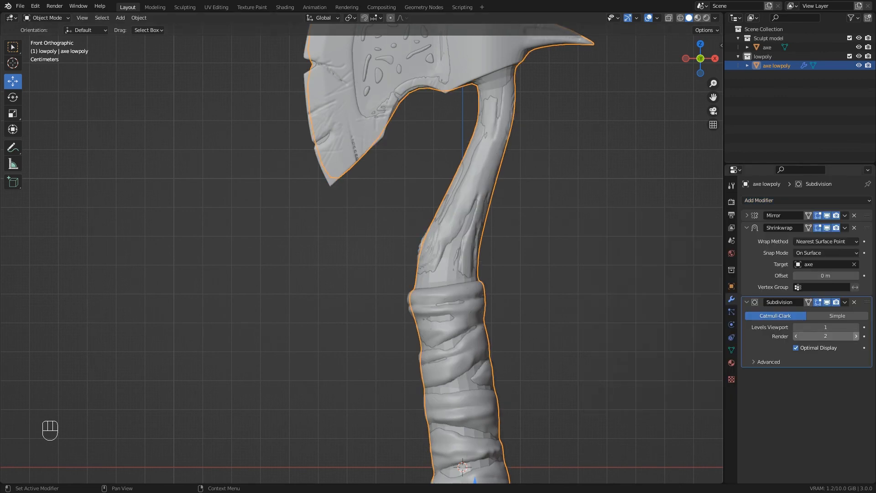
{"action": "left_click", "coordinate": [856, 328]}
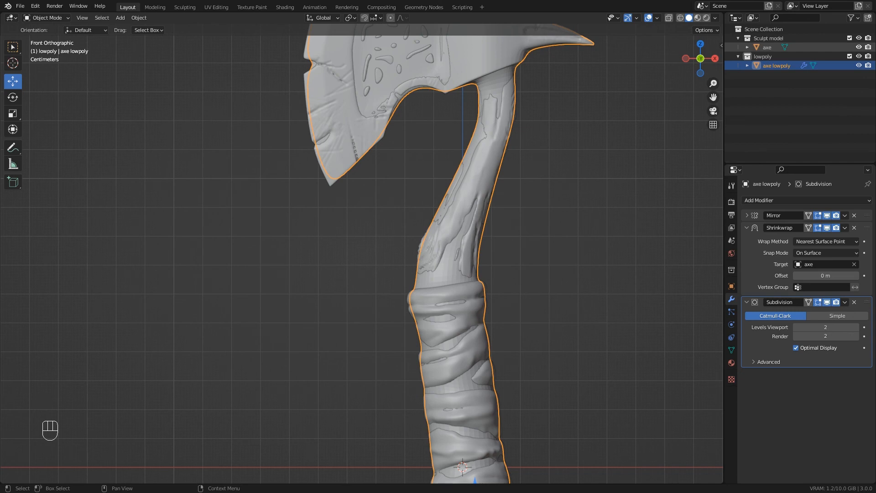
{"action": "left_click", "coordinate": [858, 47]}
{"action": "scroll", "coordinate": [618, 144], "scroll_direction": "down", "scroll_amount": 2}
{"action": "mouse_move", "coordinate": [618, 143]}
{"action": "middle_mouse_down", "text": "shift"}
{"action": "mouse_move", "coordinate": [618, 178]}
{"action": "mouse_move", "coordinate": [570, 172]}
{"action": "mouse_move", "coordinate": [585, 174]}
{"action": "middle_mouse_up", "text": "shift"}
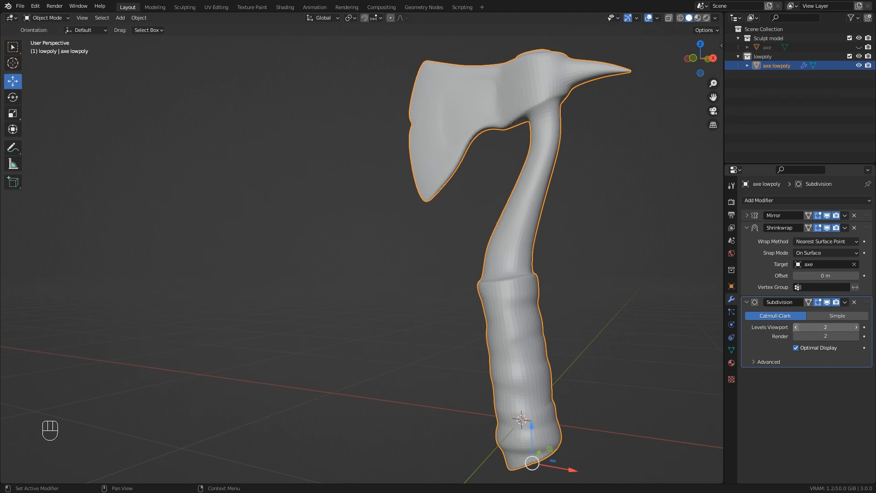
Set the Subdivision modifier's viewport and render levels to 1 and shade the low-poly axe smooth
{"action": "left_click", "coordinate": [796, 327]}
{"action": "left_click", "coordinate": [796, 335]}
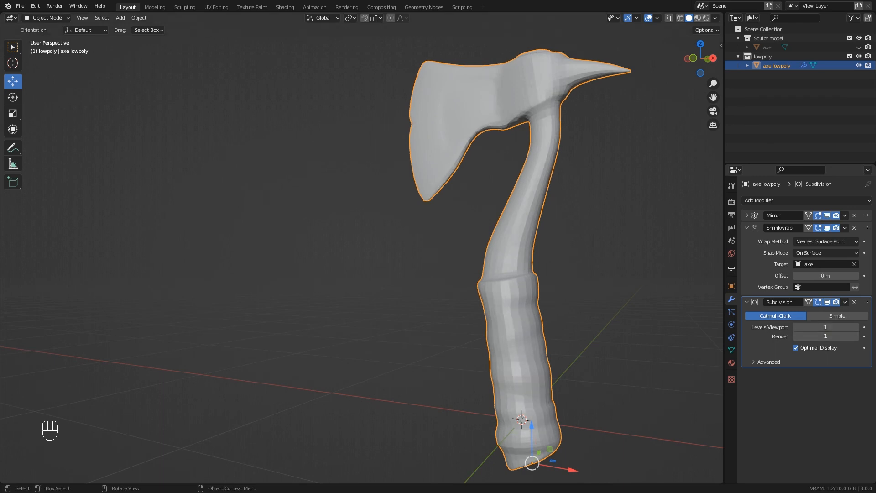
{"action": "right_click", "coordinate": [519, 112]}
{"action": "left_click", "coordinate": [519, 111]}
In Edit Mode, add a loop cut around the top of the handle, slid close under the axe head with factor -0.797
{"action": "middle_click_drag", "start_coordinate": [519, 182], "coordinate": [486, 228]}
{"action": "scroll", "coordinate": [513, 215], "scroll_direction": "up", "scroll_amount": 3}
{"action": "scroll", "coordinate": [488, 243], "scroll_direction": "up", "scroll_amount": 3}
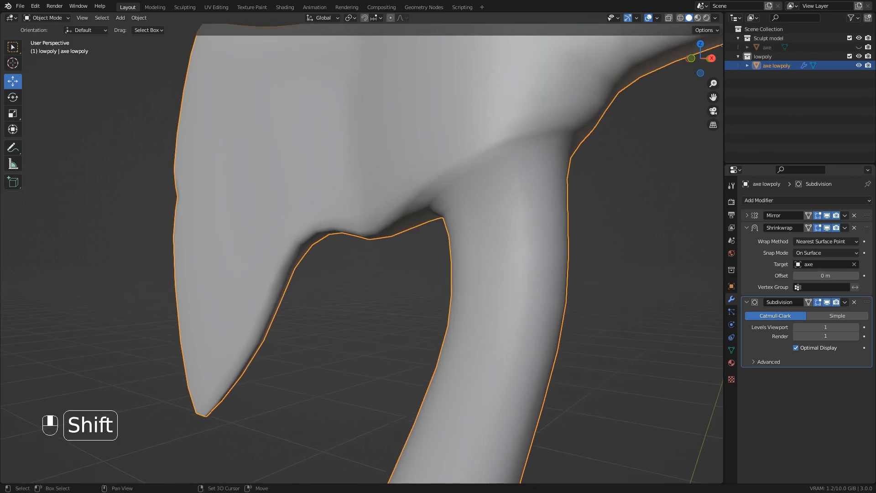
{"action": "key", "text": "Tab"}
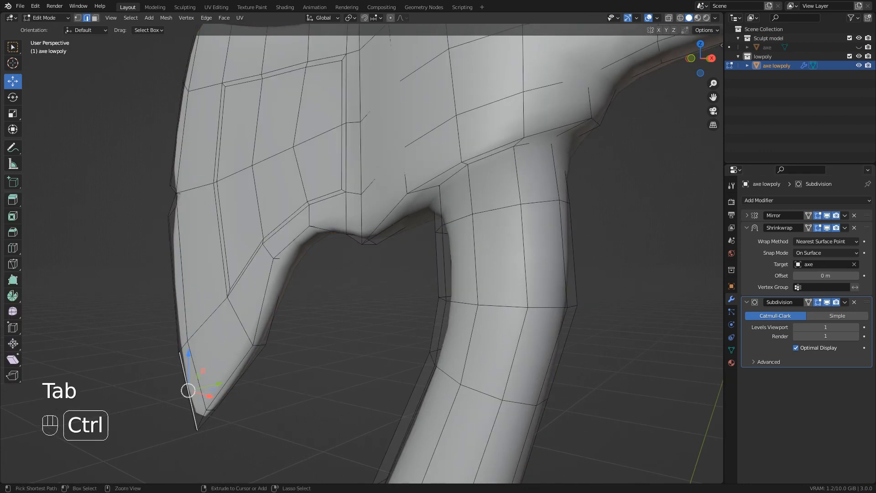
{"action": "key", "text": "ctrl+r"}
{"action": "left_click", "coordinate": [538, 173]}
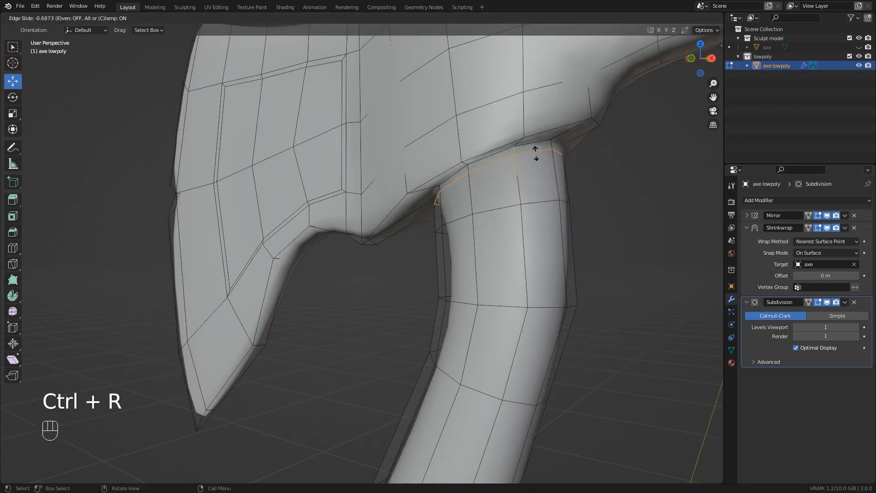
{"action": "left_click", "coordinate": [536, 150]}
Add a loop cut around the base of the raised cap on top of the axe head with factor 0.140, and return to Object Mode
{"action": "scroll", "coordinate": [535, 151], "scroll_direction": "down", "scroll_amount": 3}
{"action": "middle_click_drag", "start_coordinate": [534, 150], "coordinate": [495, 135]}
{"action": "scroll", "coordinate": [495, 134], "scroll_direction": "up", "scroll_amount": 3}
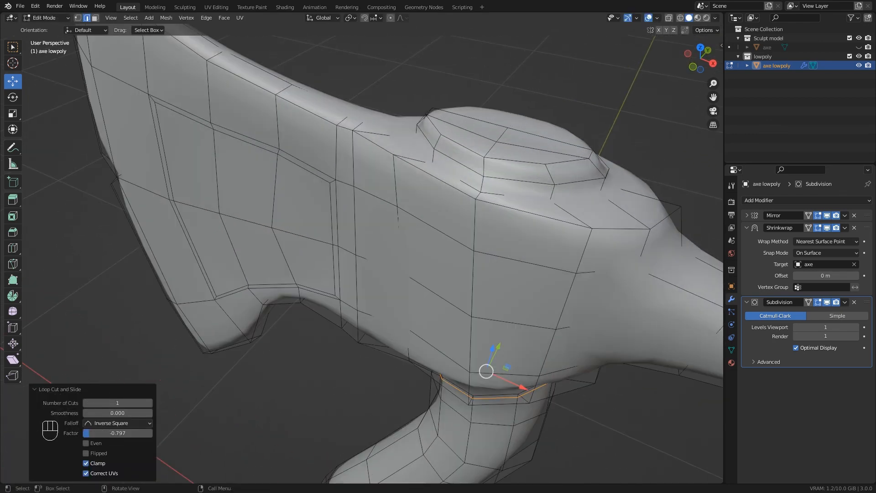
{"action": "key", "text": "ctrl+r"}
{"action": "left_click", "coordinate": [551, 190]}
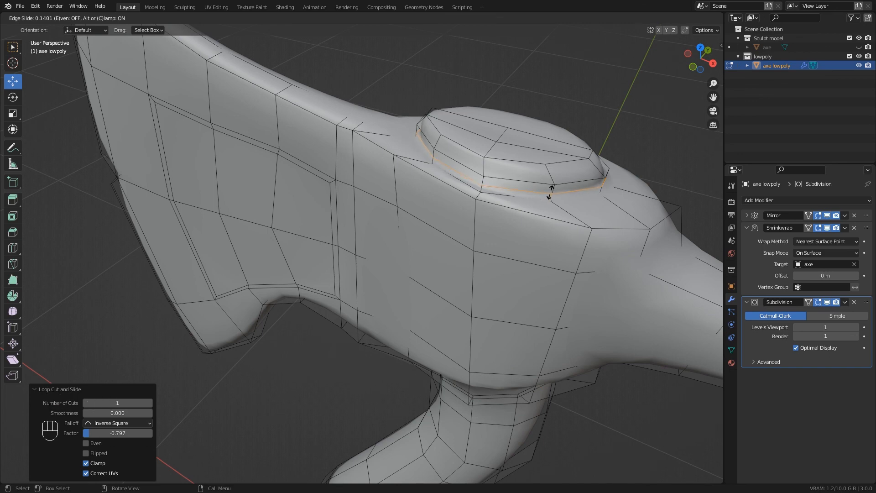
{"action": "left_click", "coordinate": [550, 191]}
{"action": "scroll", "coordinate": [550, 191], "scroll_direction": "down", "scroll_amount": 5}
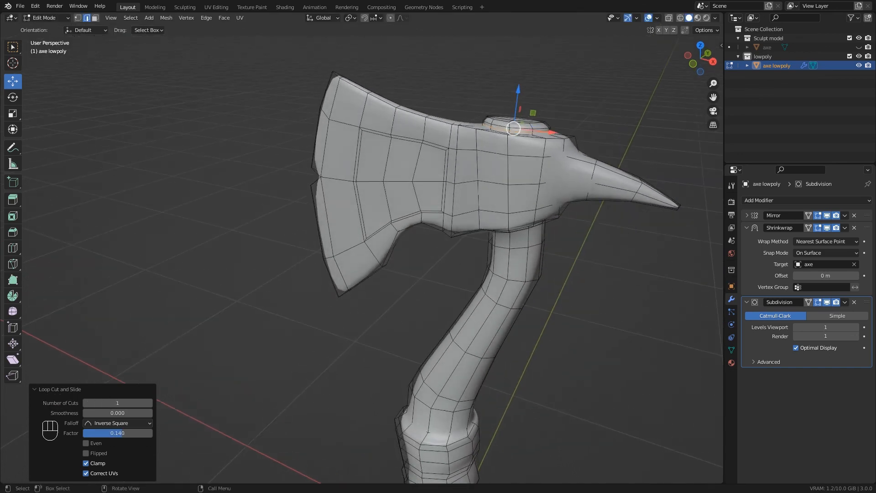
{"action": "key", "text": "Tab"}
{"action": "middle_click_drag", "start_coordinate": [550, 191], "coordinate": [490, 190]}
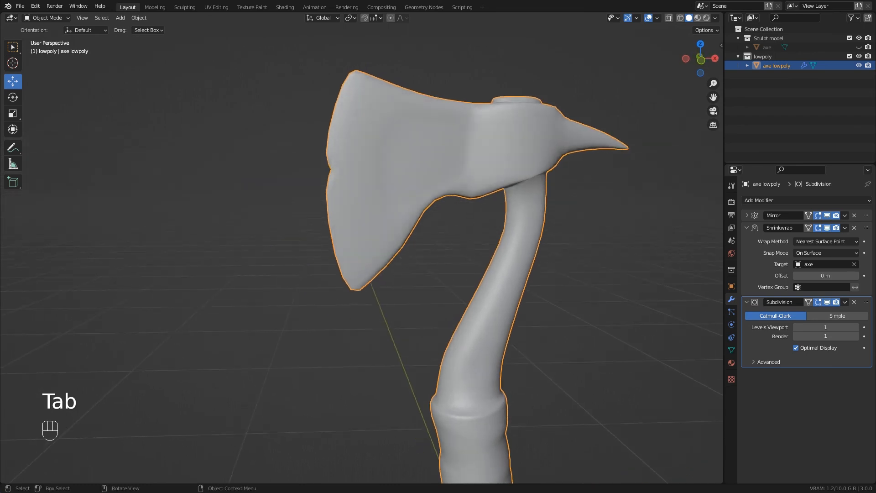
In Edit Mode, add a loop cut down the blade, slid toward the cutting-edge bevel with factor 0.757
{"action": "scroll", "coordinate": [404, 200], "scroll_direction": "up", "scroll_amount": 1}
{"action": "key", "text": "Tab"}
{"action": "scroll", "coordinate": [347, 169], "scroll_direction": "up", "scroll_amount": 2}
{"action": "middle_click_drag", "start_coordinate": [346, 169], "coordinate": [370, 221], "text": "shift"}
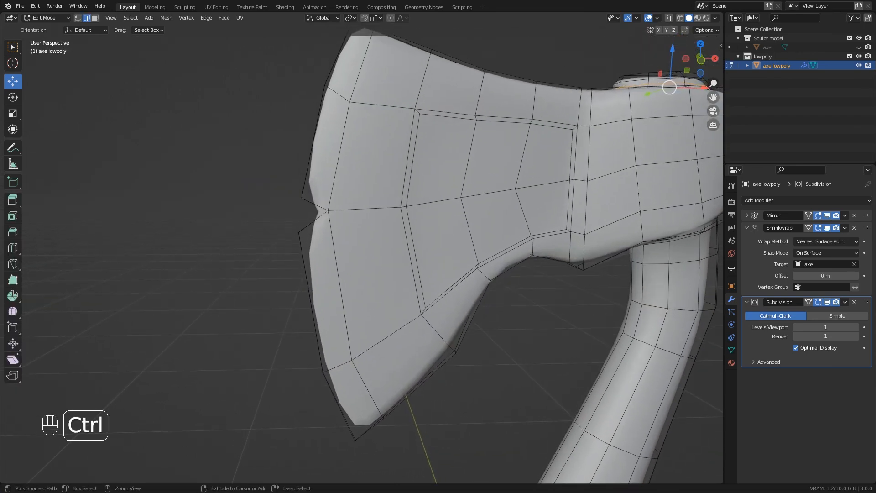
{"action": "key", "text": "ctrl+r"}
{"action": "left_click", "coordinate": [368, 111]}
{"action": "left_click", "coordinate": [358, 112]}
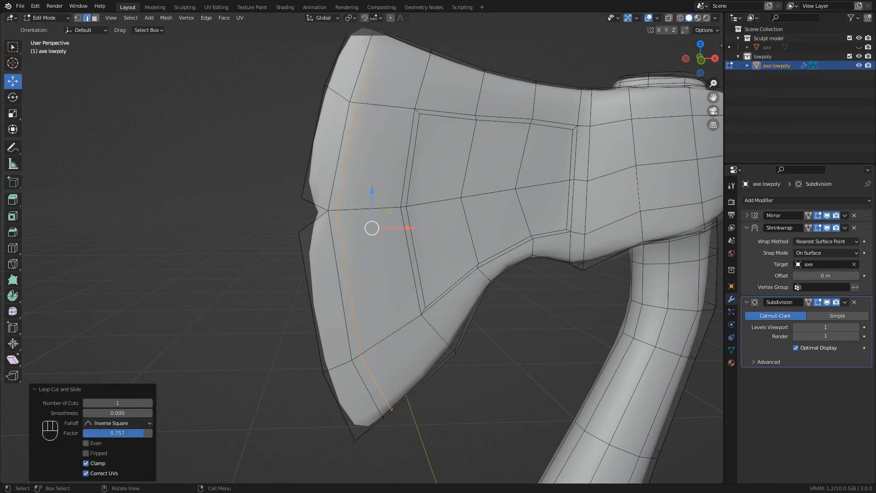
Add two lengthwise loop cuts across the blade, slid close above and below the cutting-edge notch with factors 0.759 and 0.875
{"action": "key", "text": "ctrl+r"}
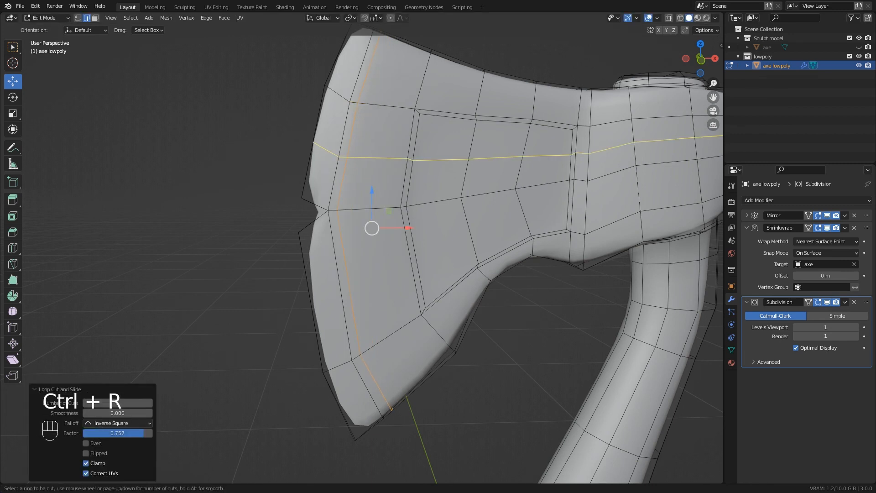
{"action": "left_click", "coordinate": [329, 181]}
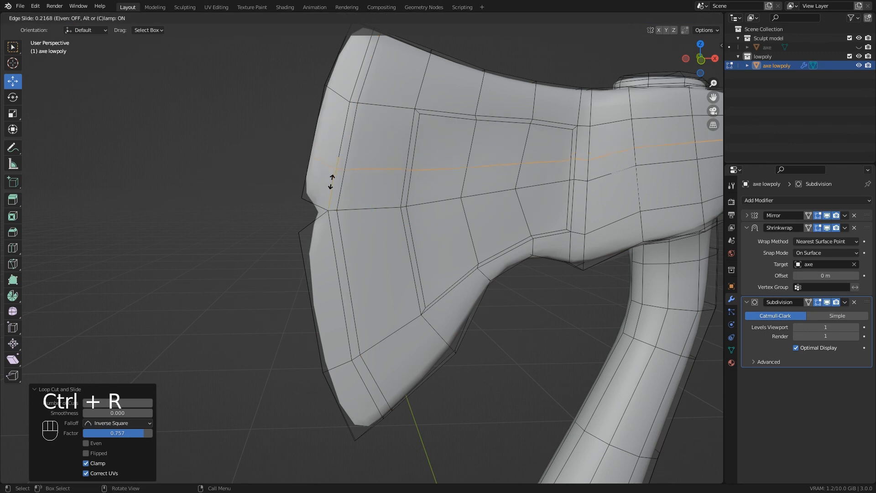
{"action": "left_click", "coordinate": [328, 210]}
{"action": "key", "text": "ctrl+r"}
{"action": "left_click", "coordinate": [577, 172]}
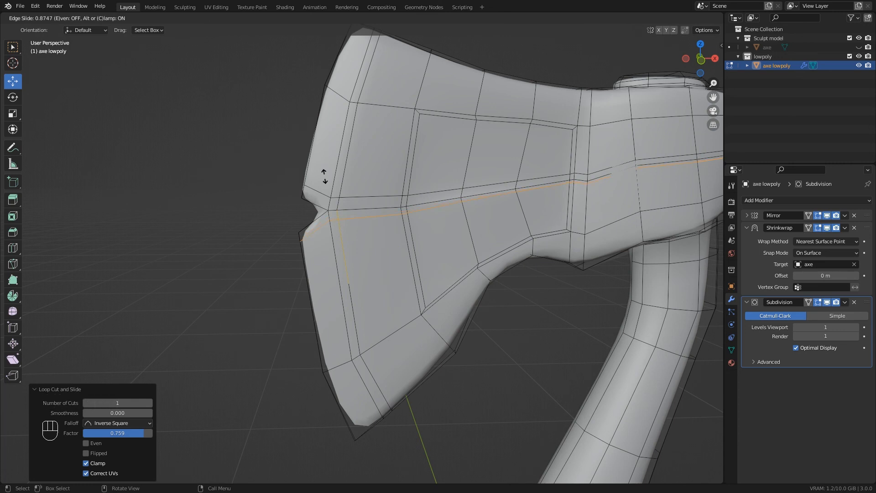
{"action": "left_click", "coordinate": [324, 176]}
Add supporting loop cuts along the axe head's upper edge with factor -0.760 and its lower edge with factor 0.638
{"action": "key", "text": "ctrl+r"}
{"action": "left_click", "coordinate": [372, 43]}
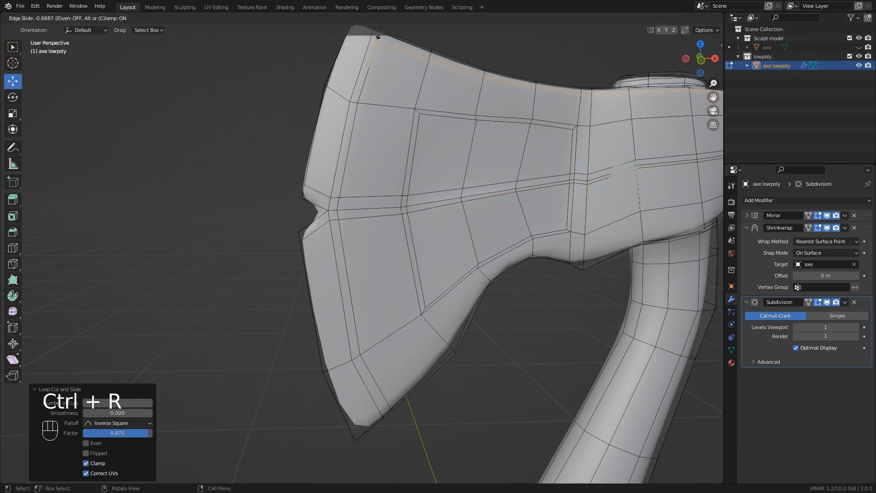
{"action": "left_click", "coordinate": [378, 35]}
{"action": "key", "text": "ctrl+r"}
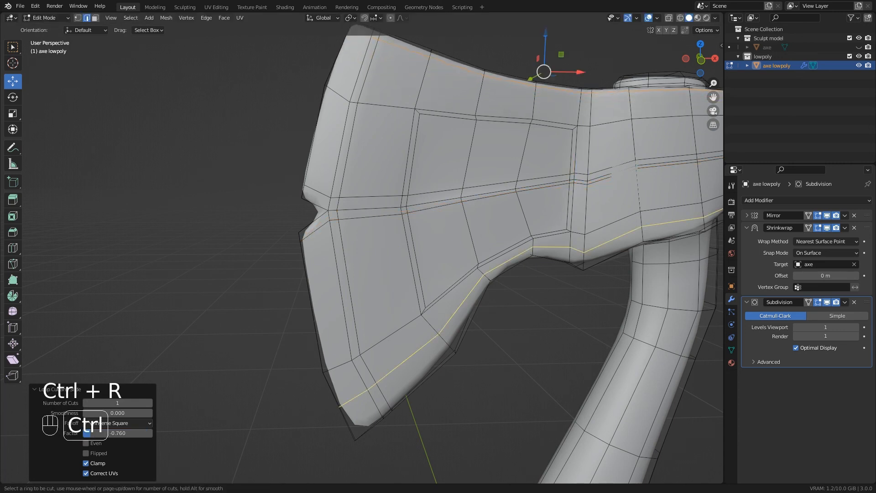
{"action": "left_click", "coordinate": [381, 373]}
{"action": "left_click", "coordinate": [388, 392]}
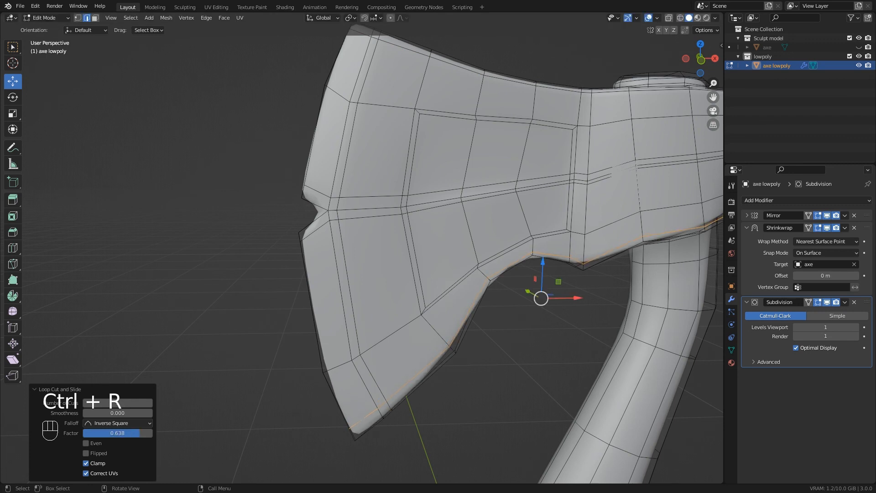
Return to Object Mode and examine the smoothed low-poly axe as a whole, from an angle and in front orthographic view
{"action": "scroll", "coordinate": [536, 291], "scroll_direction": "down", "scroll_amount": 1}
{"action": "middle_click_drag", "start_coordinate": [456, 246], "coordinate": [440, 118]}
{"action": "scroll", "coordinate": [413, 246], "scroll_direction": "down", "scroll_amount": 4}
{"action": "scroll", "coordinate": [374, 242], "scroll_direction": "down", "scroll_amount": 4}
{"action": "middle_click_drag", "start_coordinate": [440, 119], "coordinate": [488, 130]}
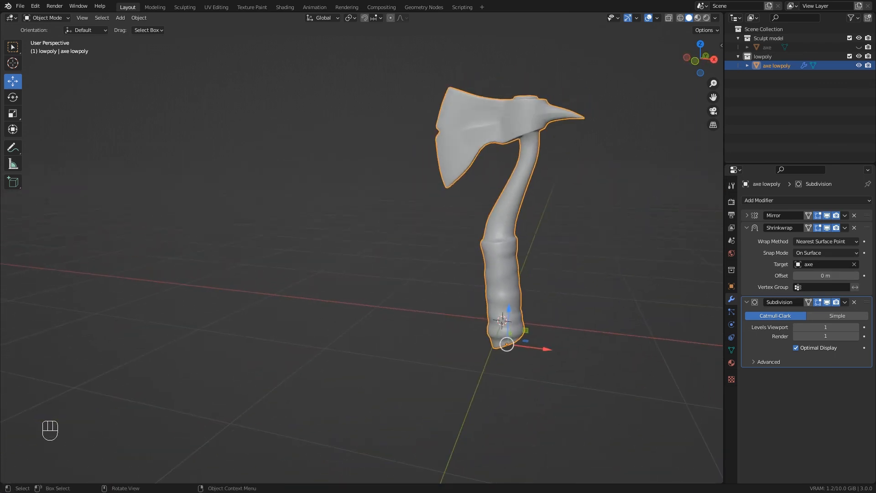
{"action": "key", "text": "KP_1"}
{"action": "scroll", "coordinate": [551, 254], "scroll_direction": "up", "scroll_amount": 1}
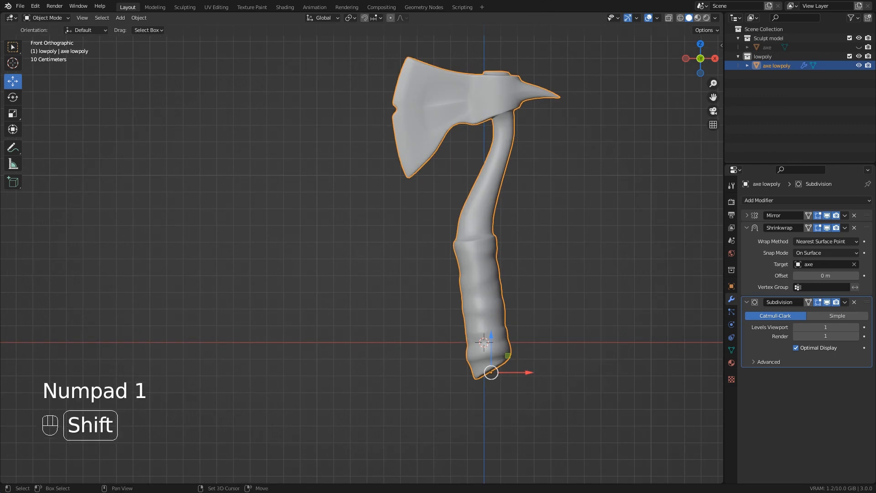
{"action": "middle_click_drag", "start_coordinate": [551, 254], "coordinate": [518, 281], "text": "shift"}
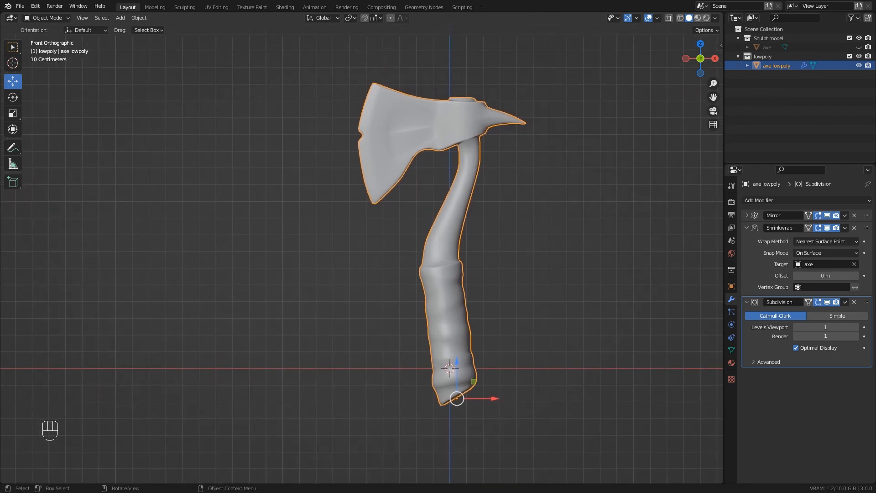